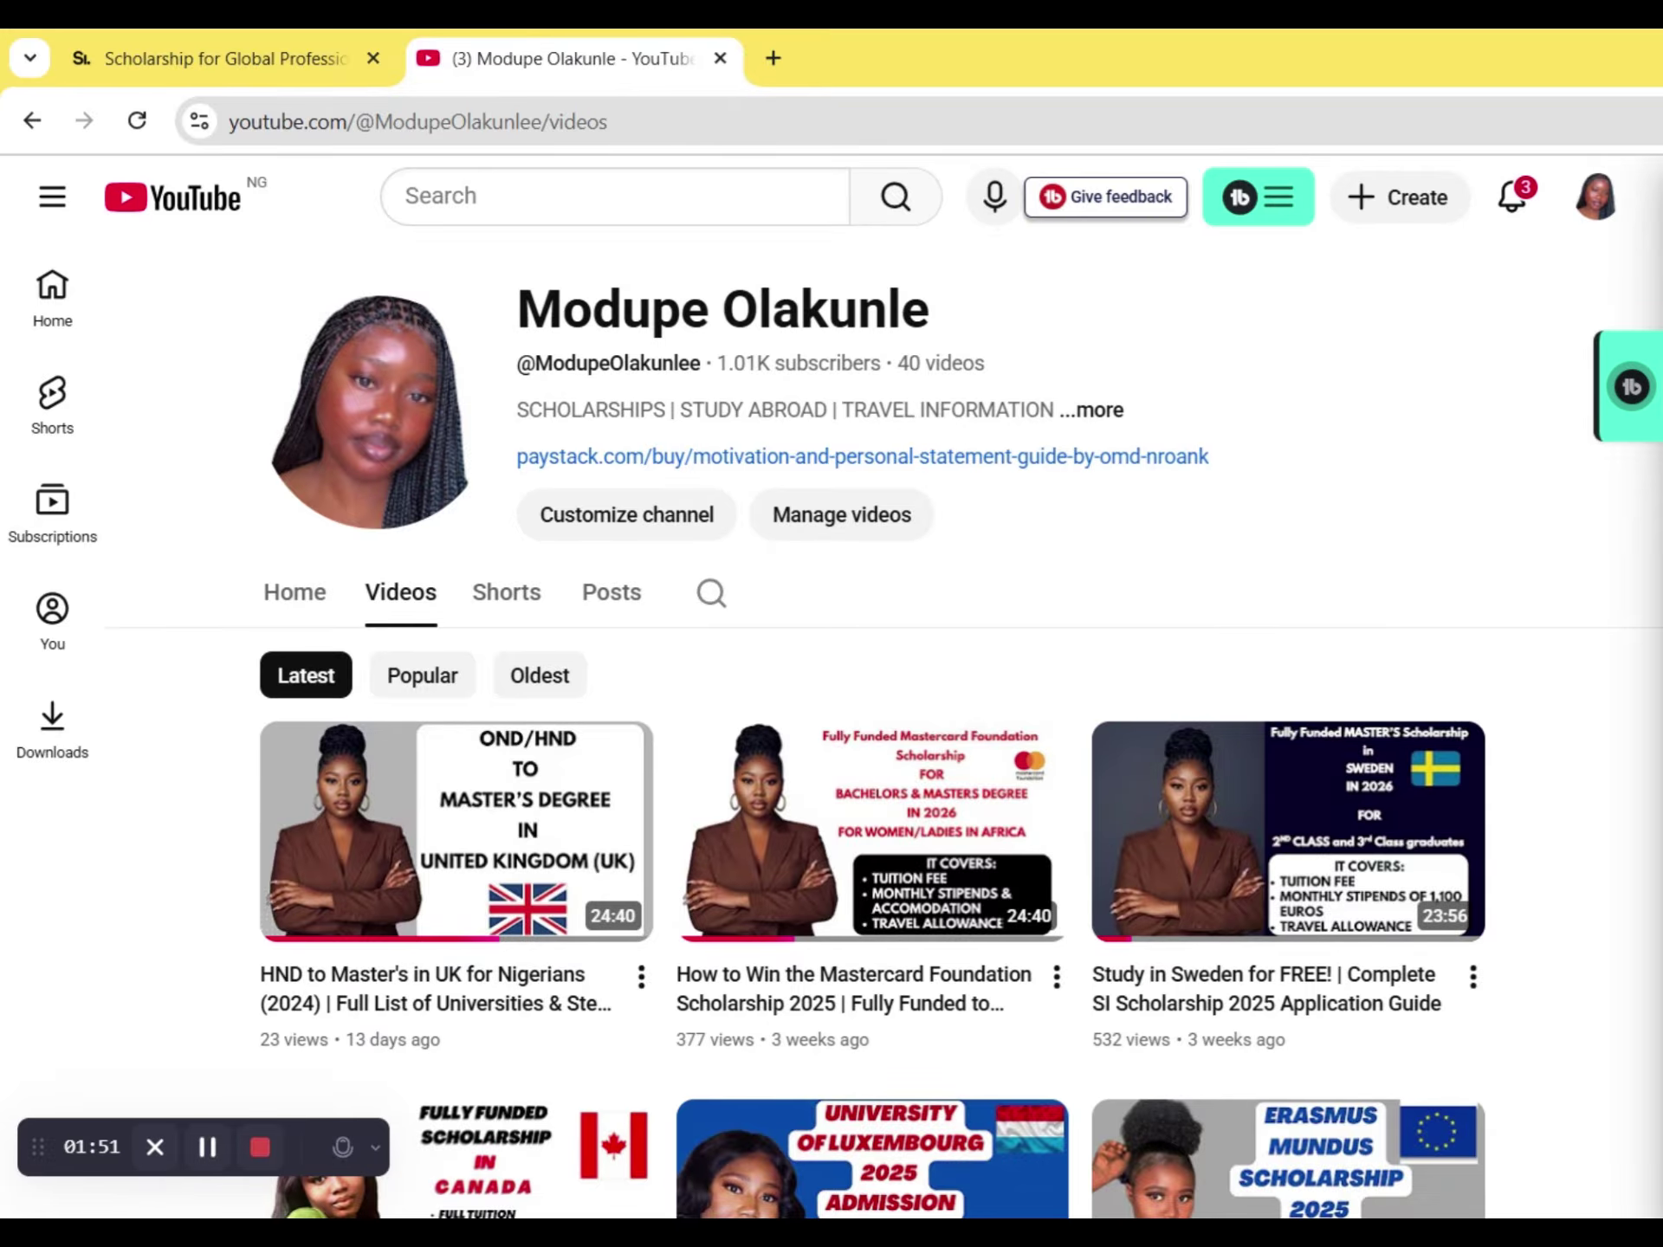
- Browse the scholarship videos published on the YouTube channel's video page
scroll(875, 728, down, 2)
scroll(873, 762, down, 10)
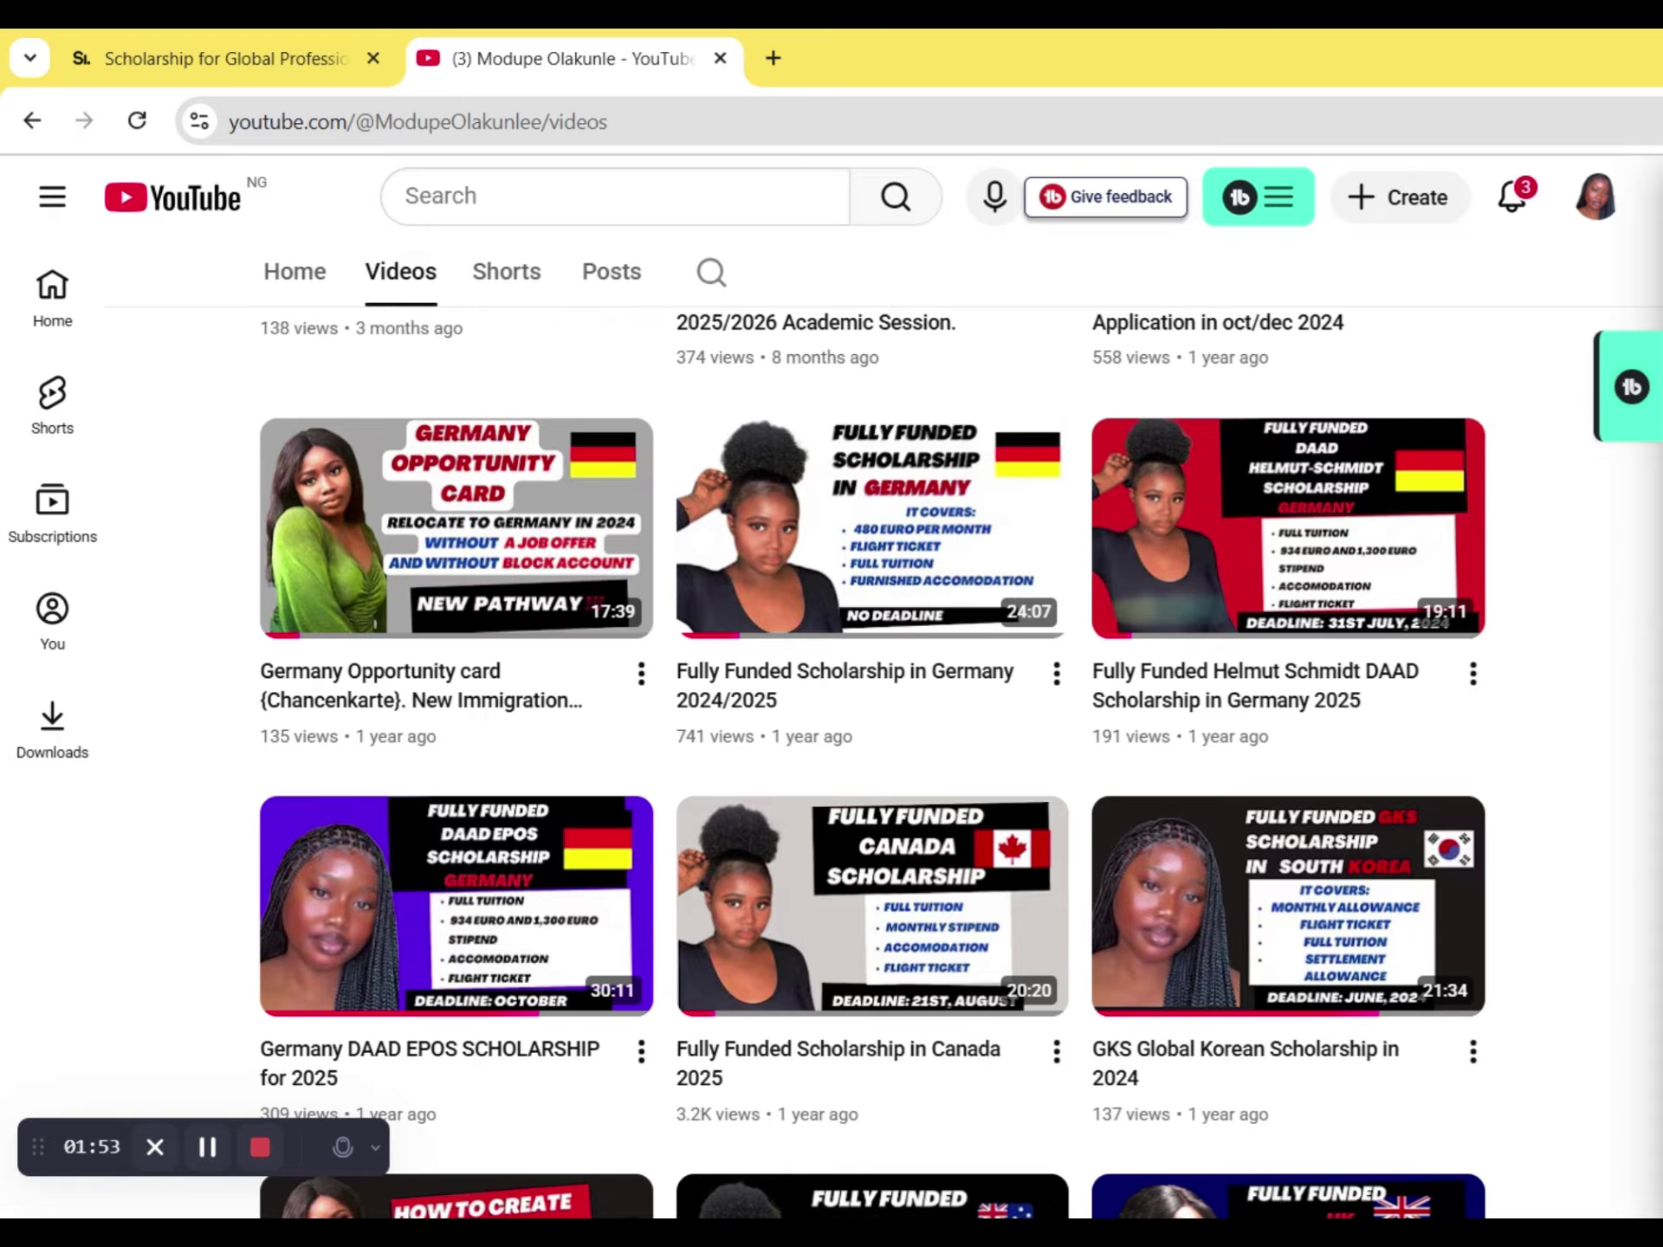
scroll(873, 762, up, 9)
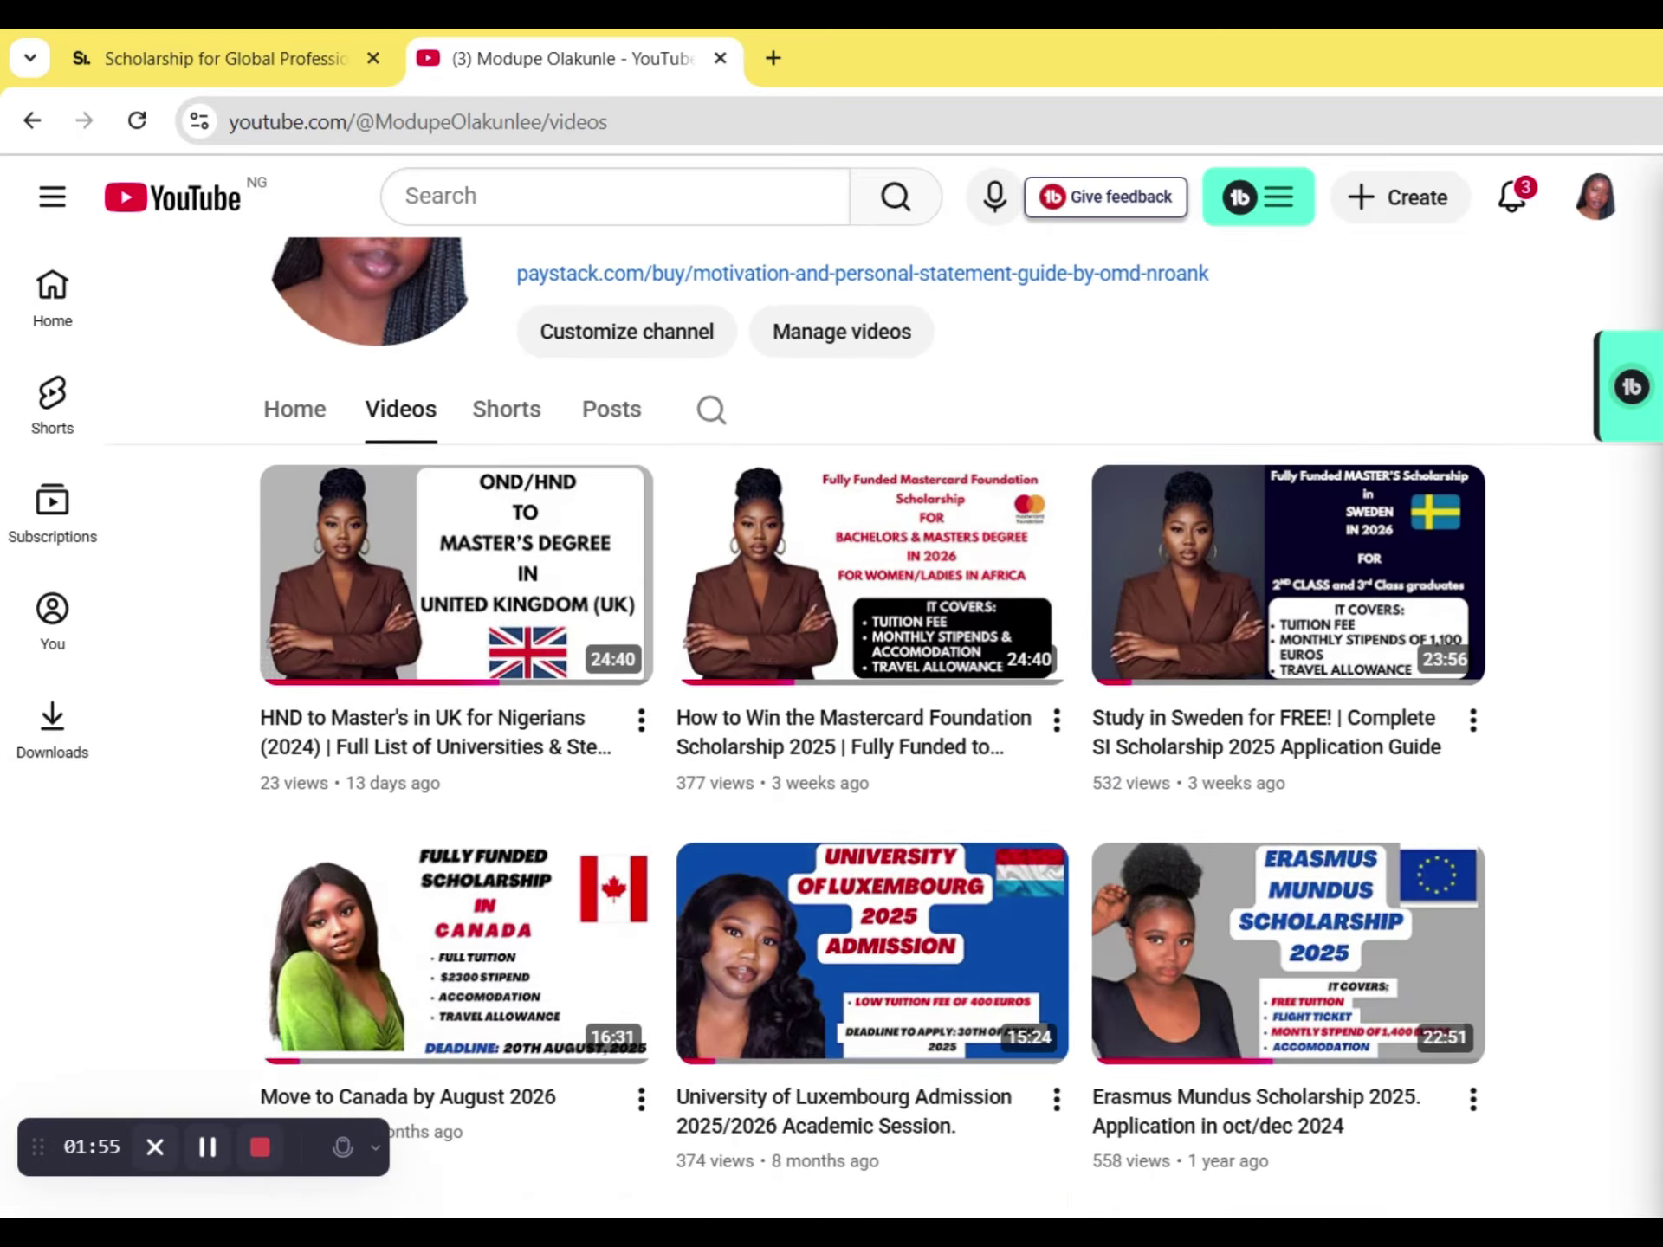
scroll(873, 762, up, 2)
scroll(873, 762, down, 6)
scroll(873, 762, up, 4)
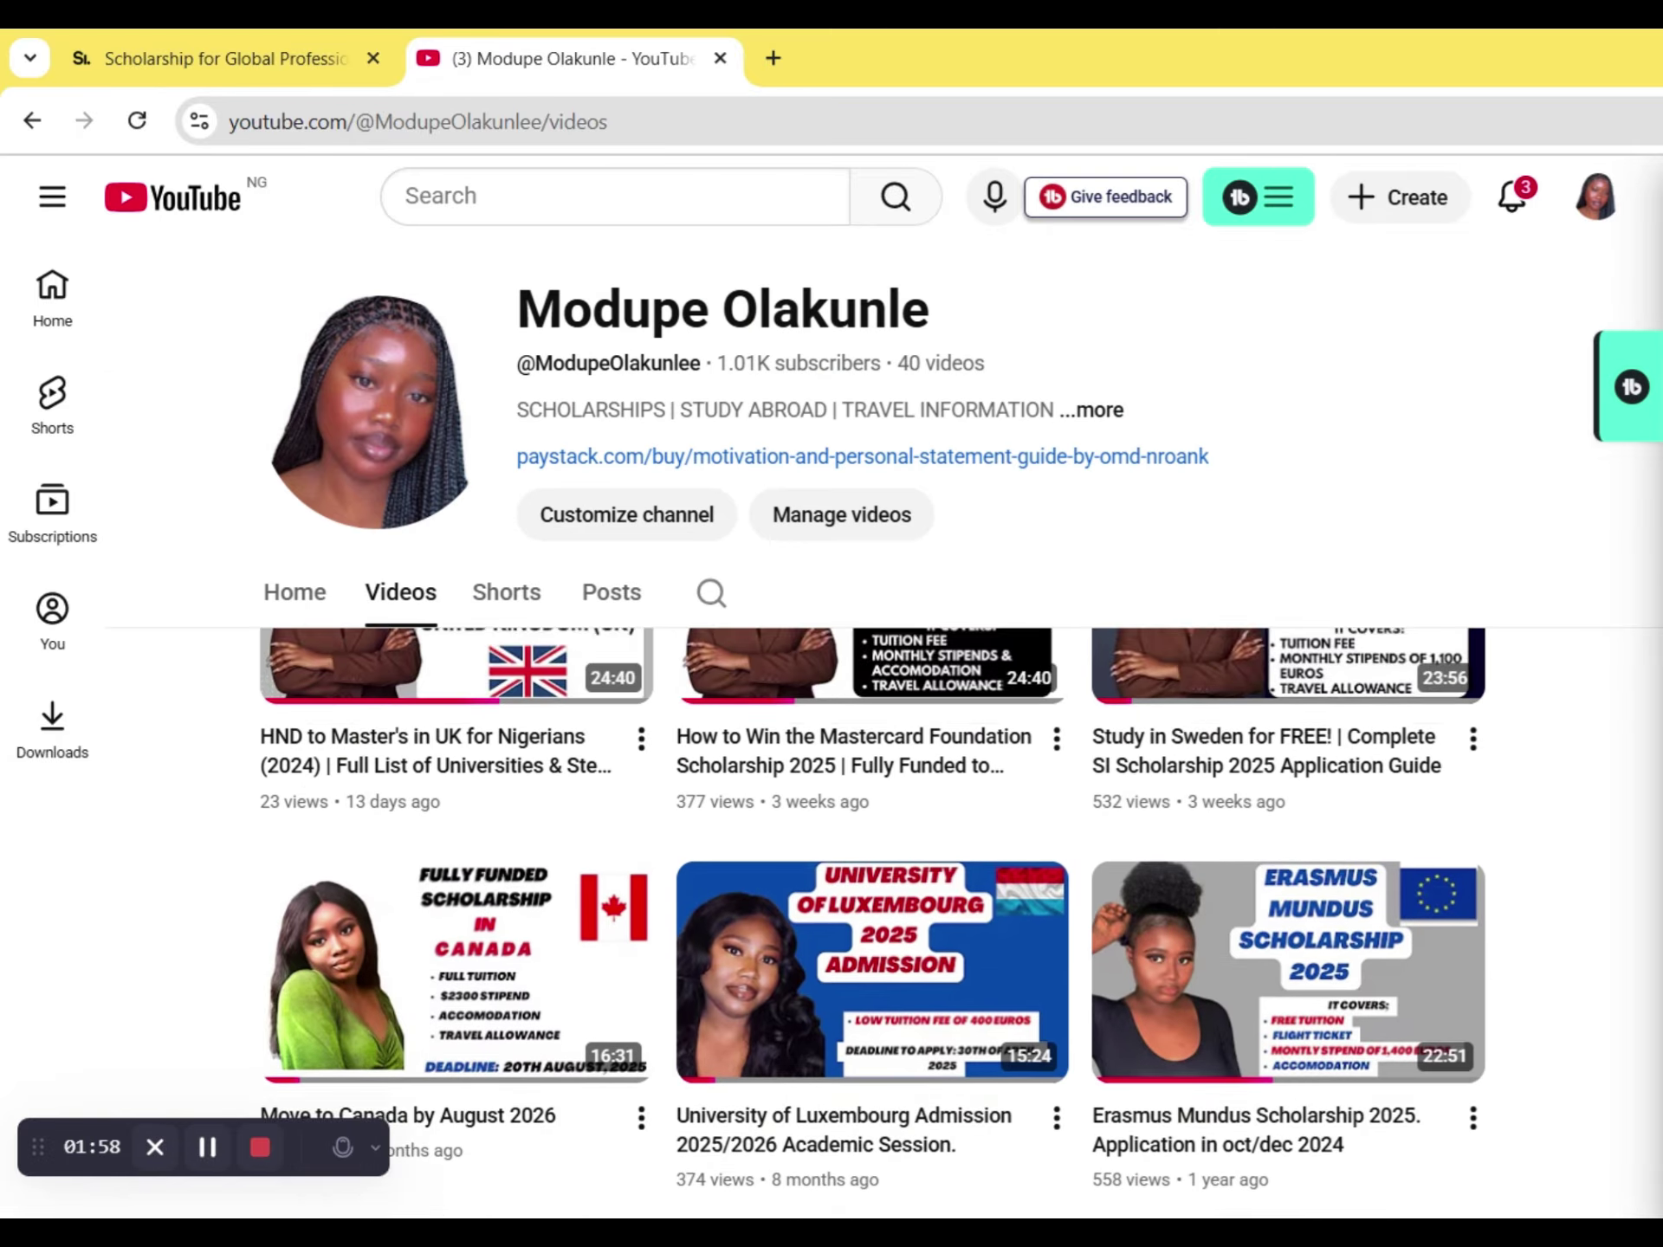
scroll(1637, 304, down, 4)
scroll(1637, 304, up, 6)
scroll(1637, 304, down, 3)
scroll(1637, 304, up, 3)
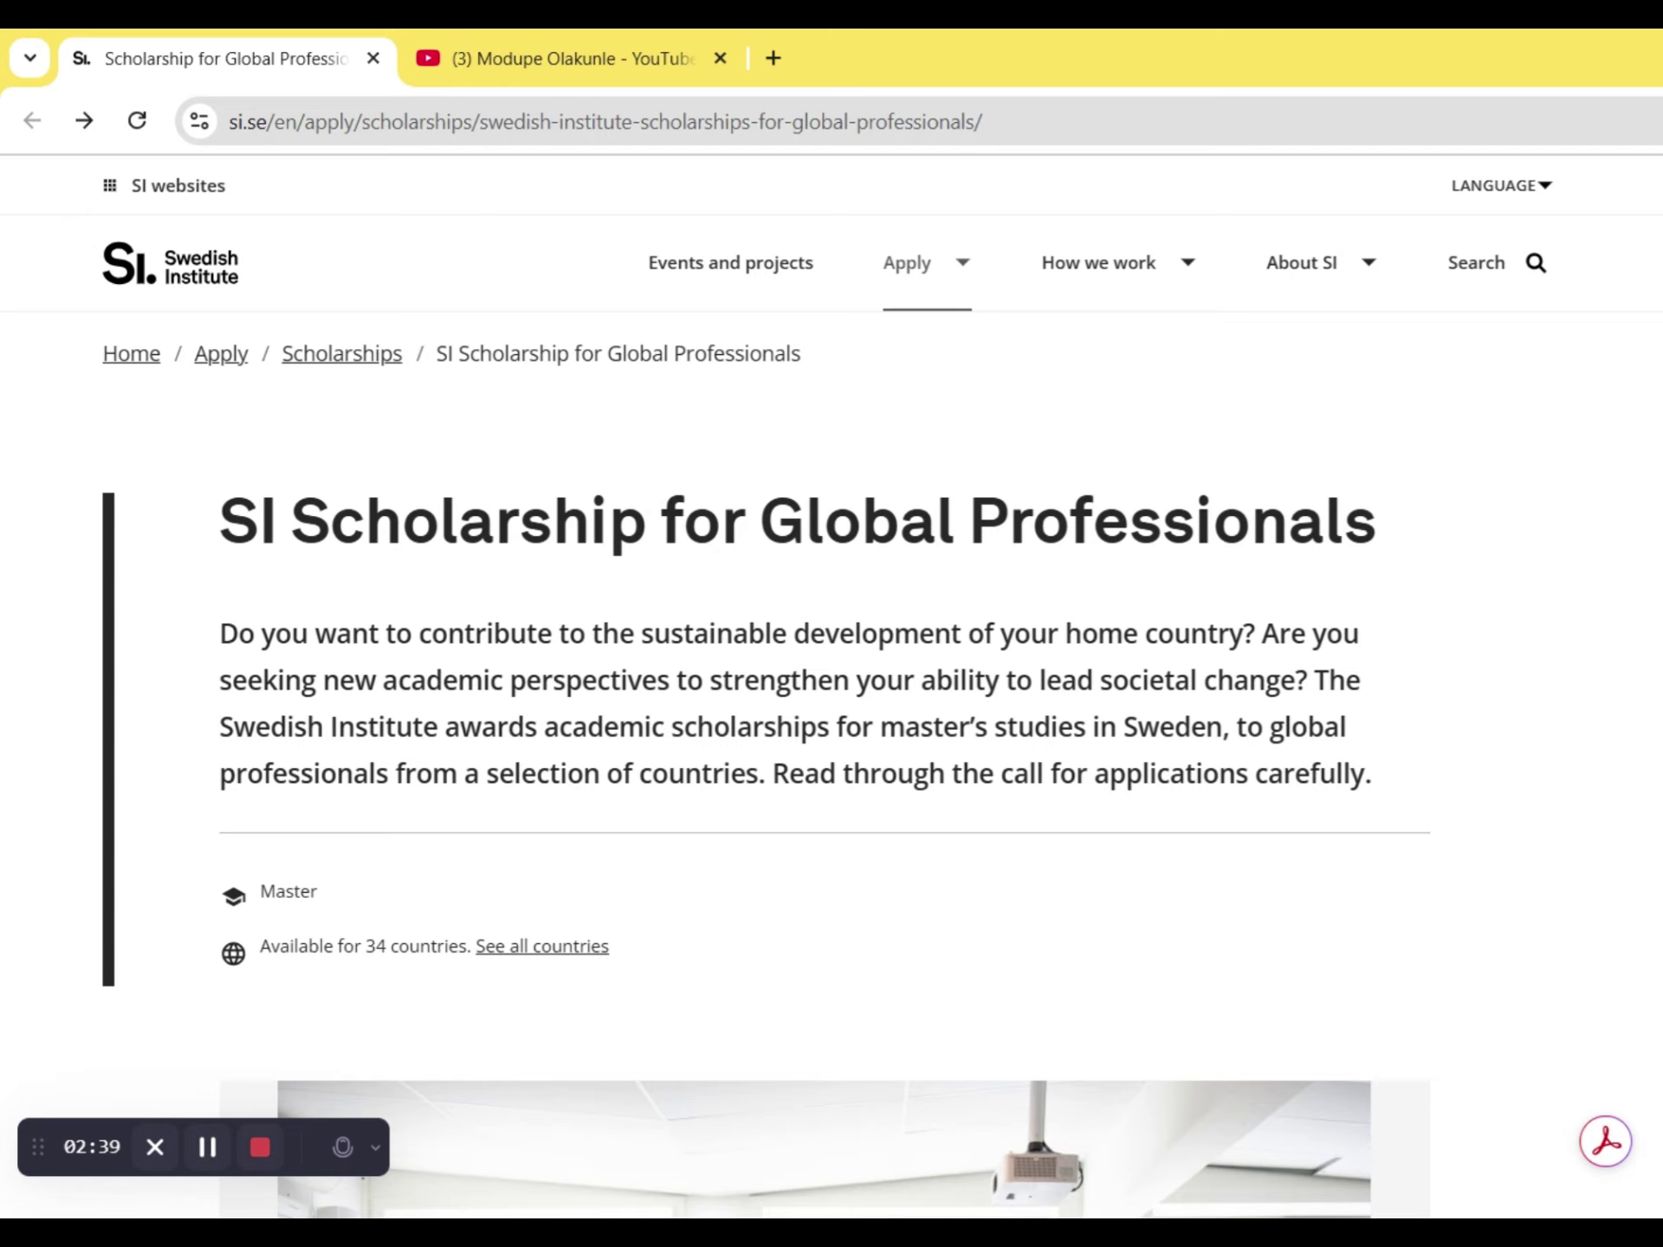
- Read the SI Scholarship for Global Professionals page, covering application requirements, key dates, what's included, criteria and eligible countries of citizenship
scroll(1611, 347, down, 2)
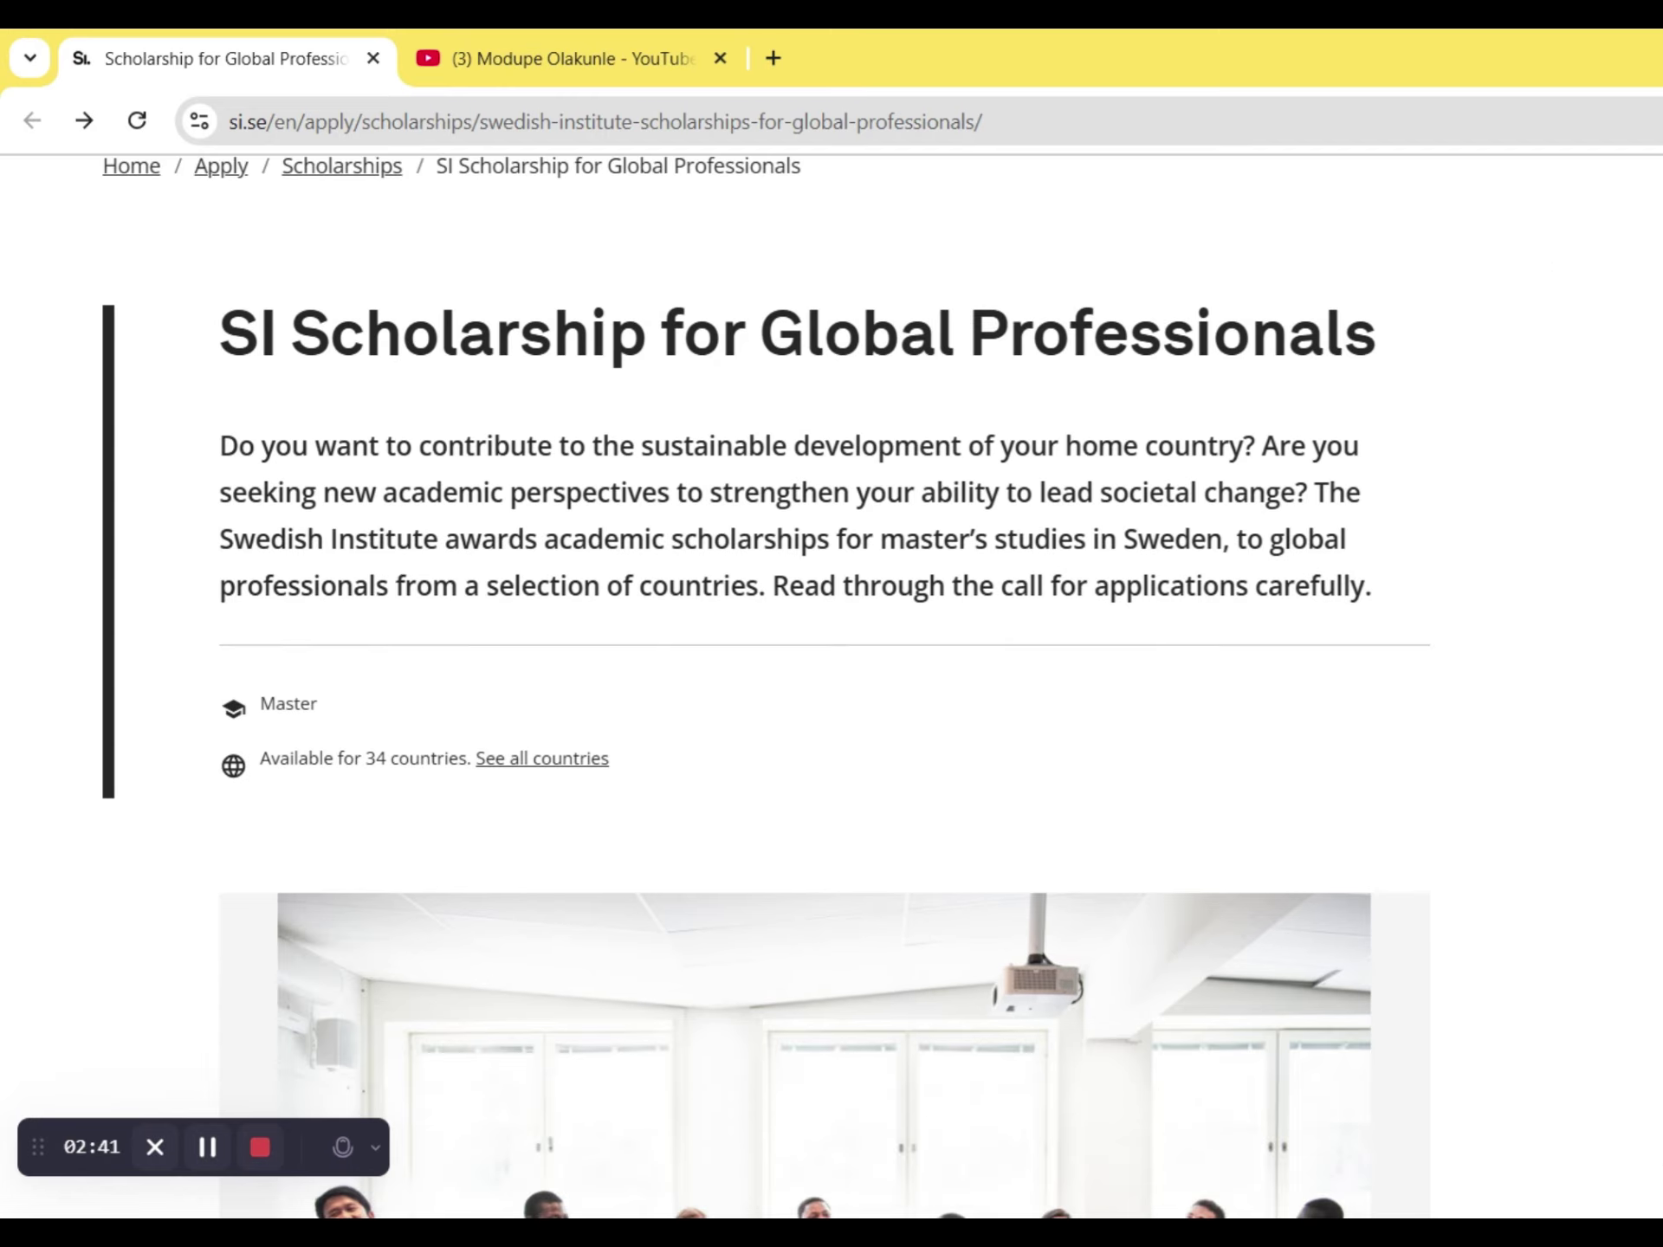
scroll(1603, 433, up, 2)
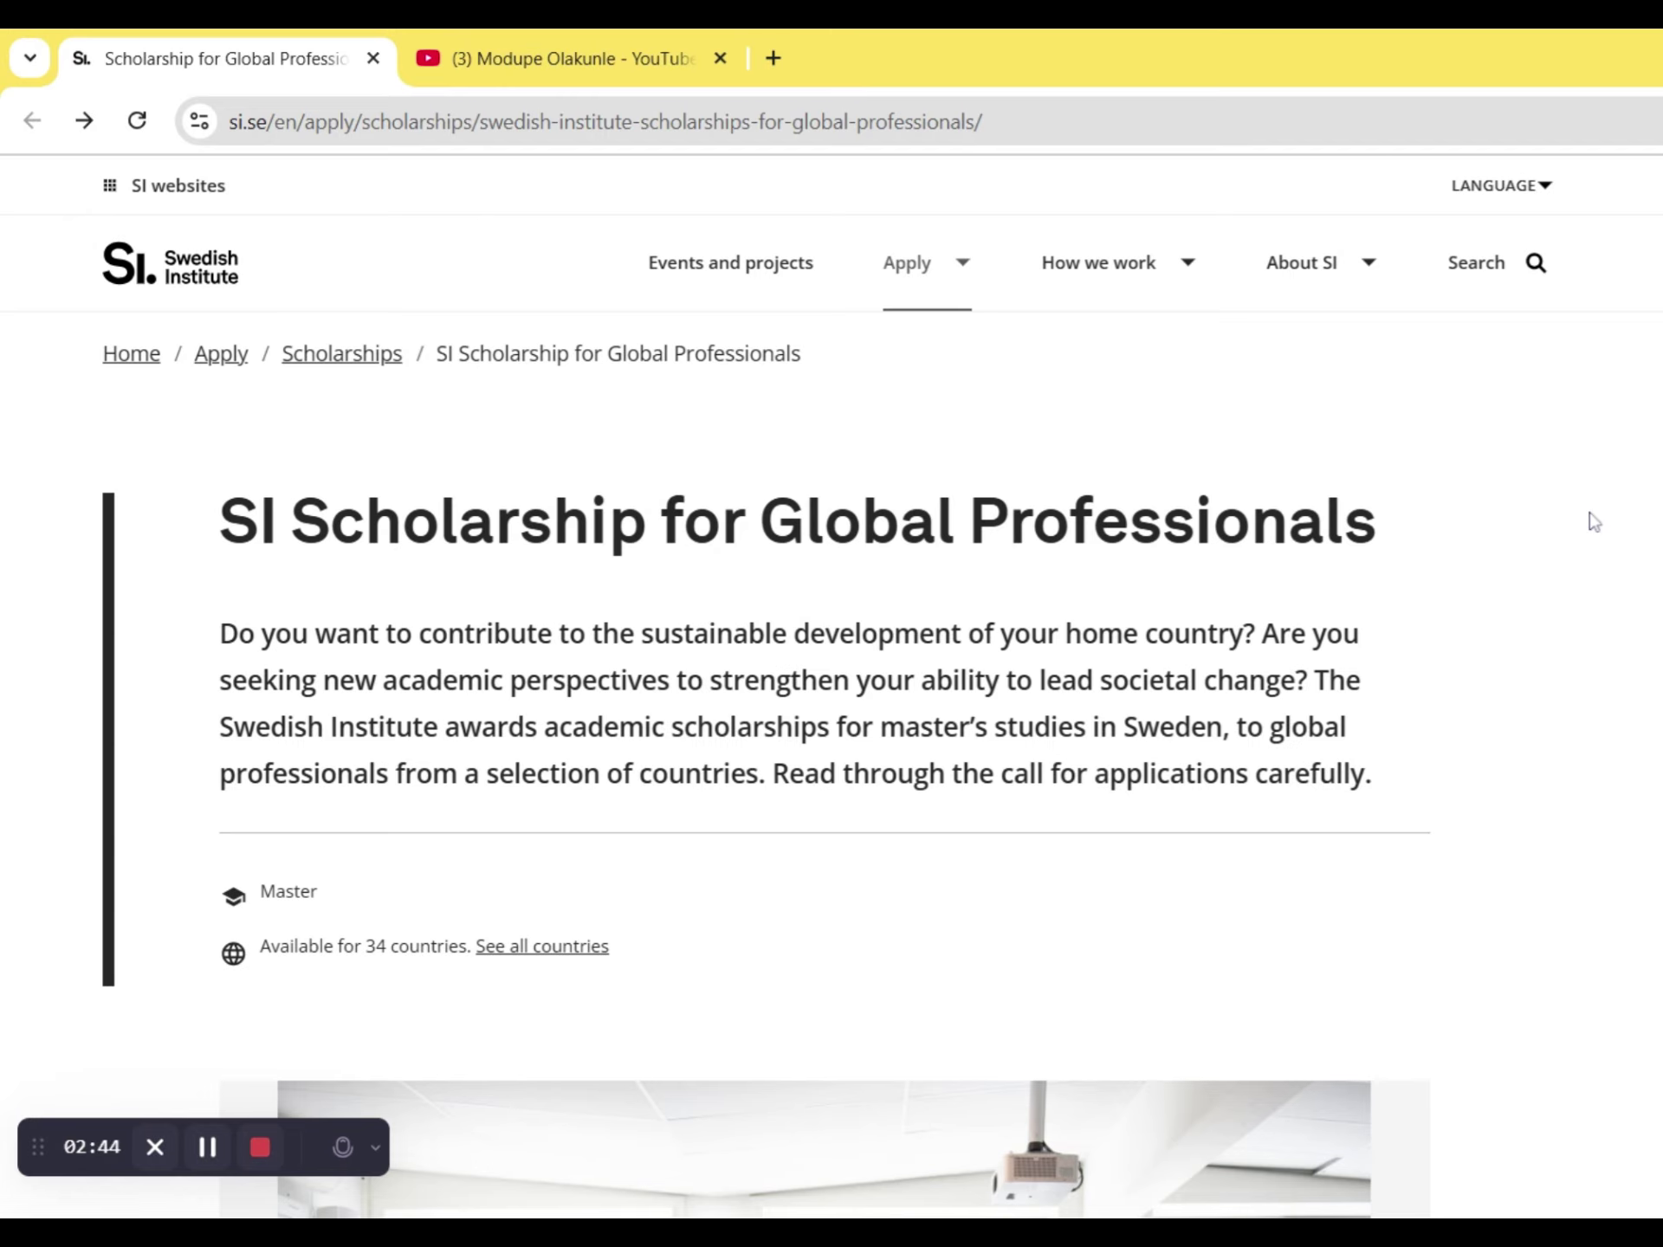
scroll(1645, 389, down, 10)
scroll(1650, 390, down, 10)
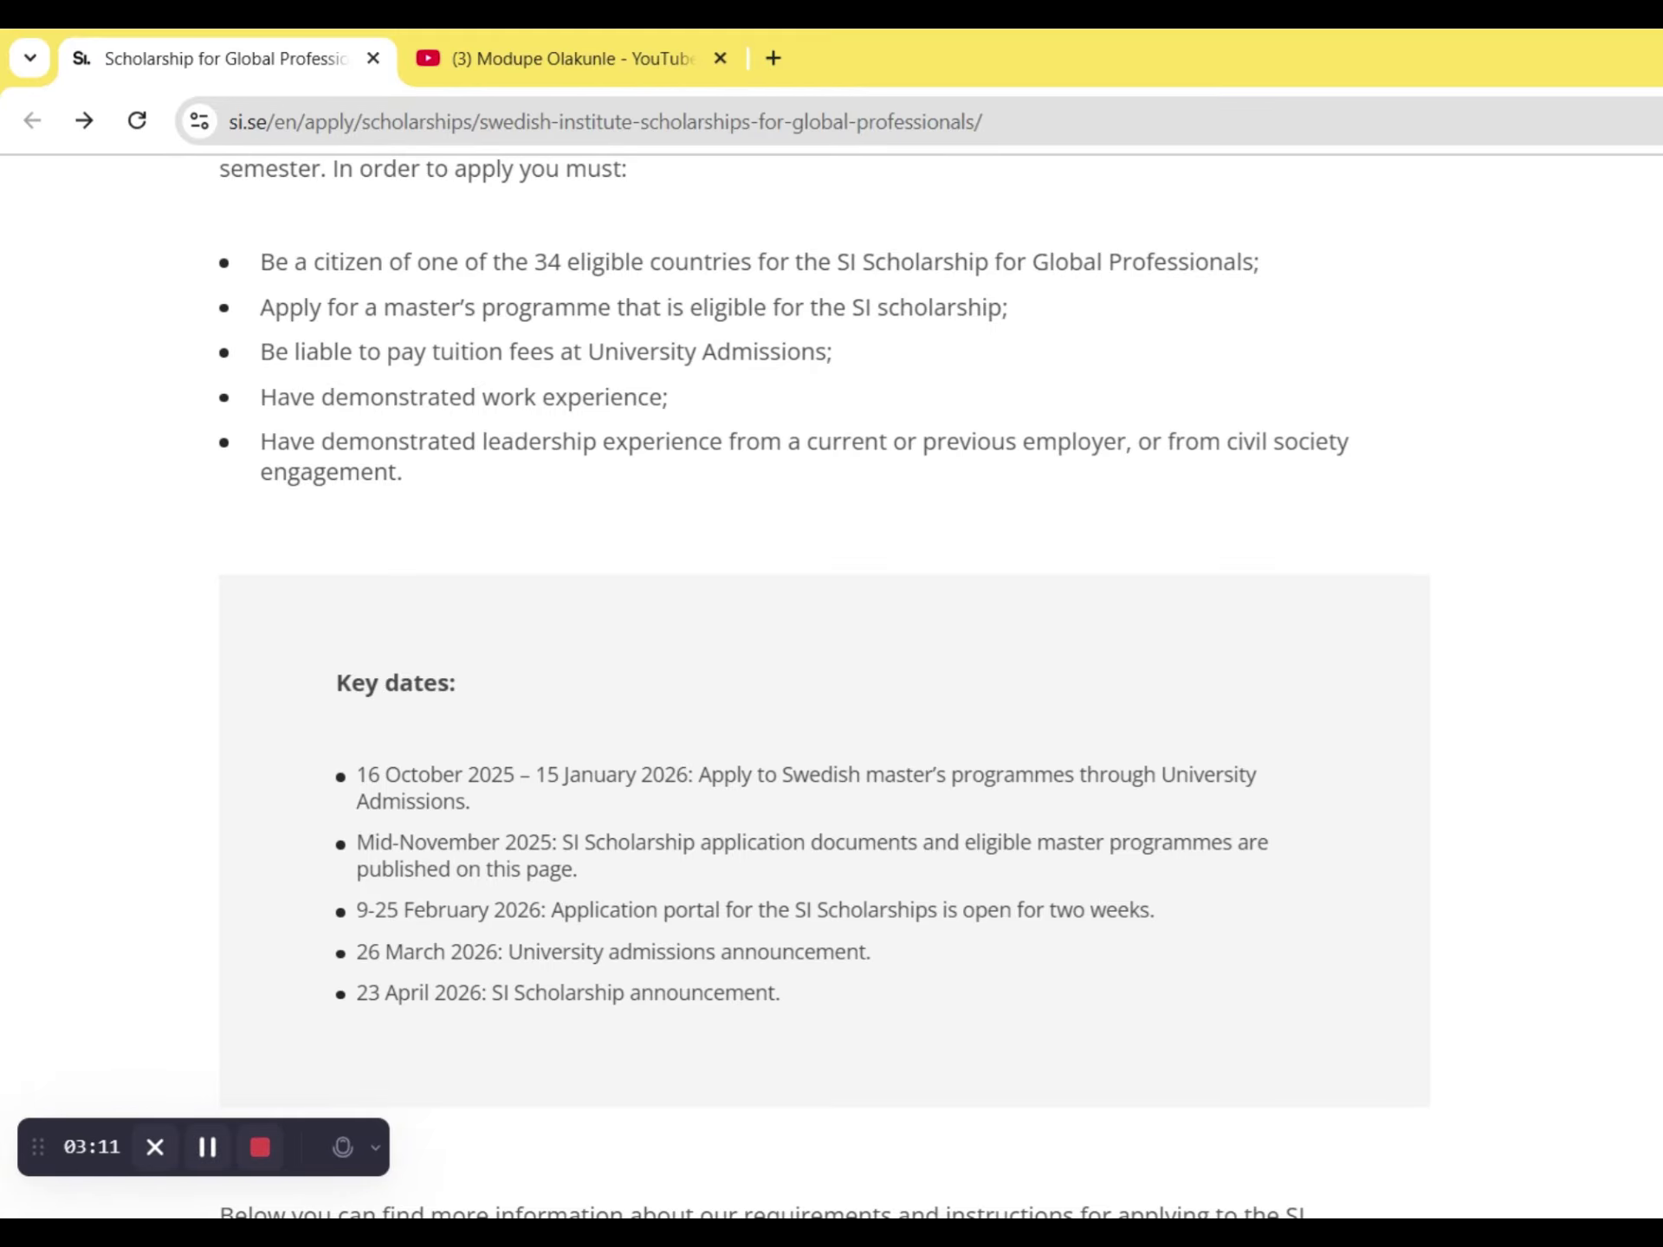
scroll(1646, 454, up, 8)
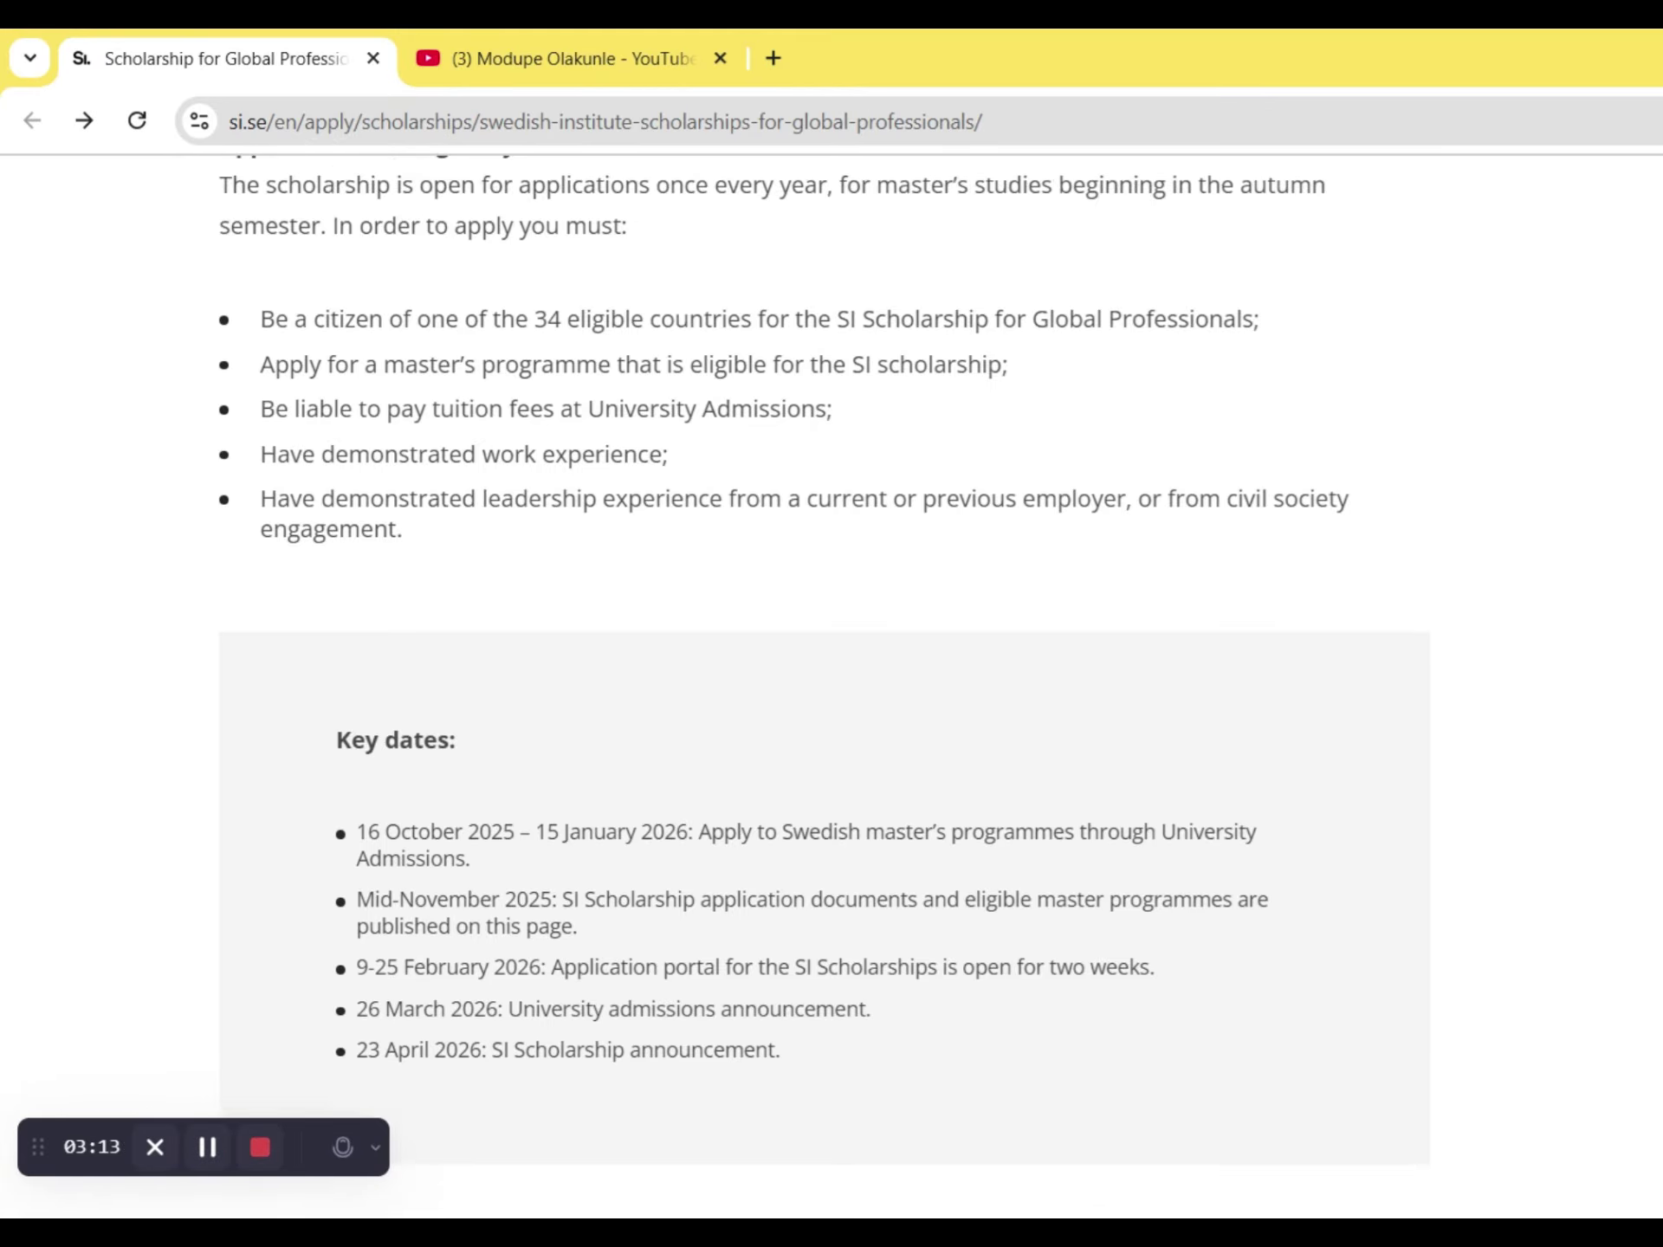
scroll(1647, 456, down, 18)
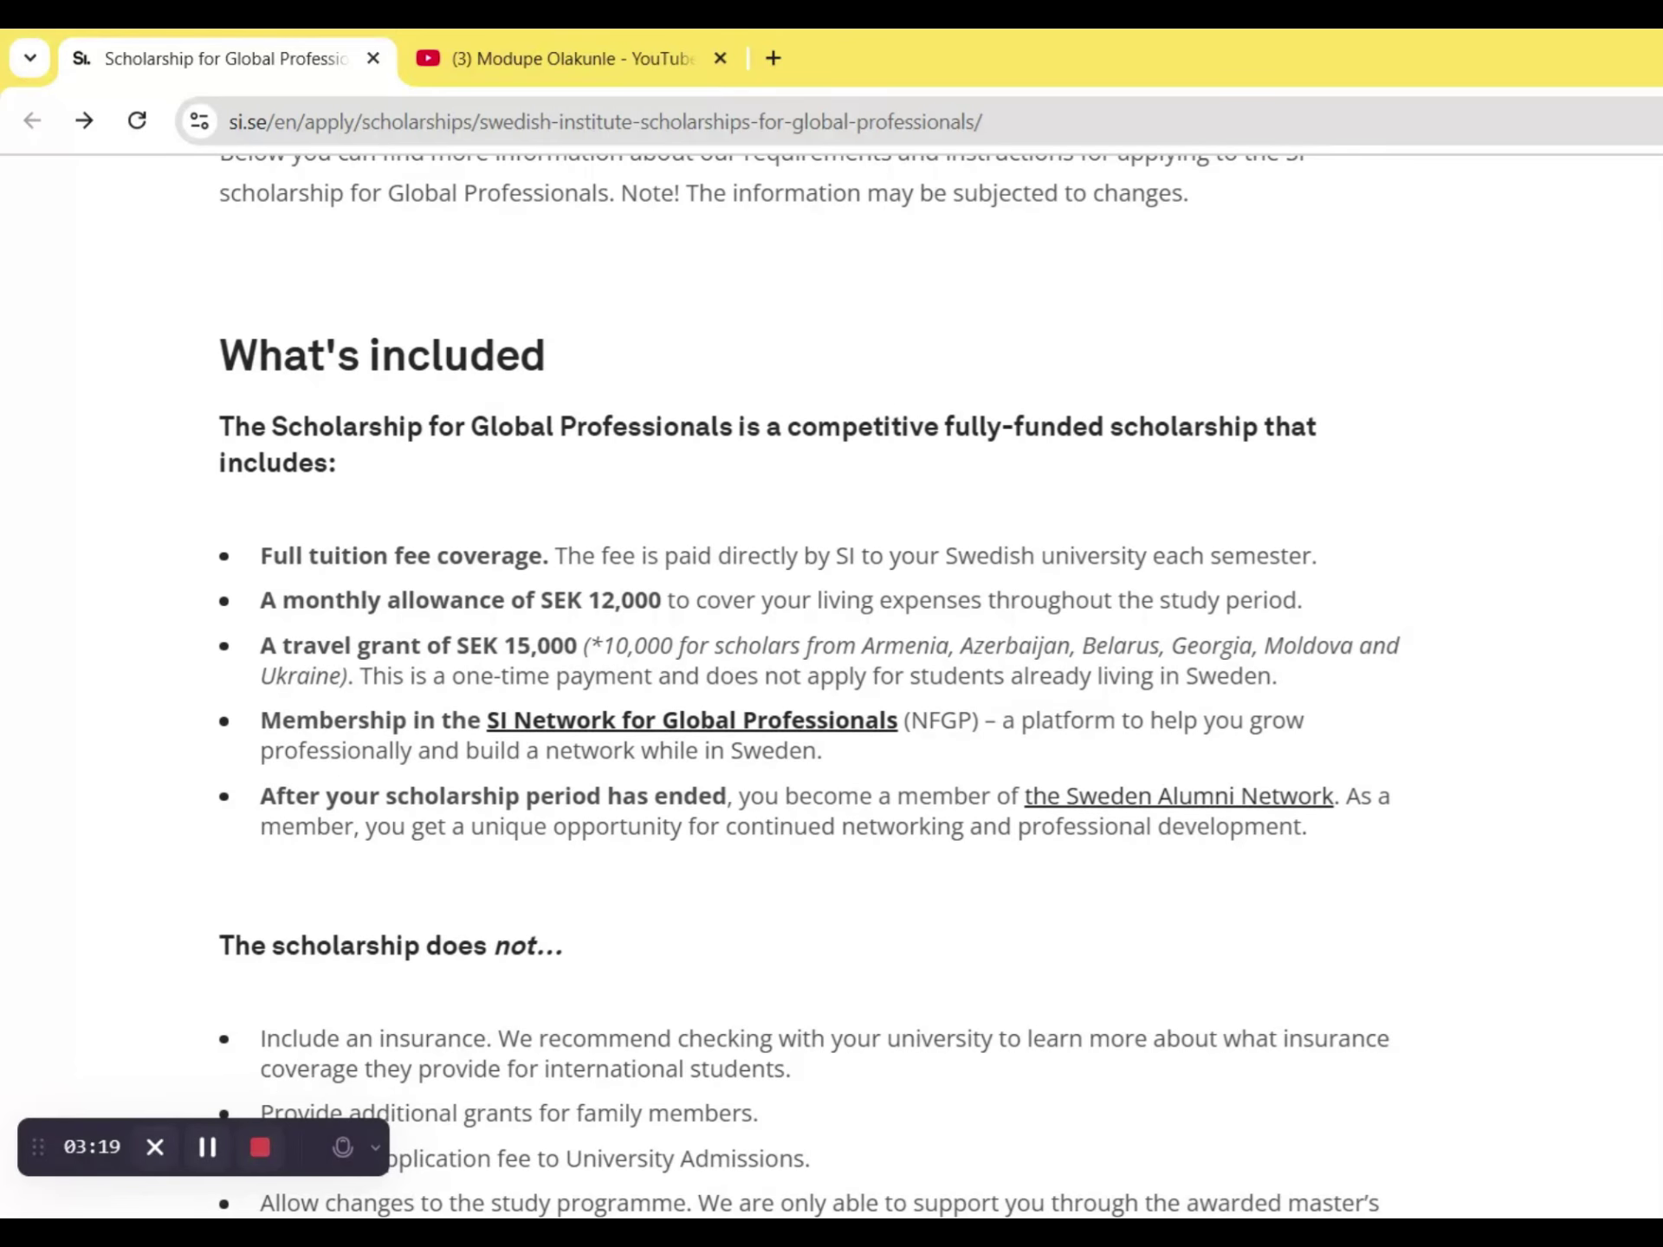
scroll(831, 685, down, 11)
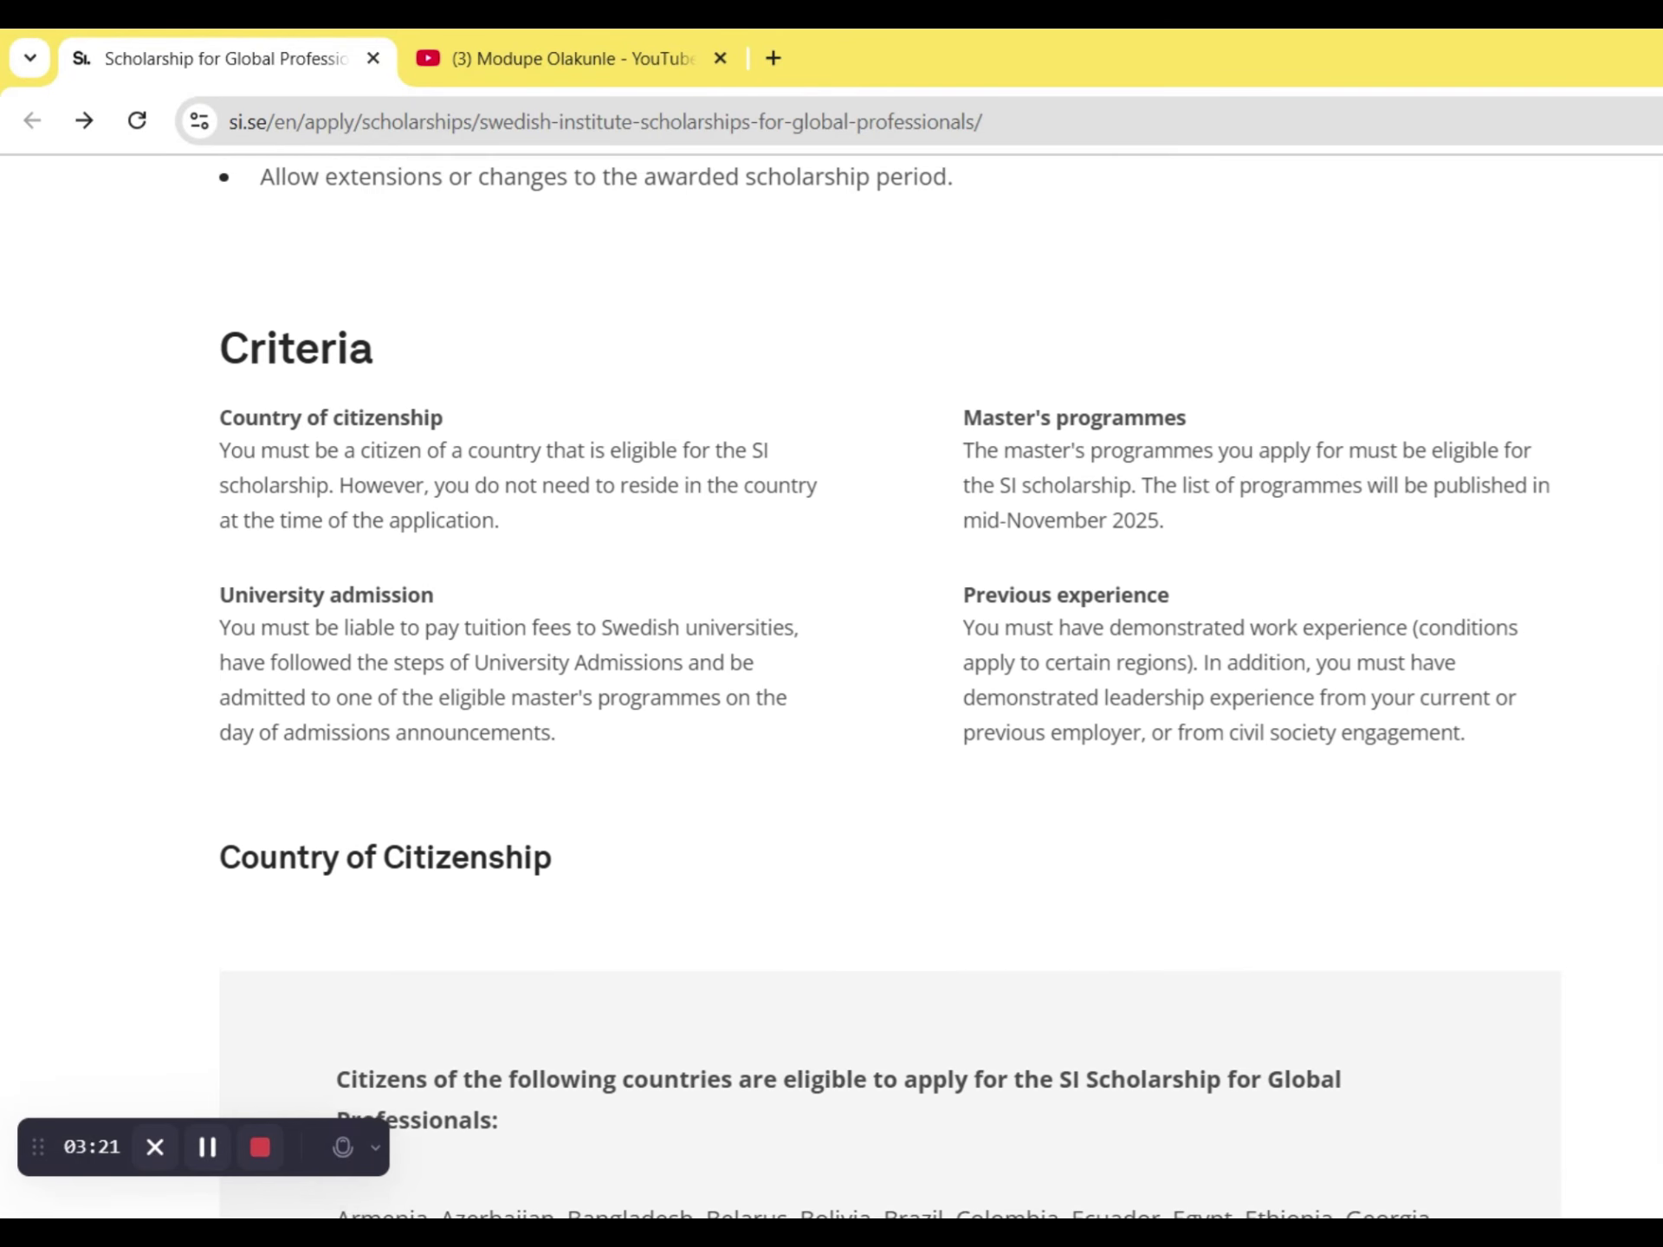
scroll(1628, 632, down, 3)
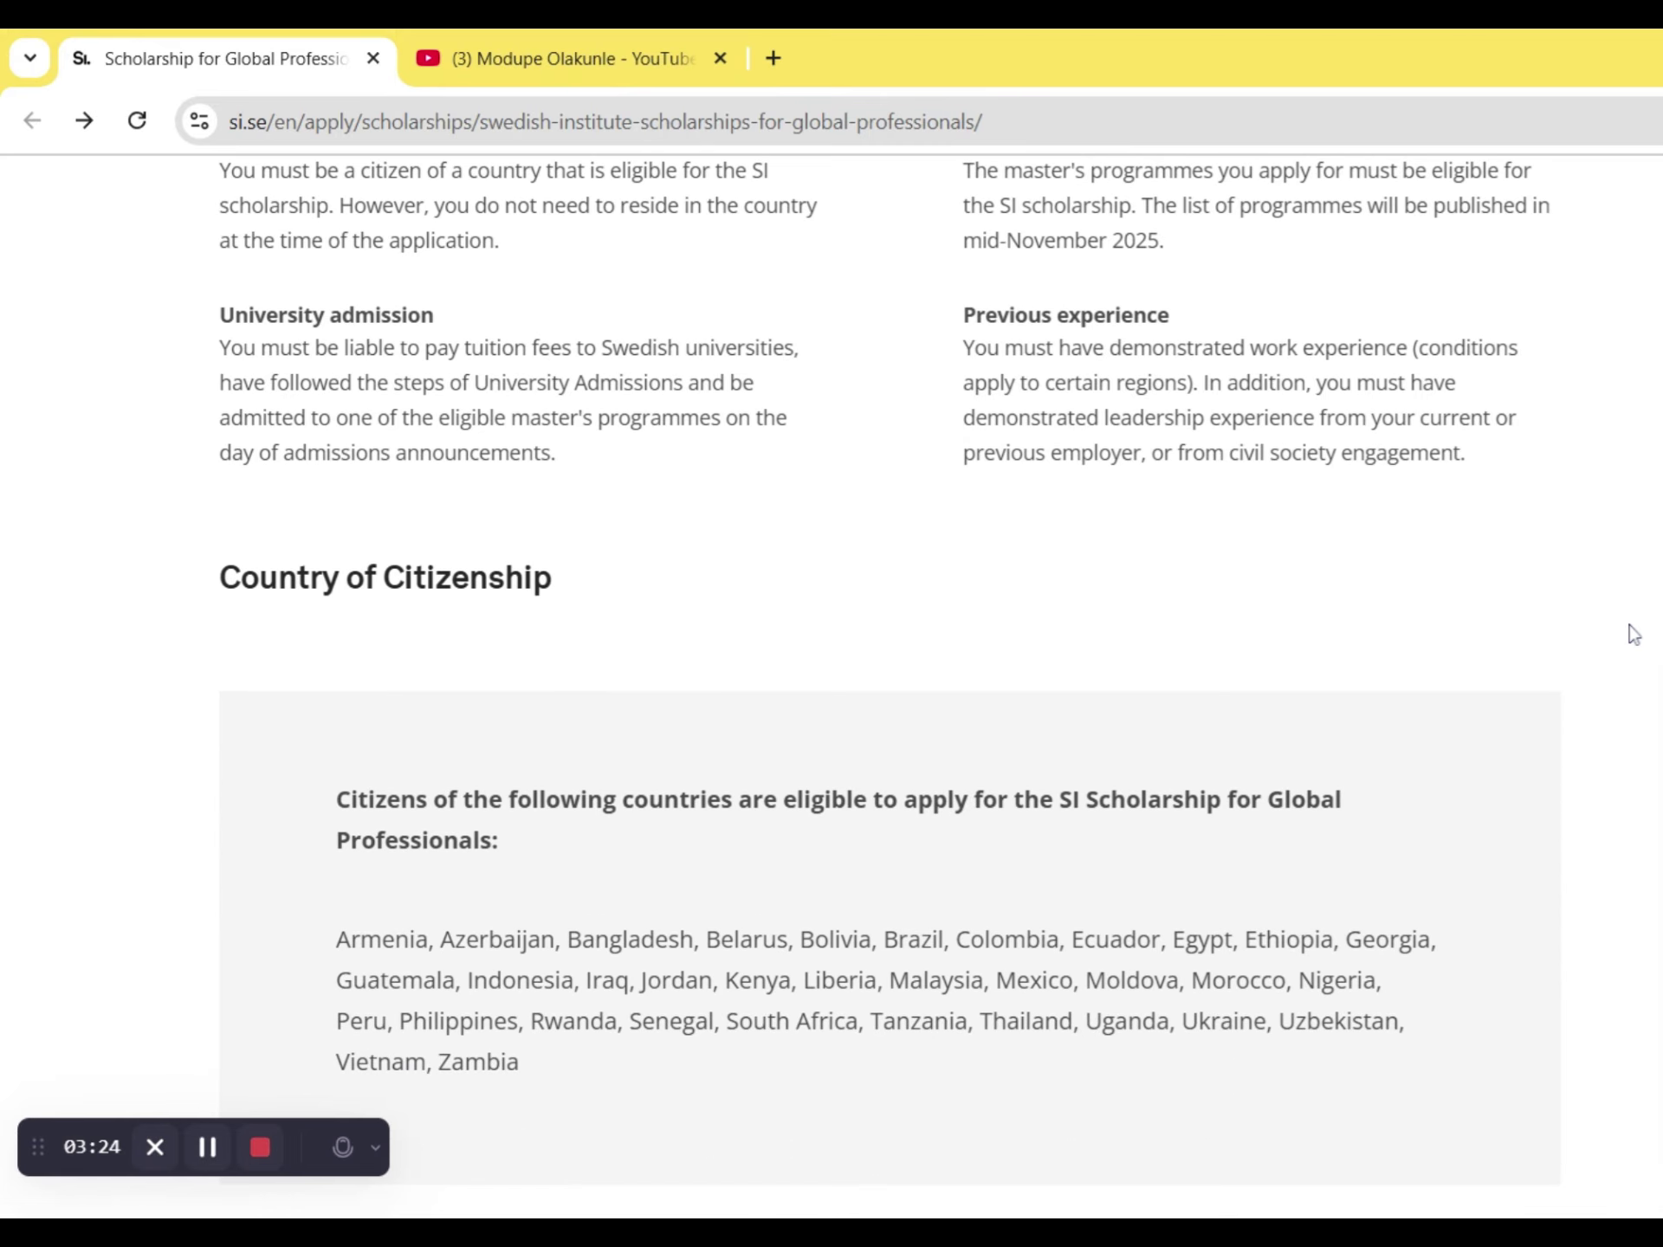
- Examine the scholarship page's sections on eligible programmes, university admissions and previous work experience
scroll(831, 684, down, 10)
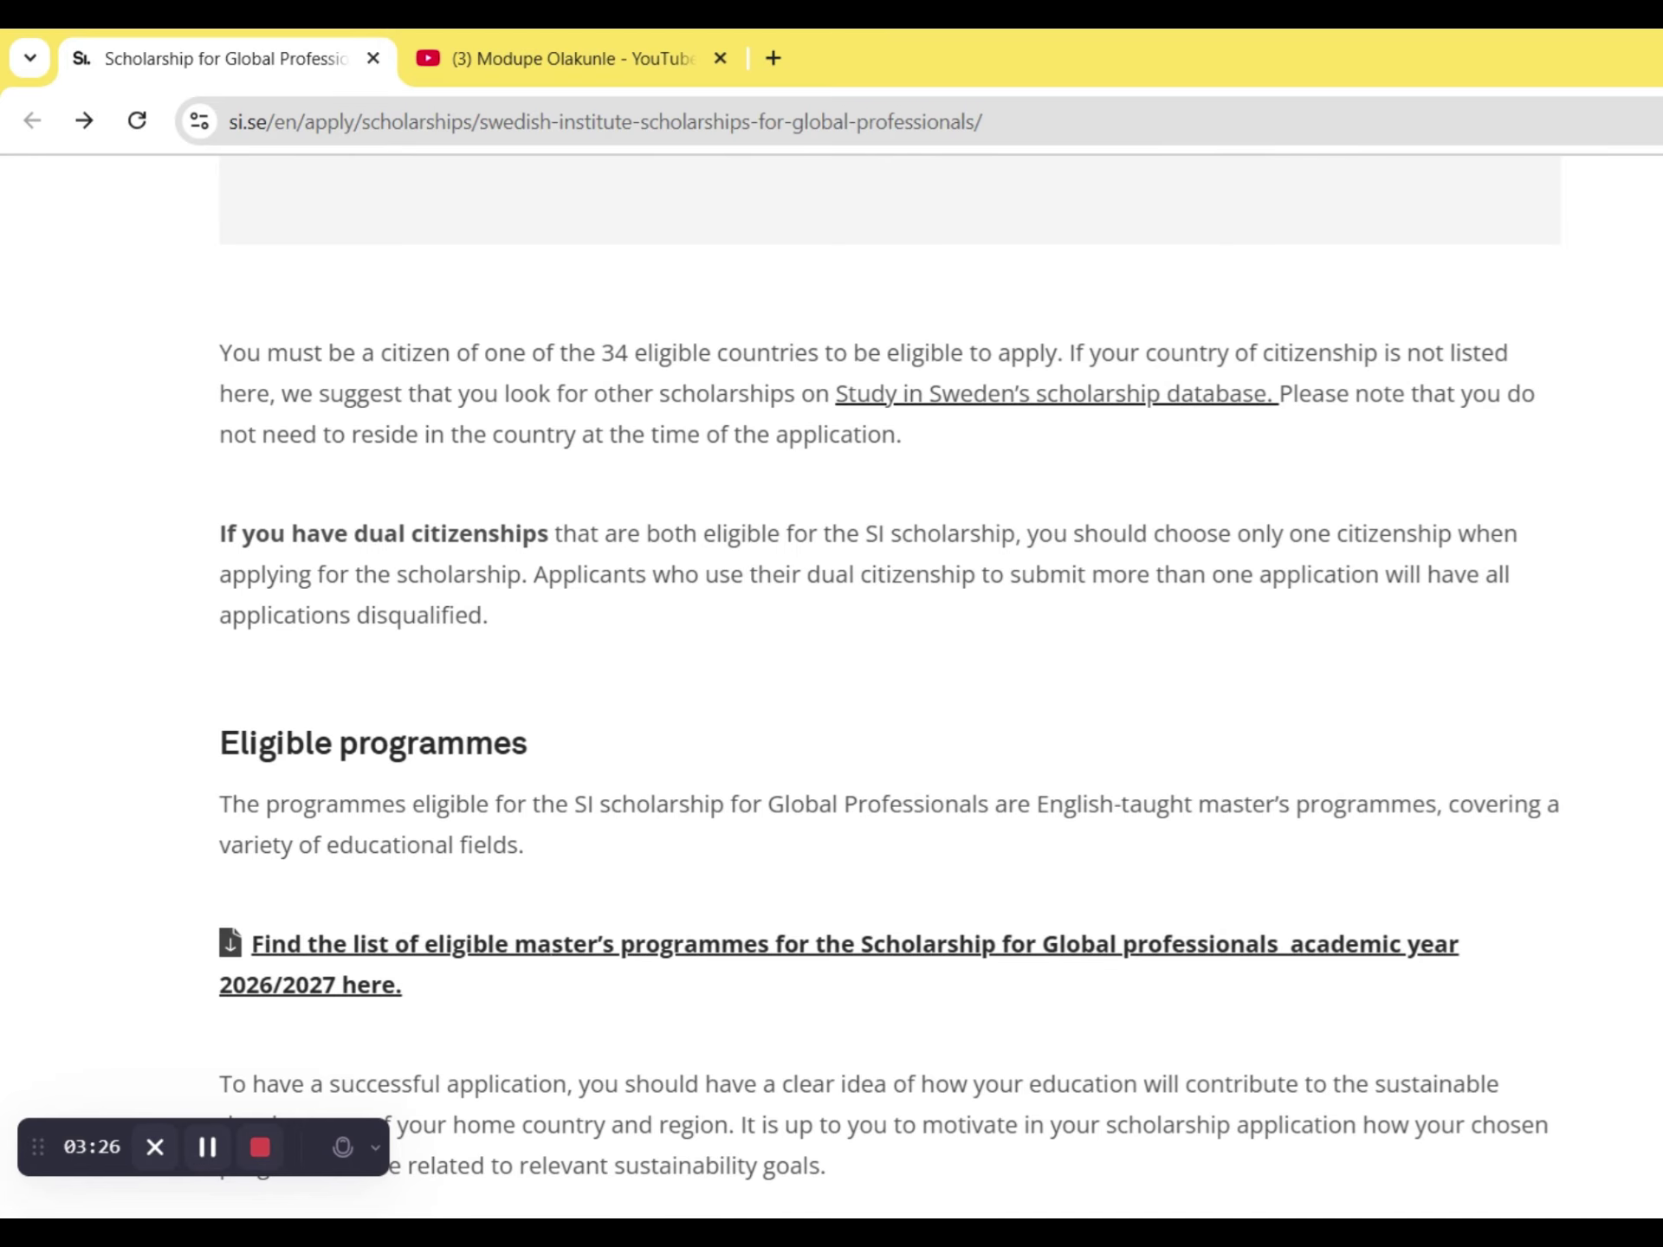
scroll(831, 684, down, 12)
scroll(831, 685, down, 5)
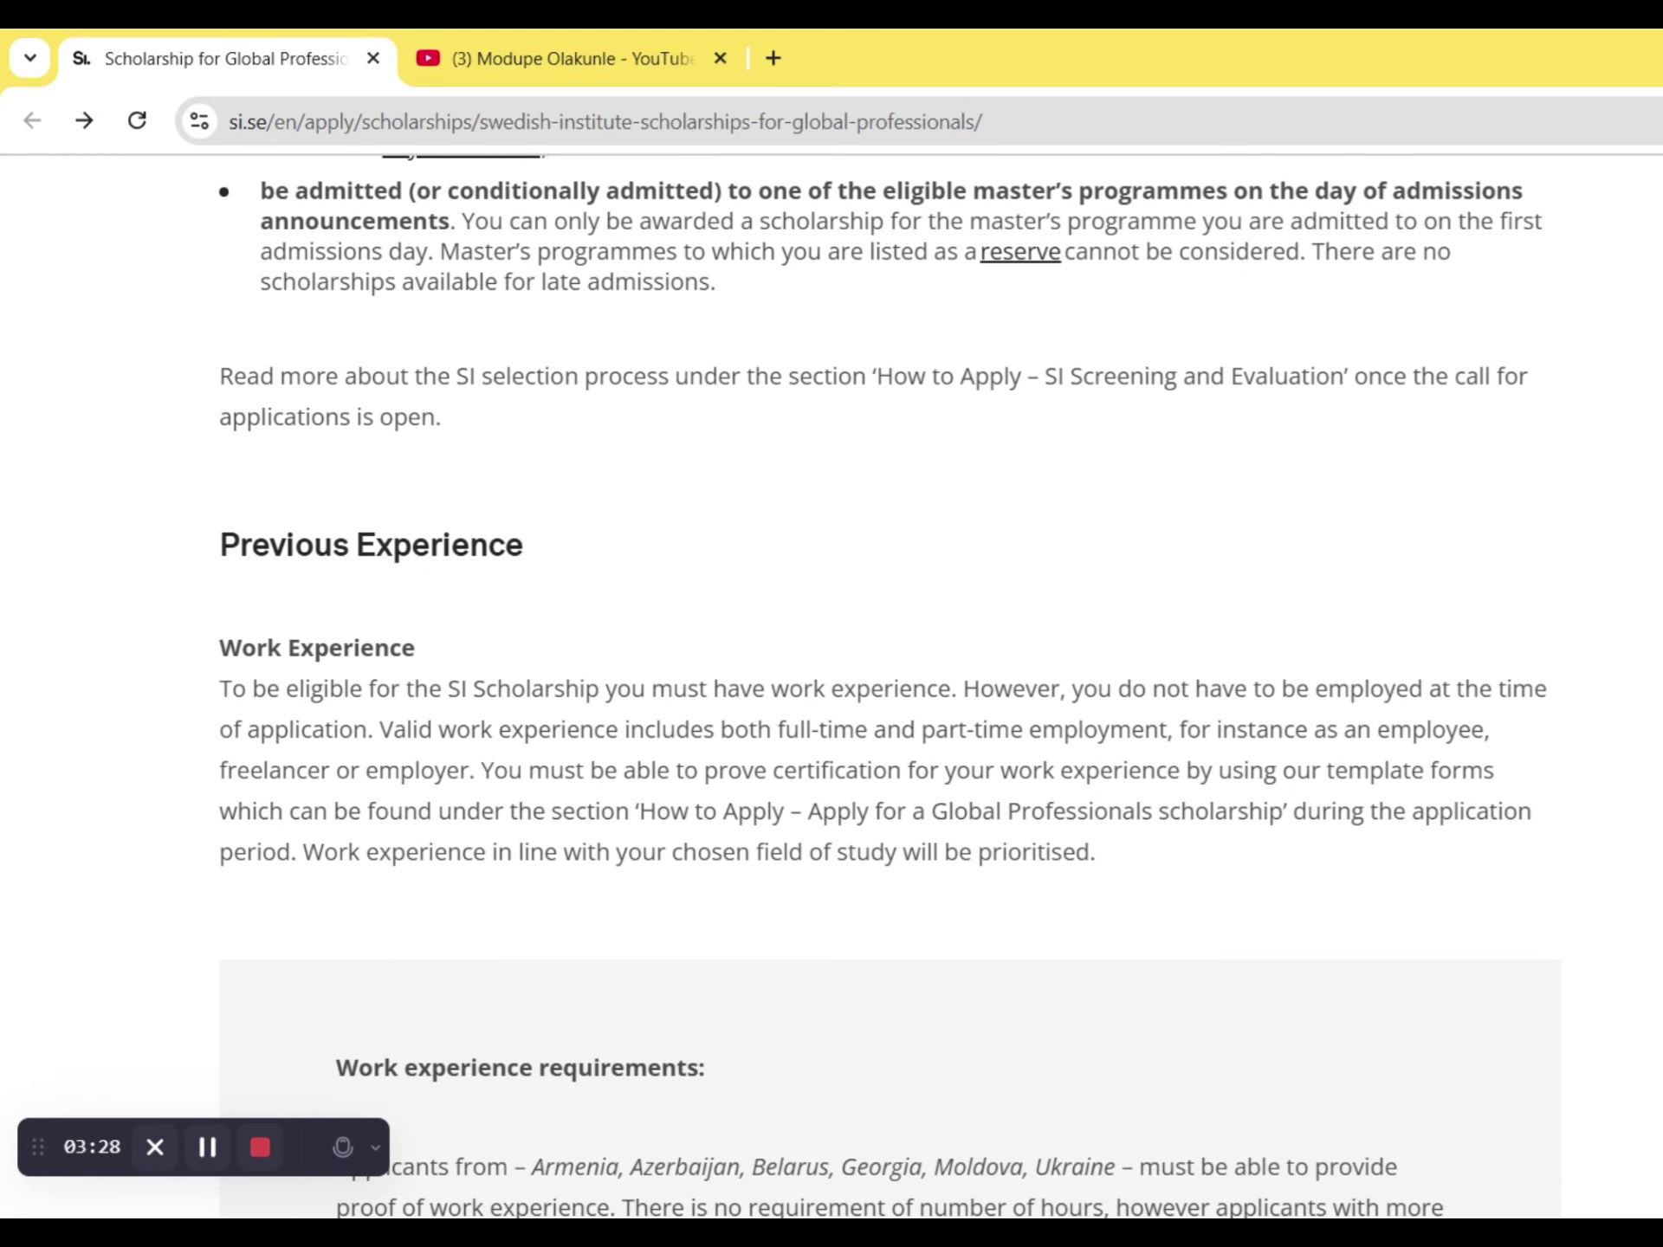
scroll(831, 684, up, 1)
scroll(832, 684, down, 3)
scroll(831, 685, up, 7)
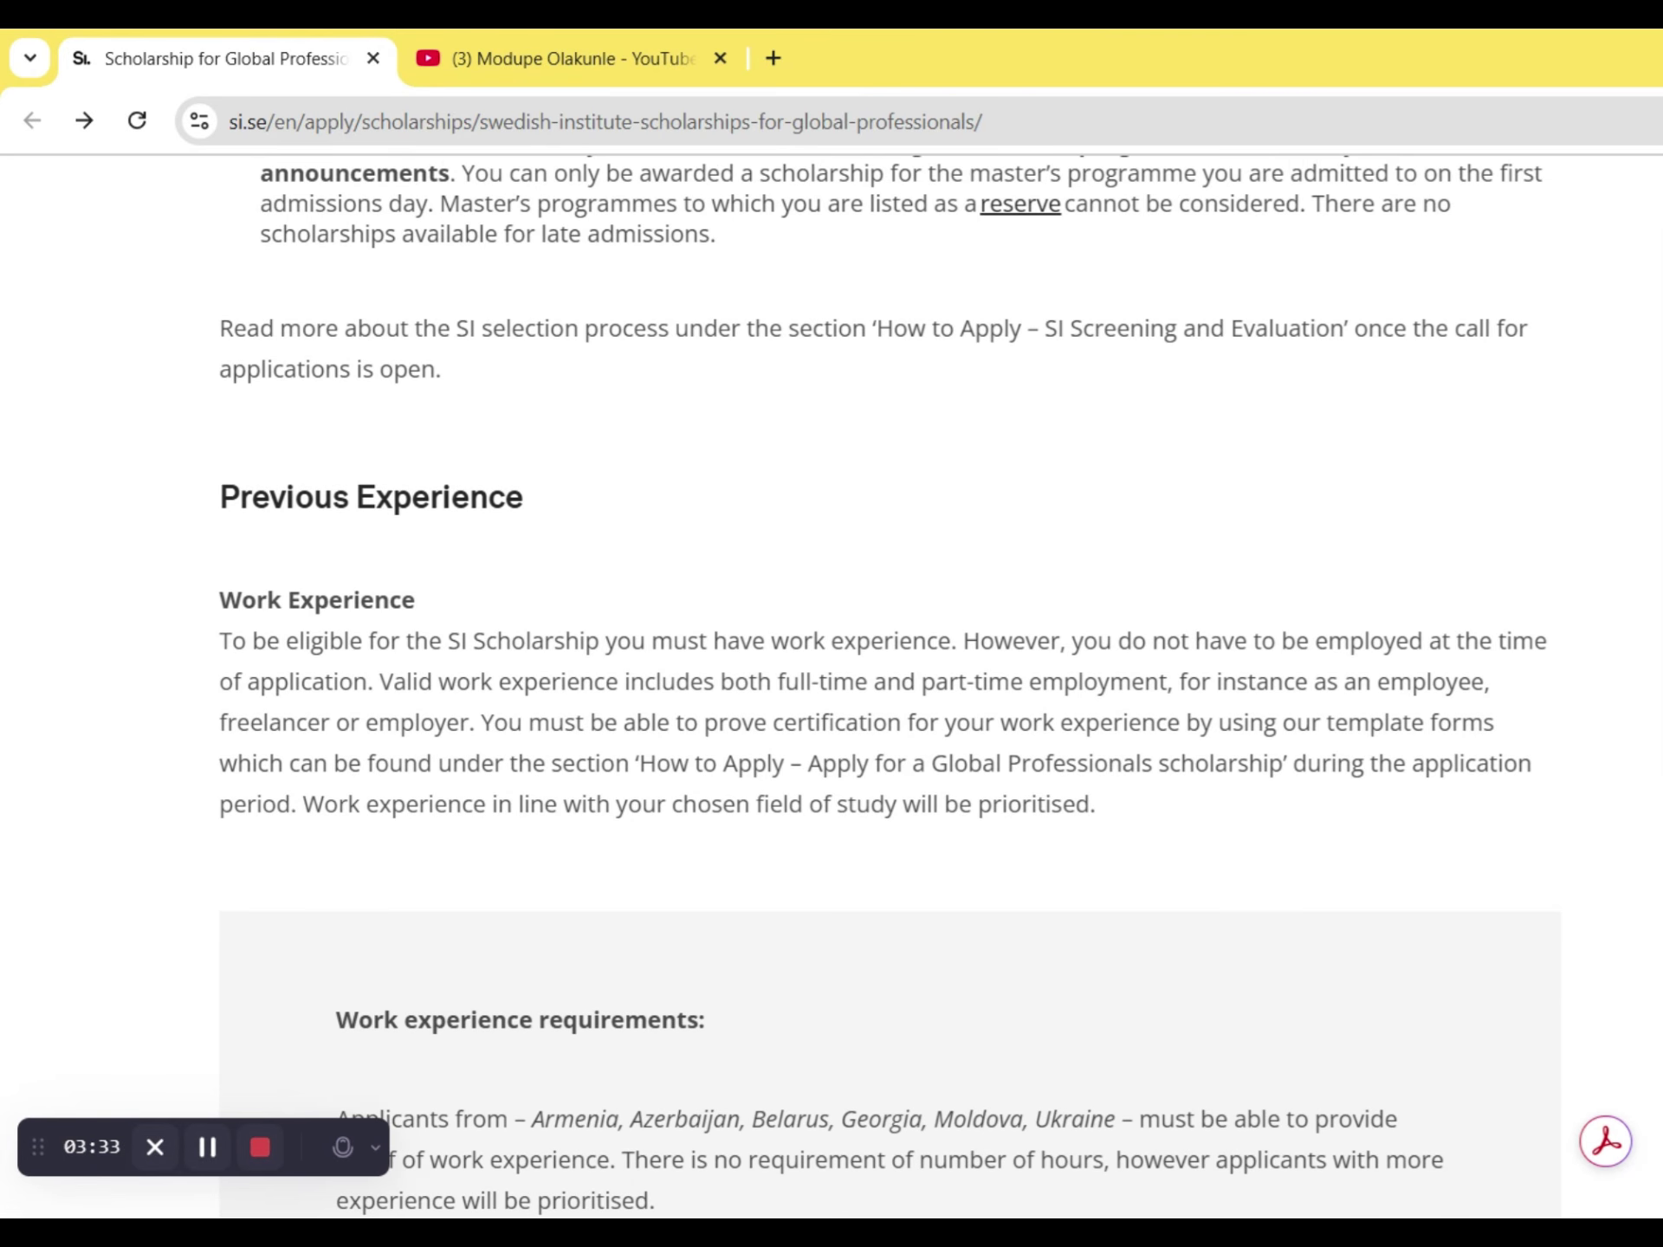
scroll(832, 685, up, 9)
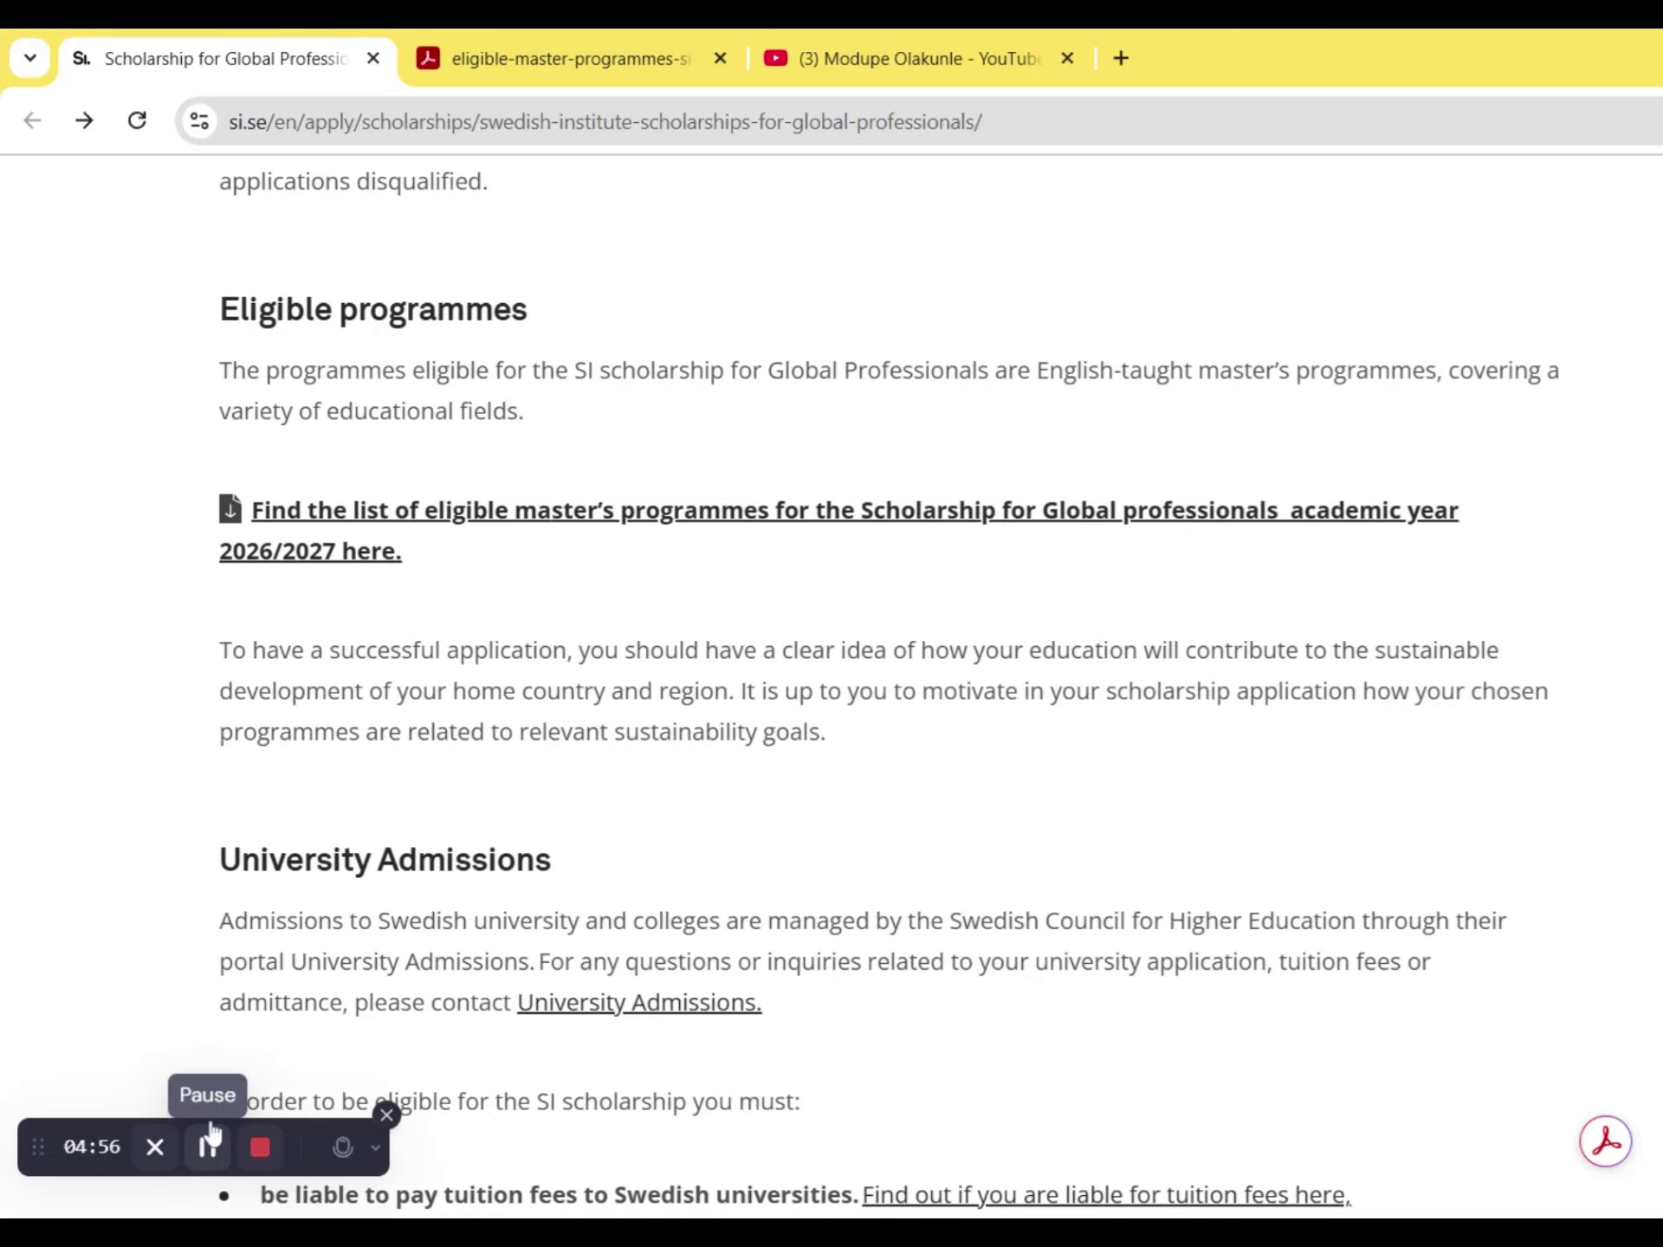
- Look through the first pages of the PDF listing eligible master's programmes for 2026/2027
click(548, 41)
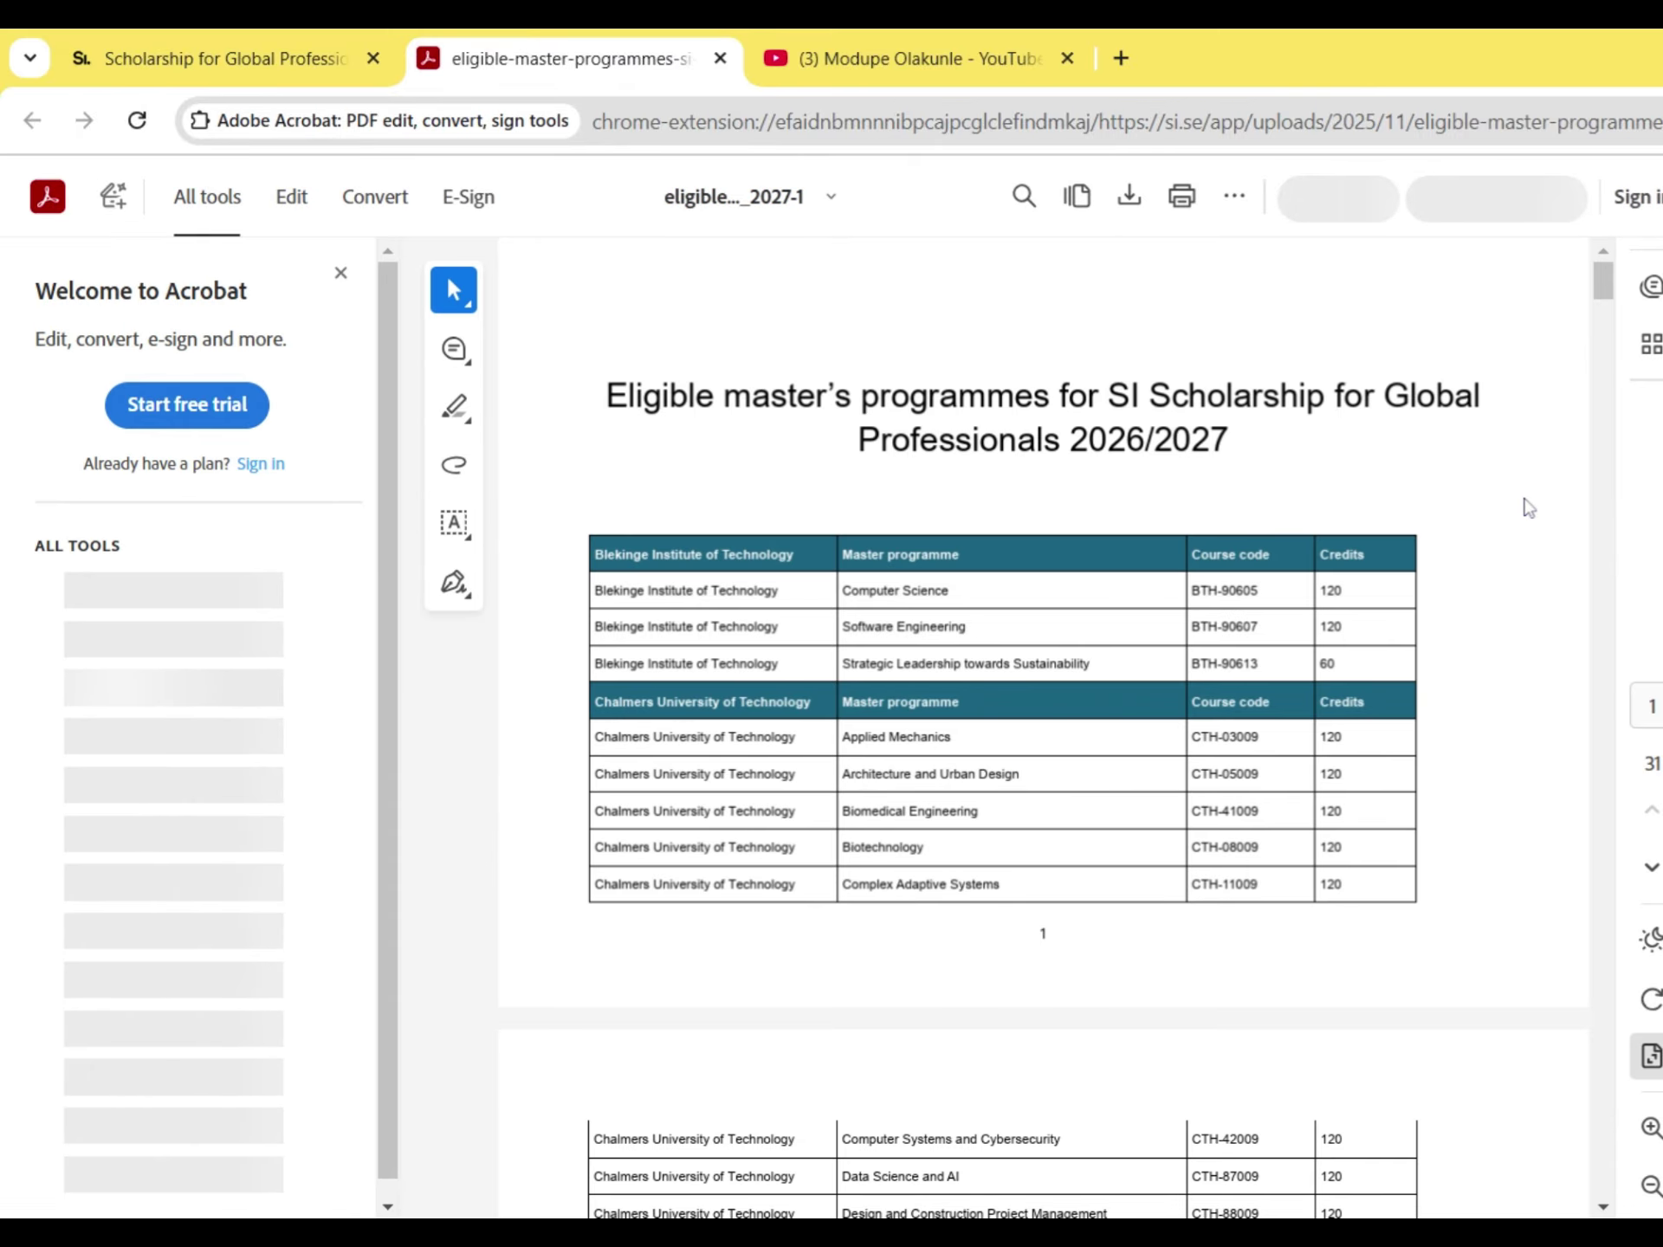
scroll(1603, 297, down, 3)
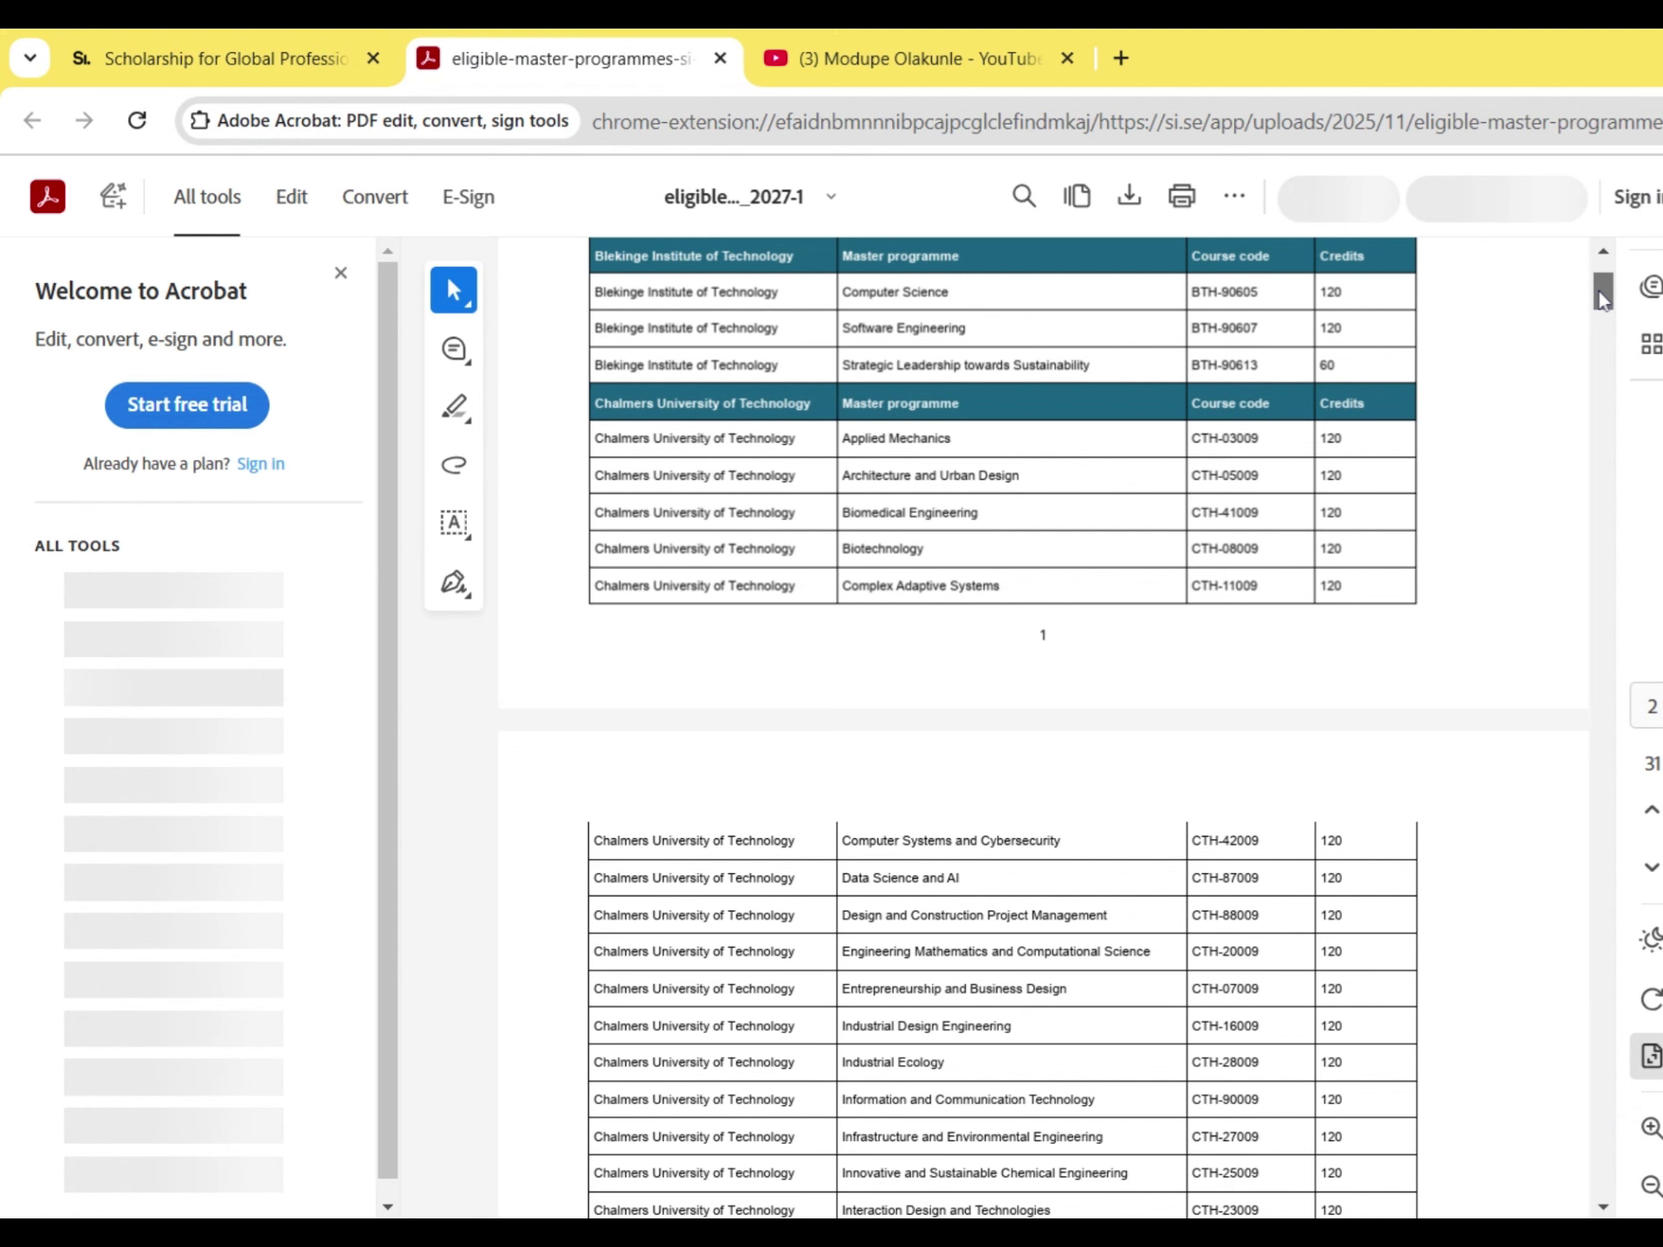
mouse_move(1603, 297)
mouse_down()
mouse_move(1603, 316)
mouse_move(1602, 295)
mouse_up()
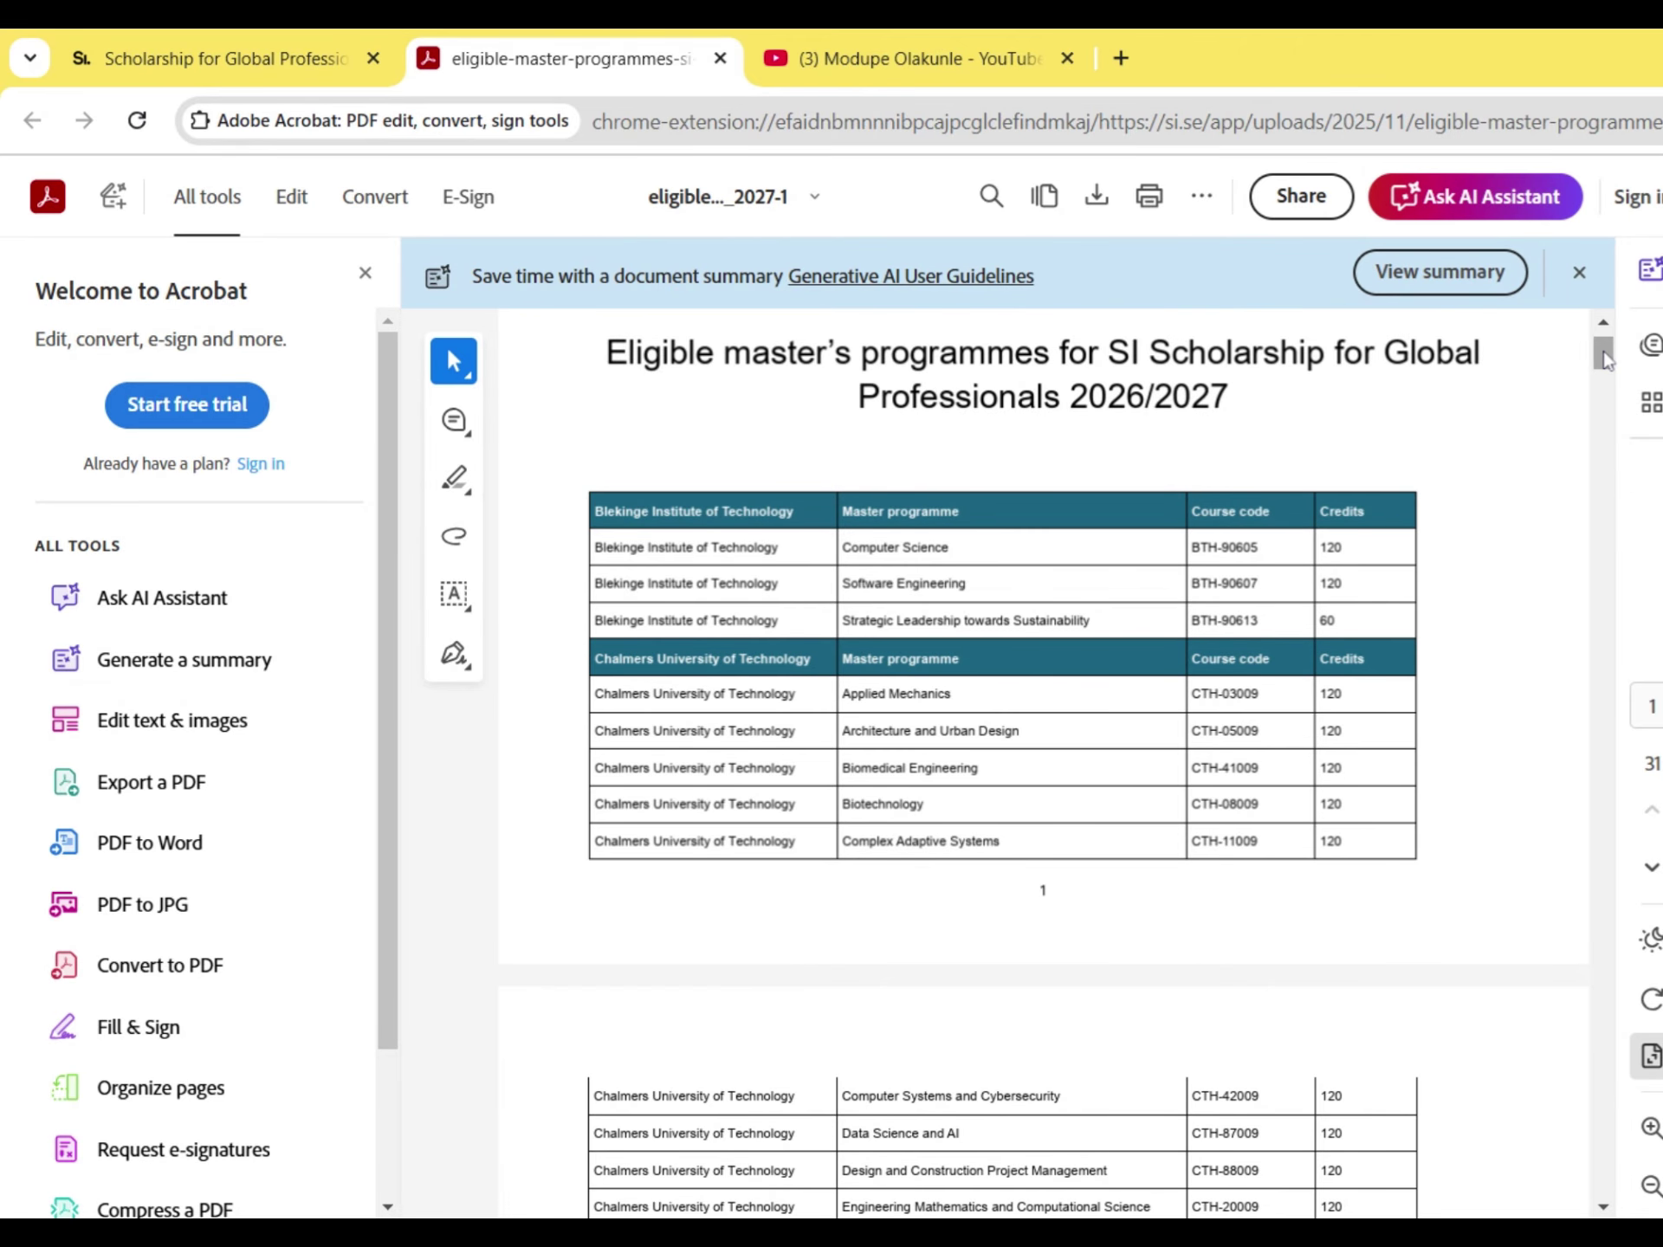
scroll(1604, 360, up, 1)
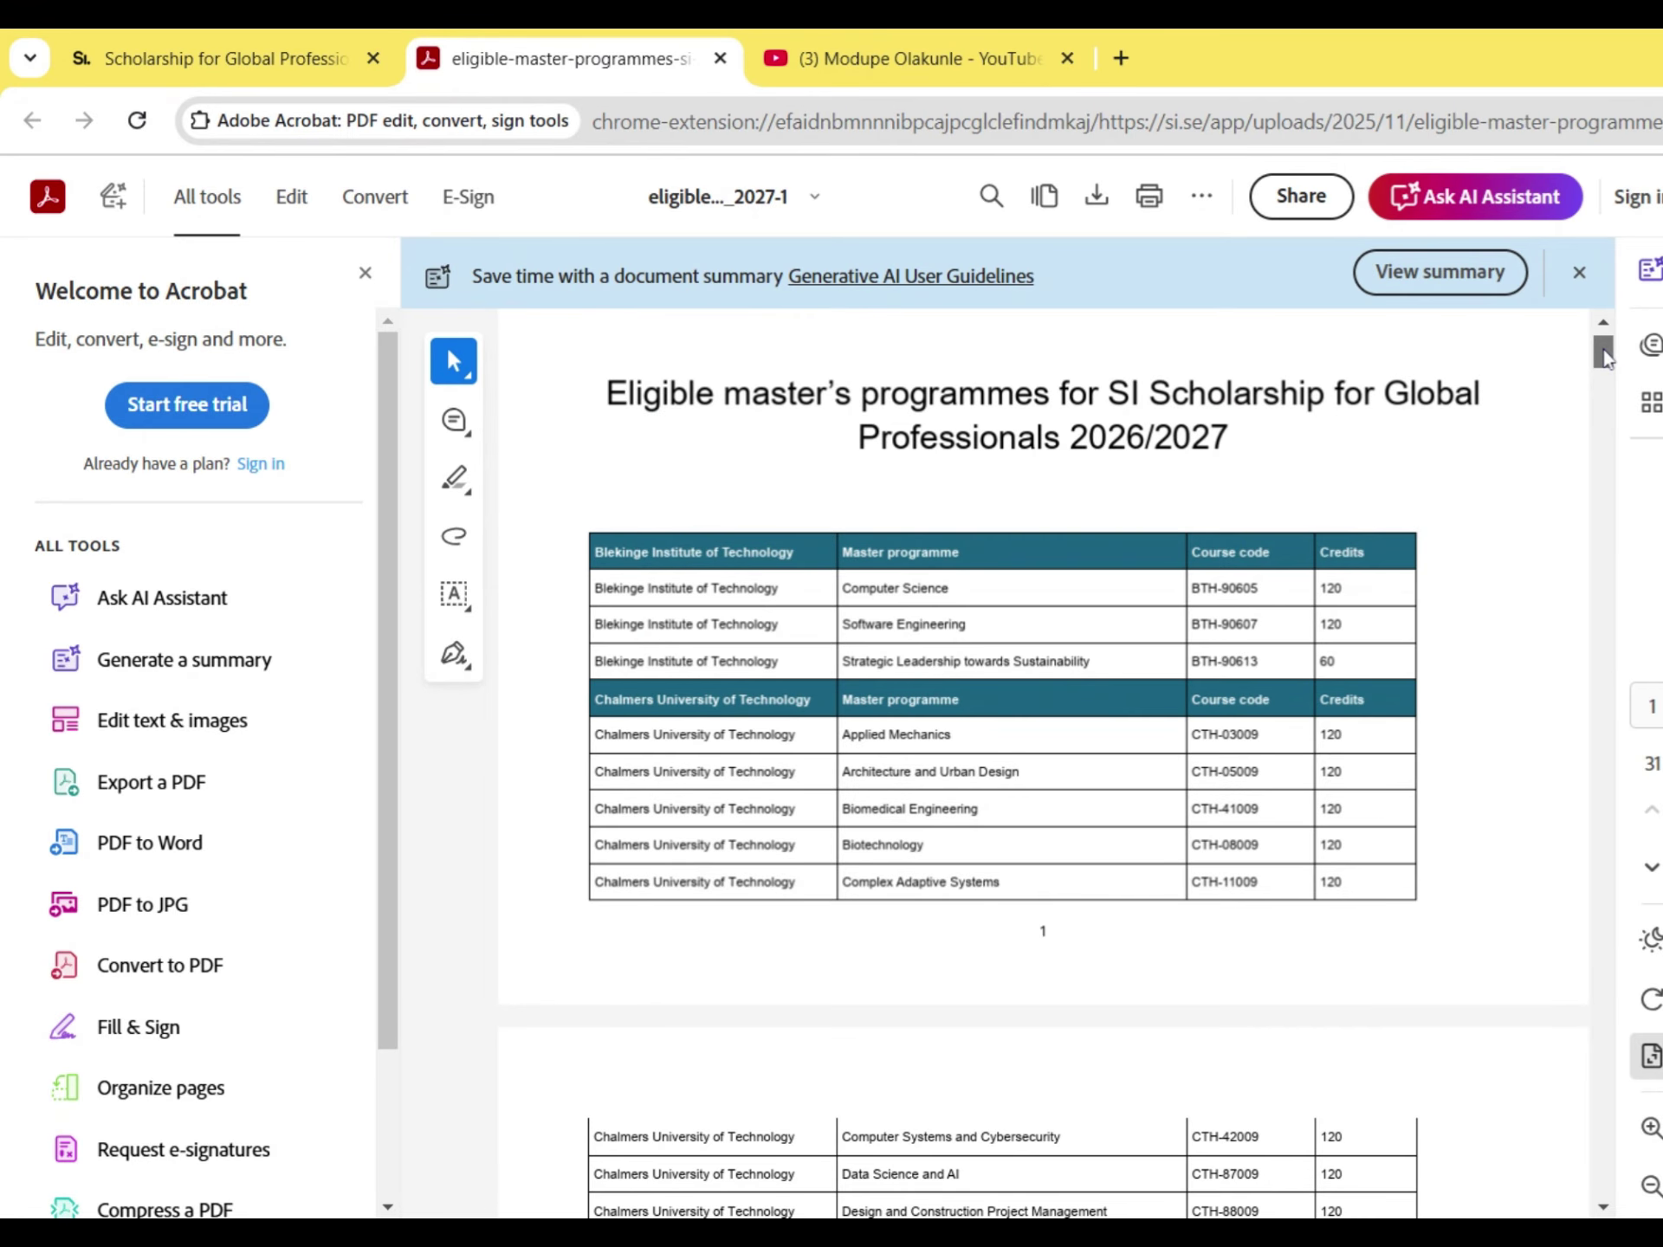
drag(1604, 359, 1601, 371)
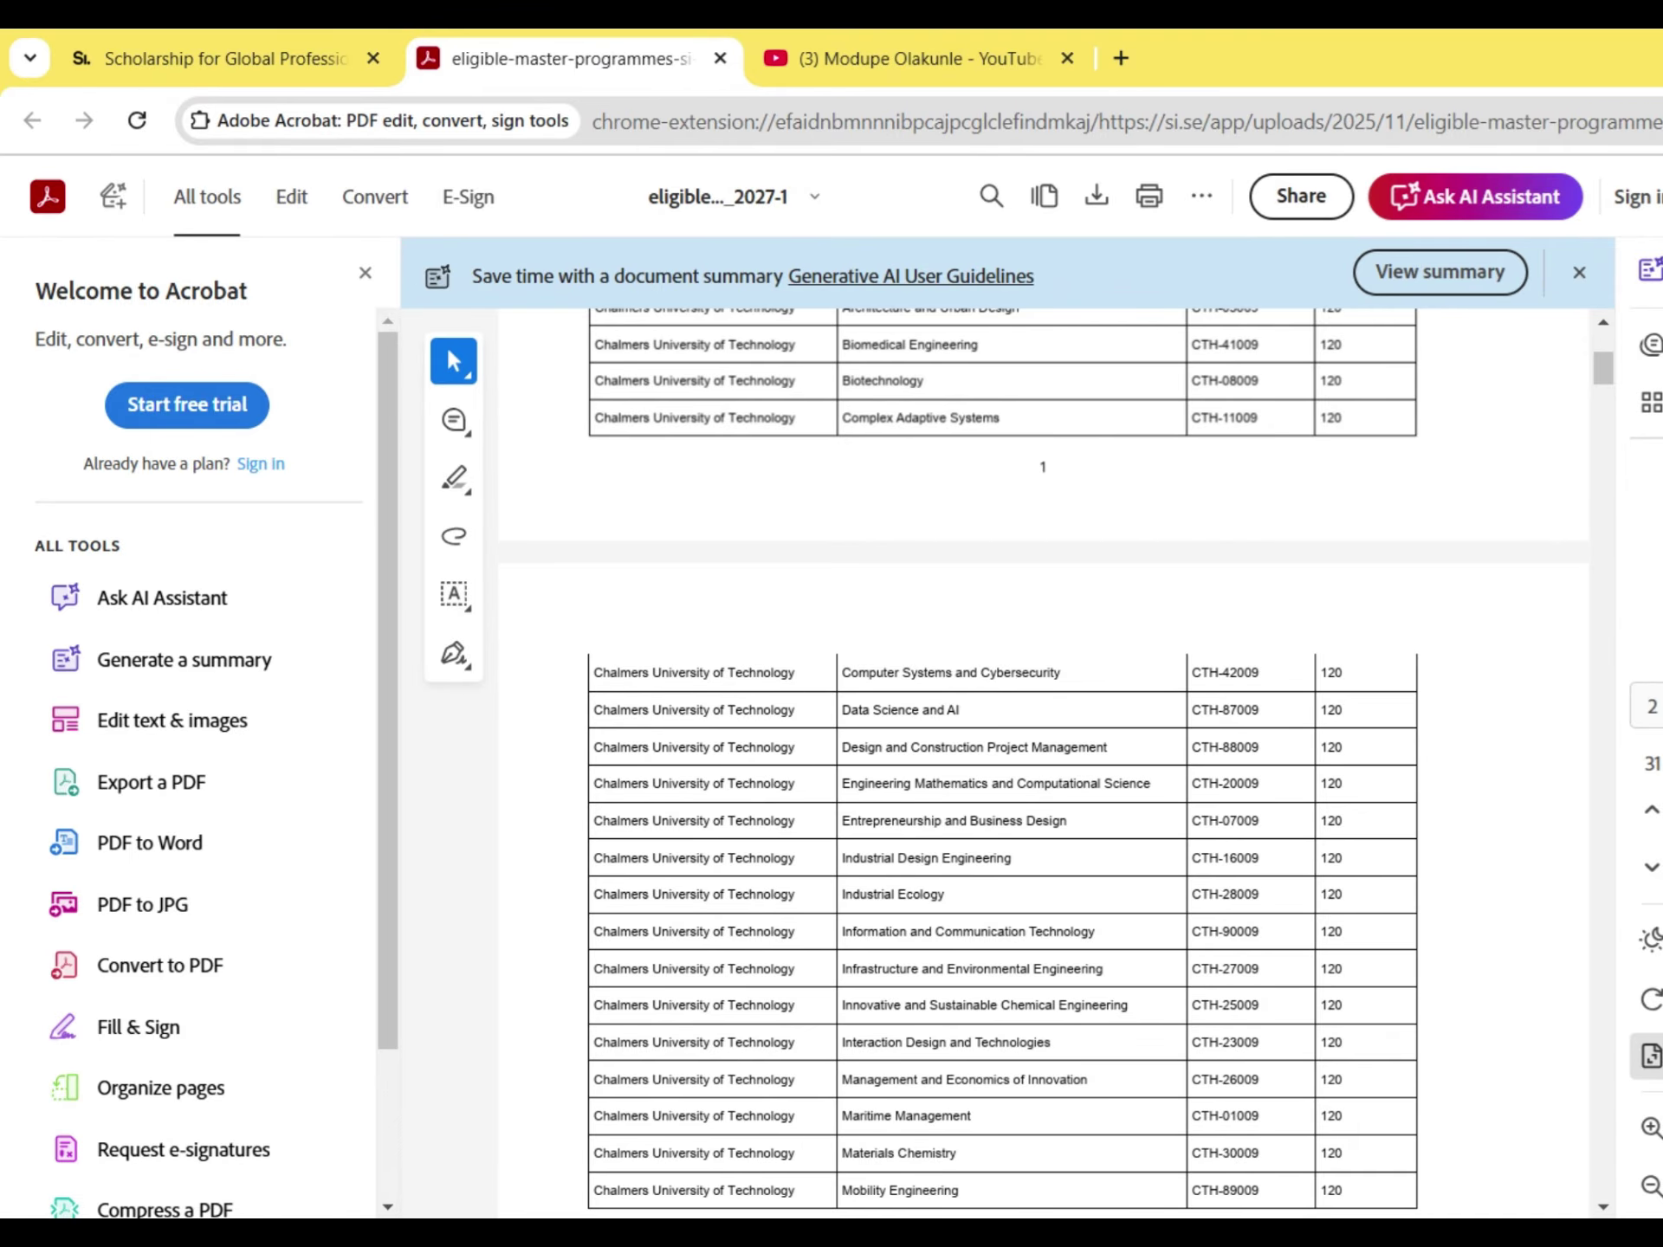
- Return to the scholarship page, follow its University Admissions link and open that site's login form
click(272, 31)
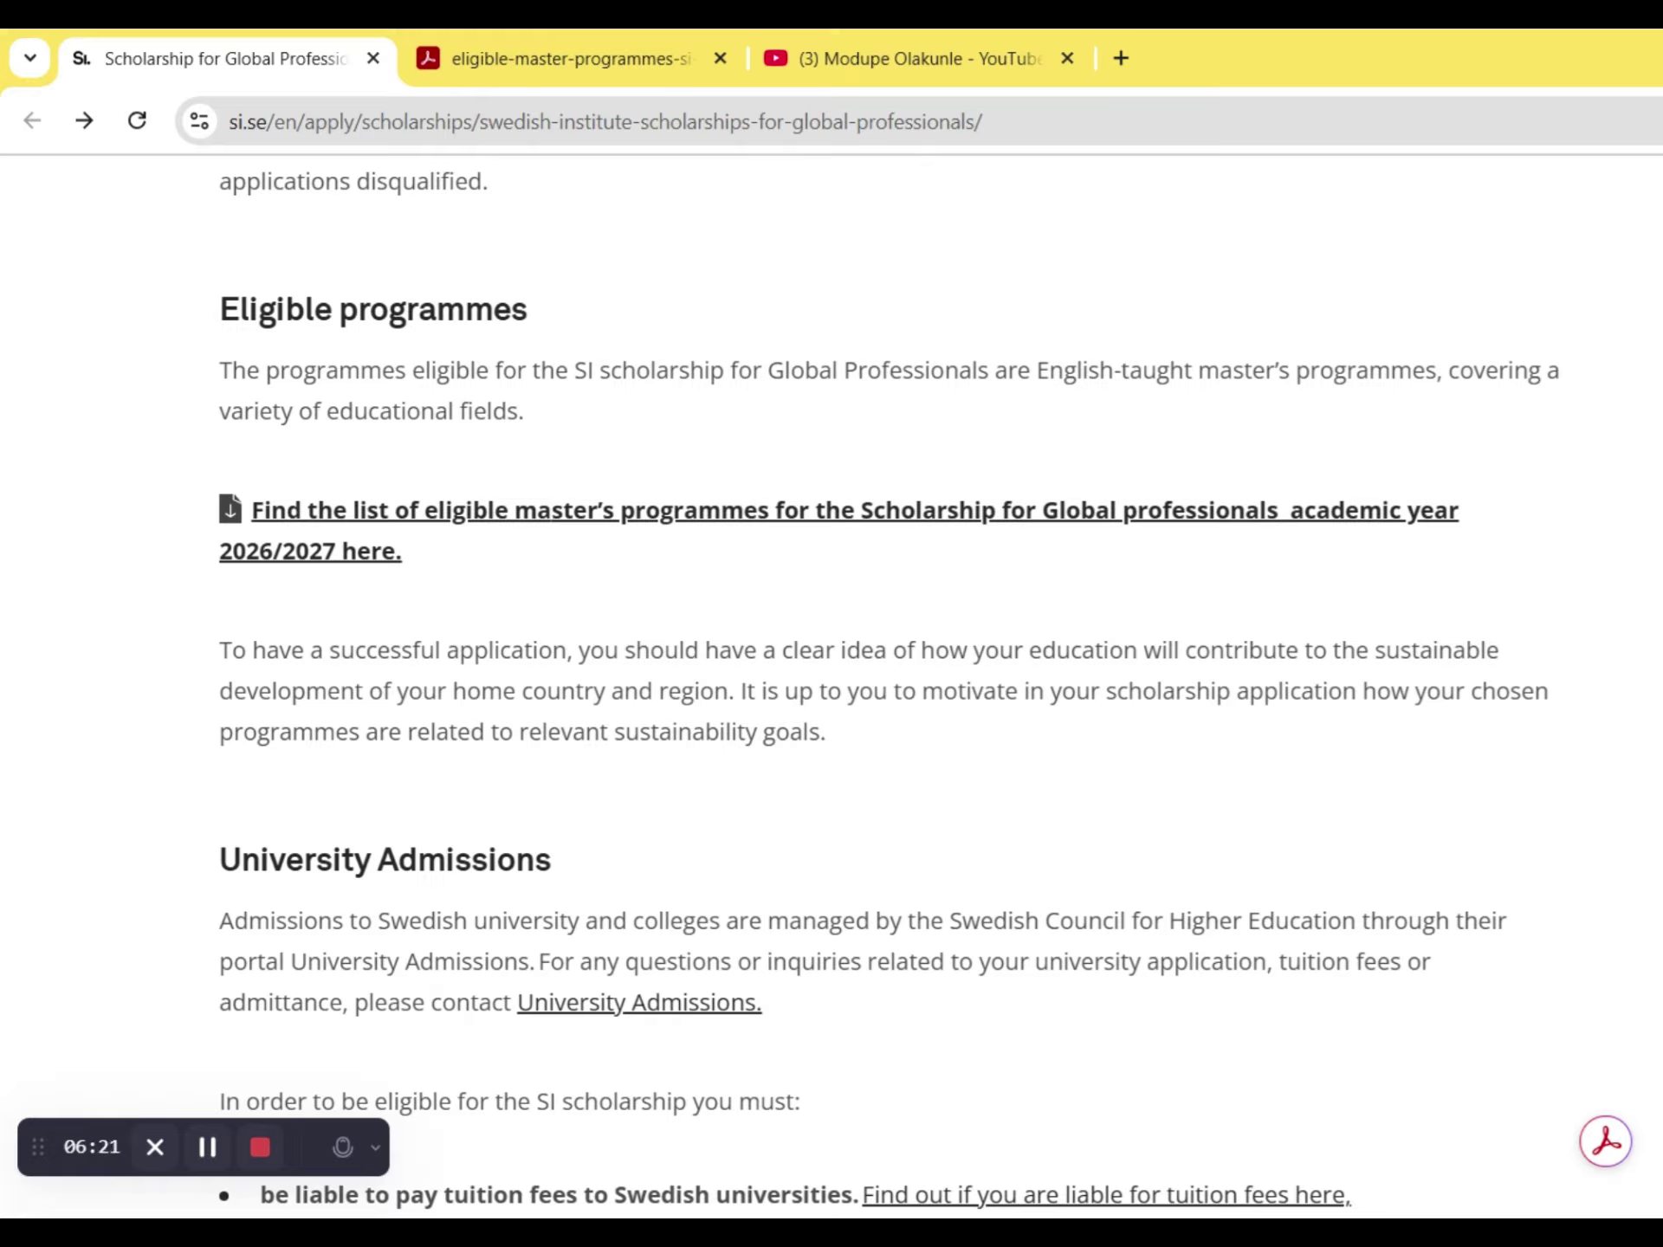
click(697, 1009)
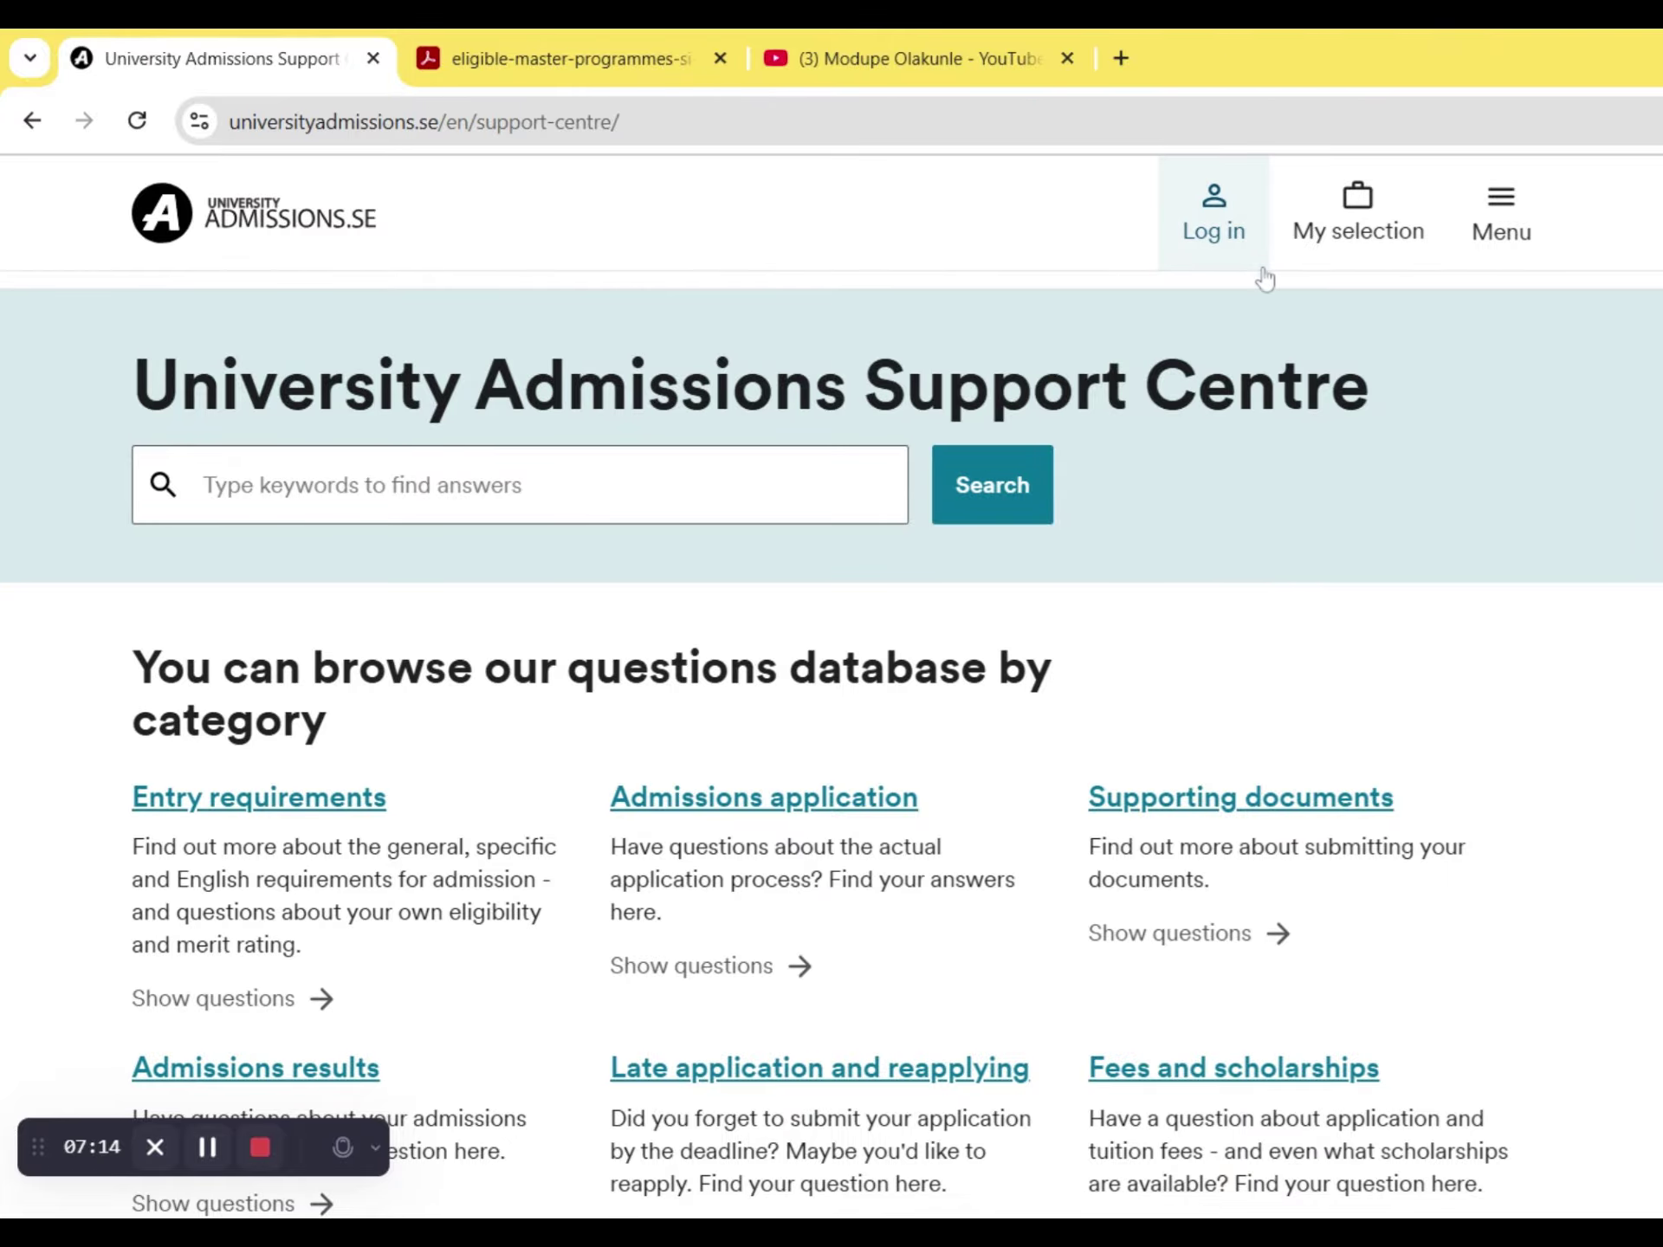
click(1226, 260)
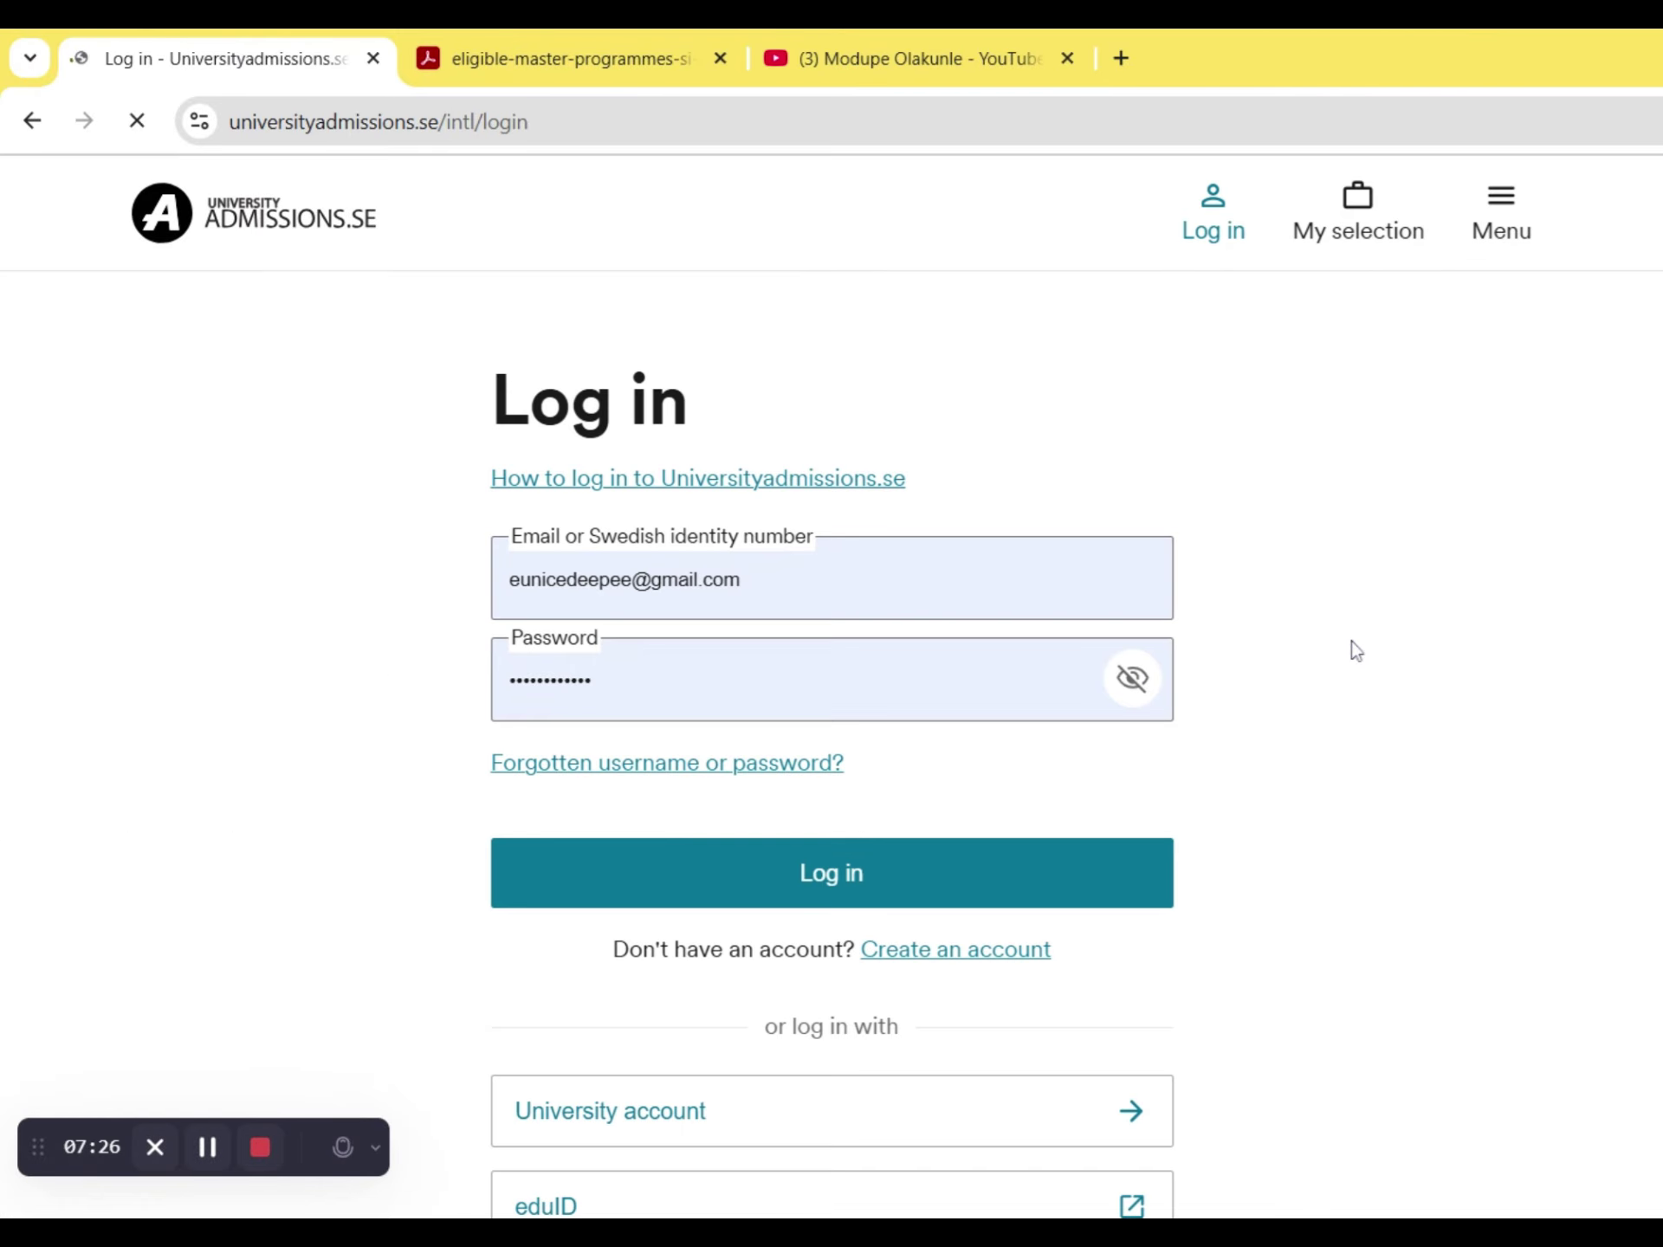
- Log in with the prefilled account credentials and open the search for courses and programmes
scroll(832, 780, down, 2)
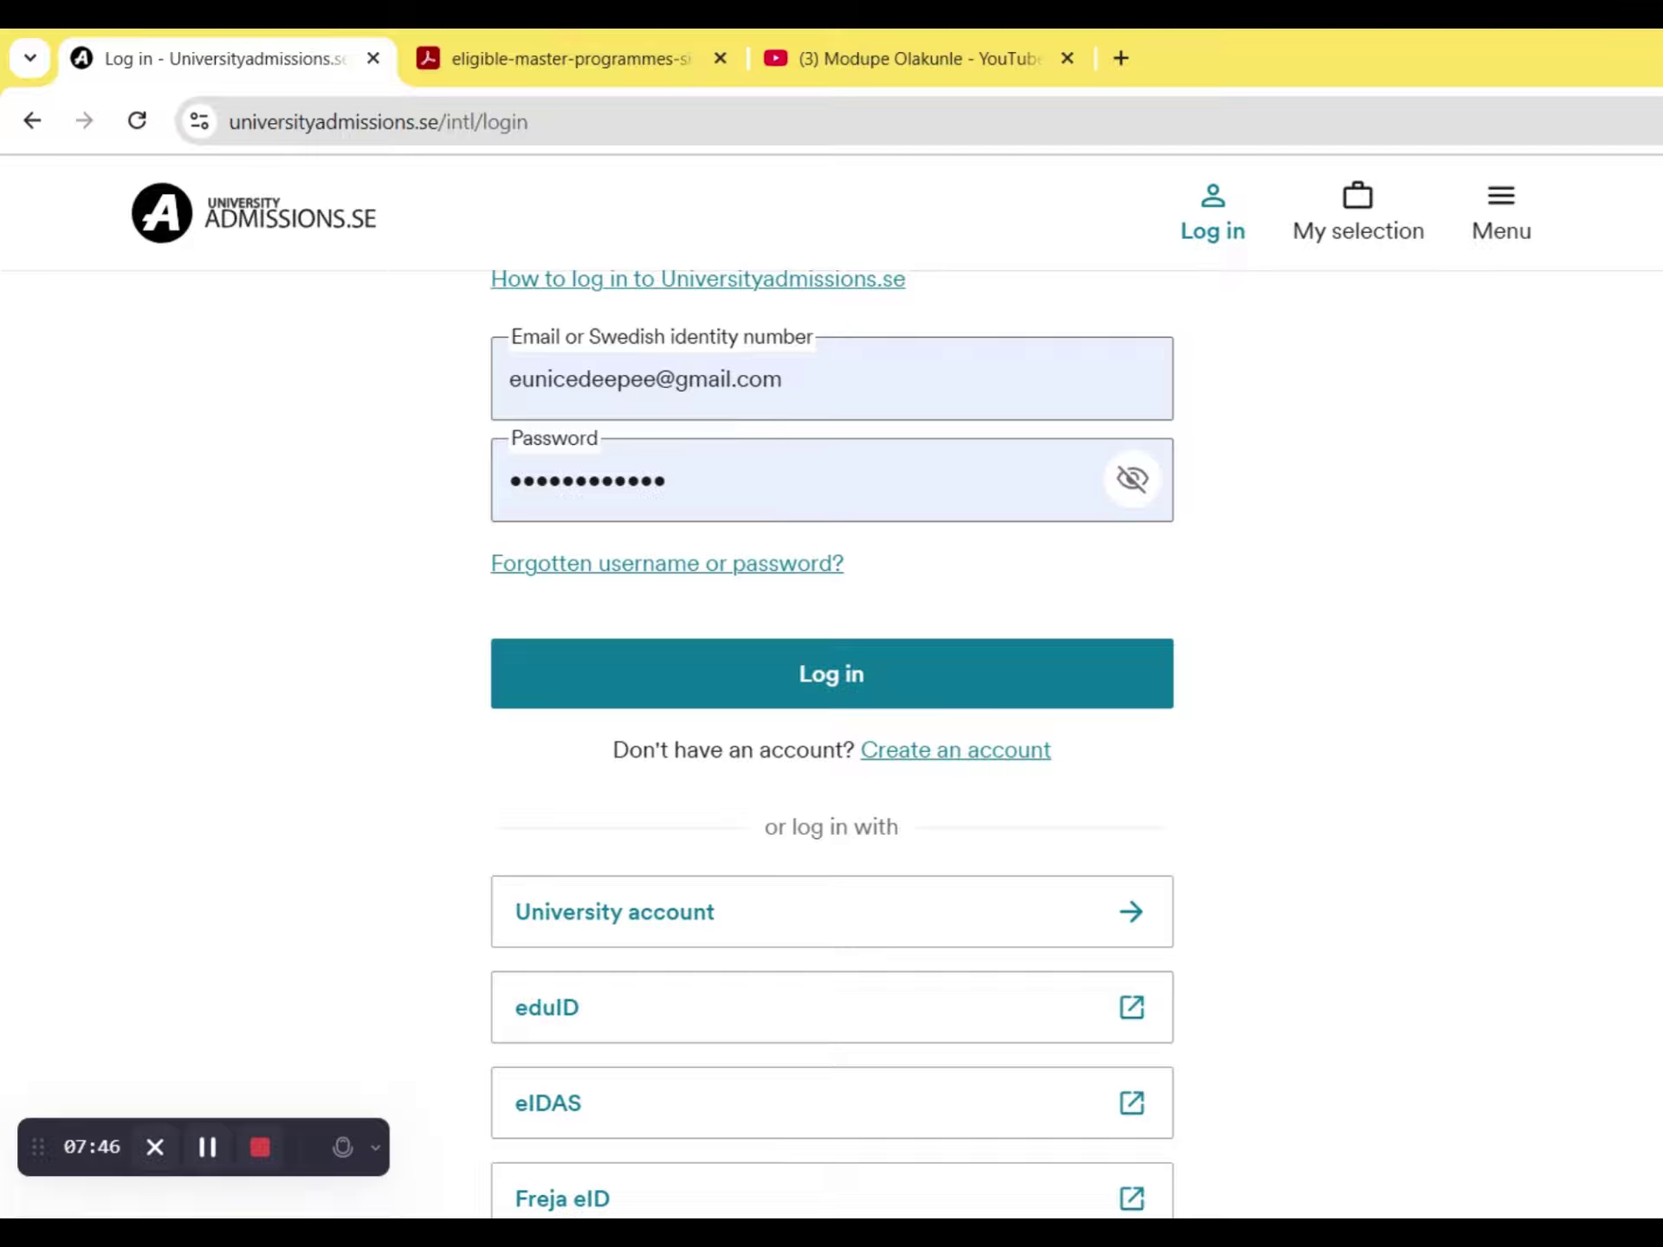
click(1033, 705)
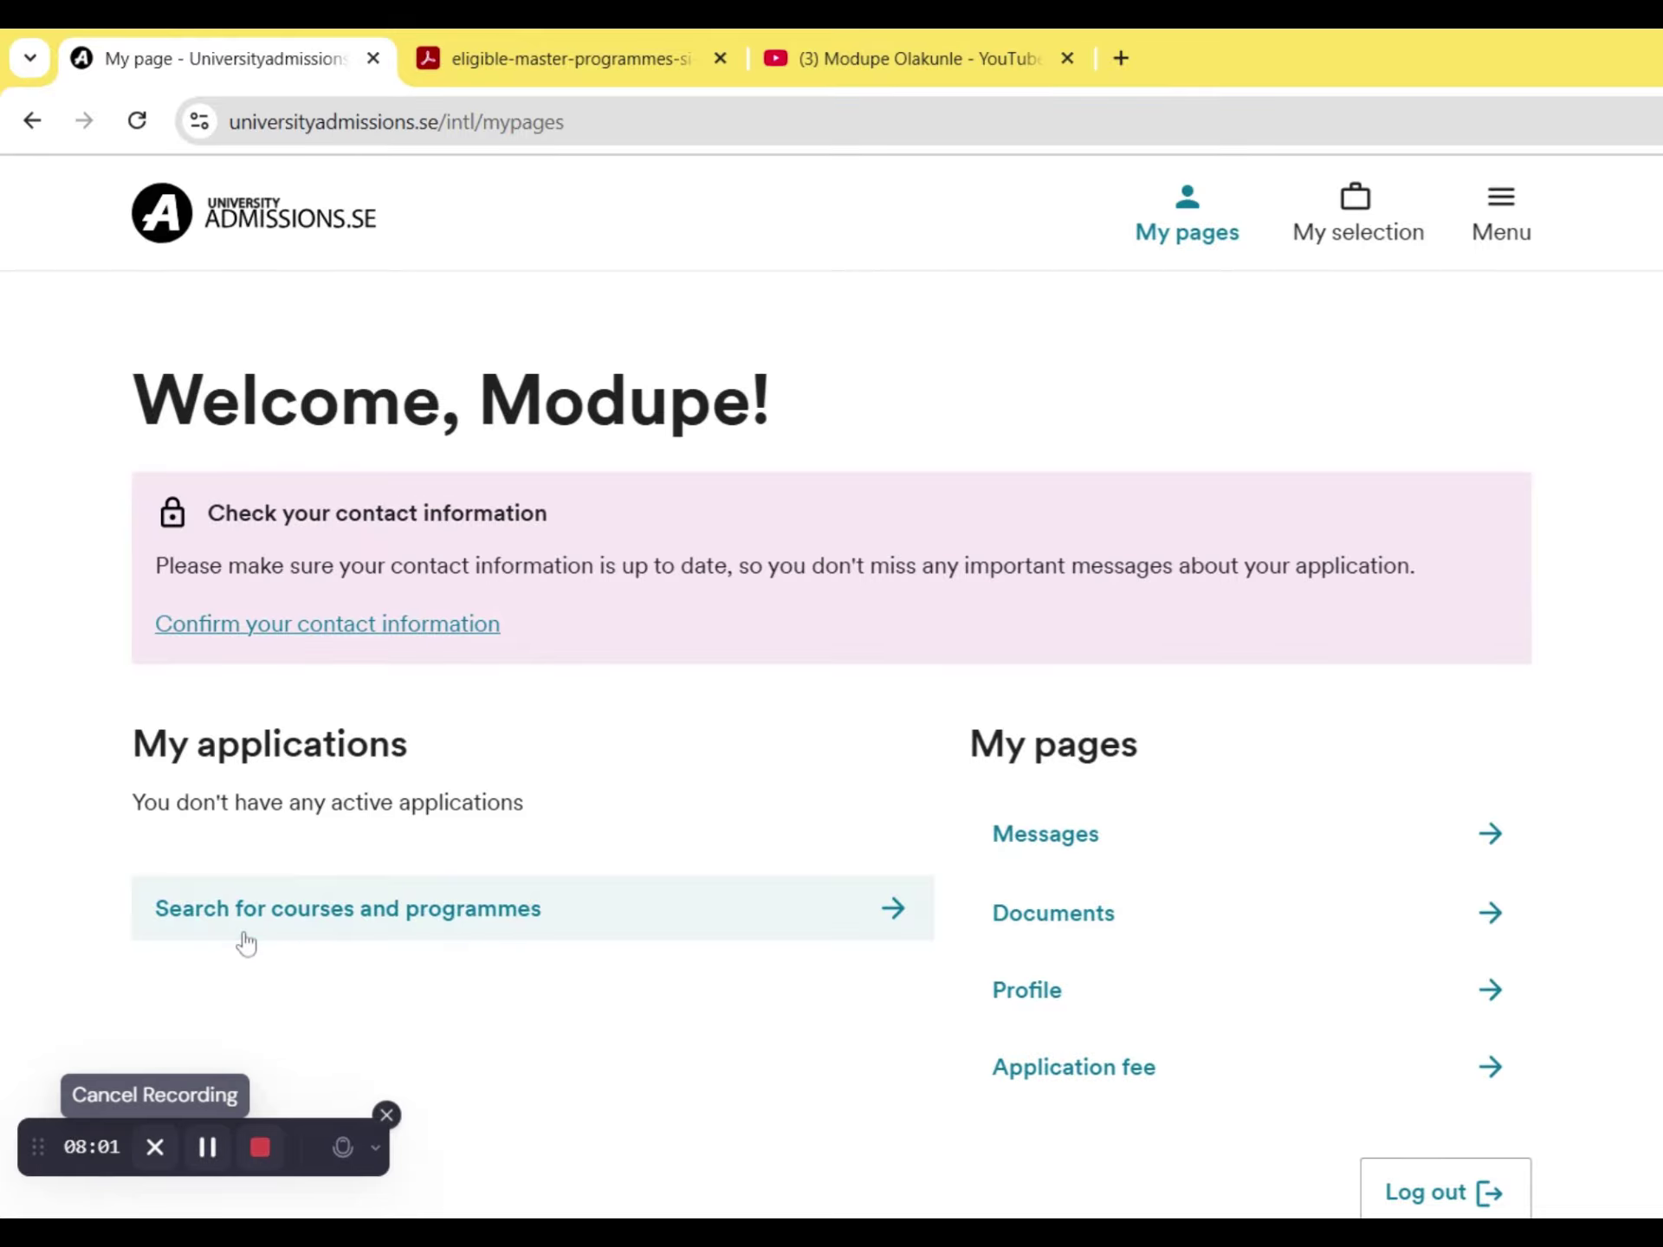
click(295, 921)
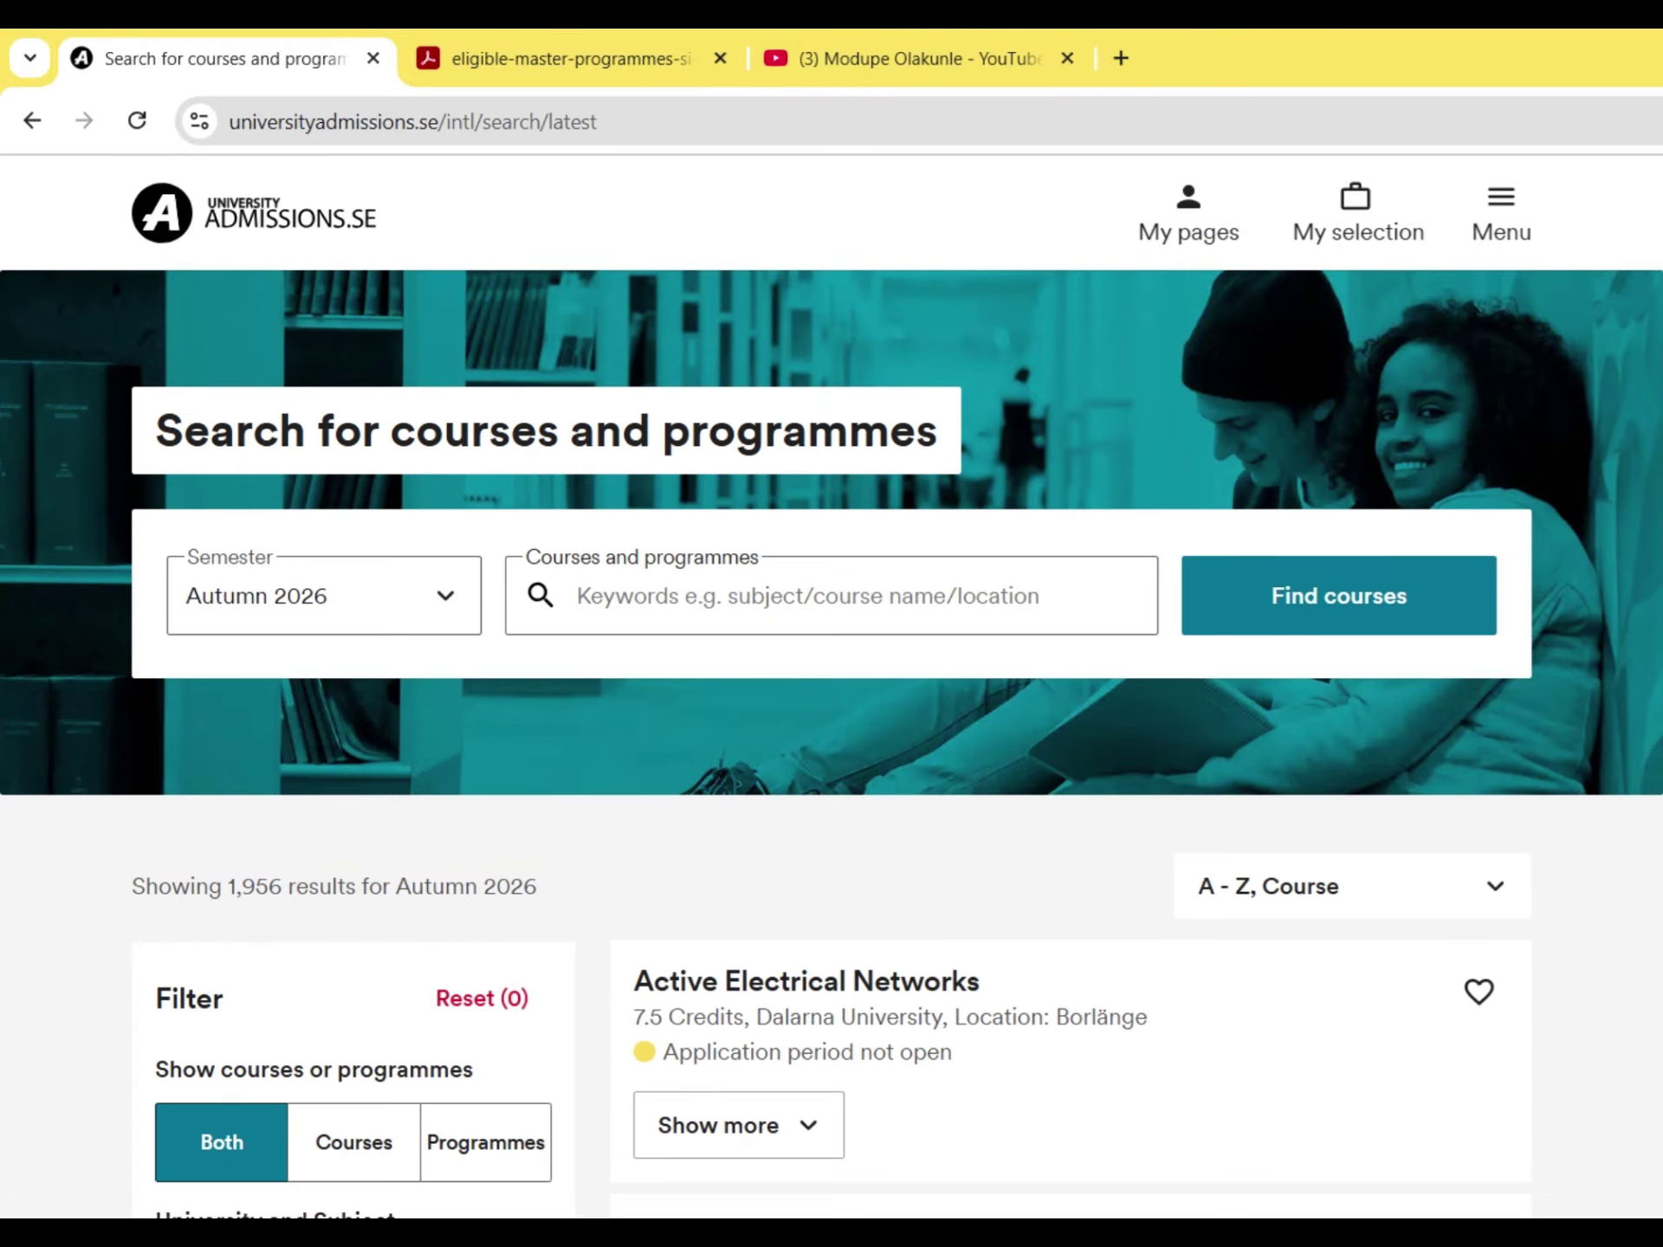
- Look up Cybersecurity on page 5 of the eligible programmes PDF and enter "cybersecurity" as the course search keyword for Autumn 2026
click(520, 60)
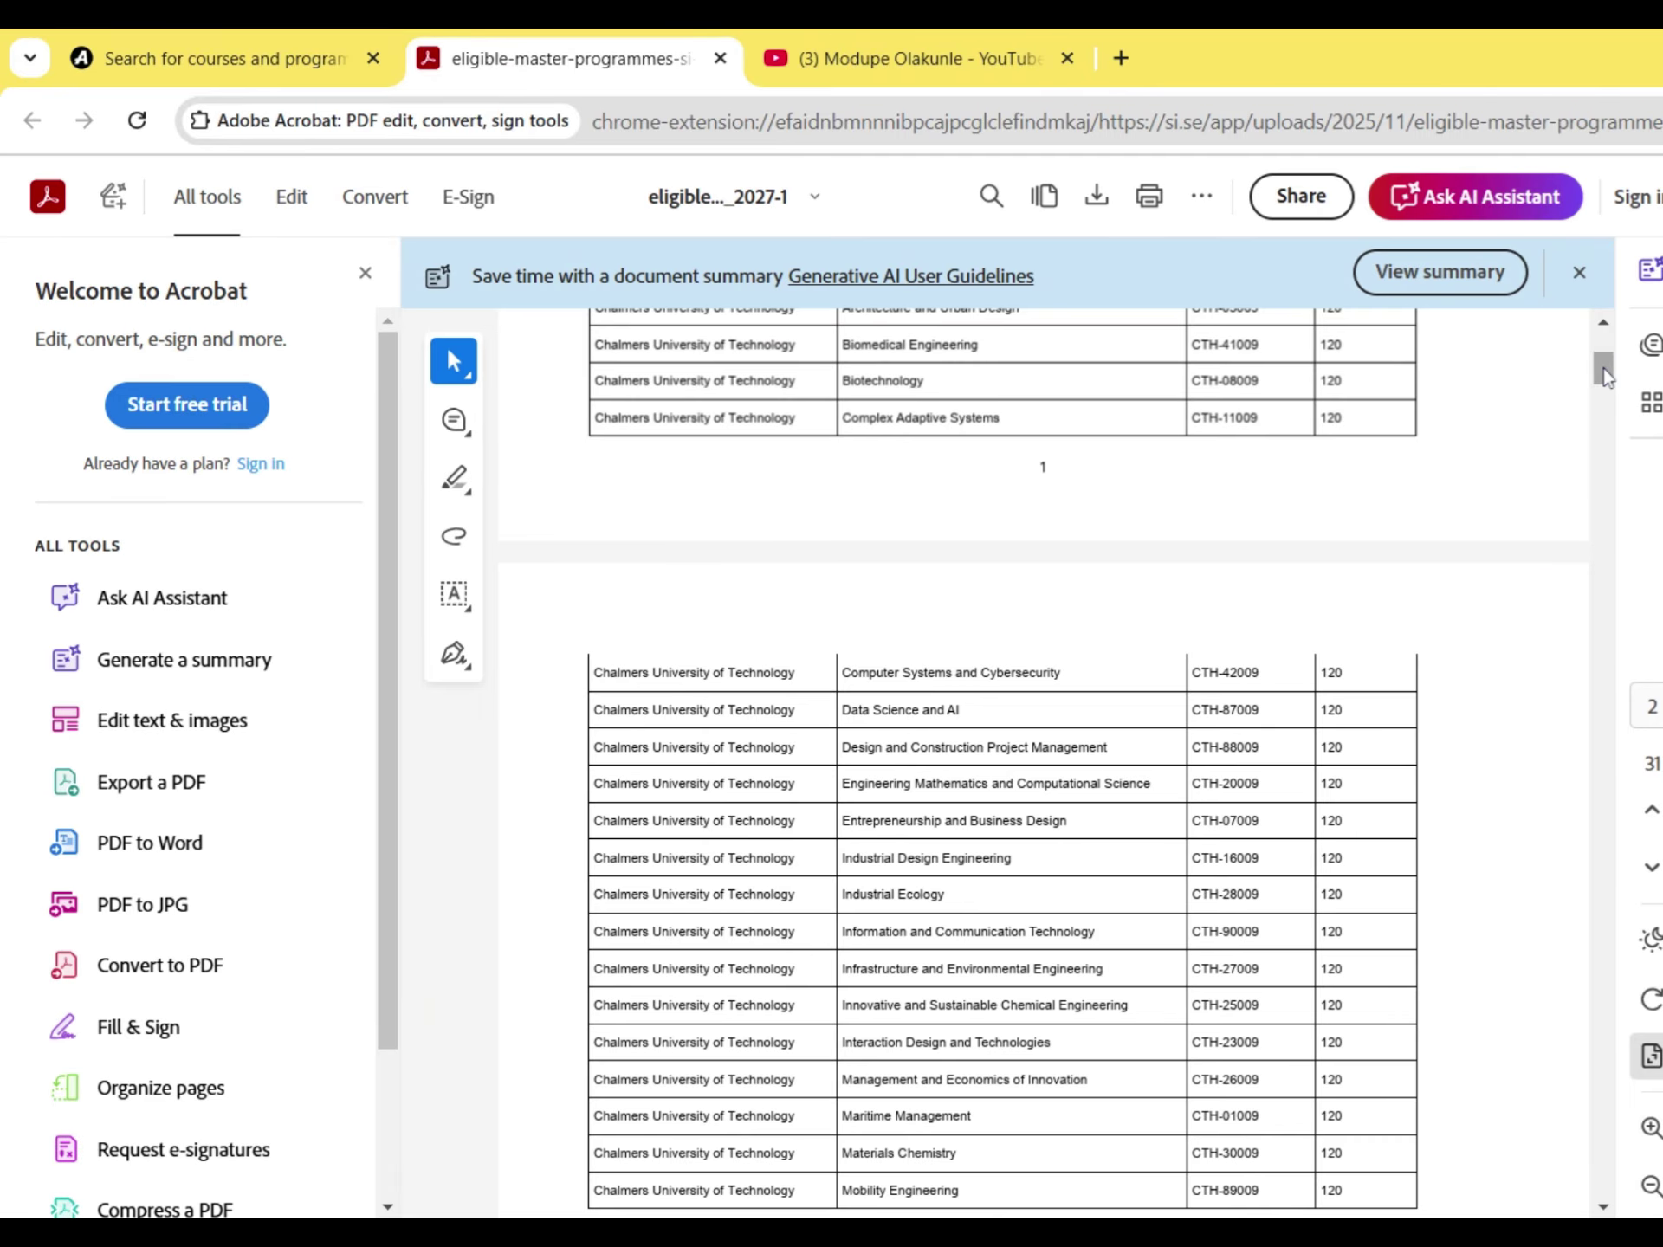
drag(1603, 374, 1590, 470)
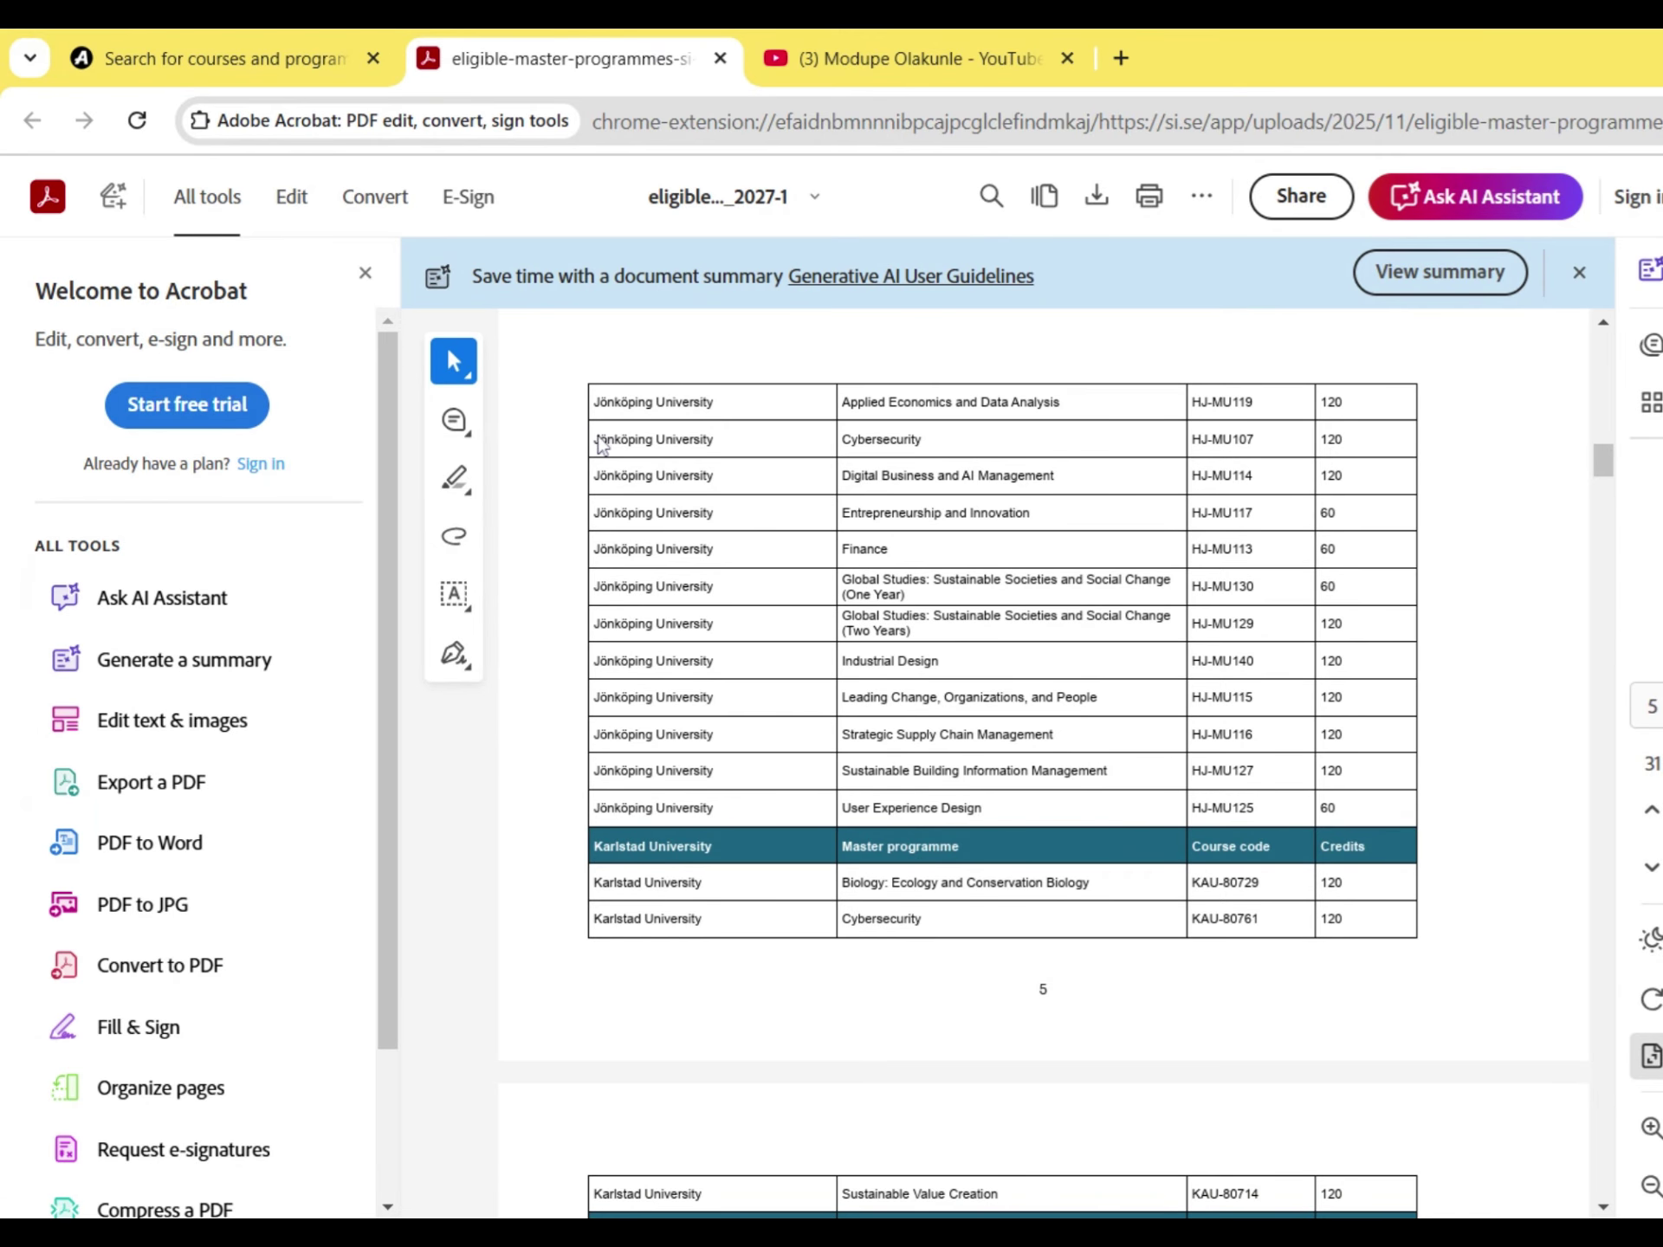
click(191, 36)
click(807, 596)
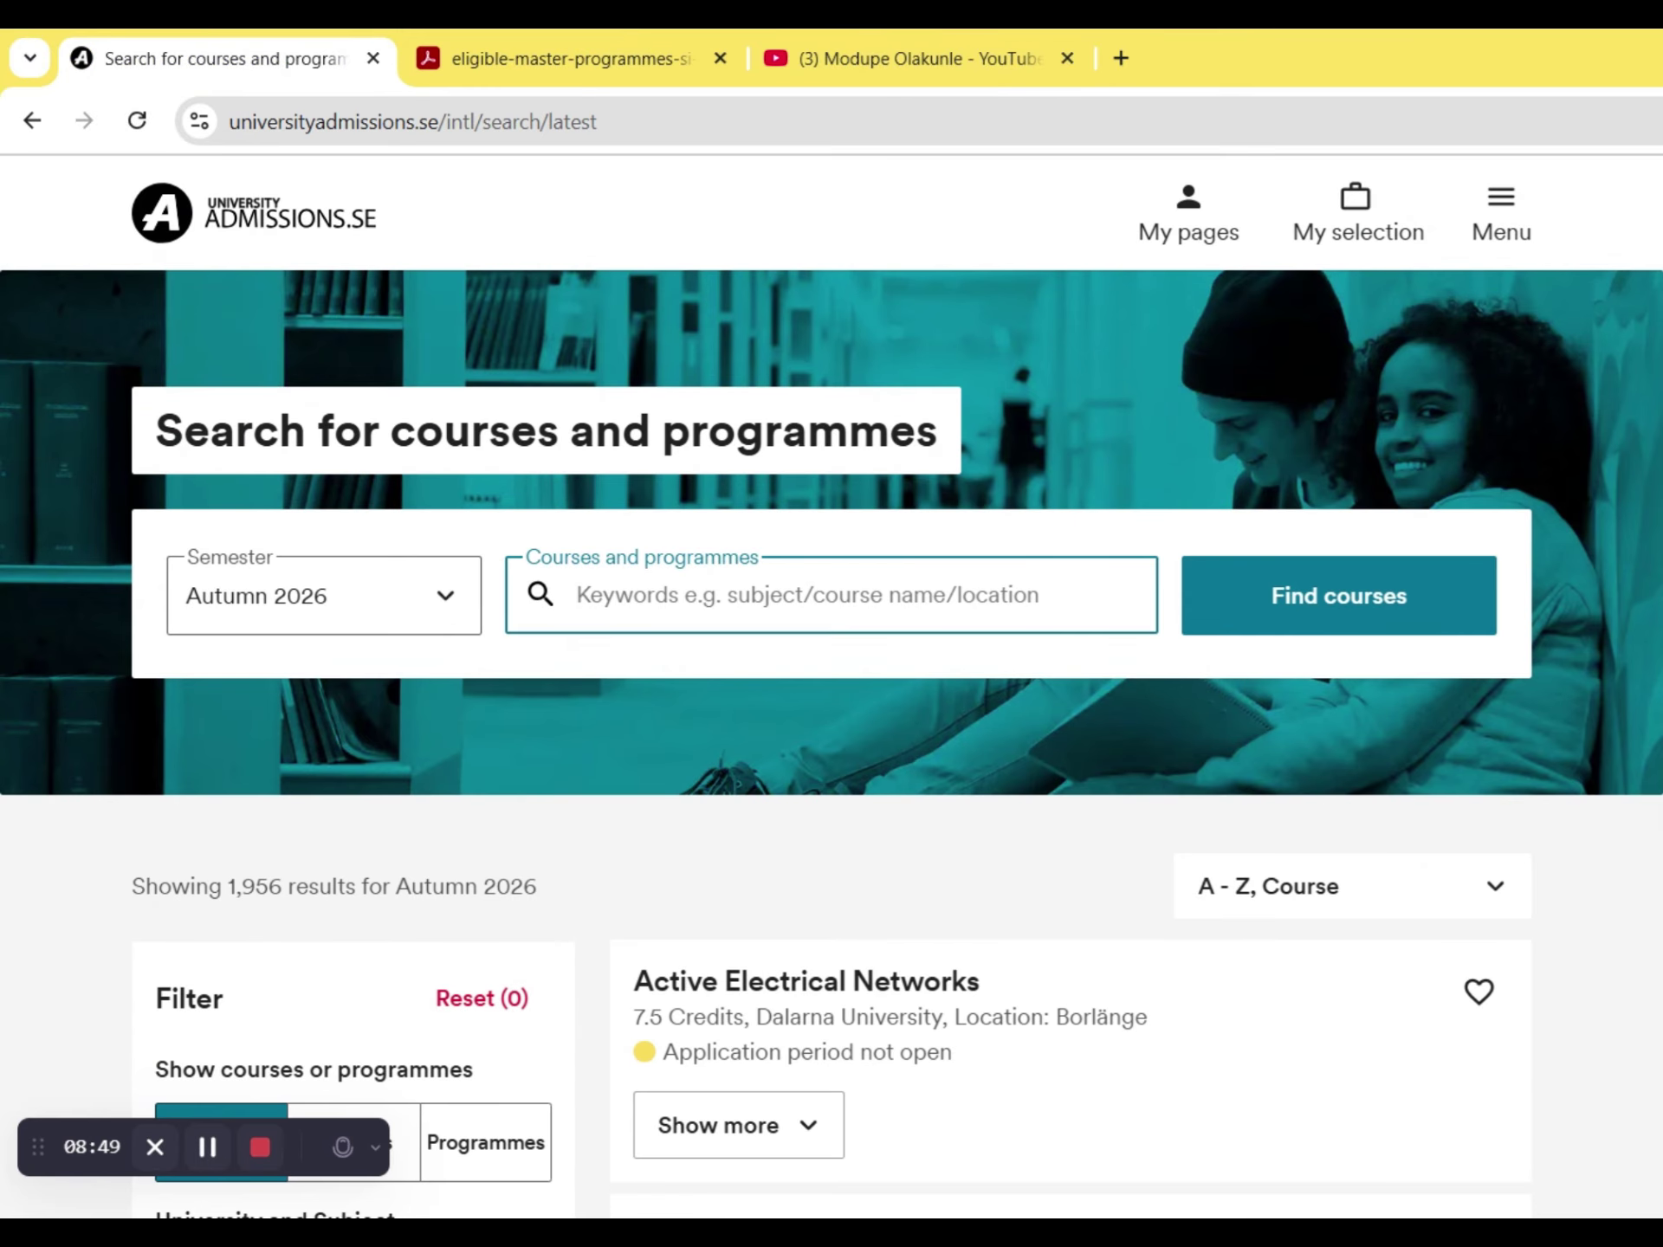
text(cybe)
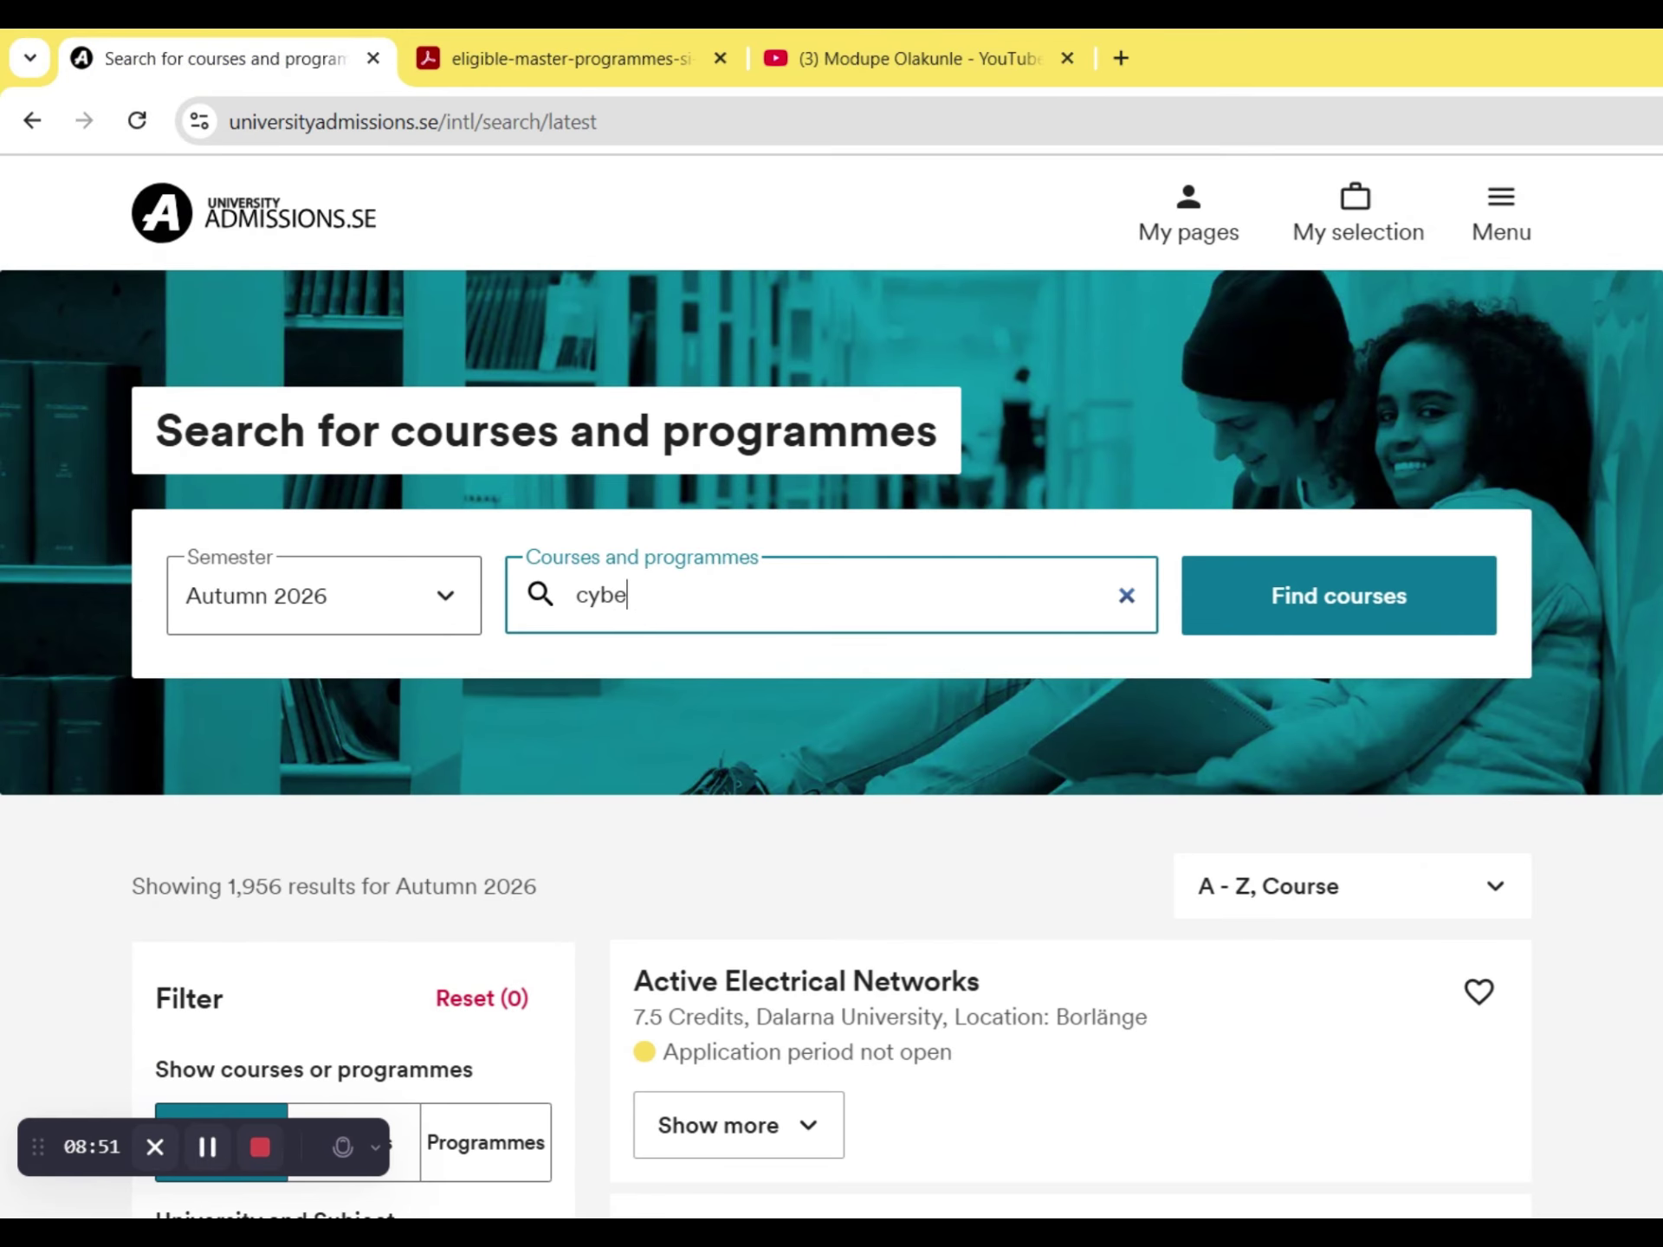
text(rsecurity)
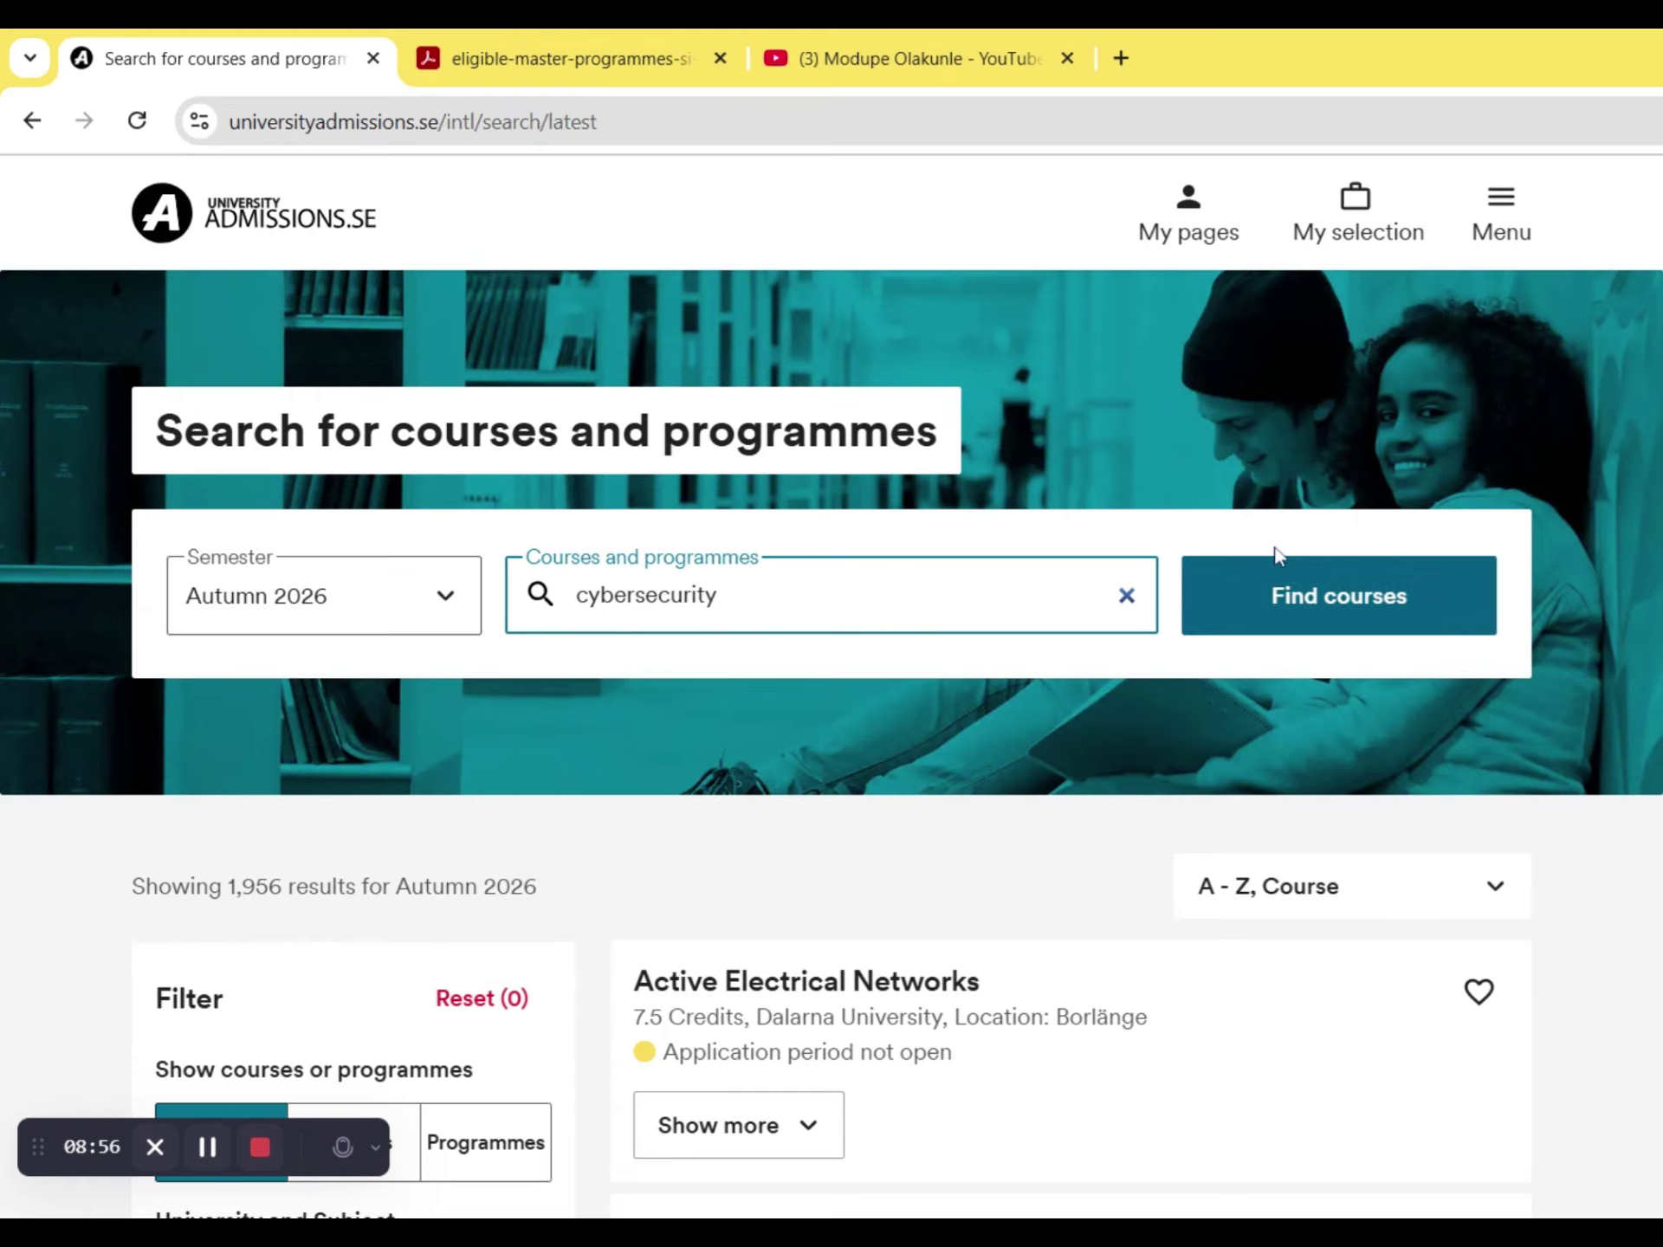
click(431, 624)
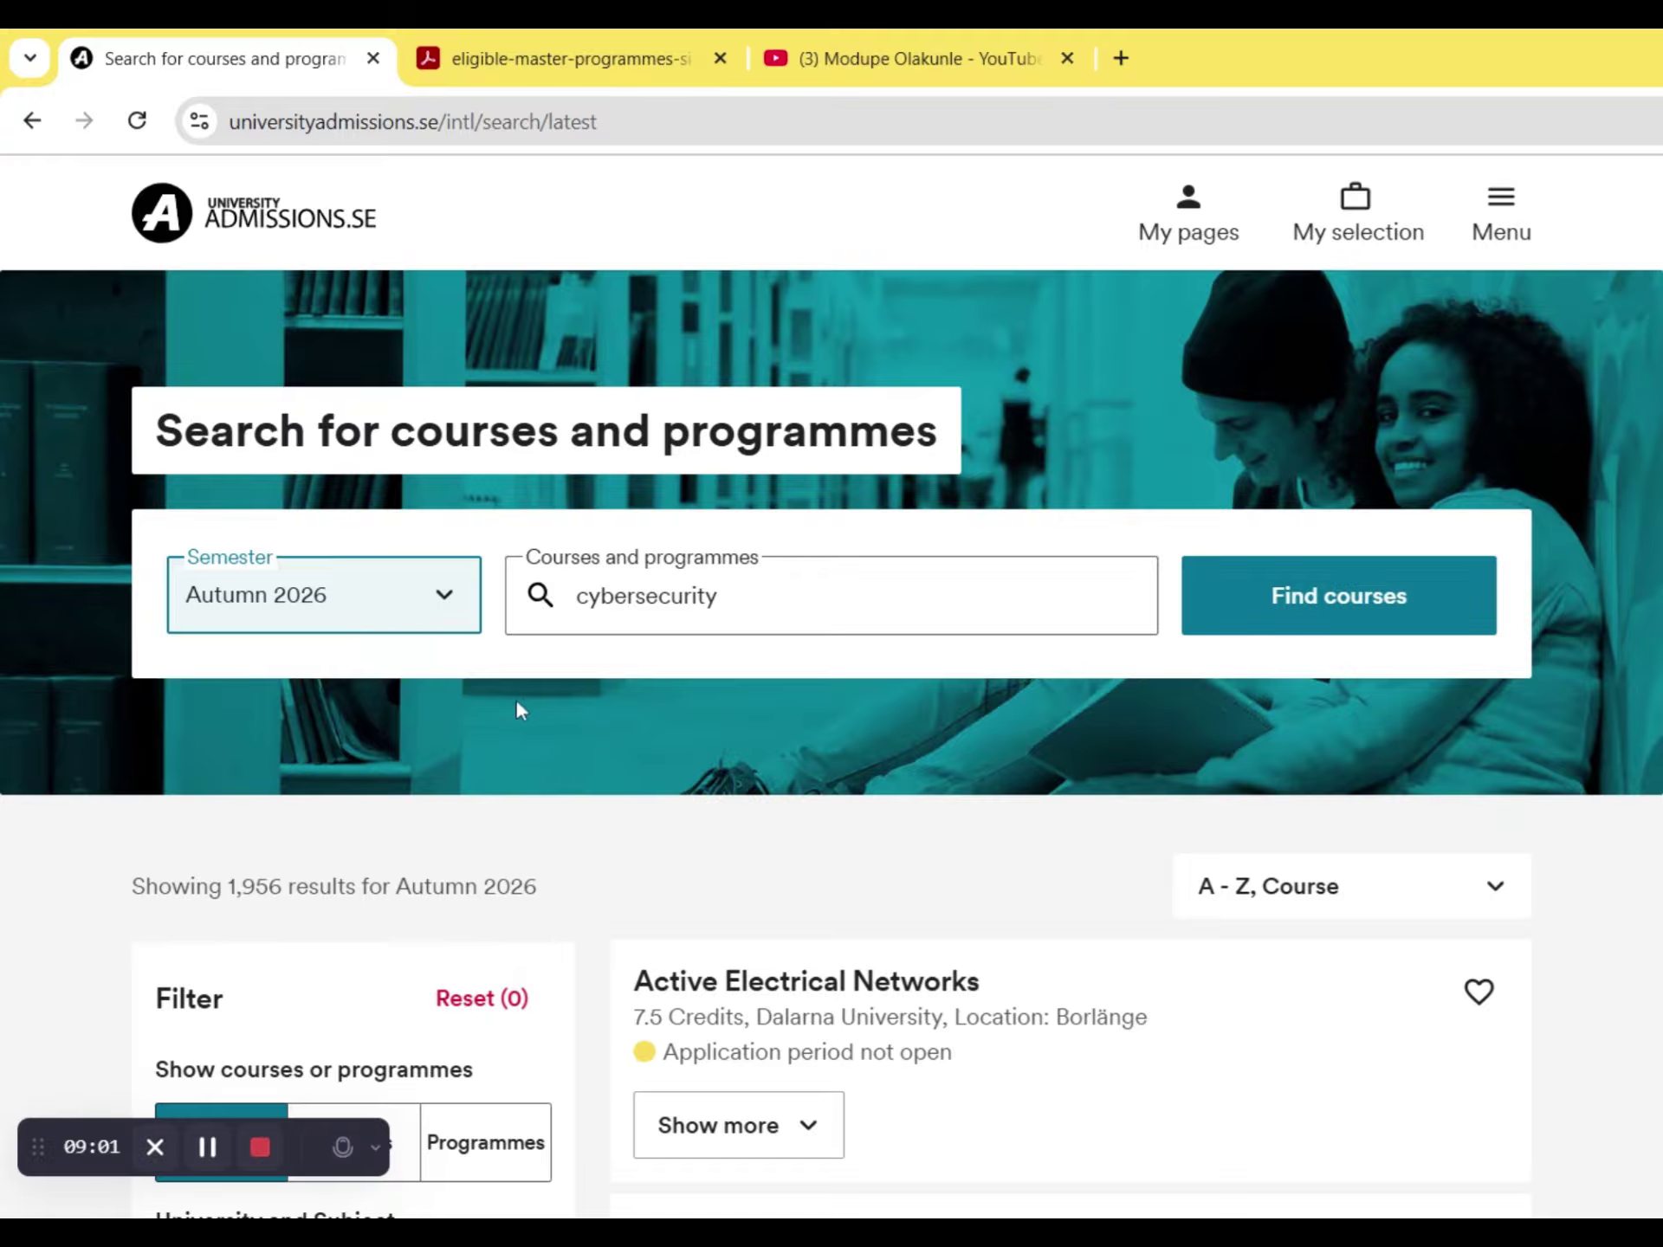
- Recheck the eligible programmes PDF from its first page, and return to the course search
click(598, 52)
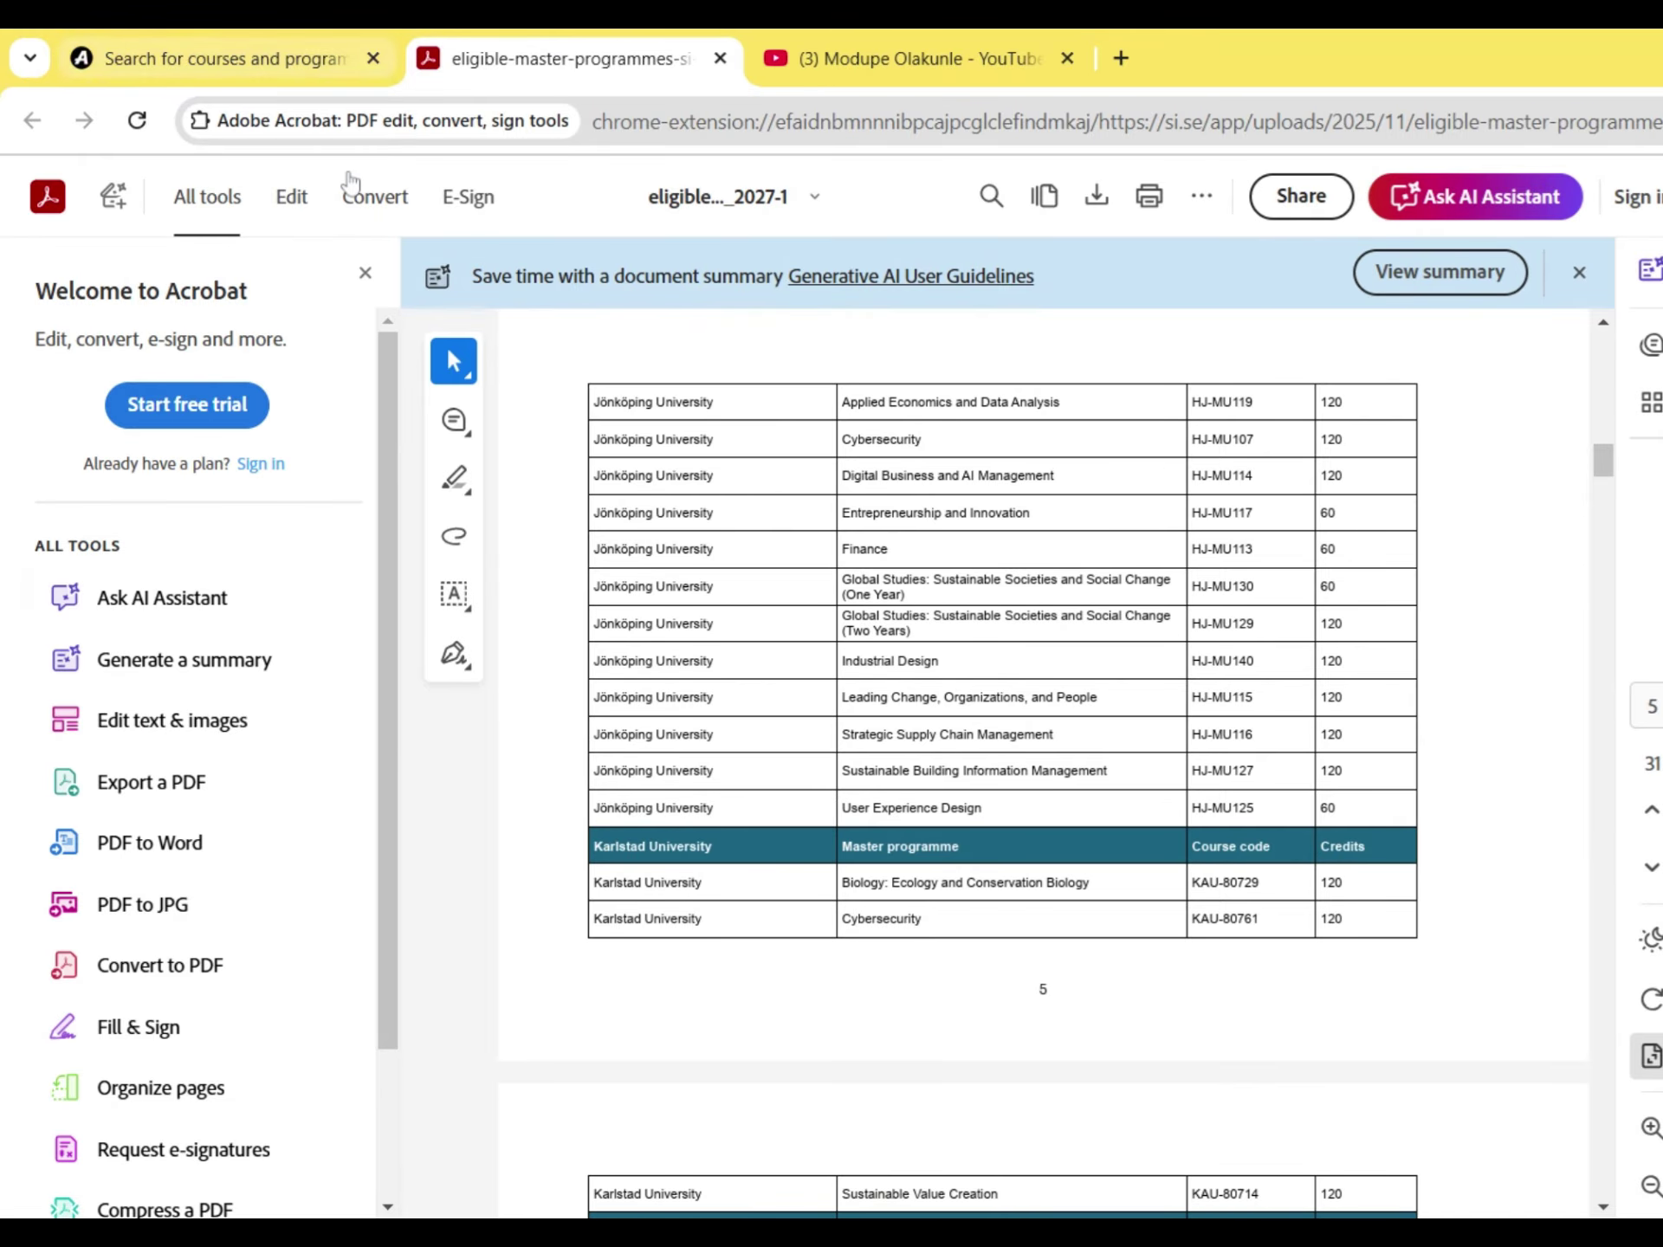
drag(1605, 466, 1605, 357)
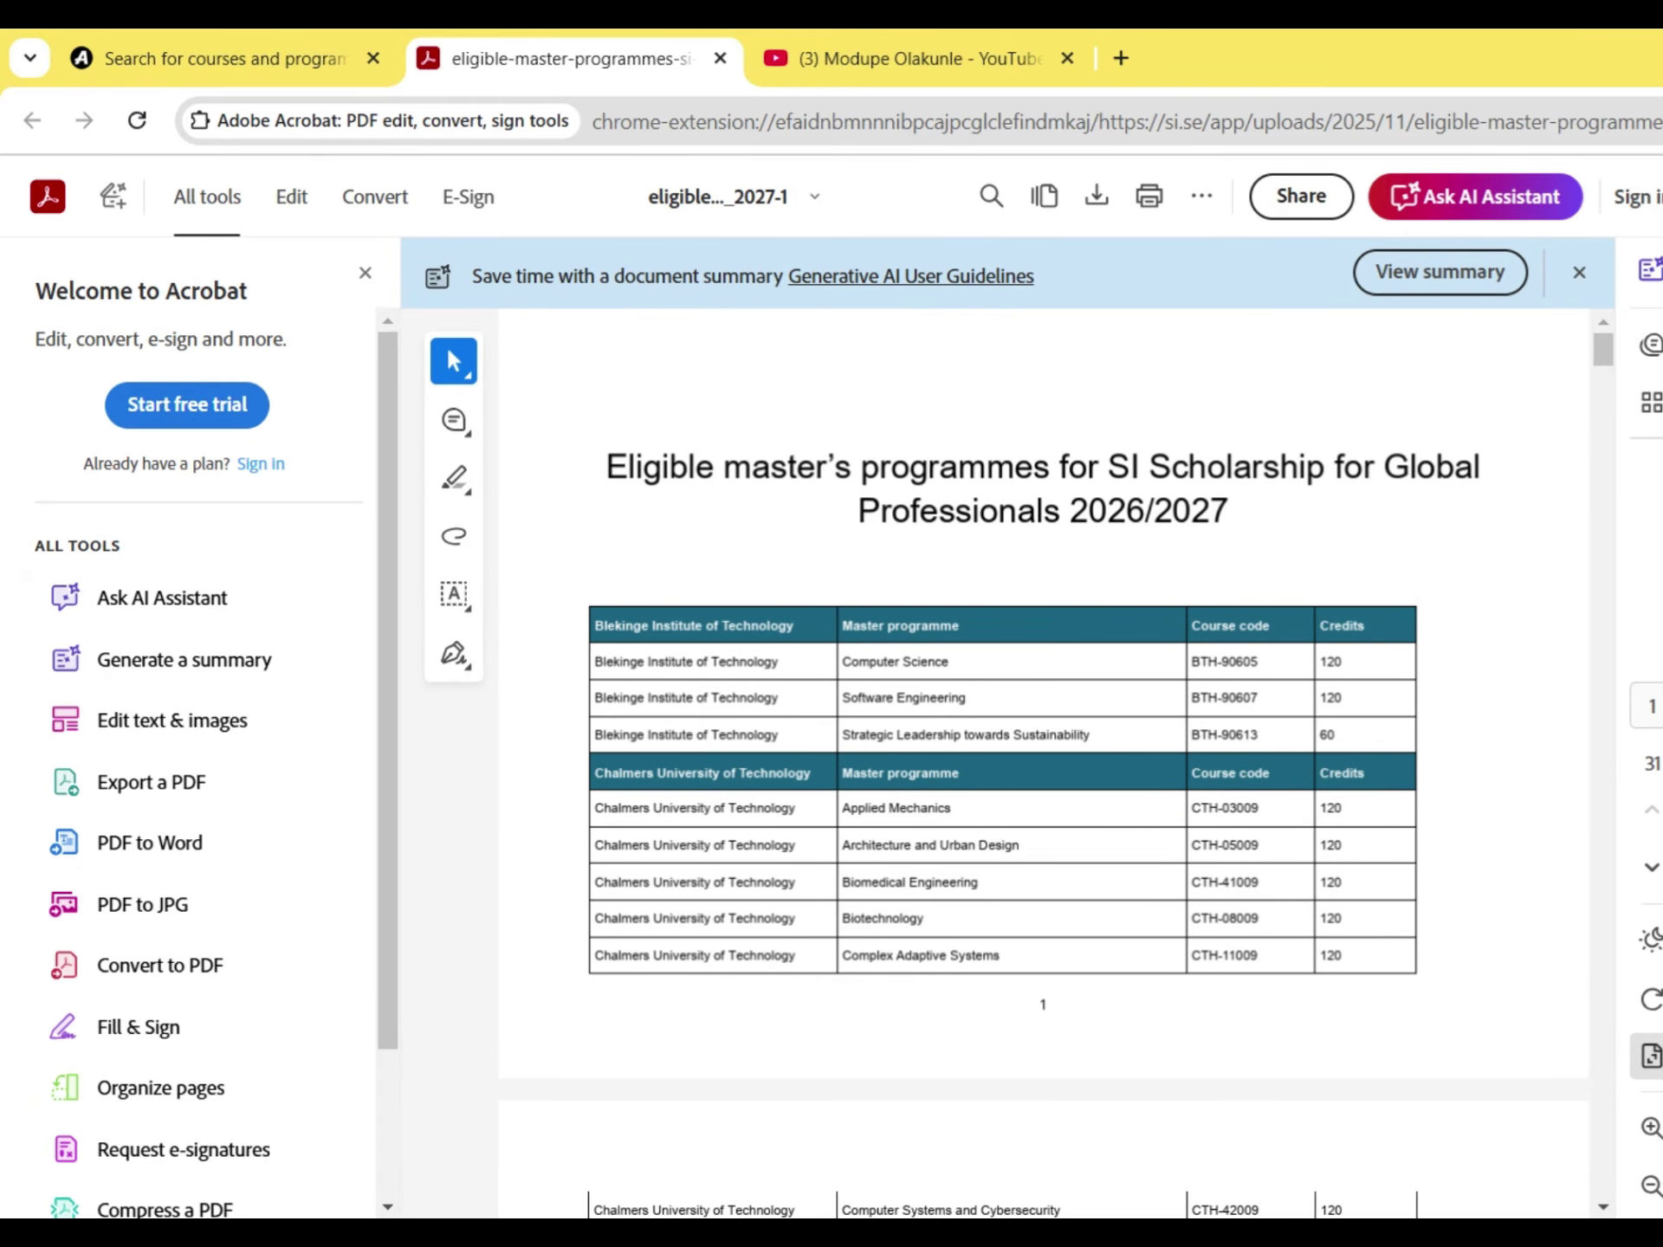
click(200, 33)
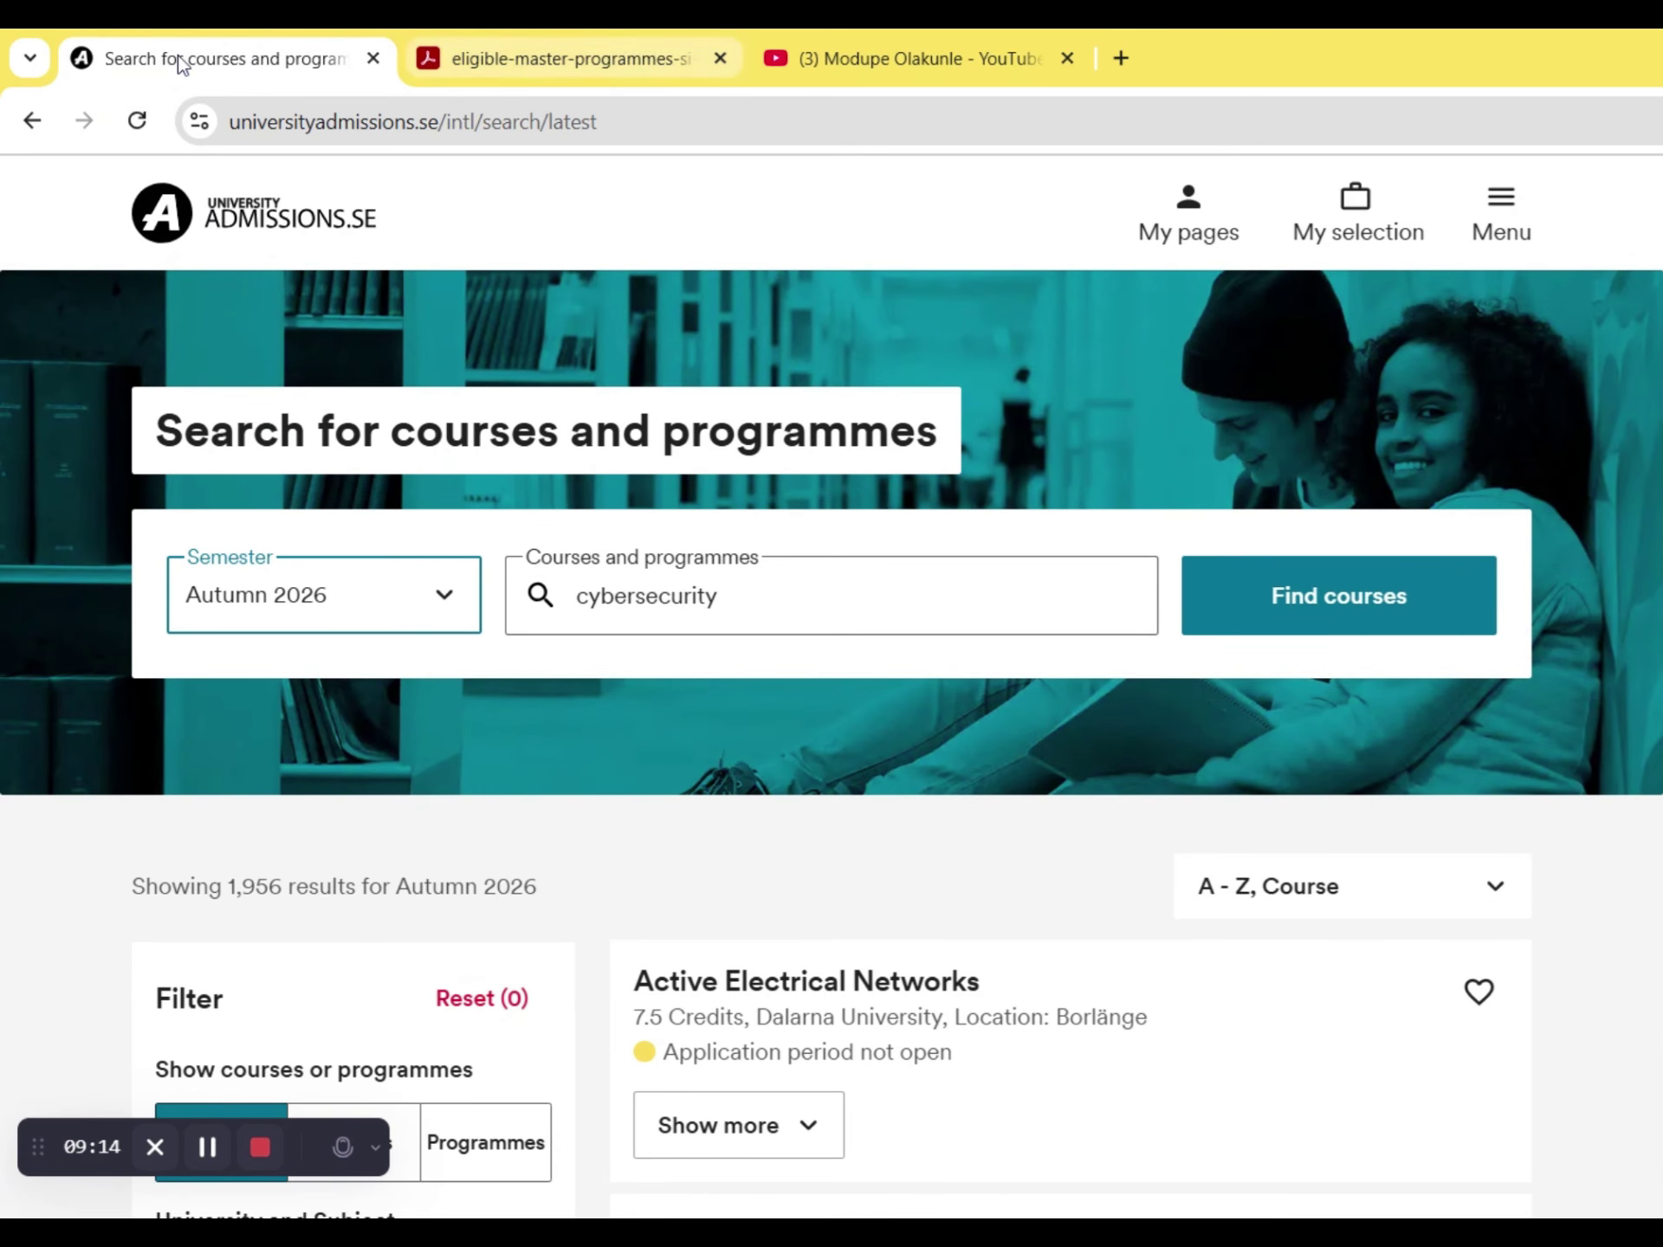
- Search University Admissions for Autumn 2026 courses and programmes with the keyword "cybersecurity"
click(208, 1151)
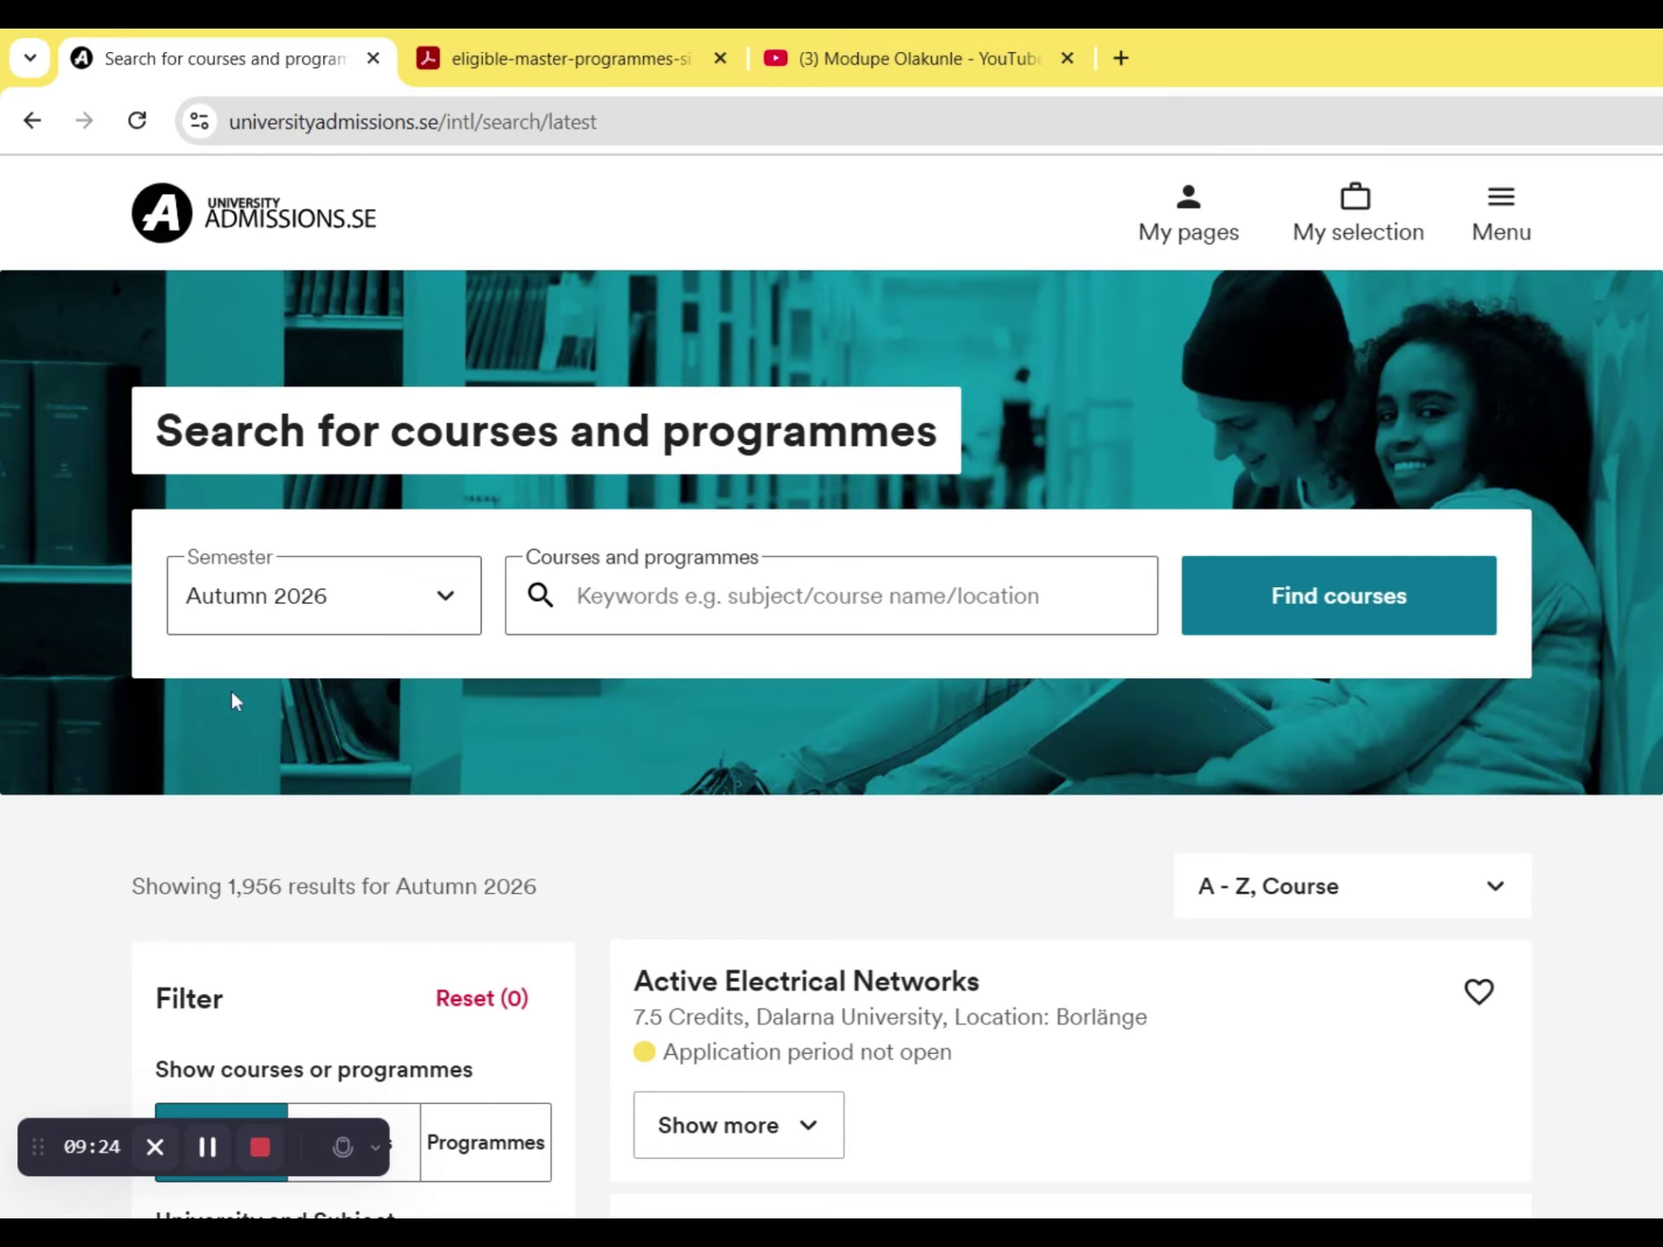
click(271, 597)
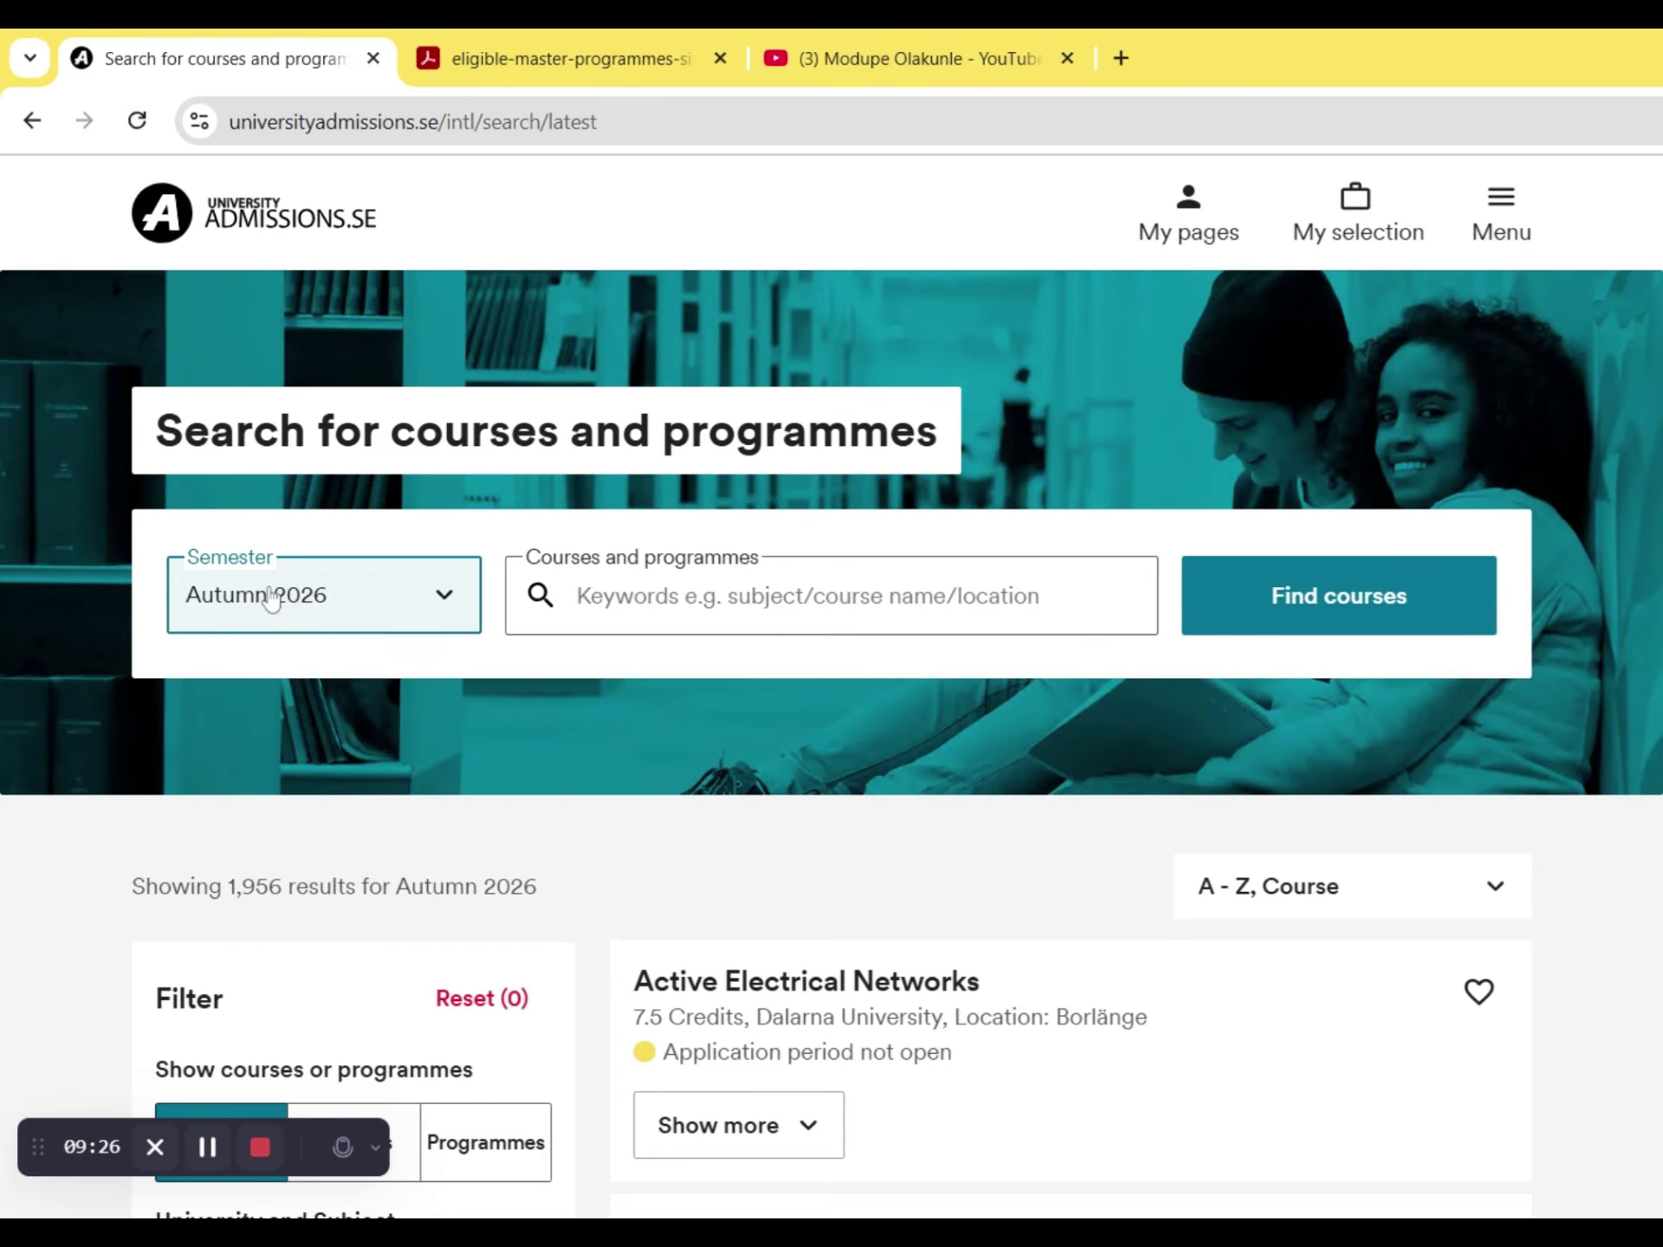
click(684, 745)
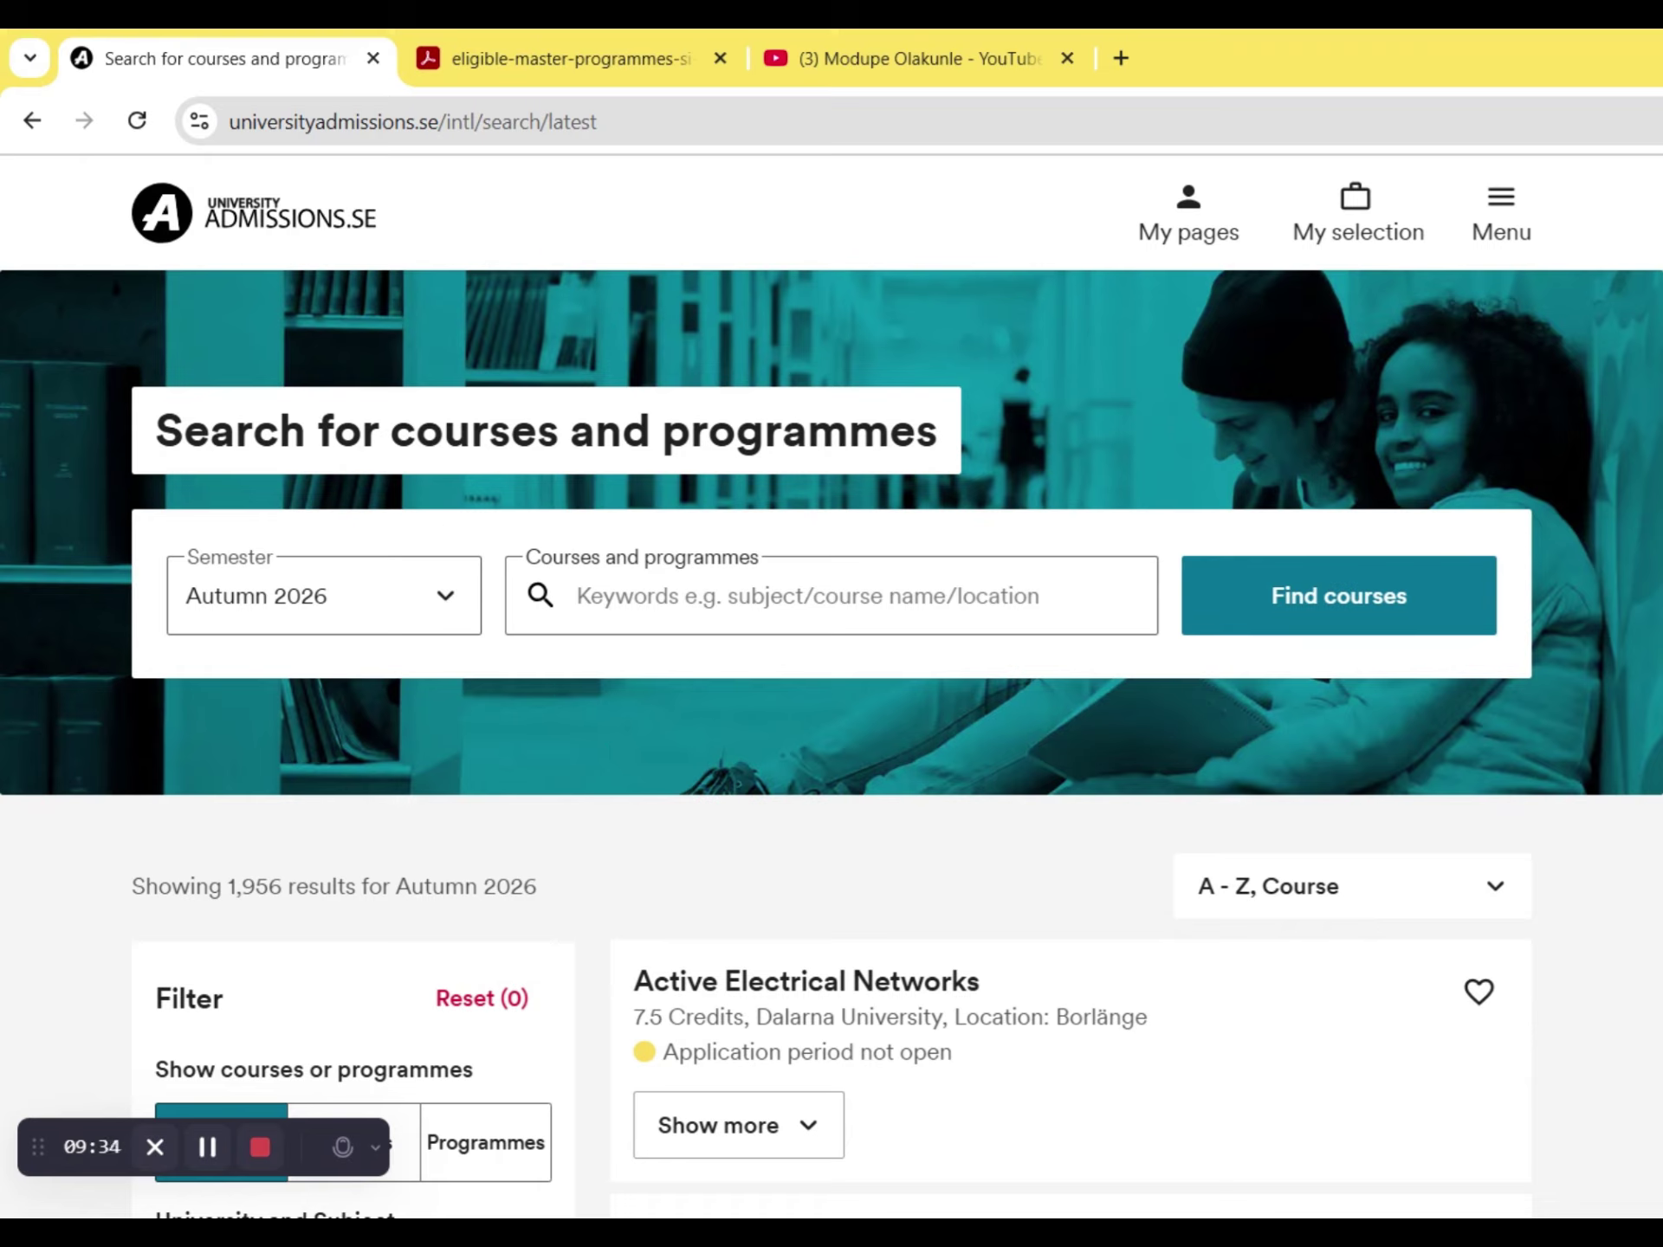
click(641, 596)
text(cyb)
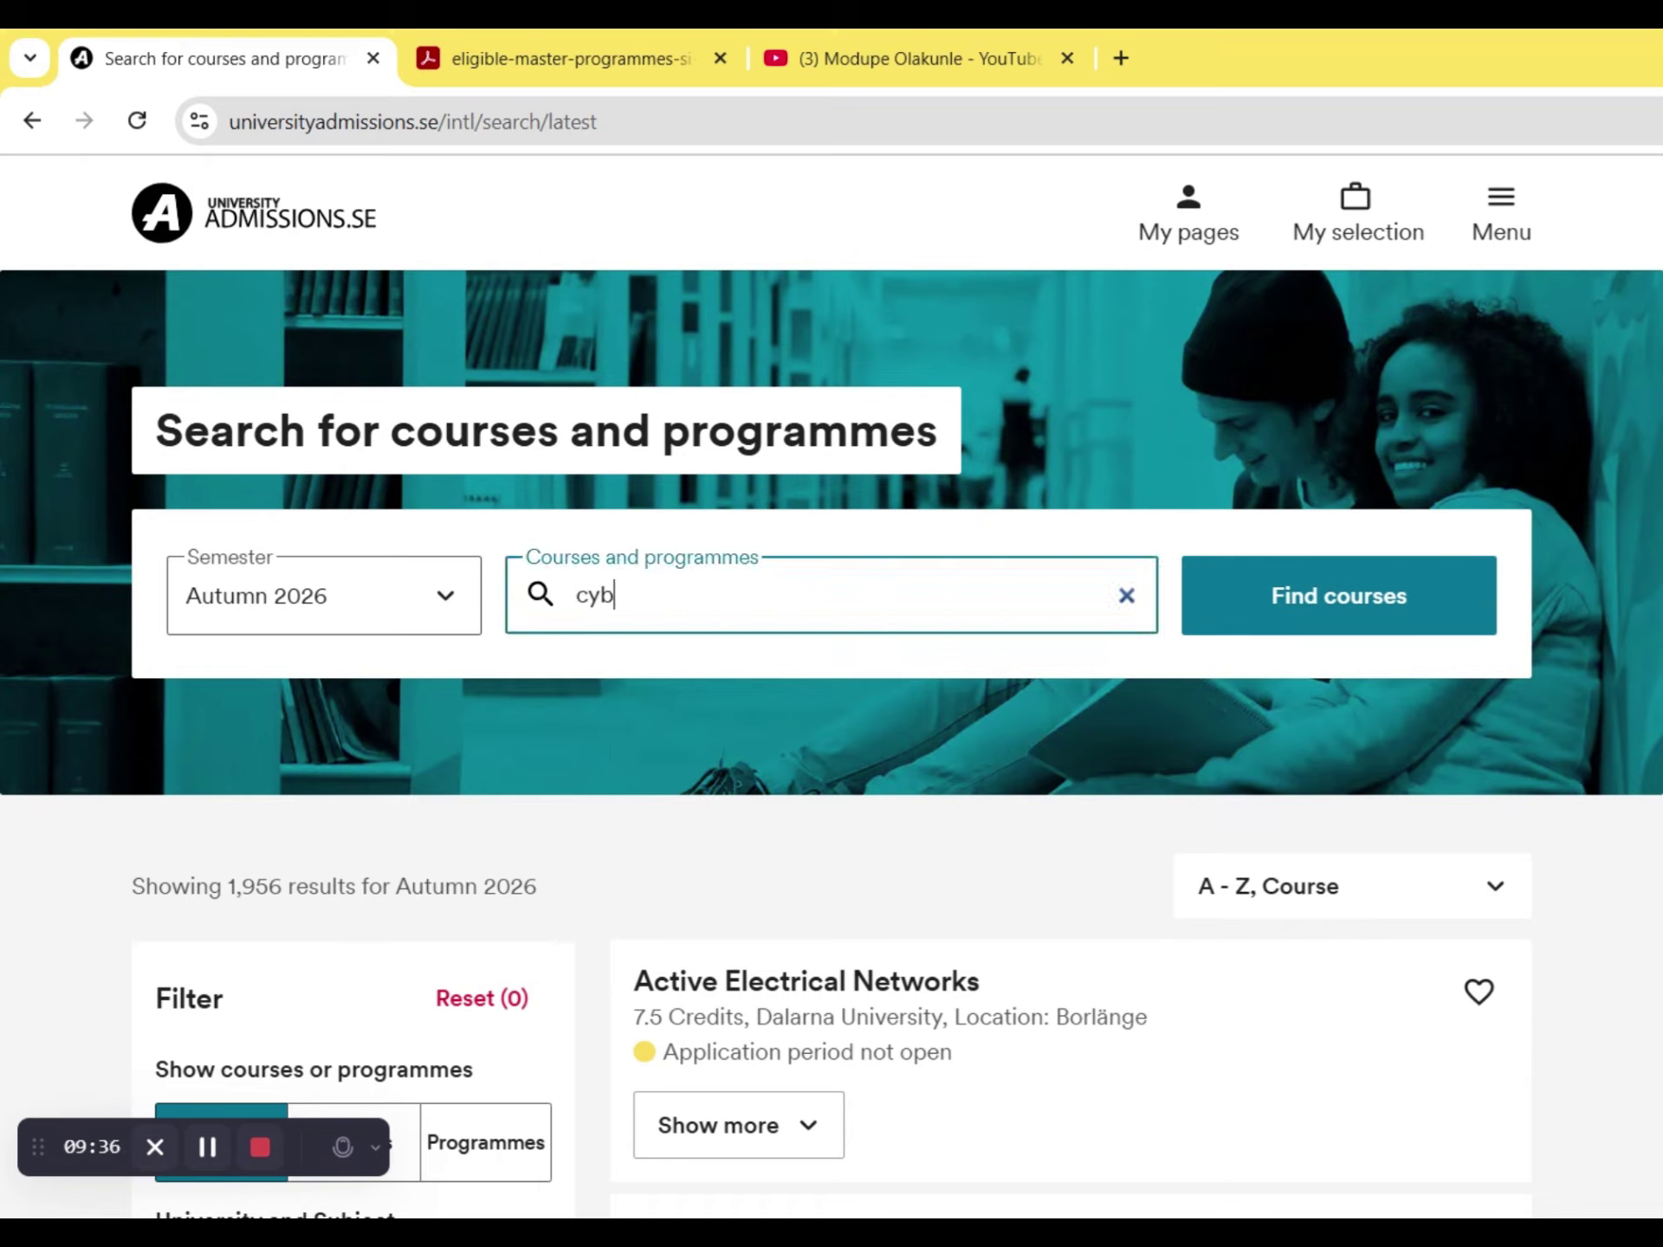
text(ersecurity)
click(1242, 622)
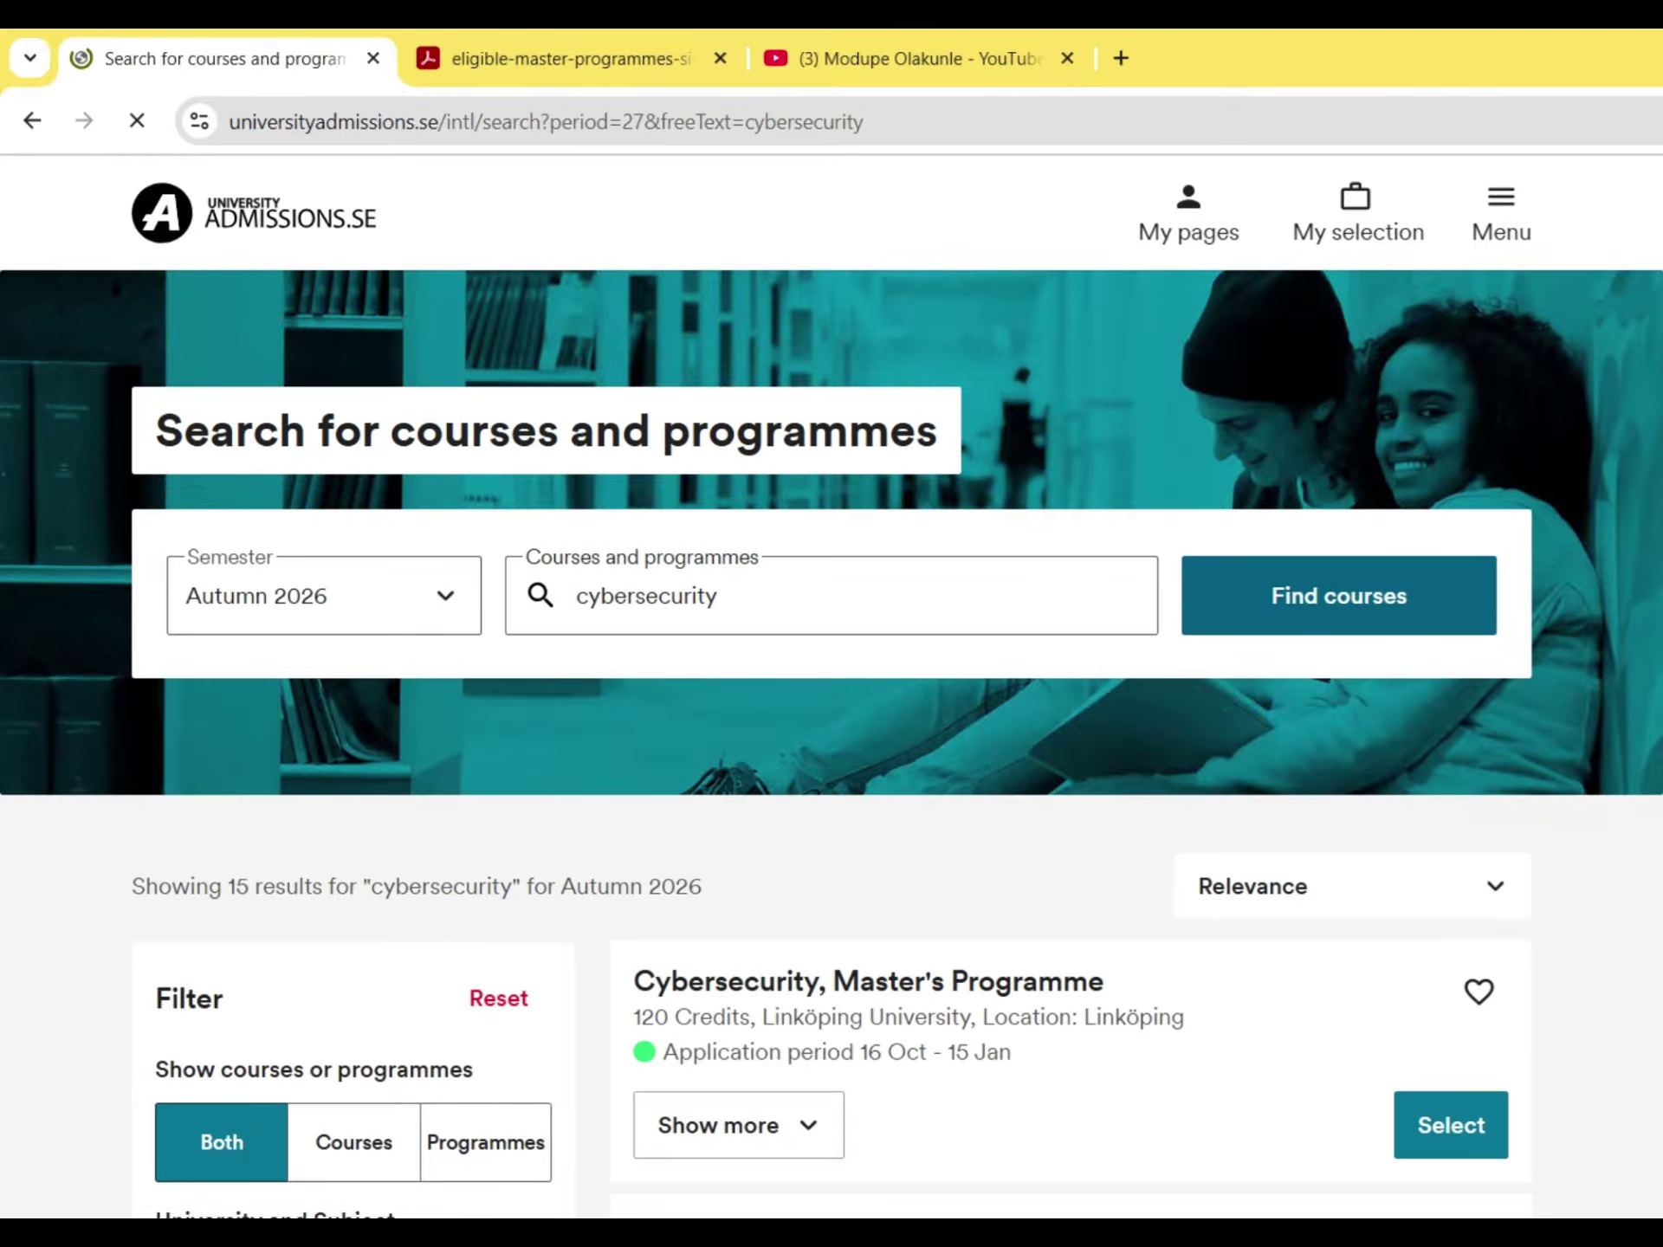
scroll(1645, 422, down, 4)
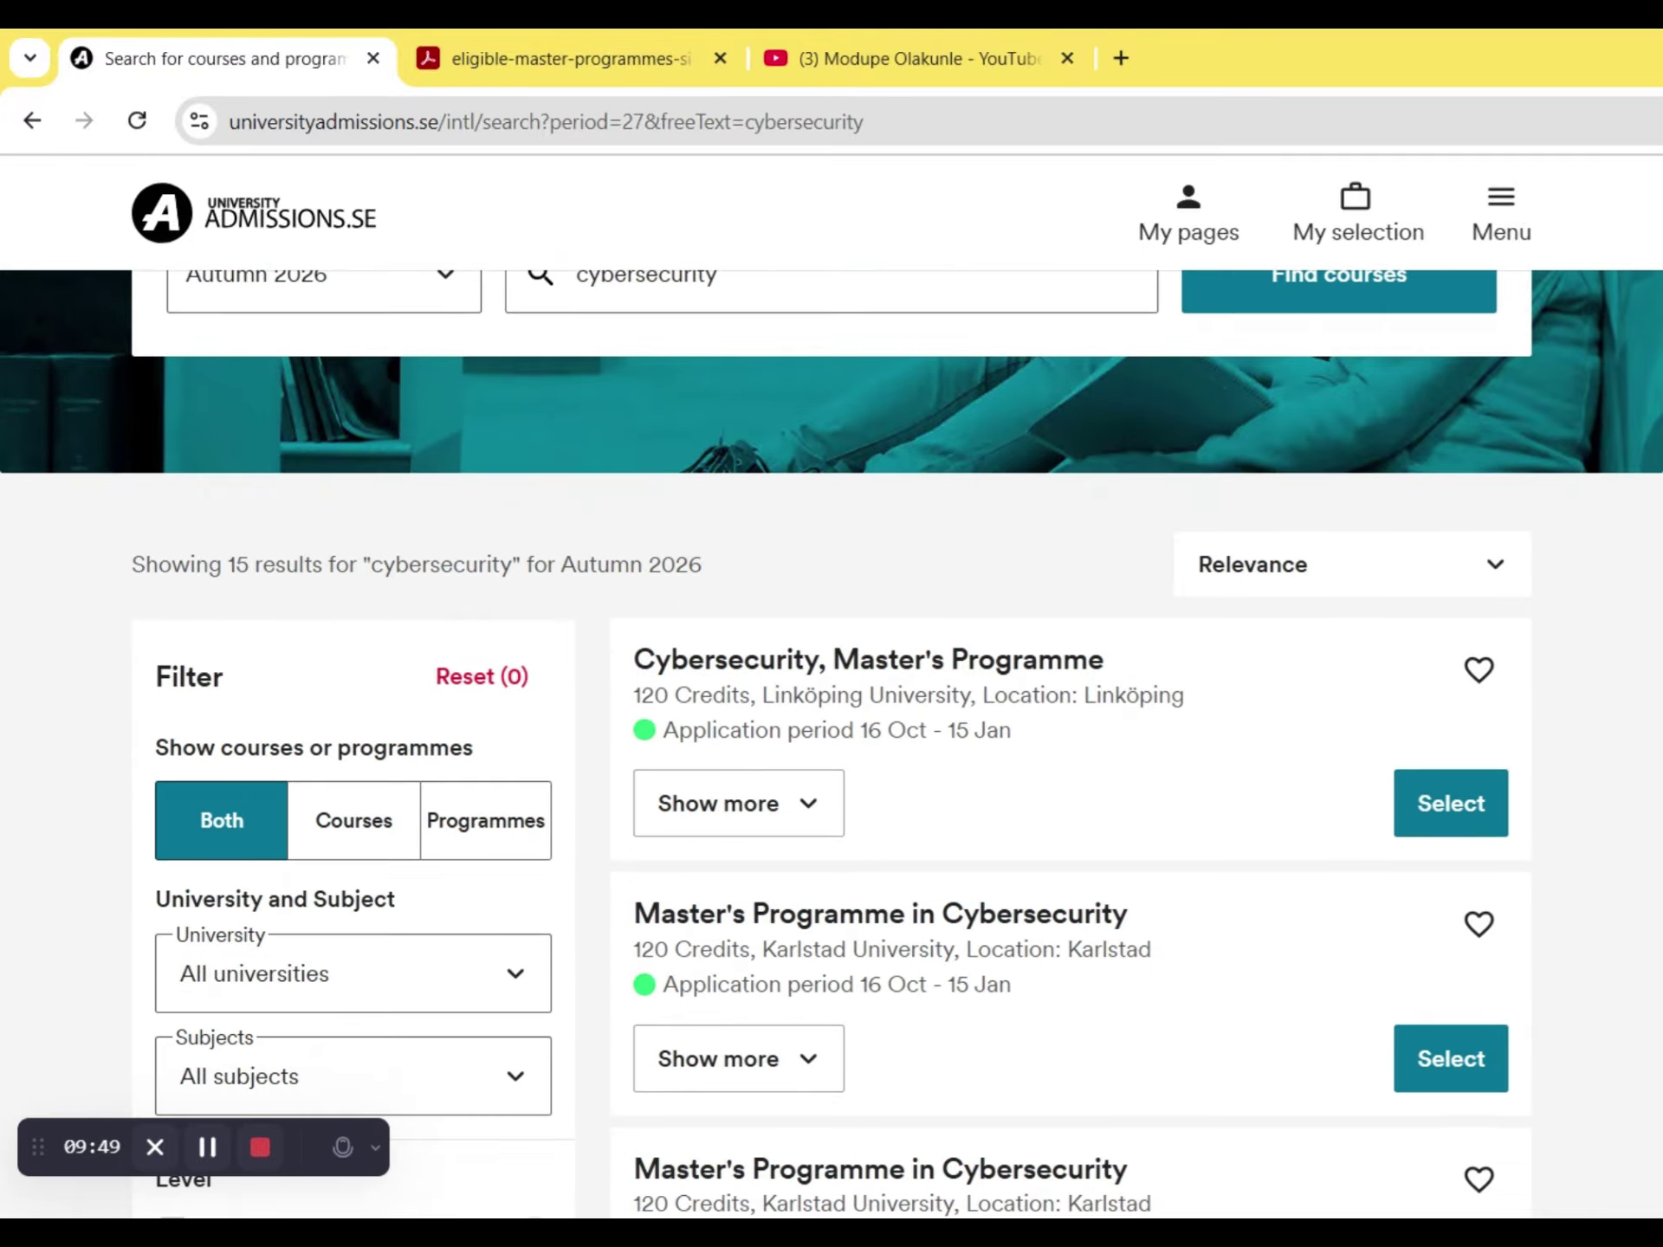
- Check Jönköping University's Cybersecurity entry on page 5 of the eligible programmes PDF and select Cybersecurity (master) from the search results
click(538, 61)
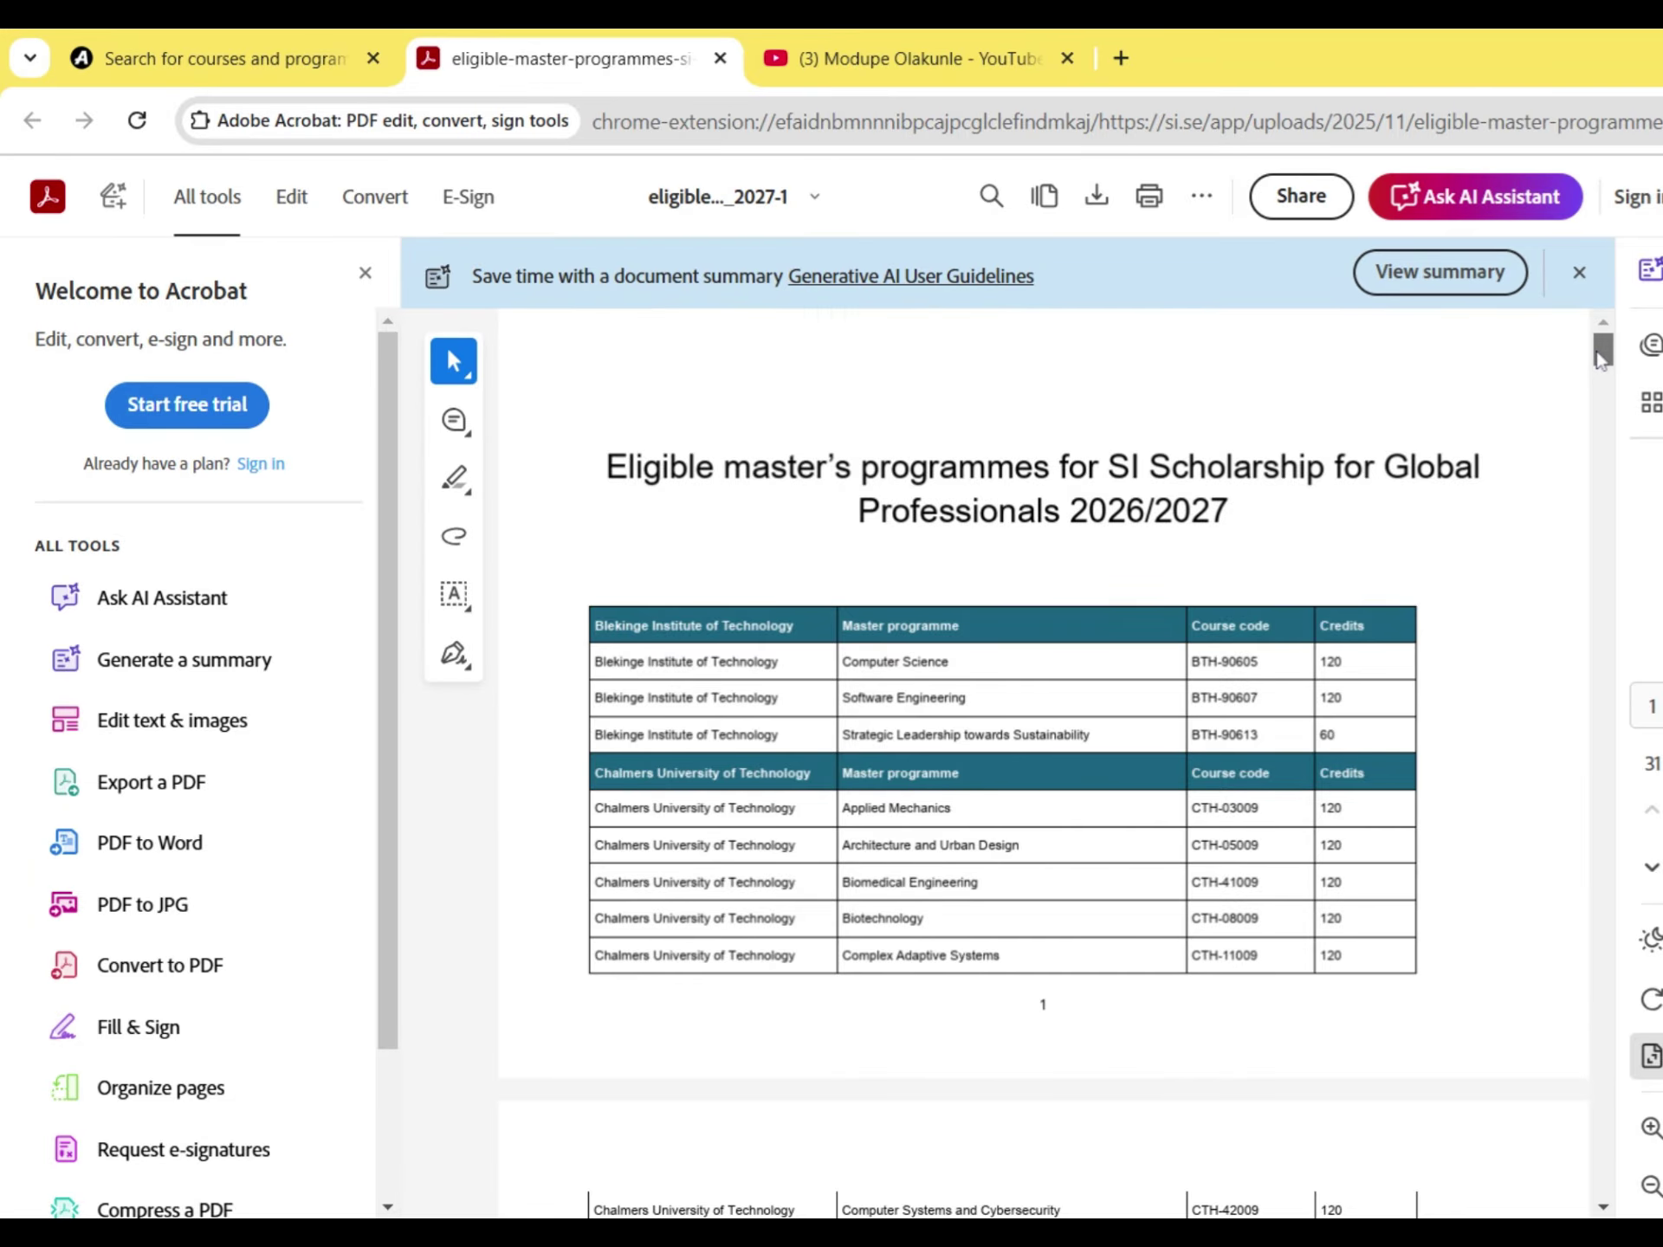
drag(1601, 357, 1600, 462)
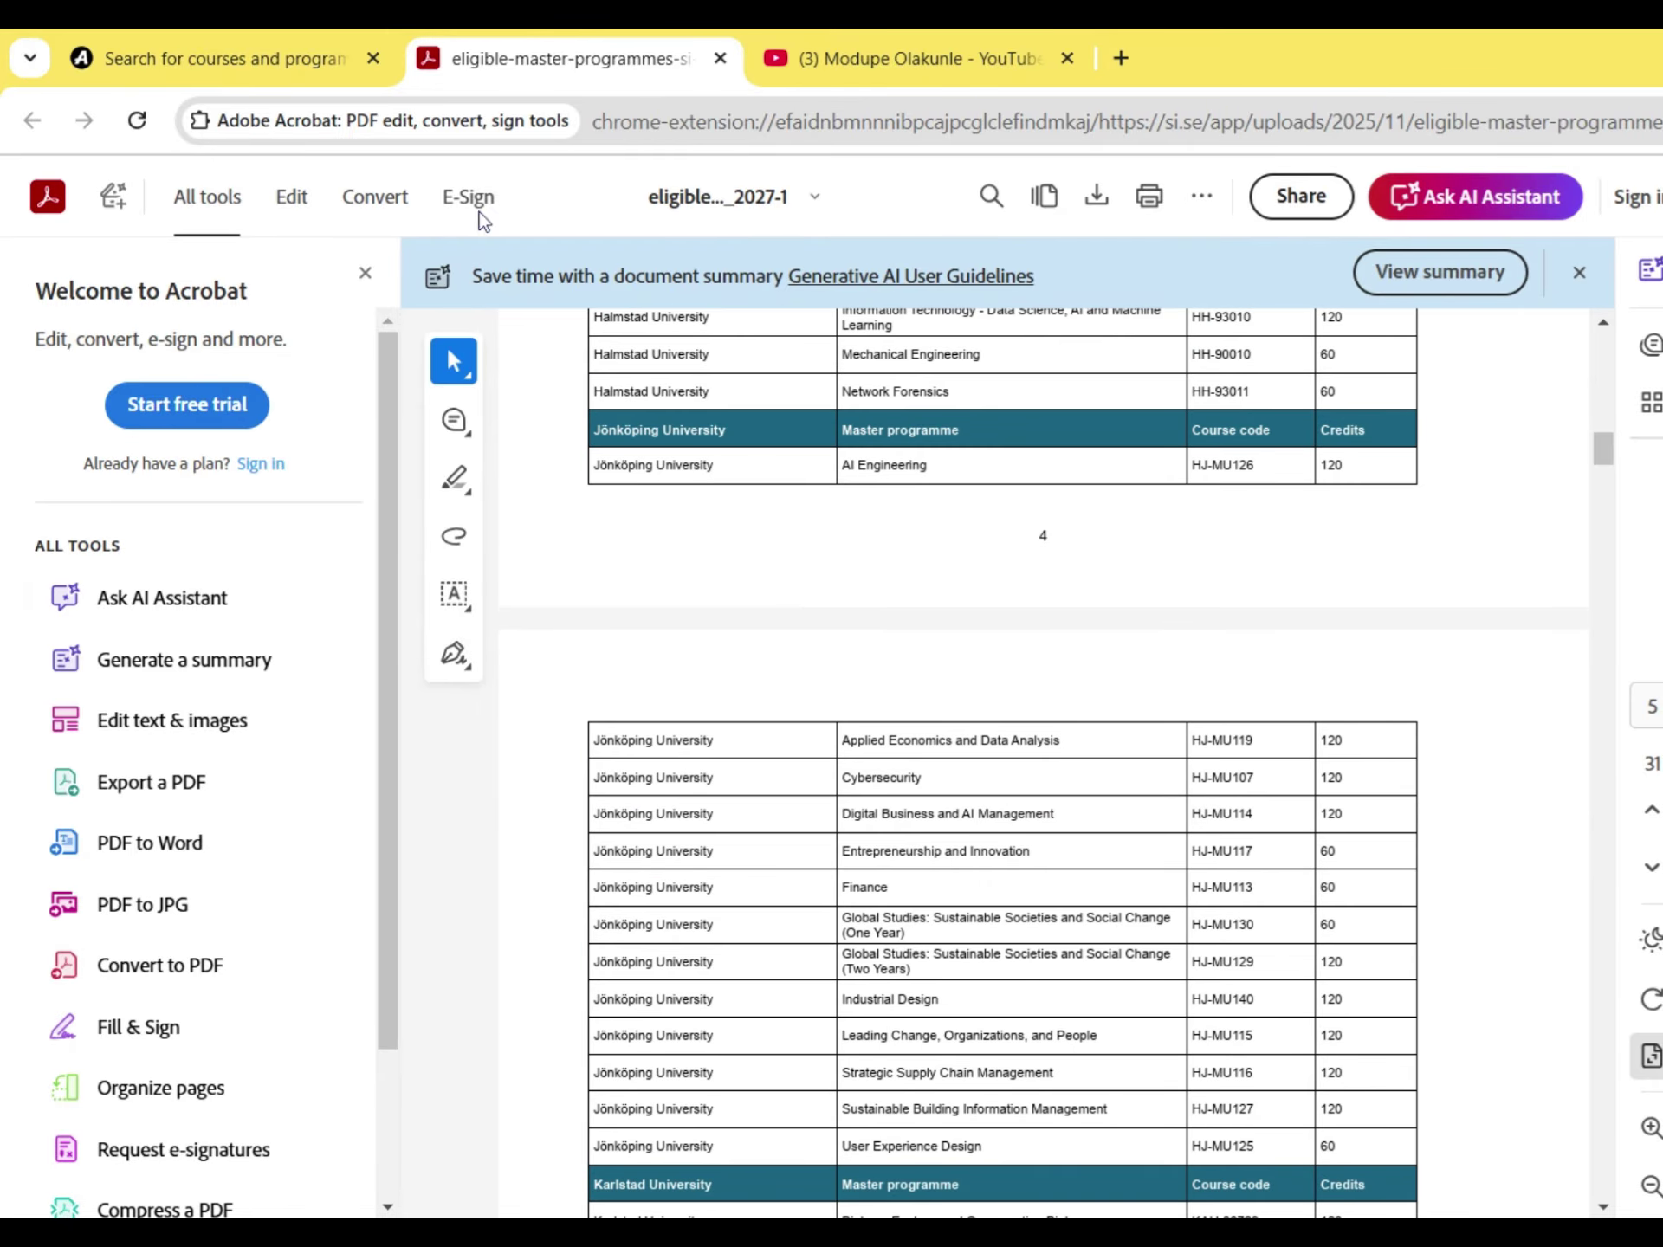
click(177, 39)
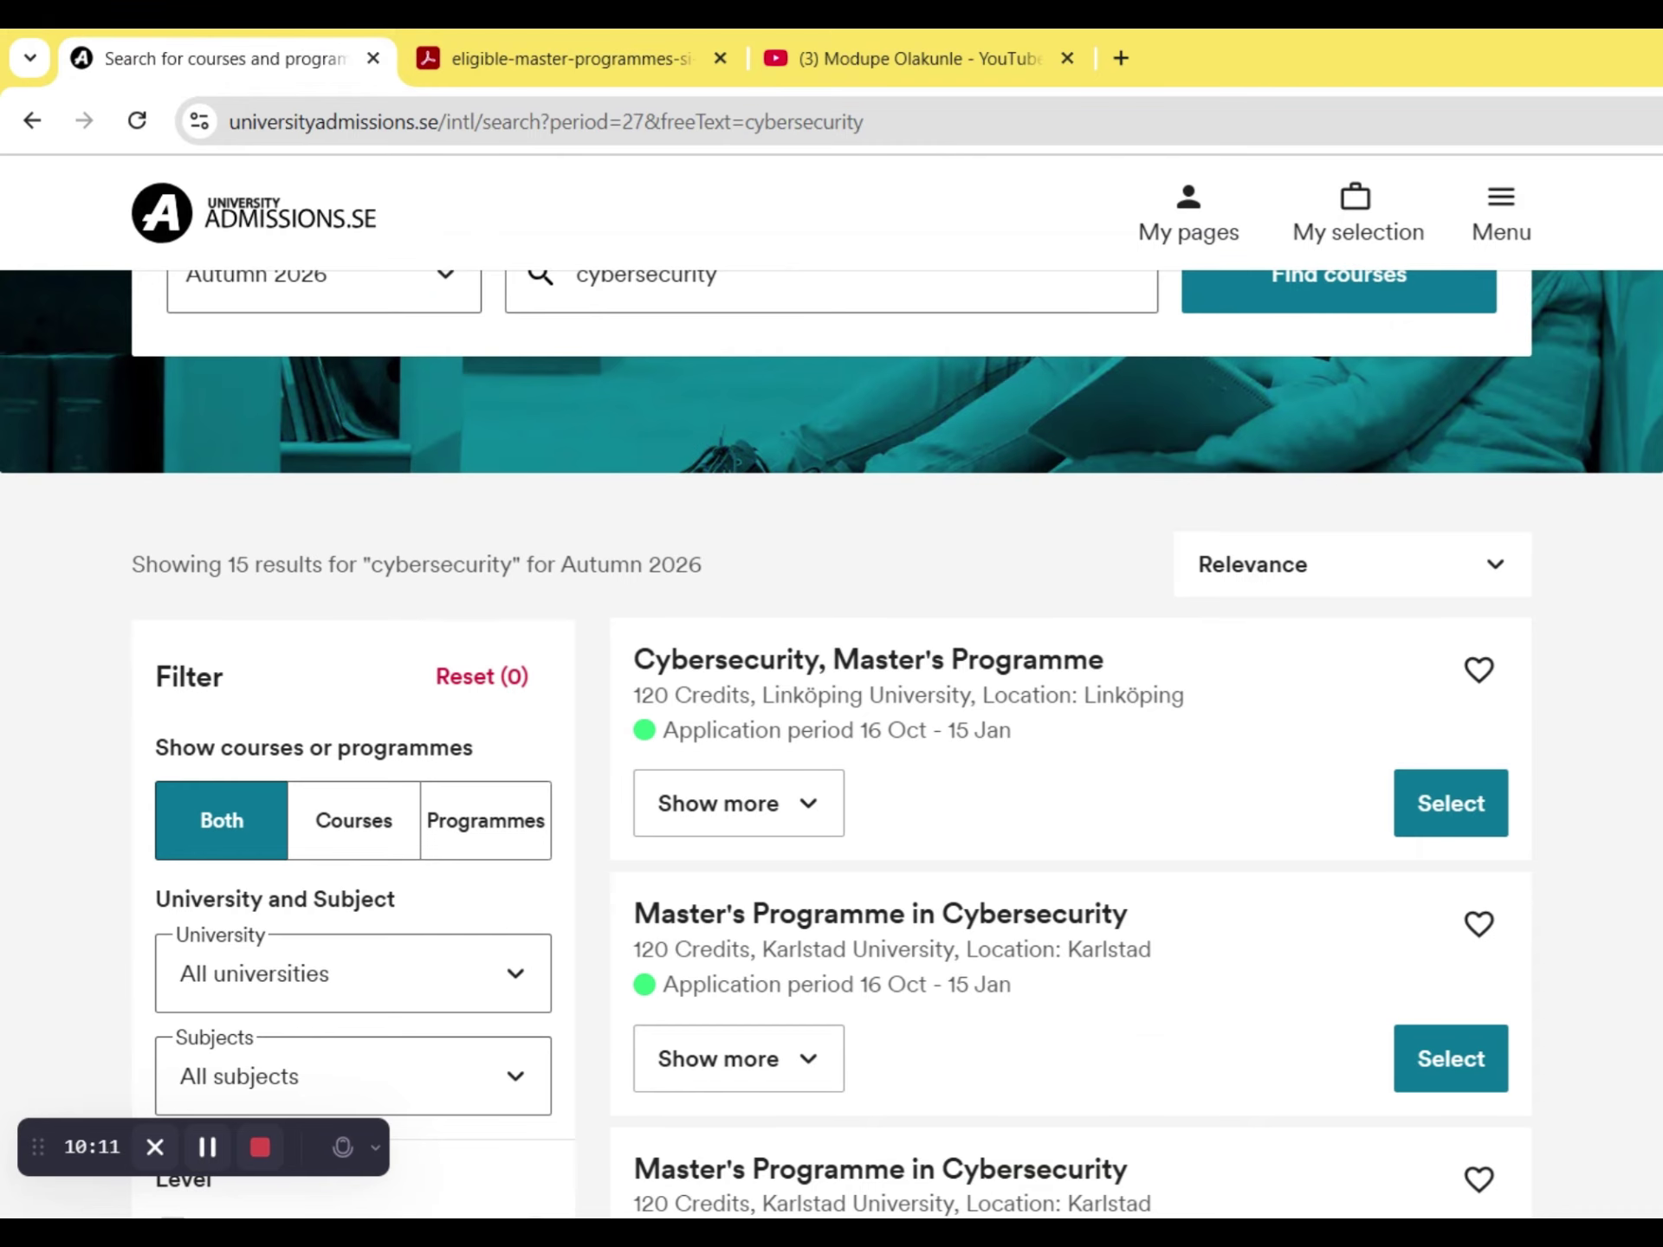
scroll(832, 745, down, 4)
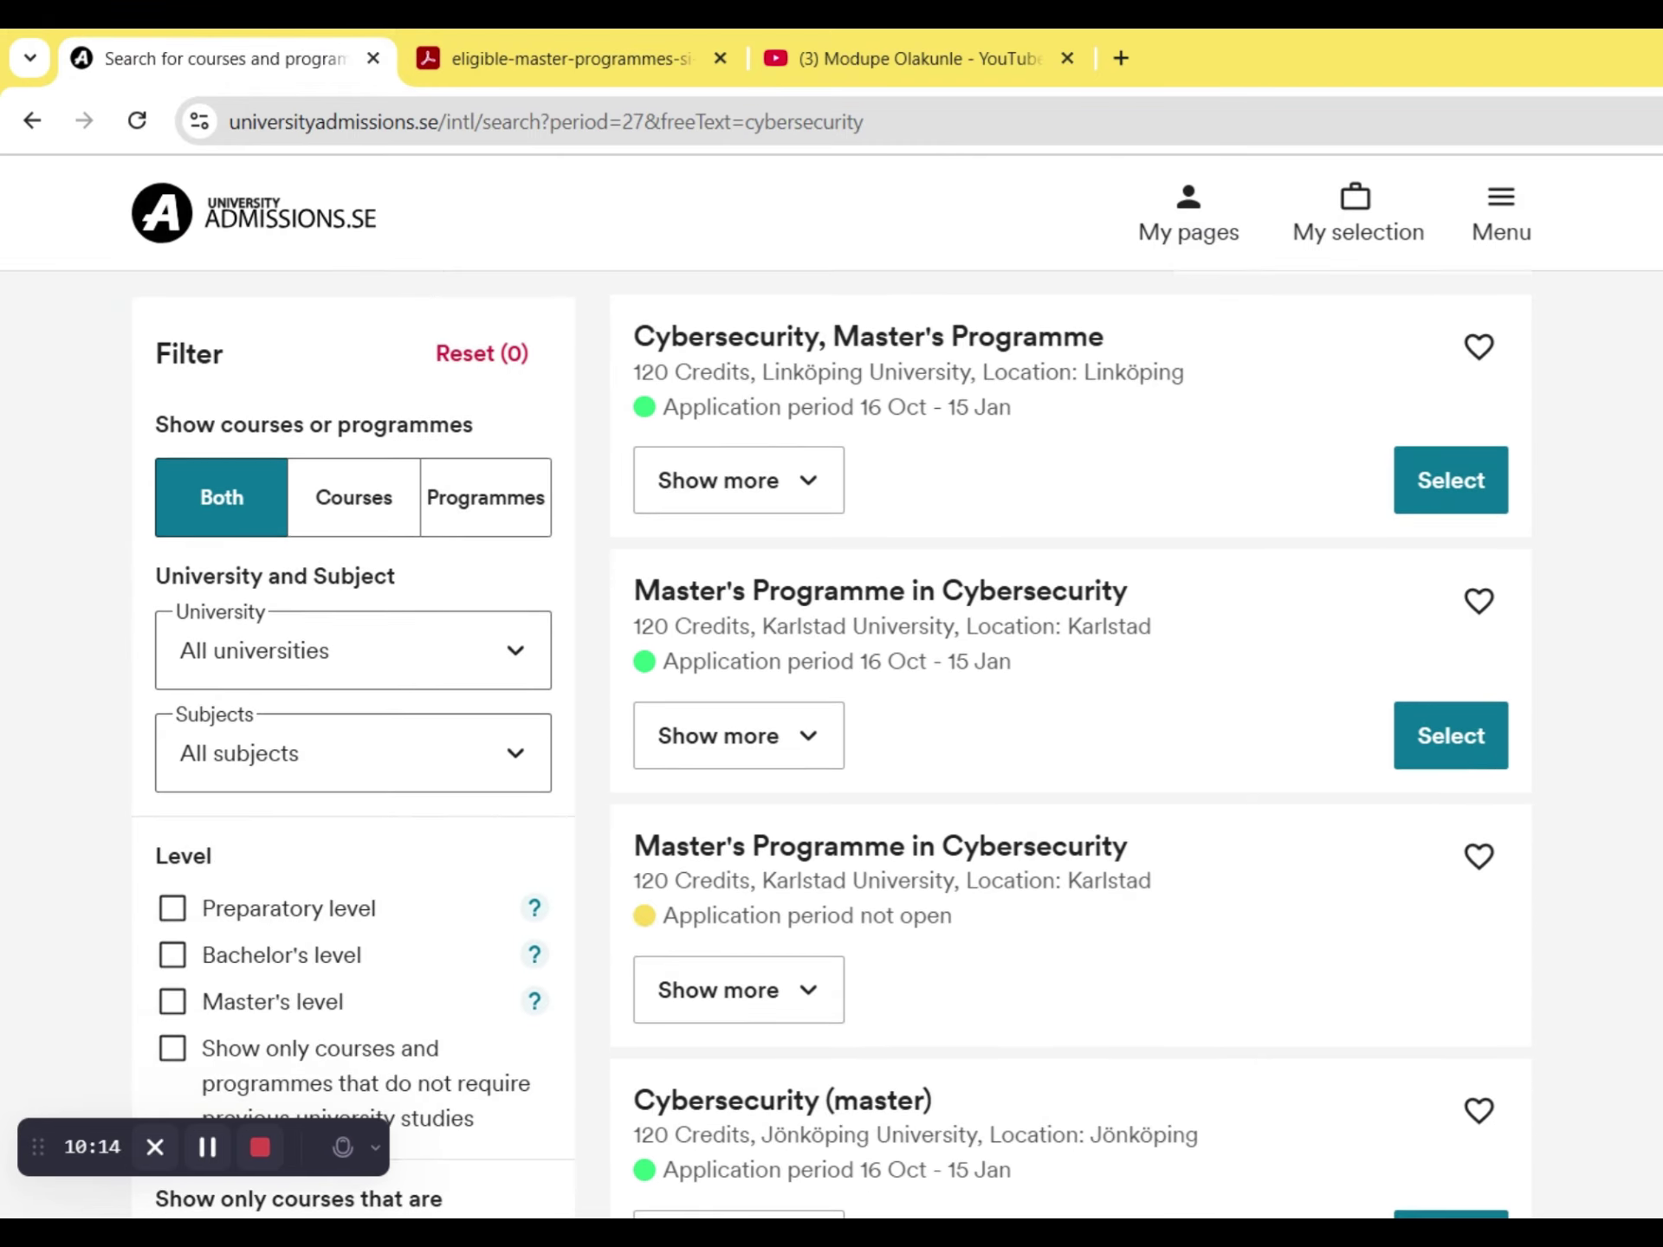
scroll(1657, 543, down, 4)
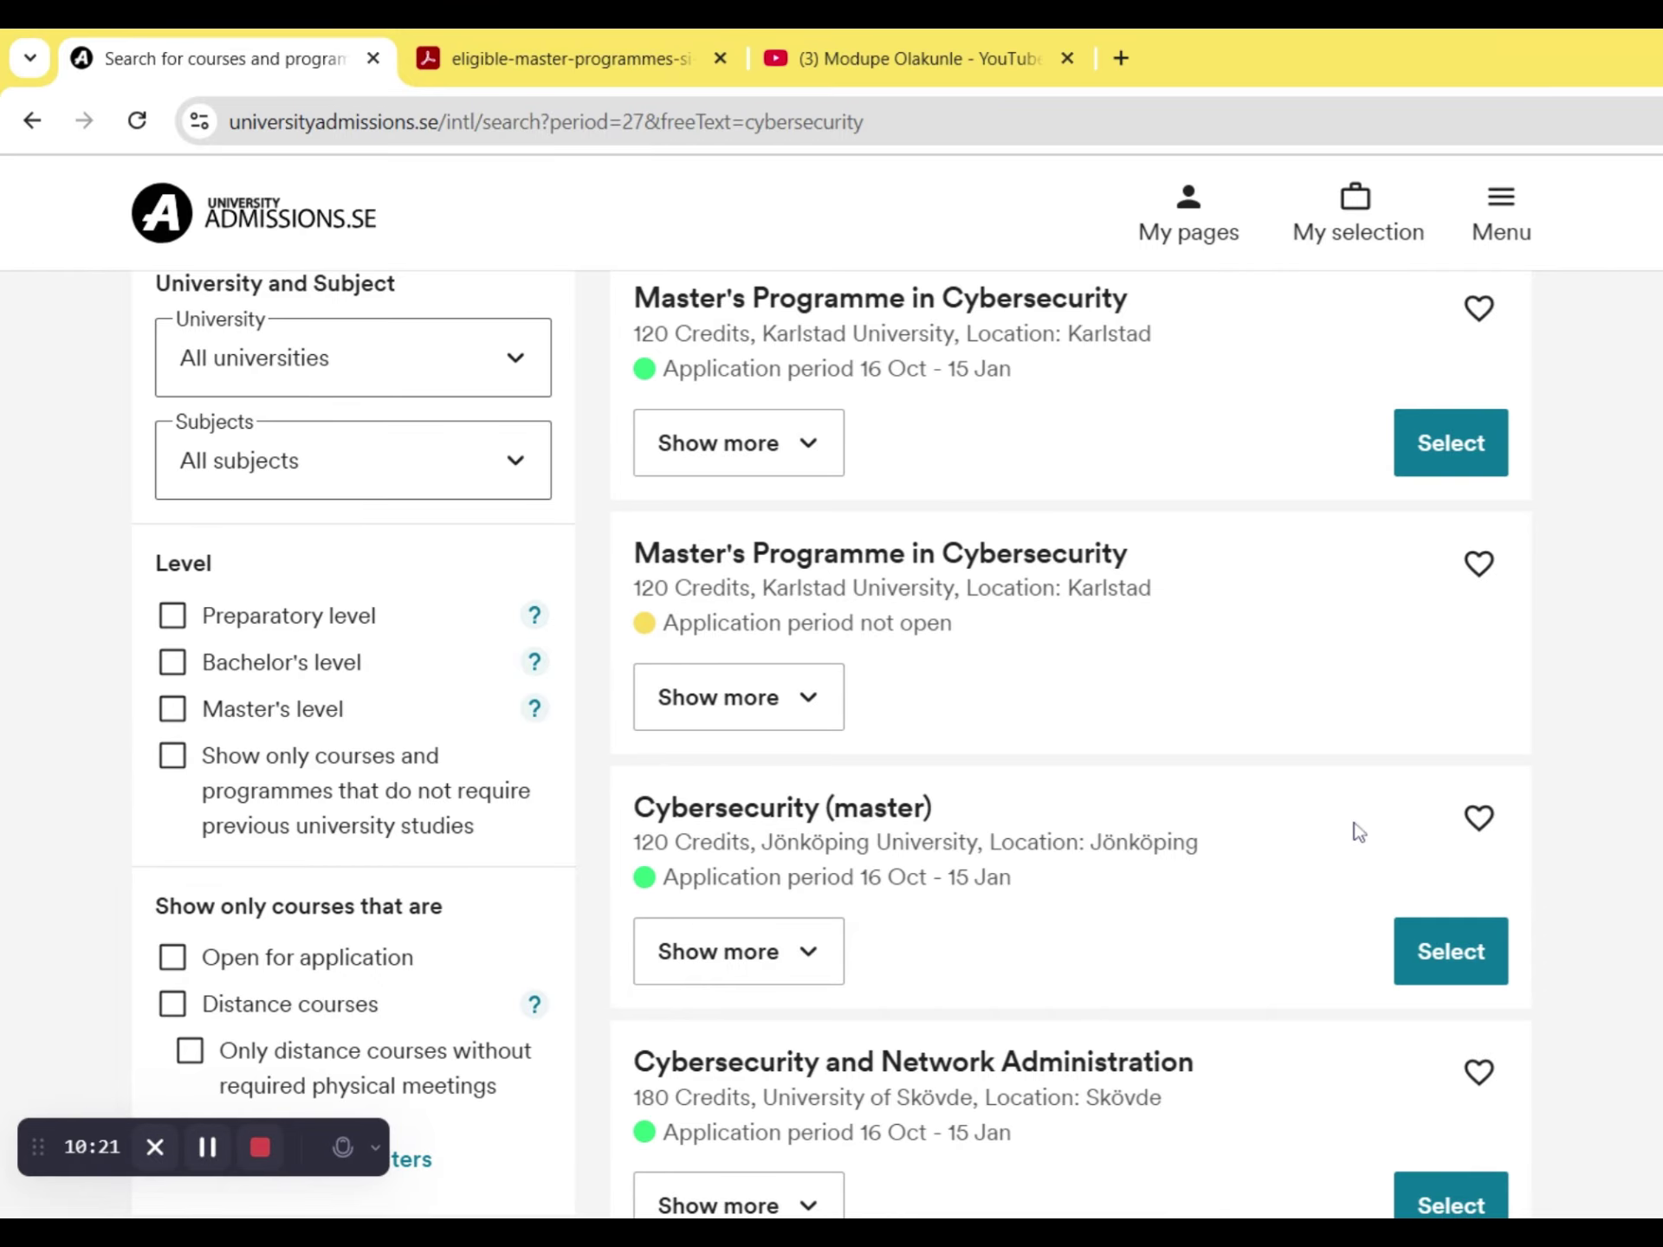
click(1475, 951)
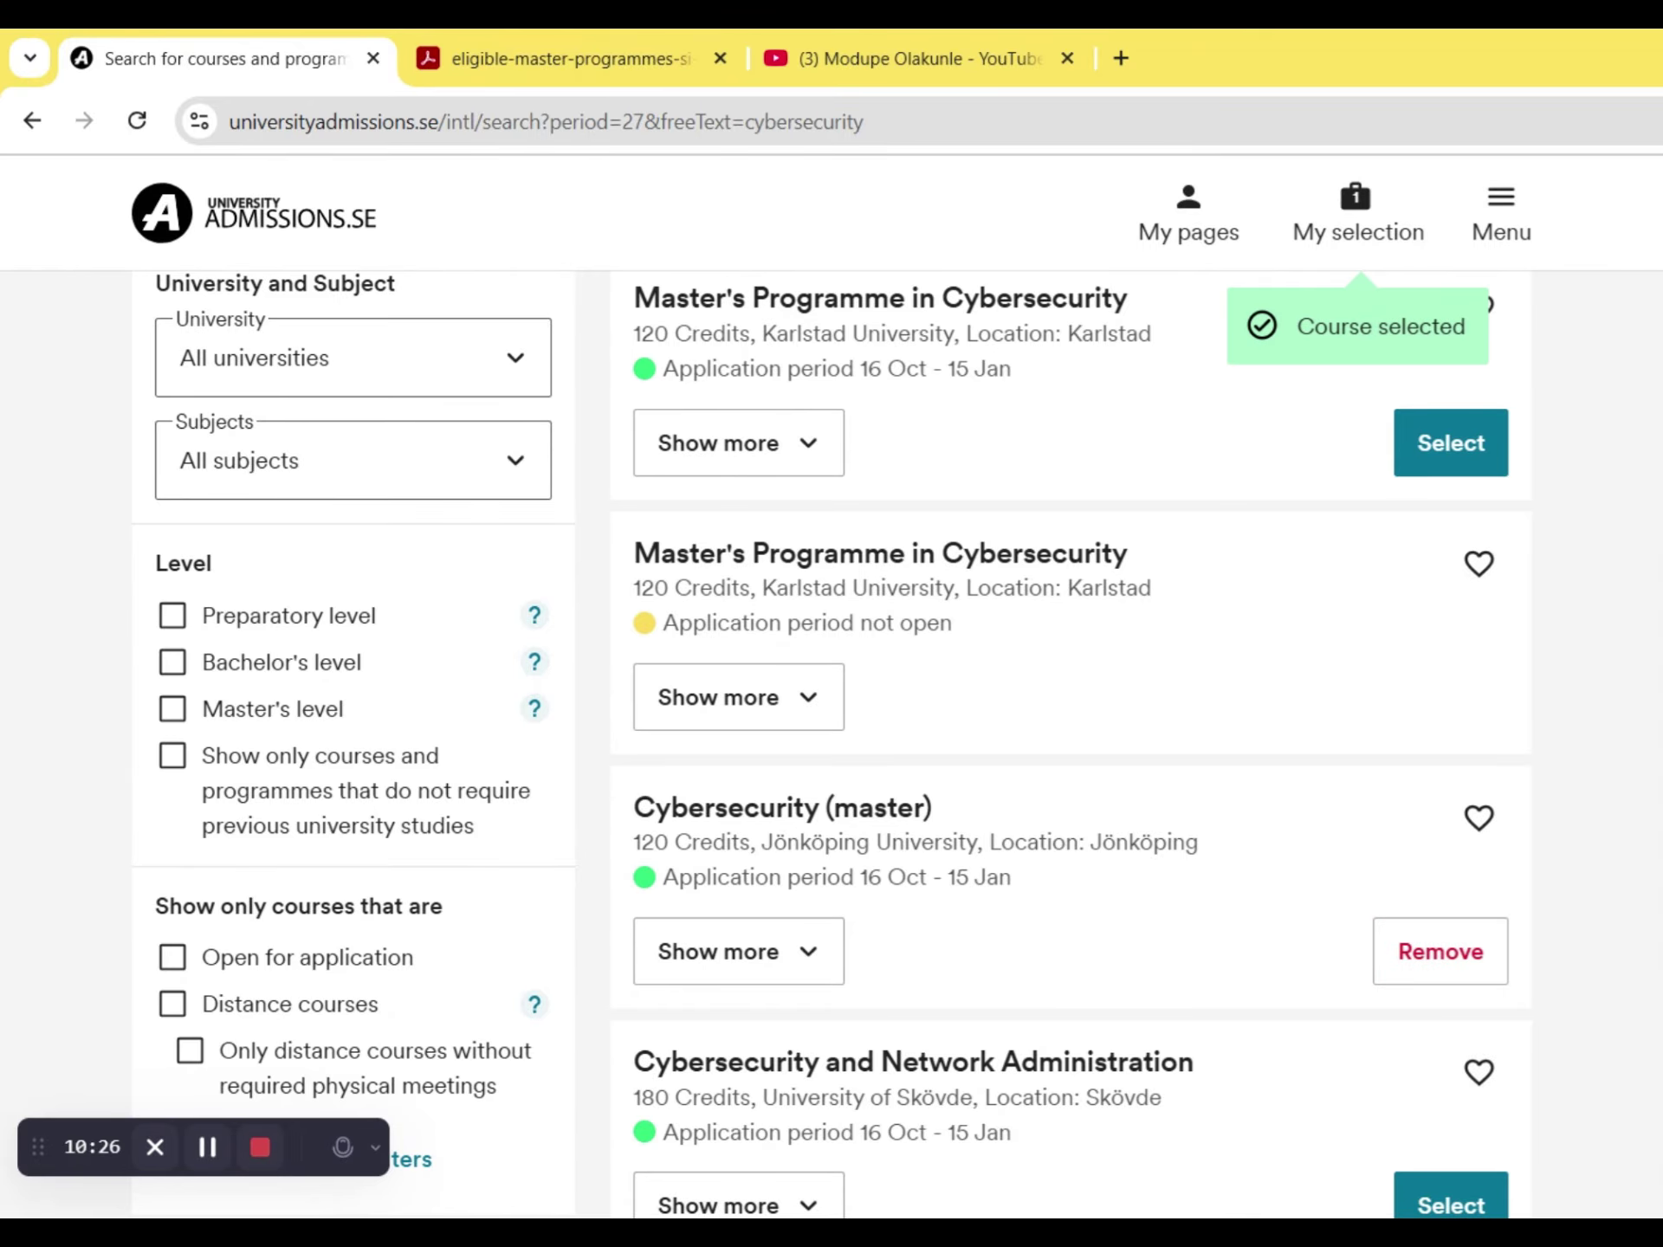
- Open the list of selected courses and review the chosen programme and its application steps
scroll(831, 744, down, 2)
scroll(1390, 208, up, 3)
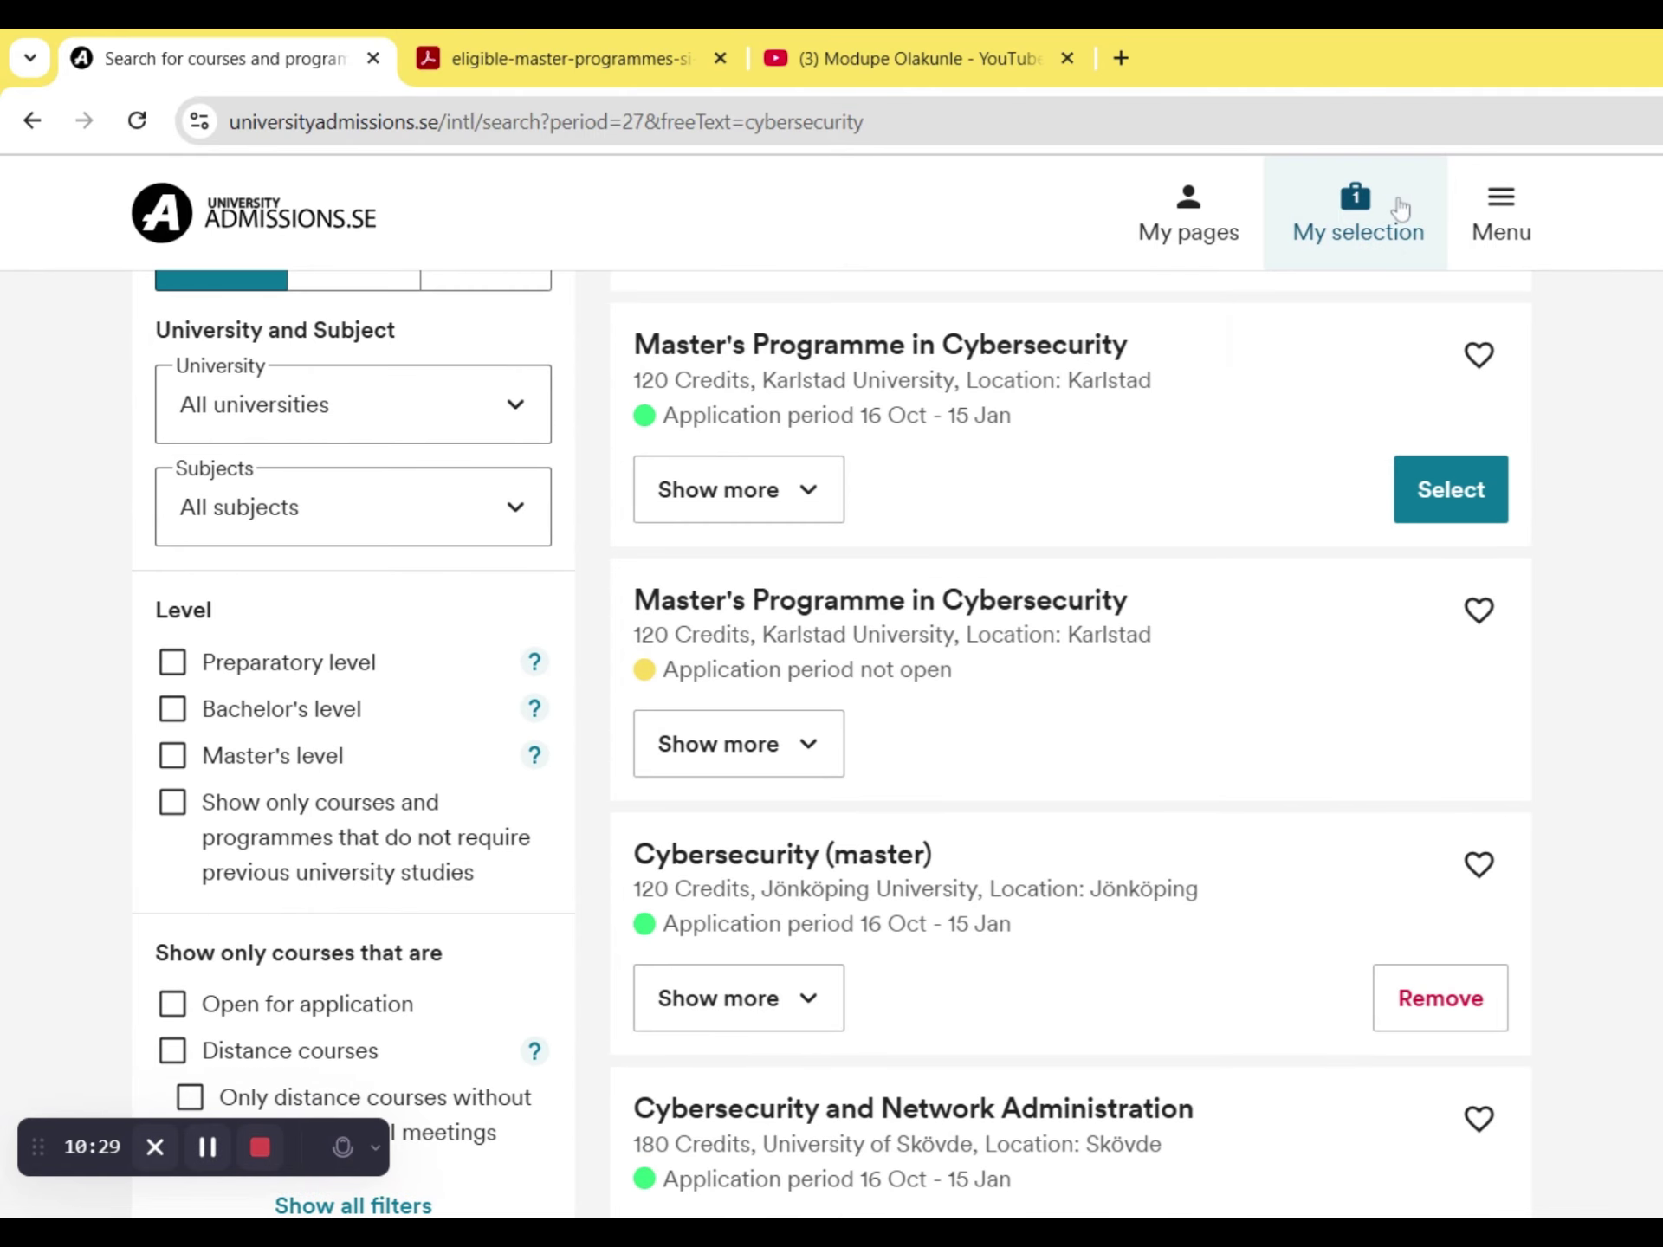
click(1388, 205)
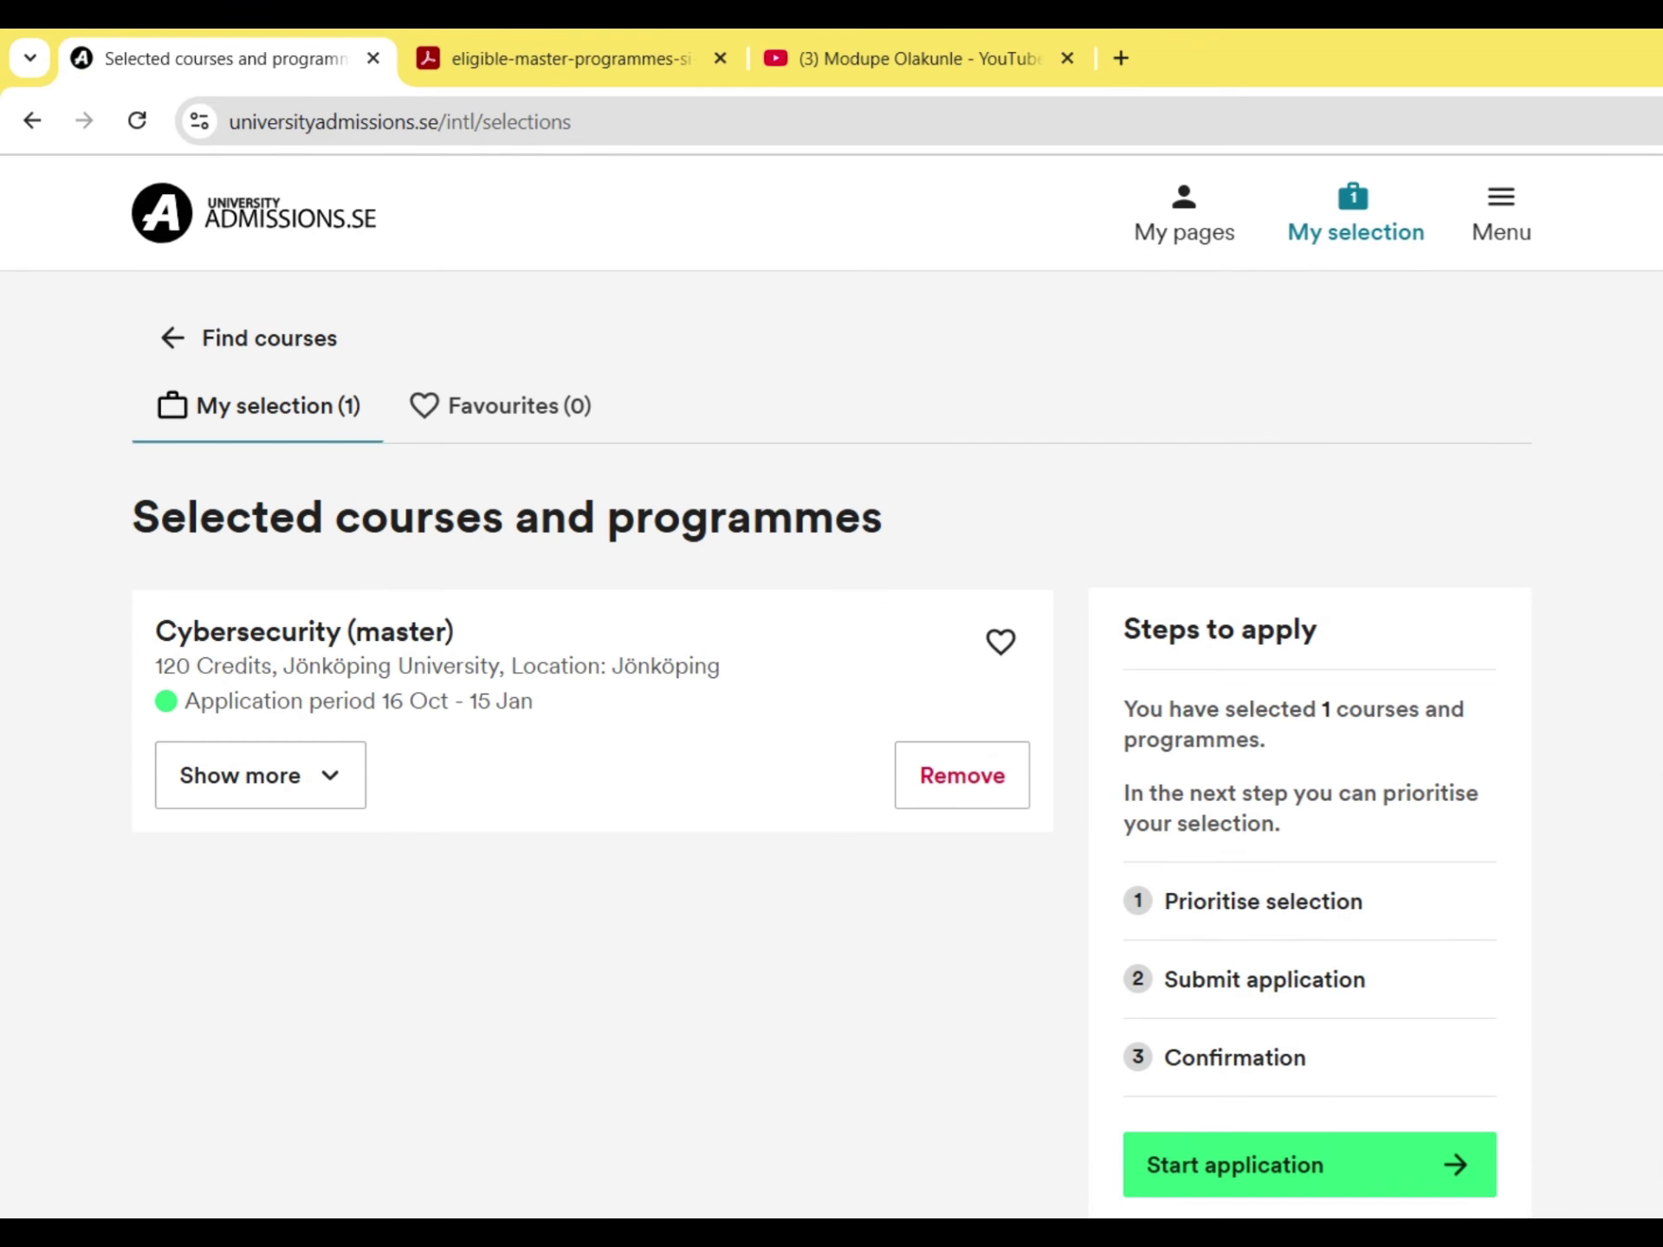
scroll(773, 758, down, 5)
scroll(773, 759, up, 5)
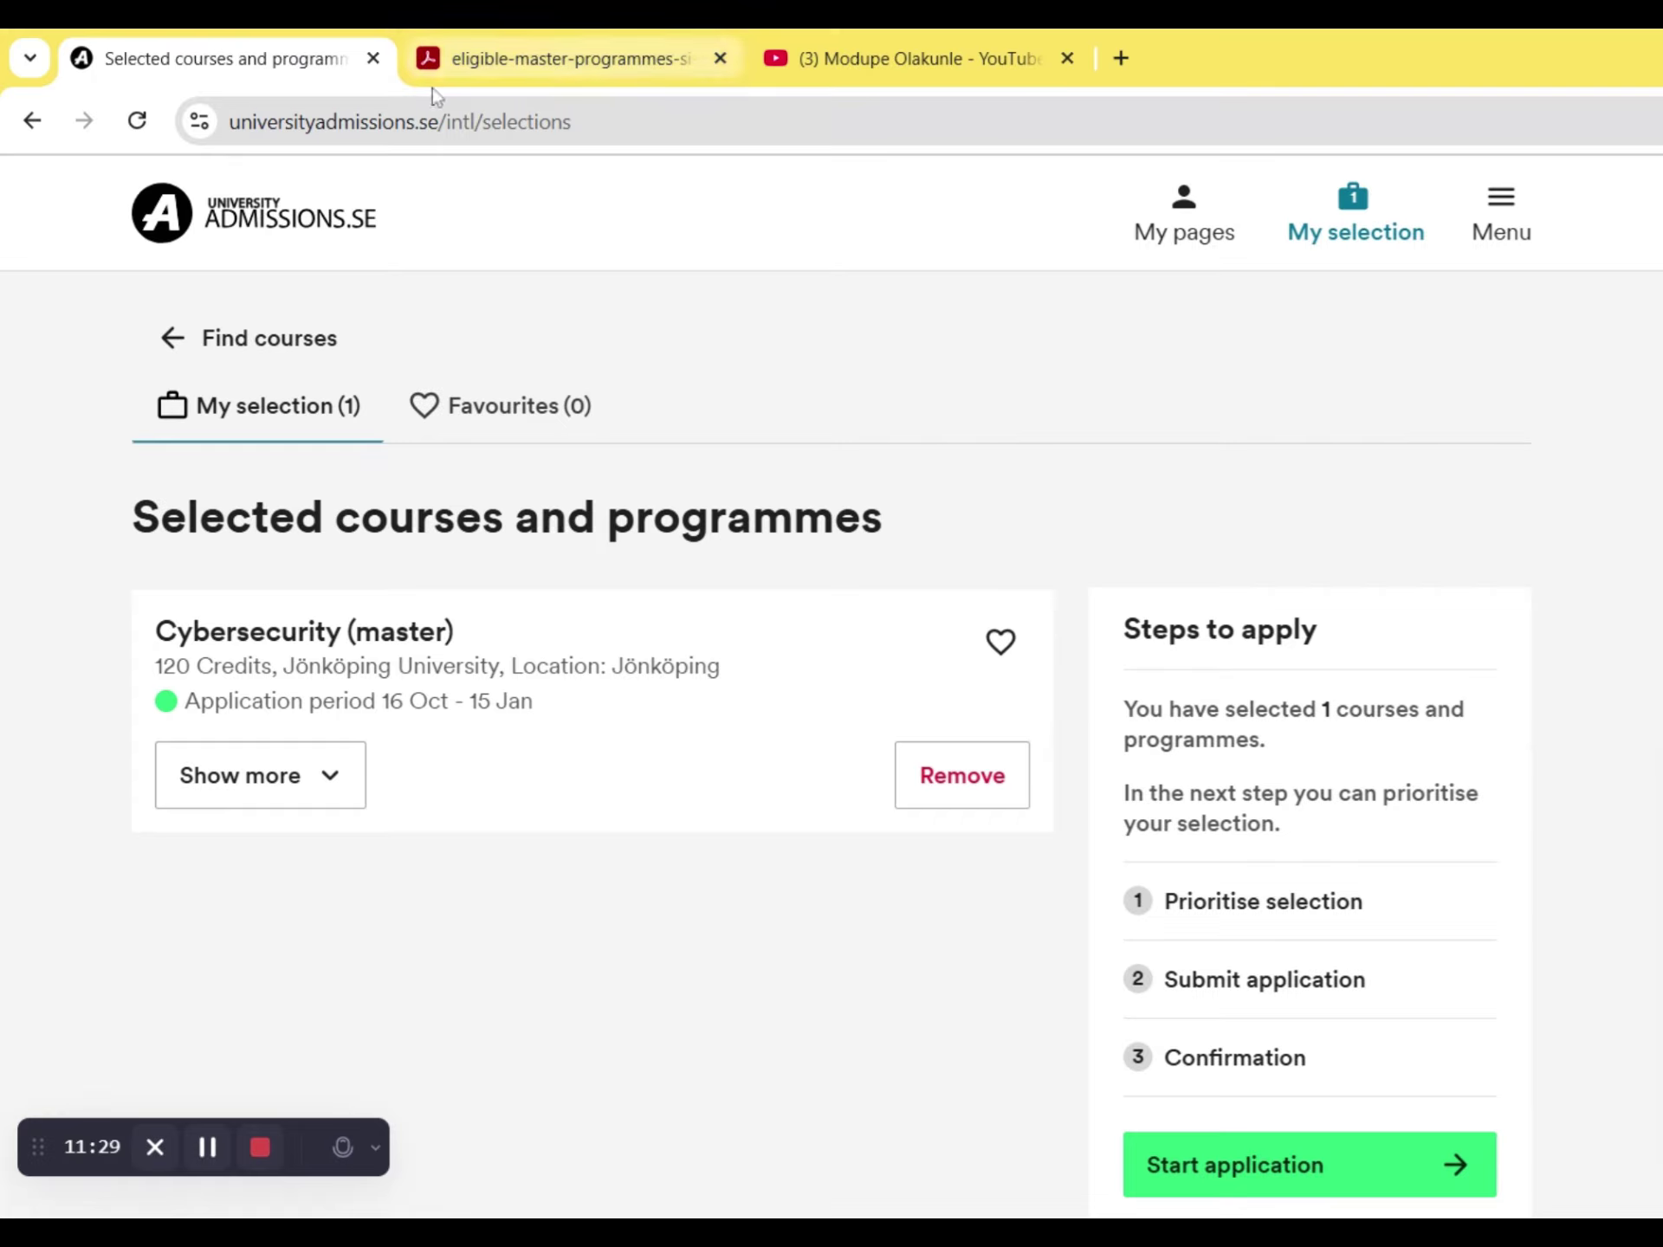
- Go back to the course search and look up Dalarna University's Data Science programme on page 3 of the eligible programmes PDF
click(157, 352)
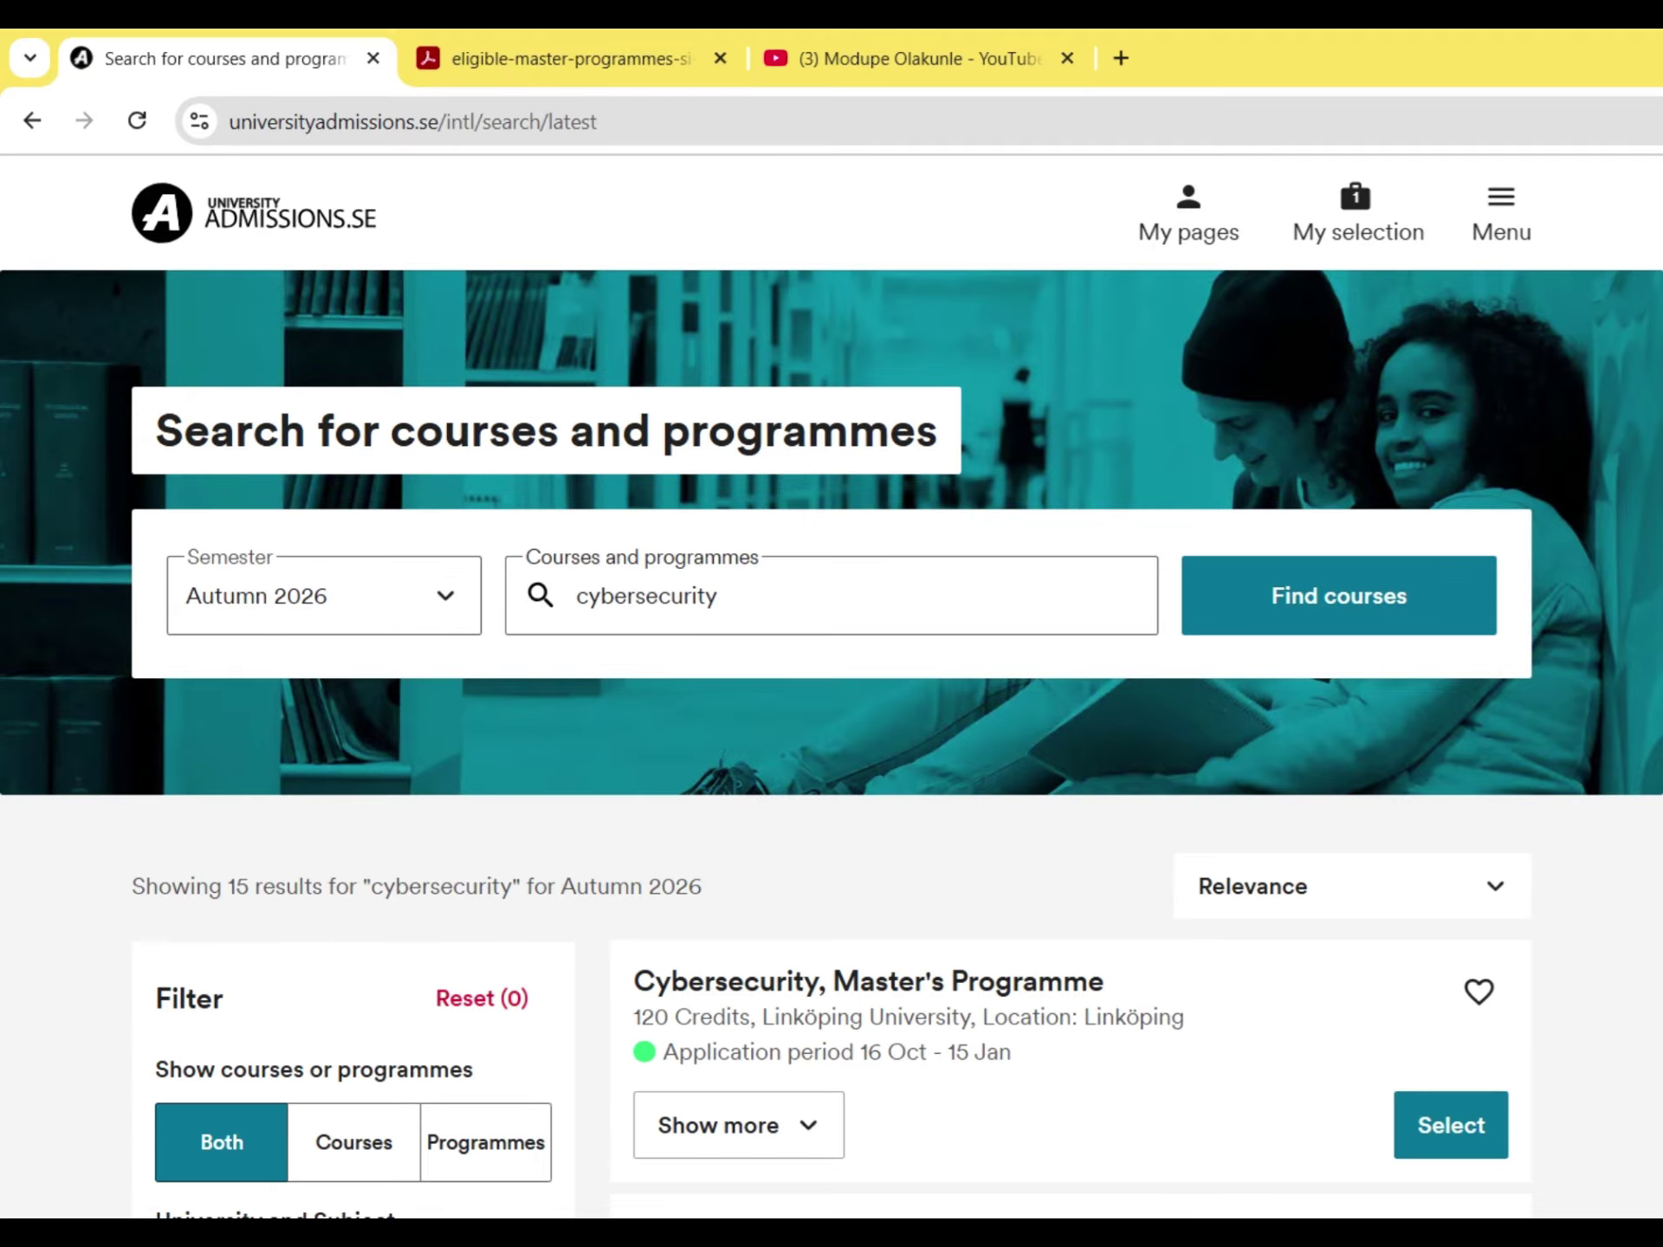
scroll(831, 744, down, 10)
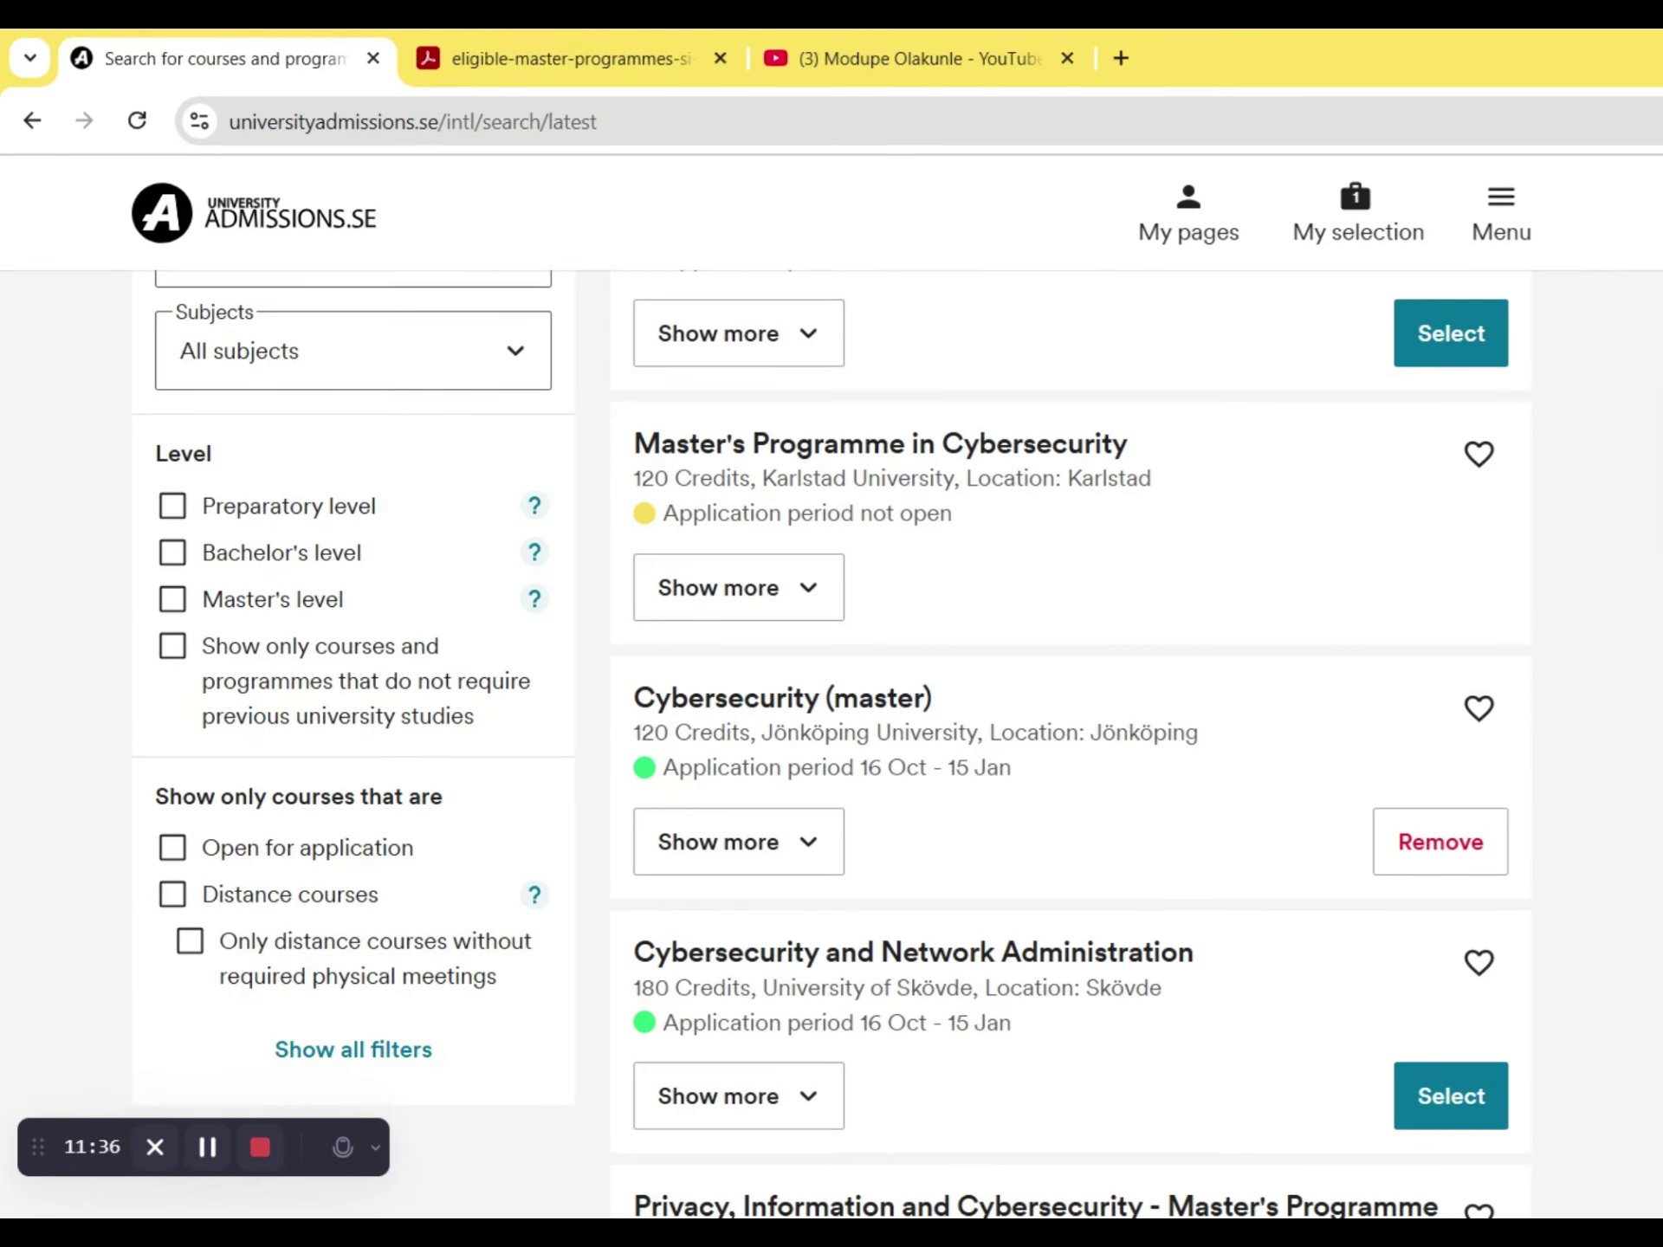
click(559, 33)
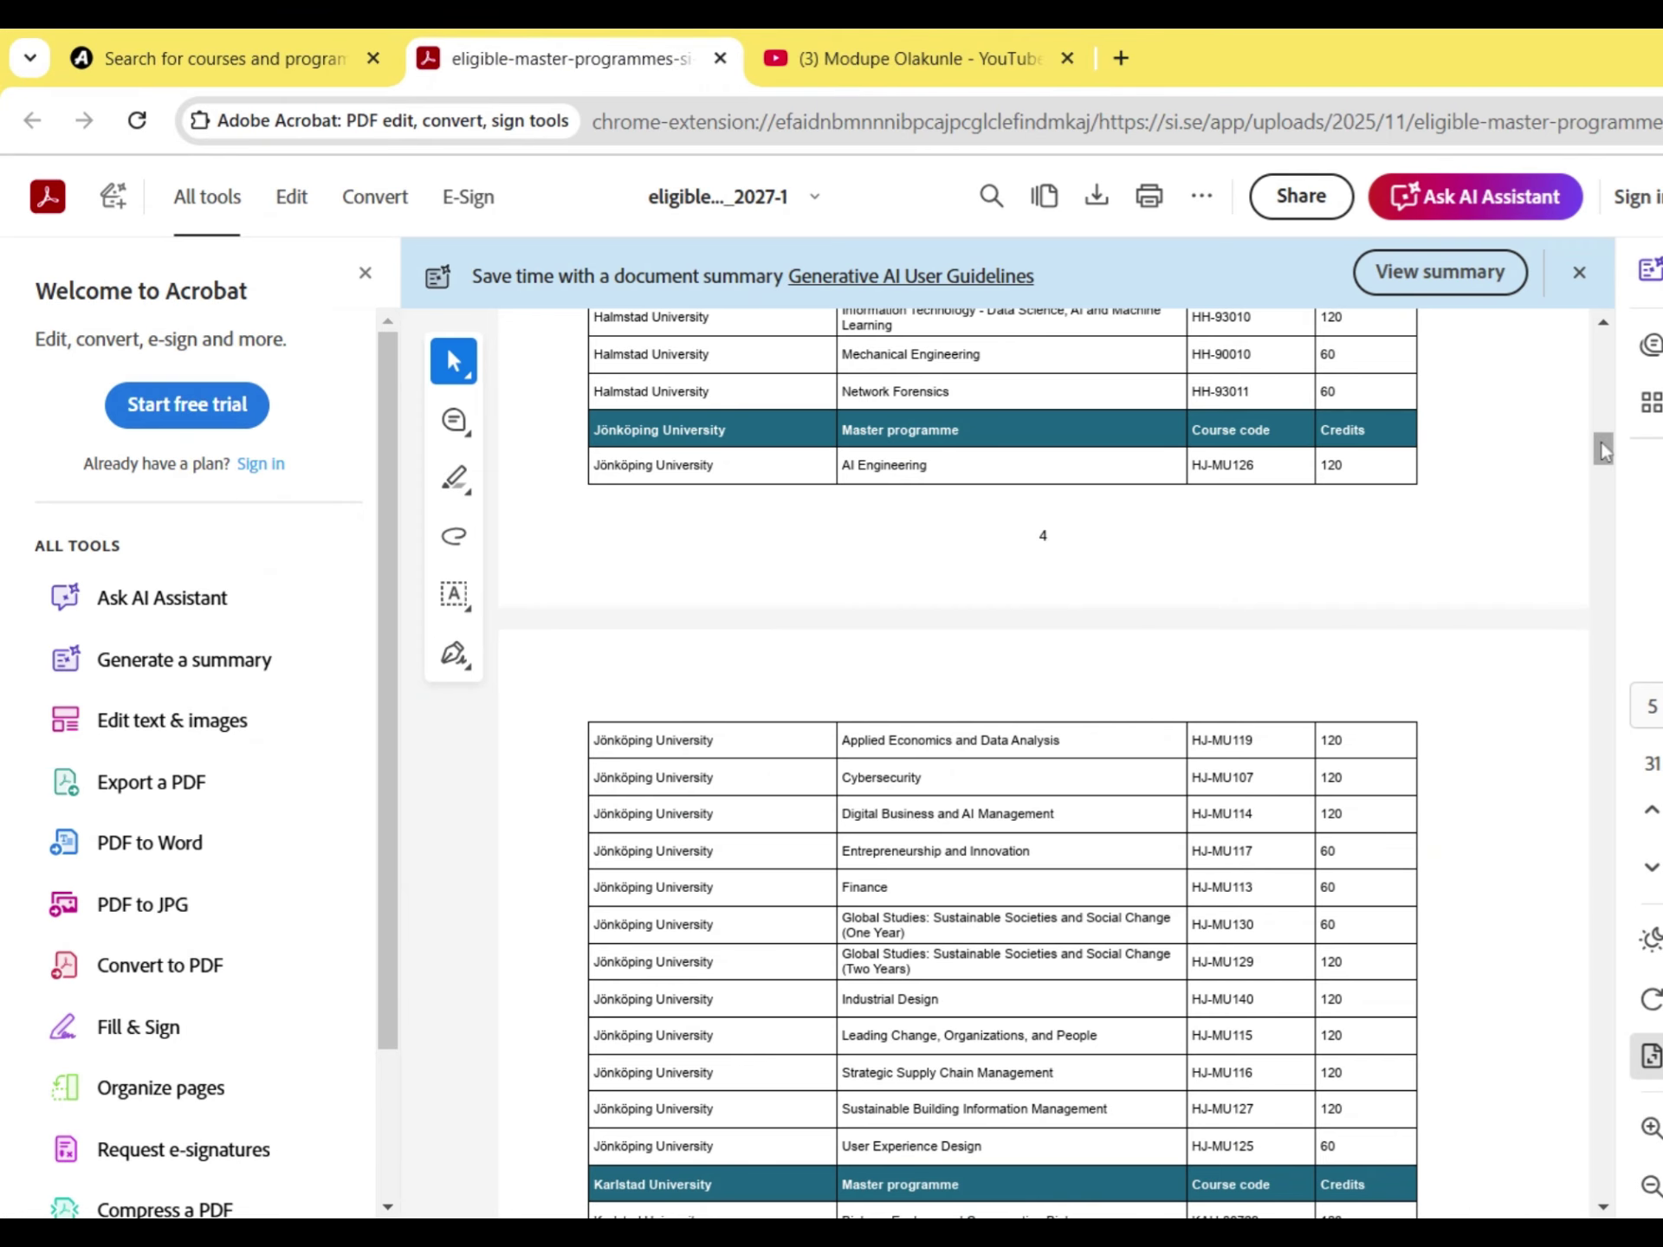
drag(1603, 447, 1603, 405)
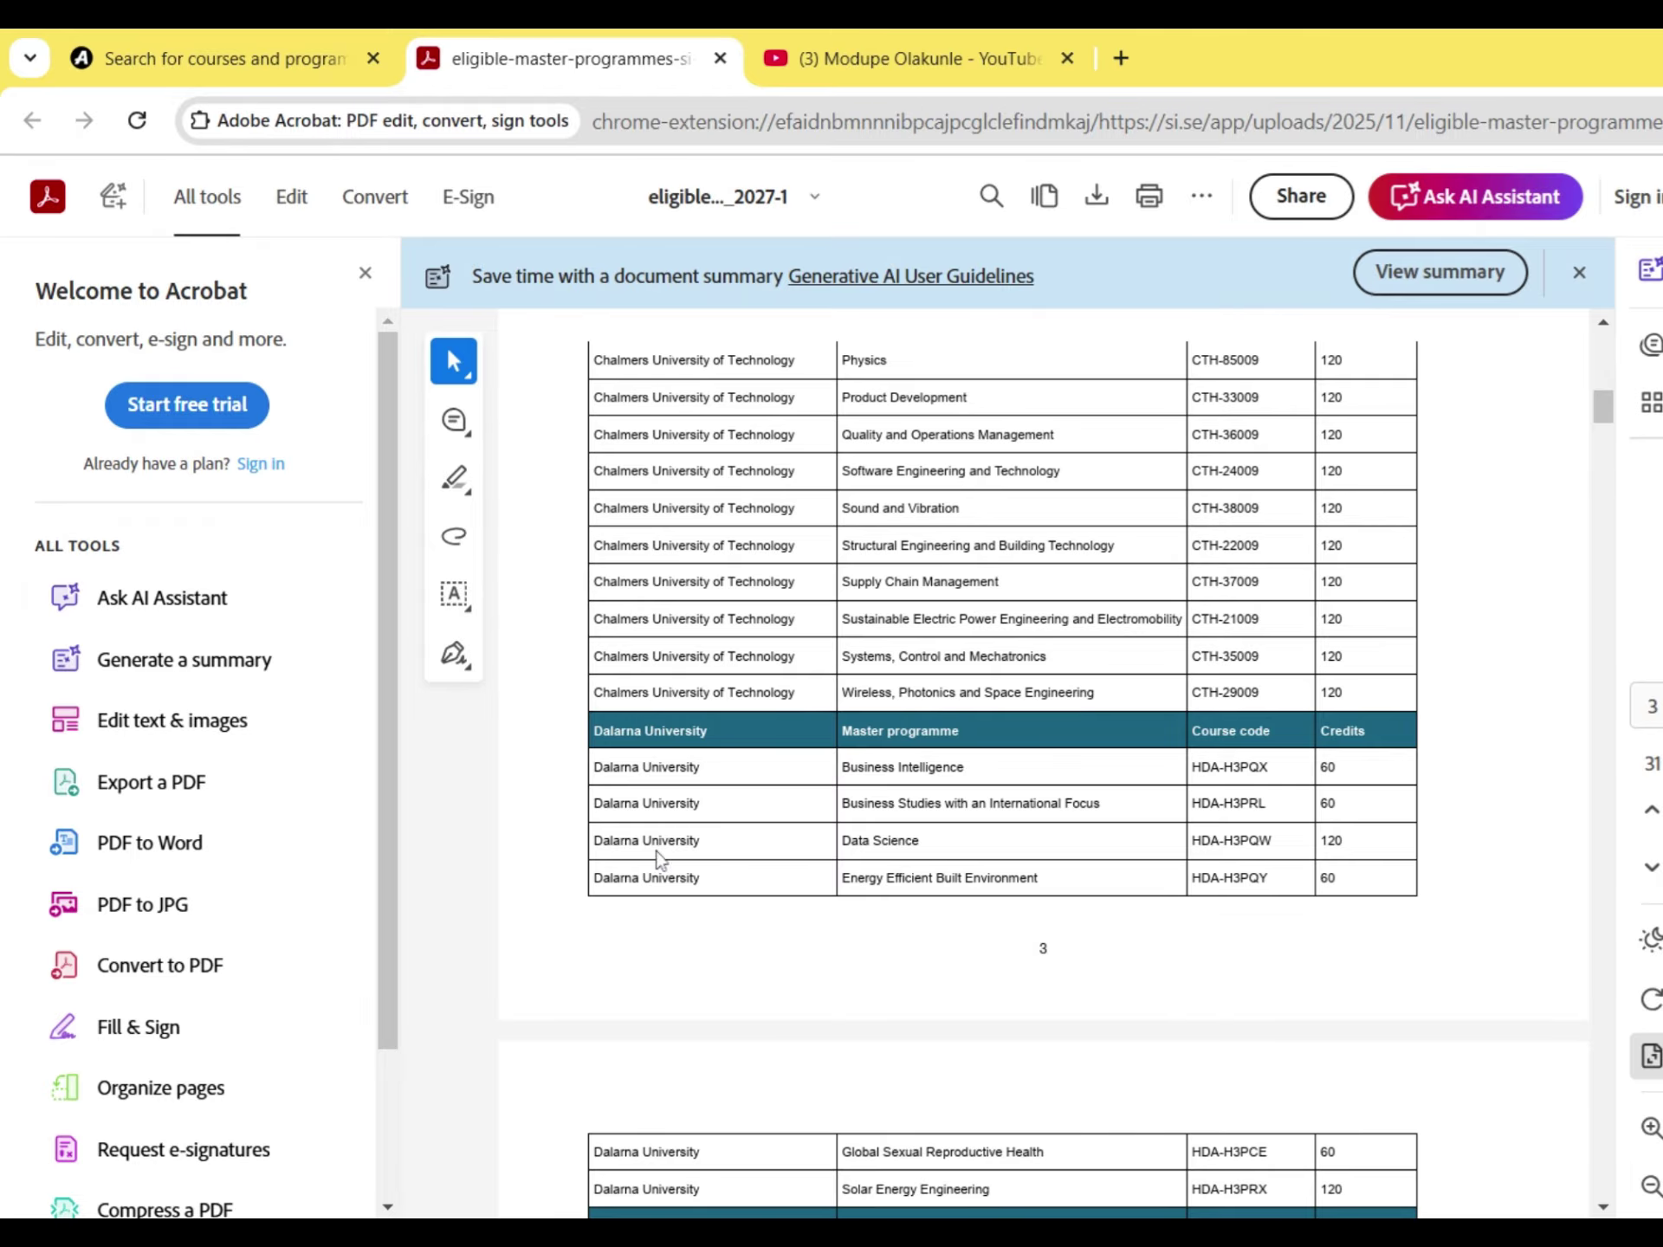
click(294, 48)
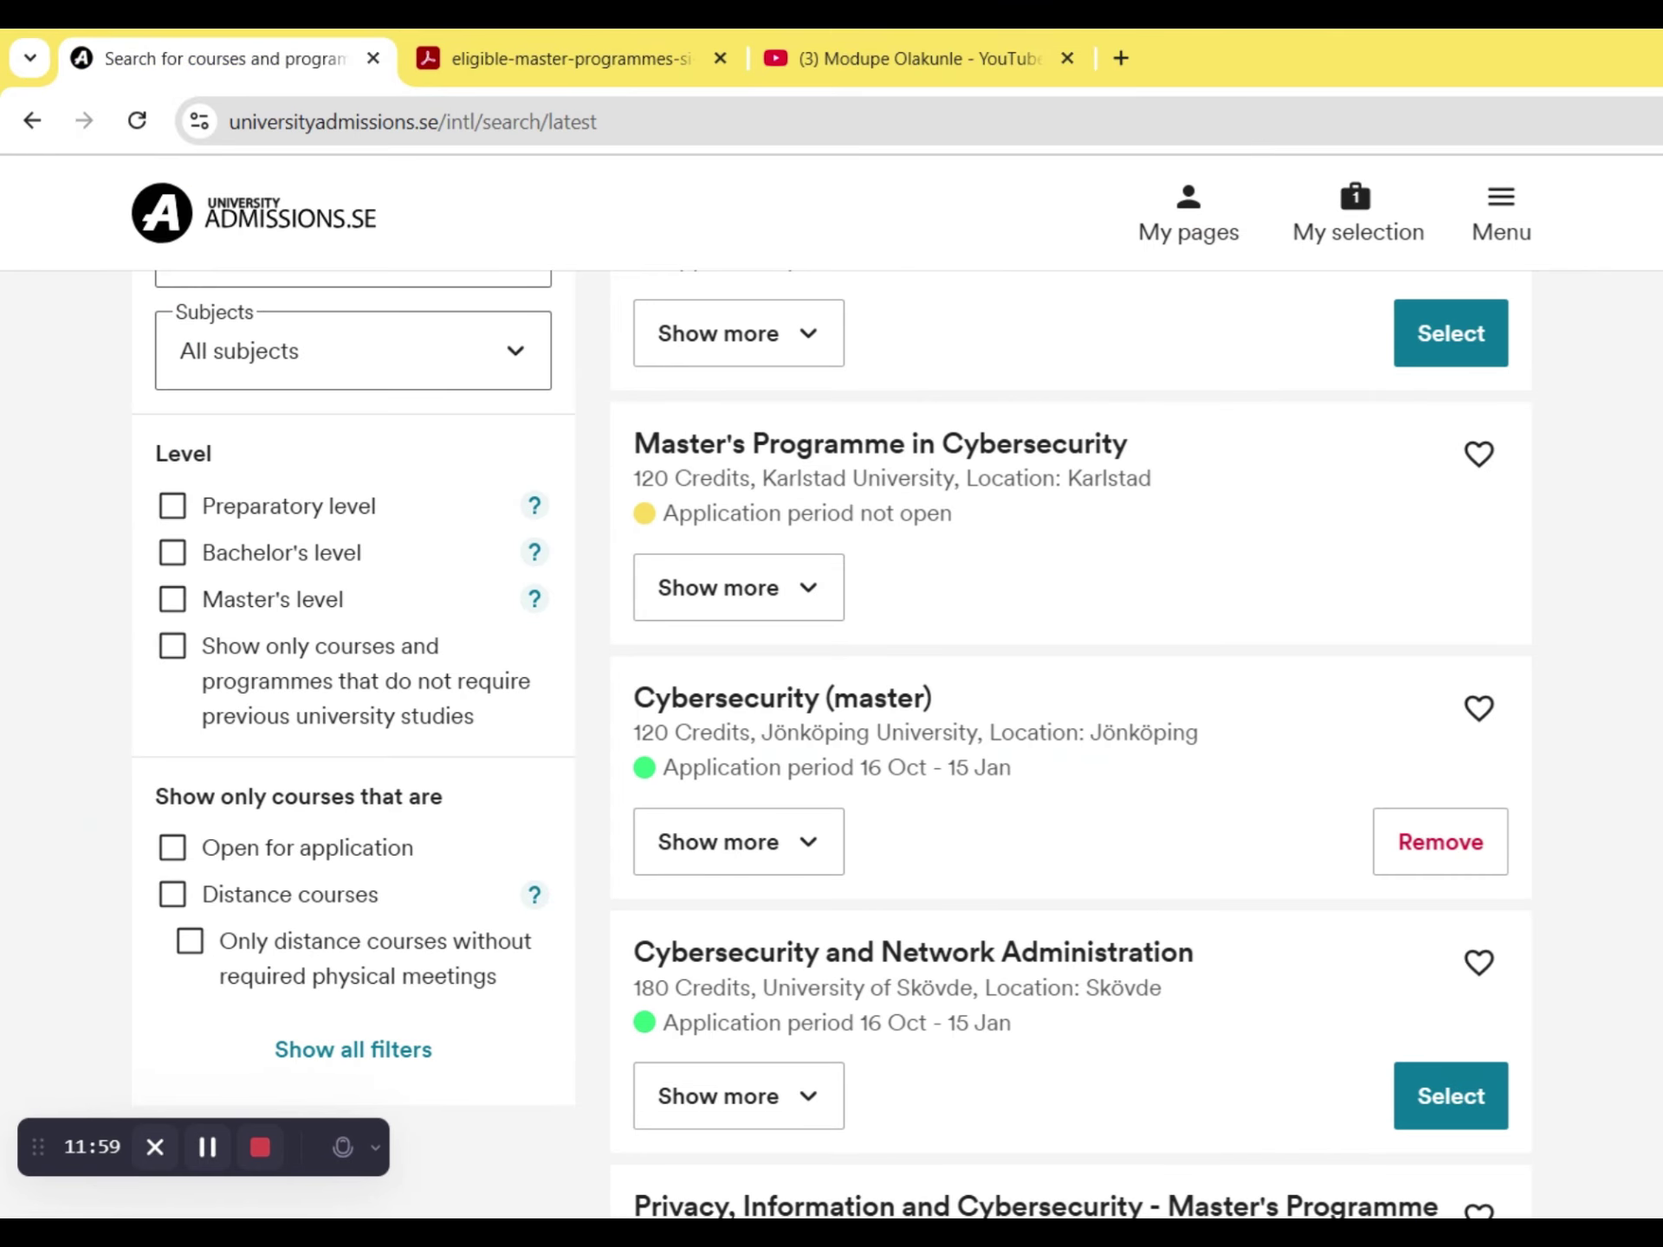
- Replace the course search keyword with "data science" for Autumn 2026 and browse the matching programmes
scroll(1626, 289, up, 15)
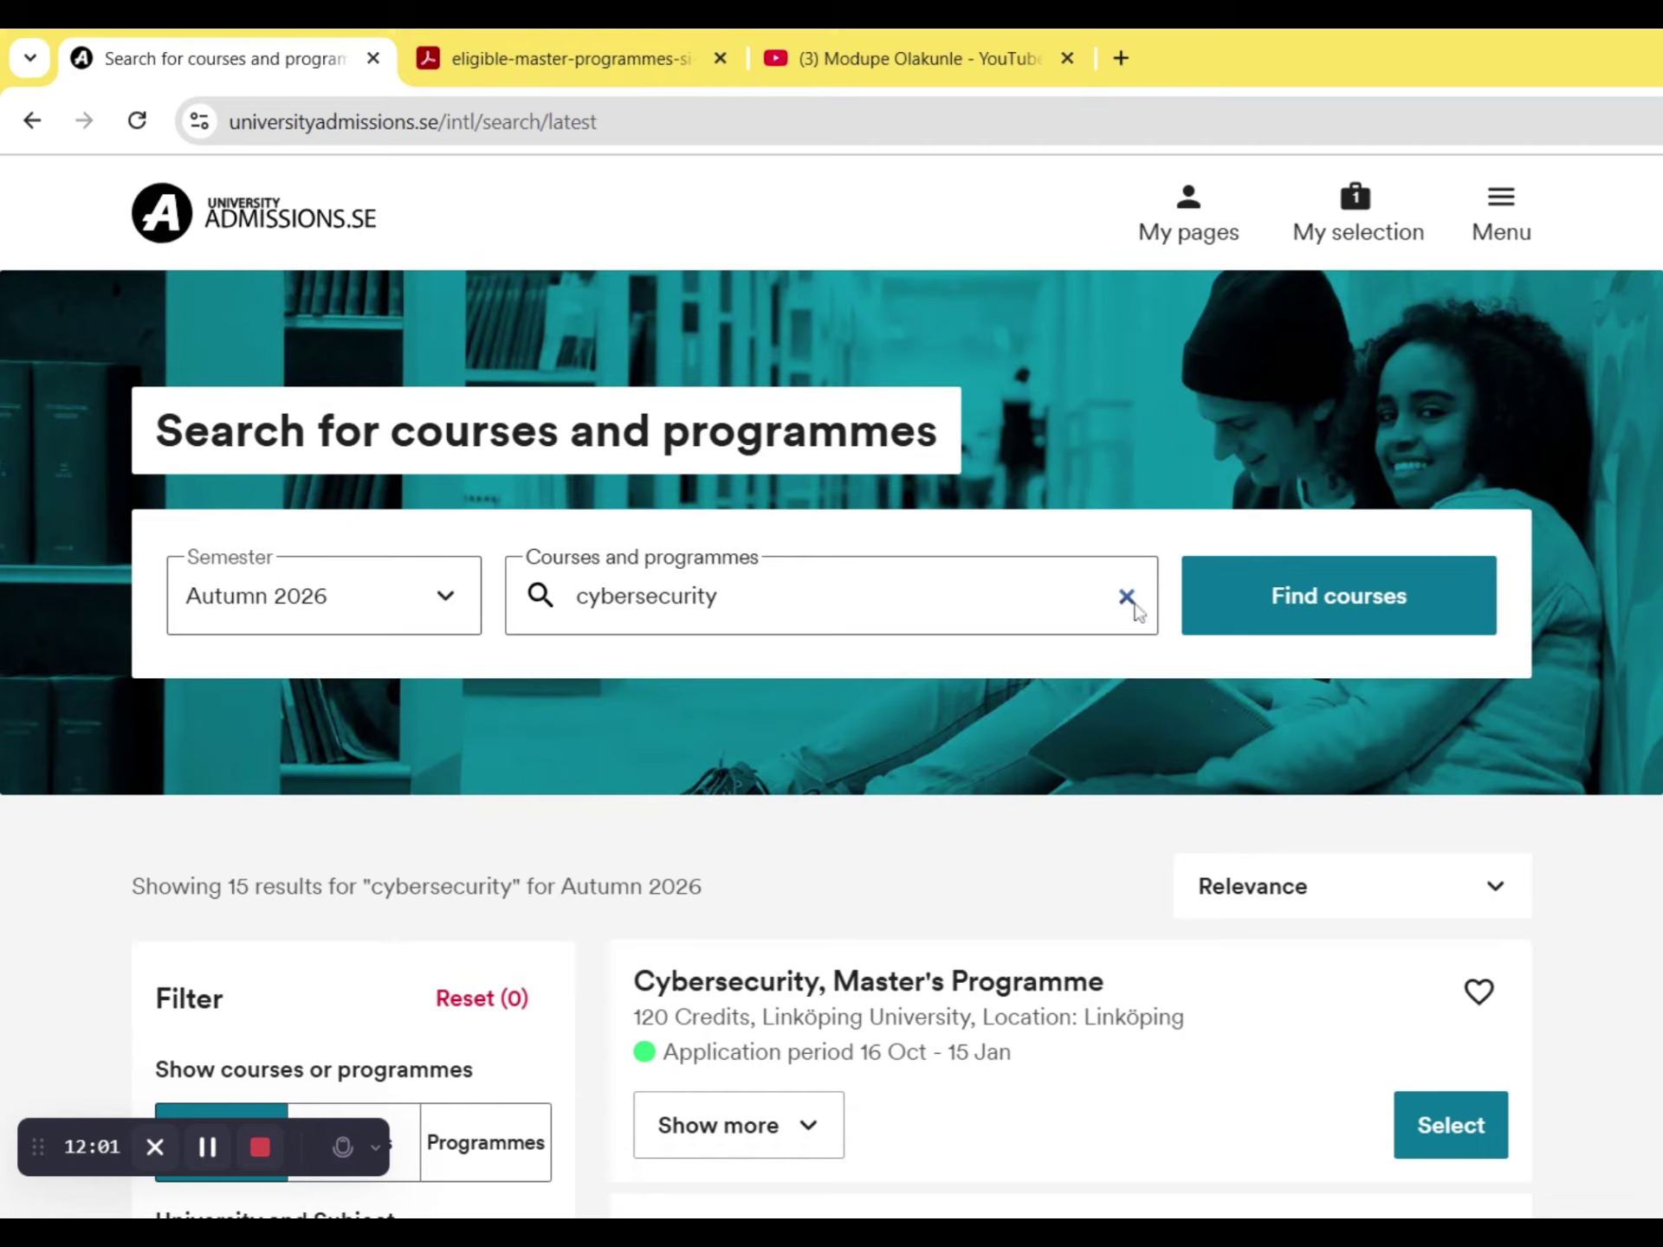
click(1126, 597)
text(dat)
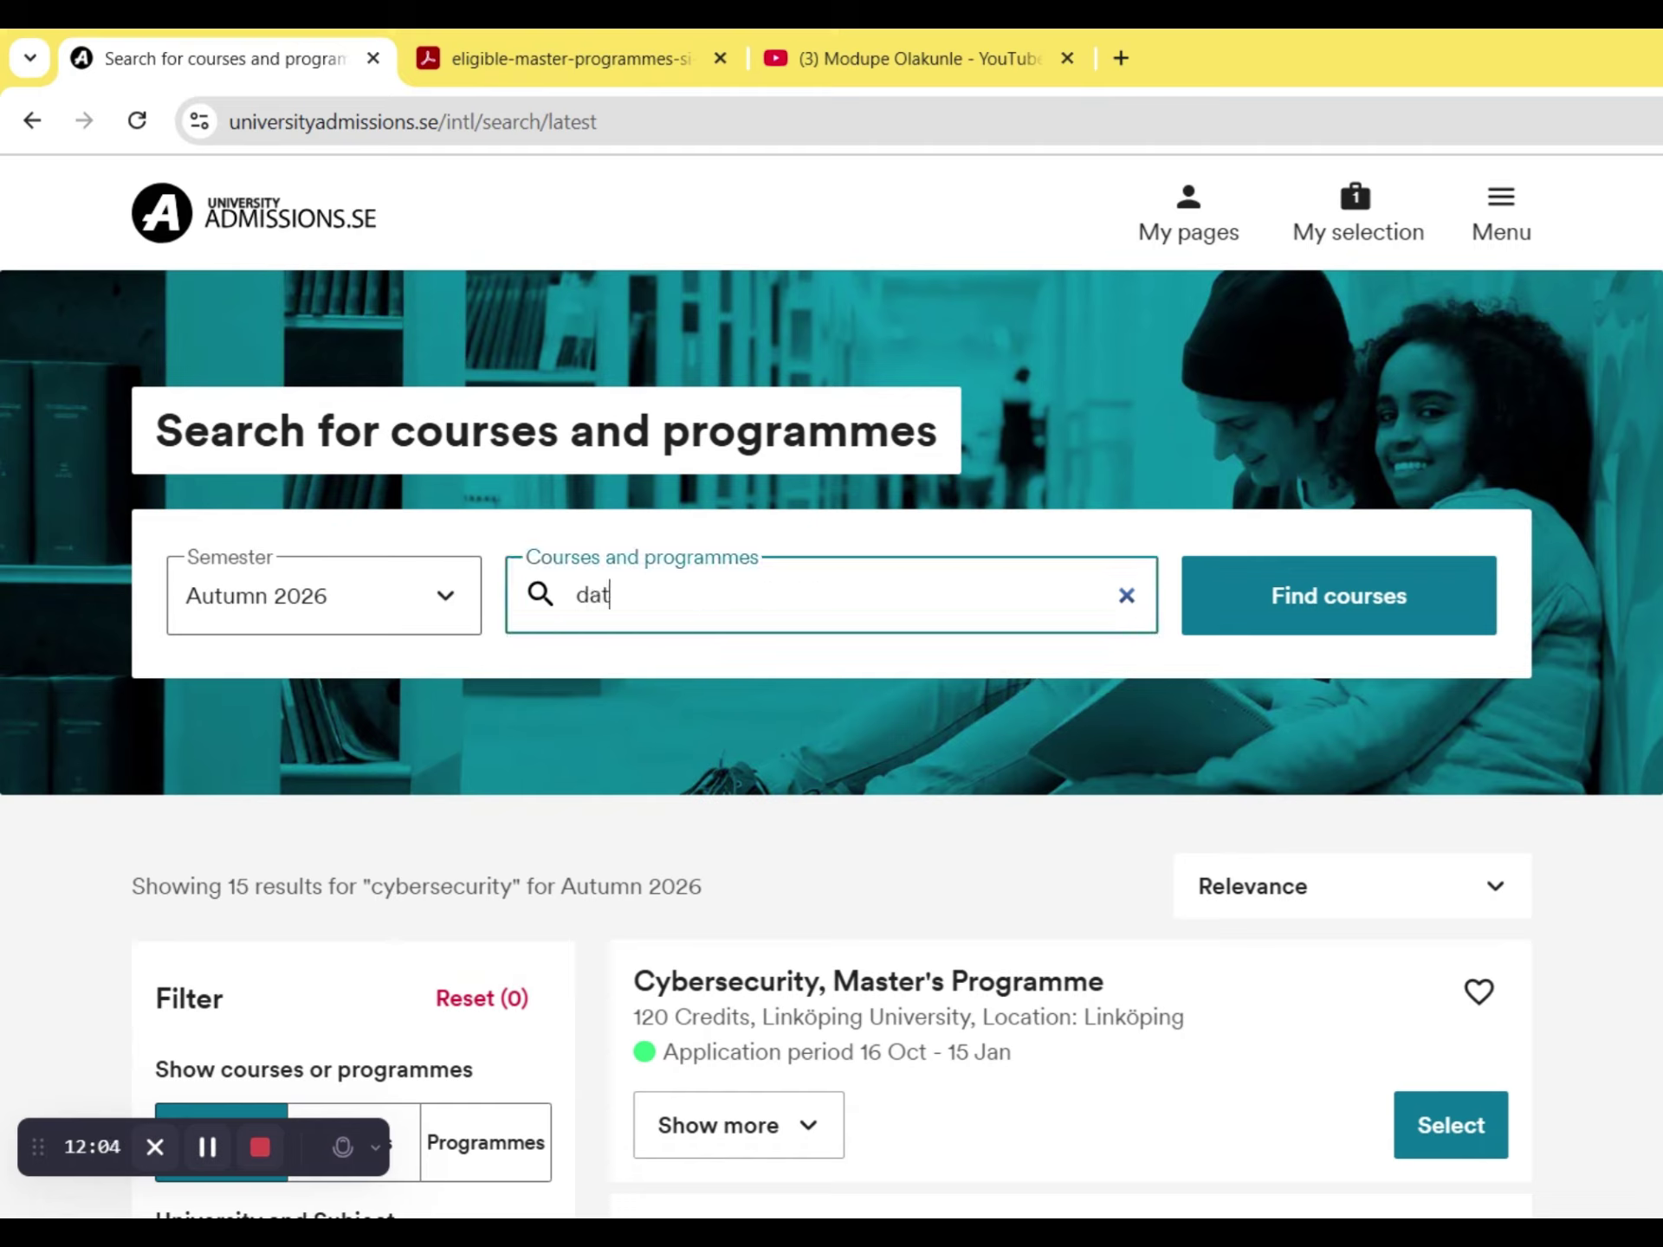
text(a science)
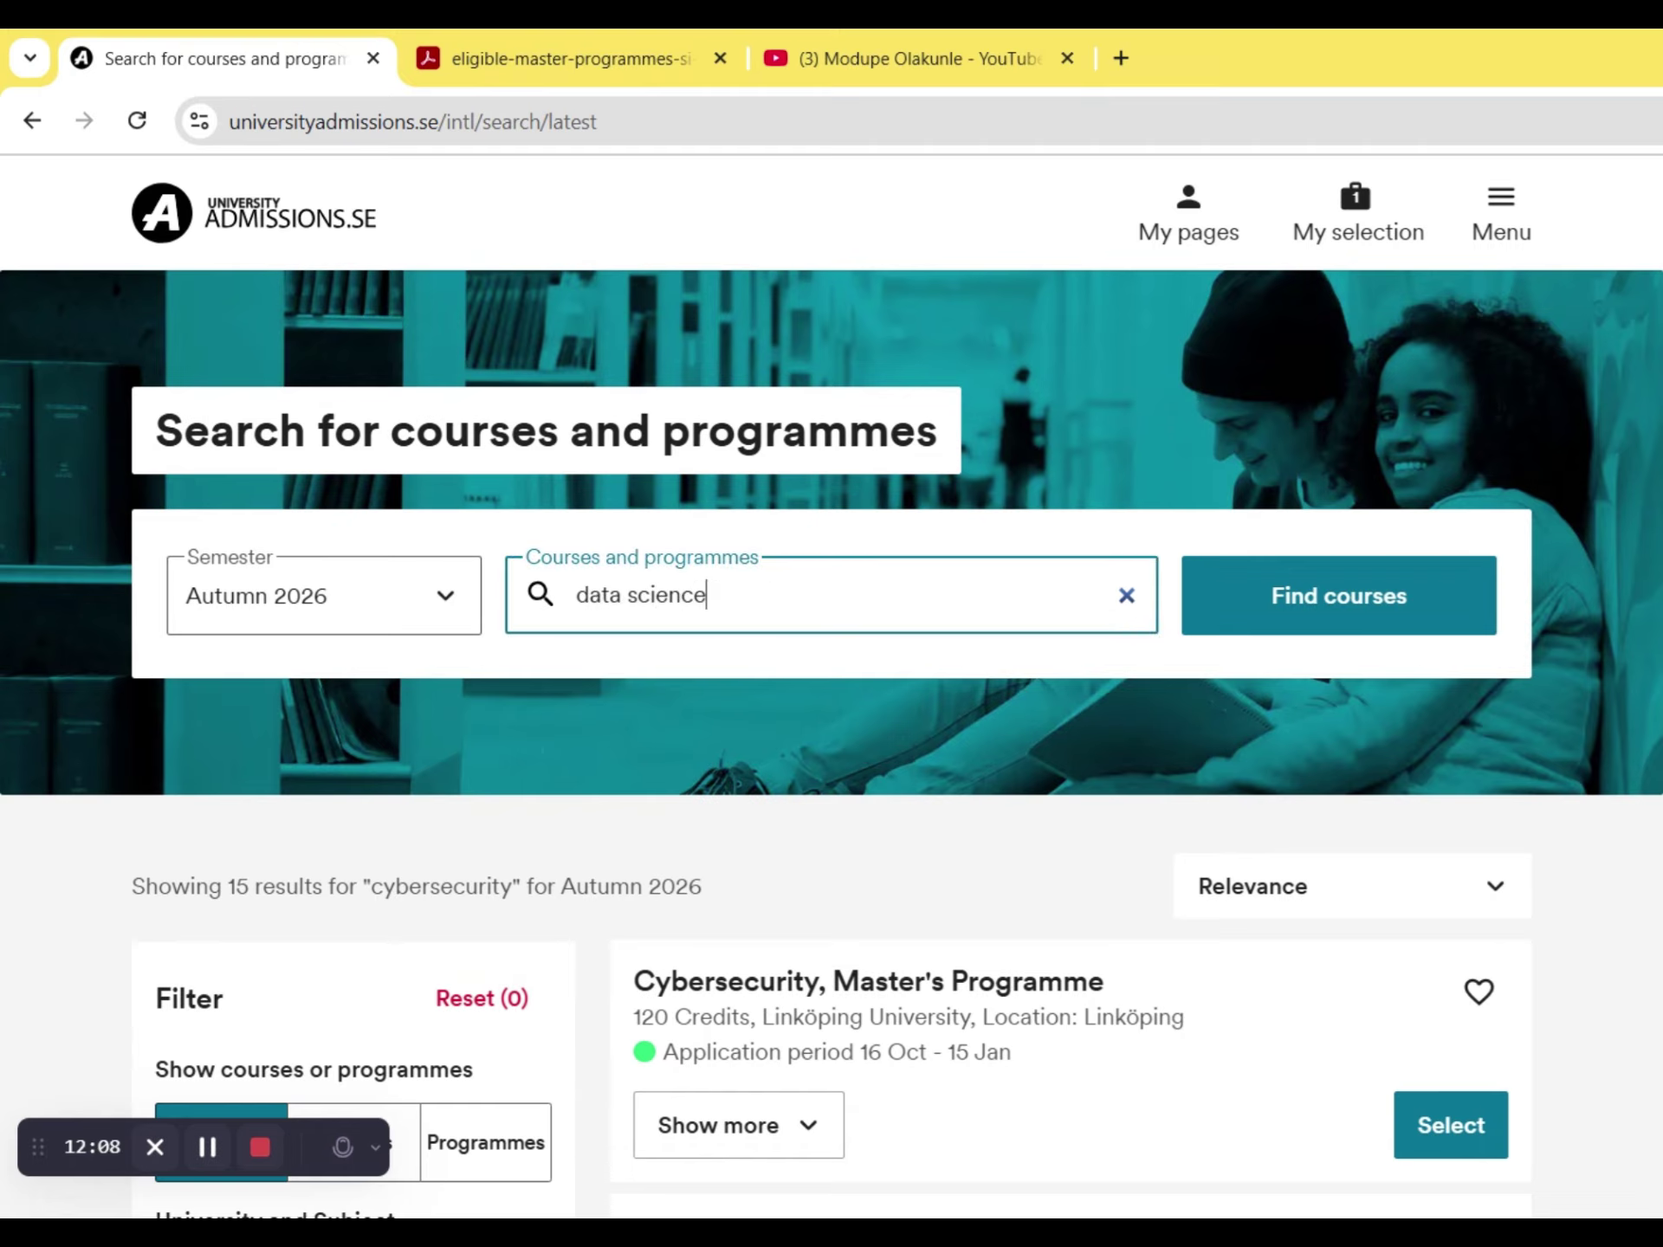
click(1276, 606)
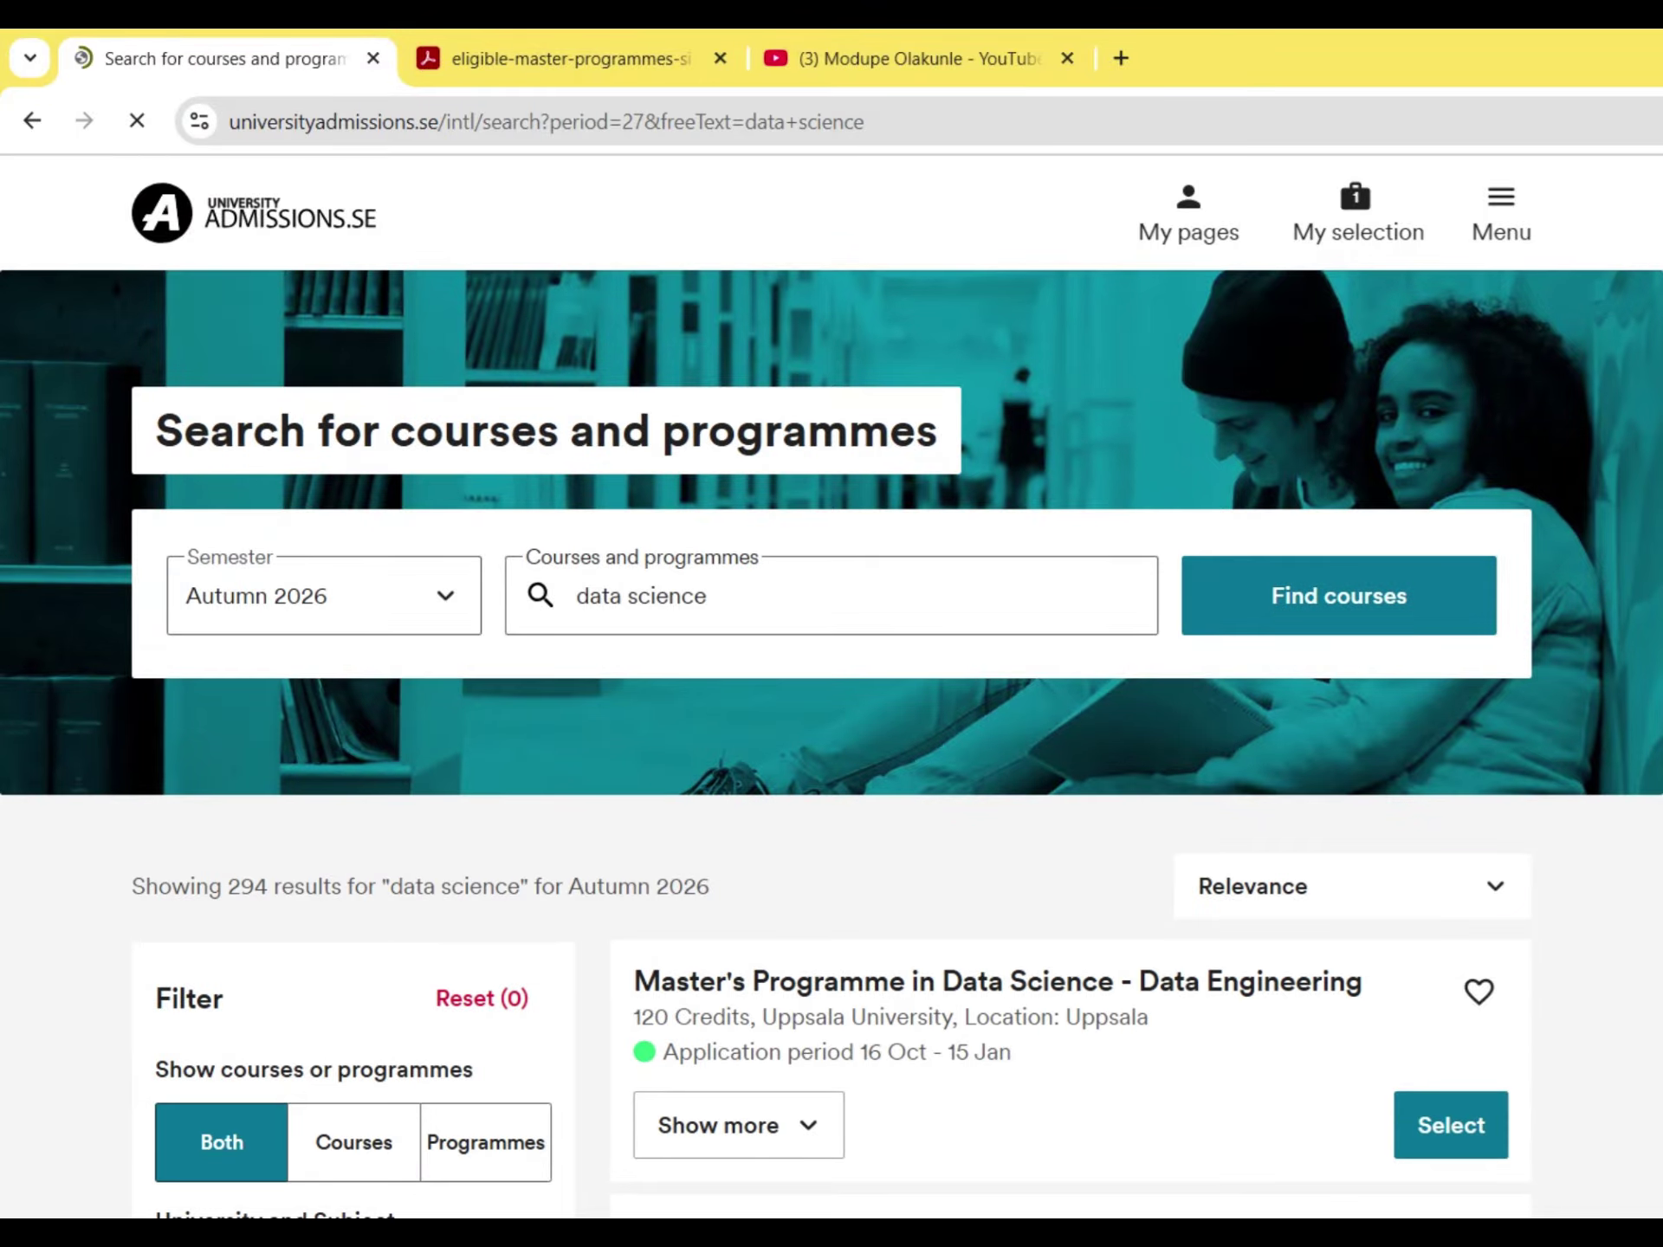
scroll(831, 745, down, 3)
scroll(831, 745, down, 10)
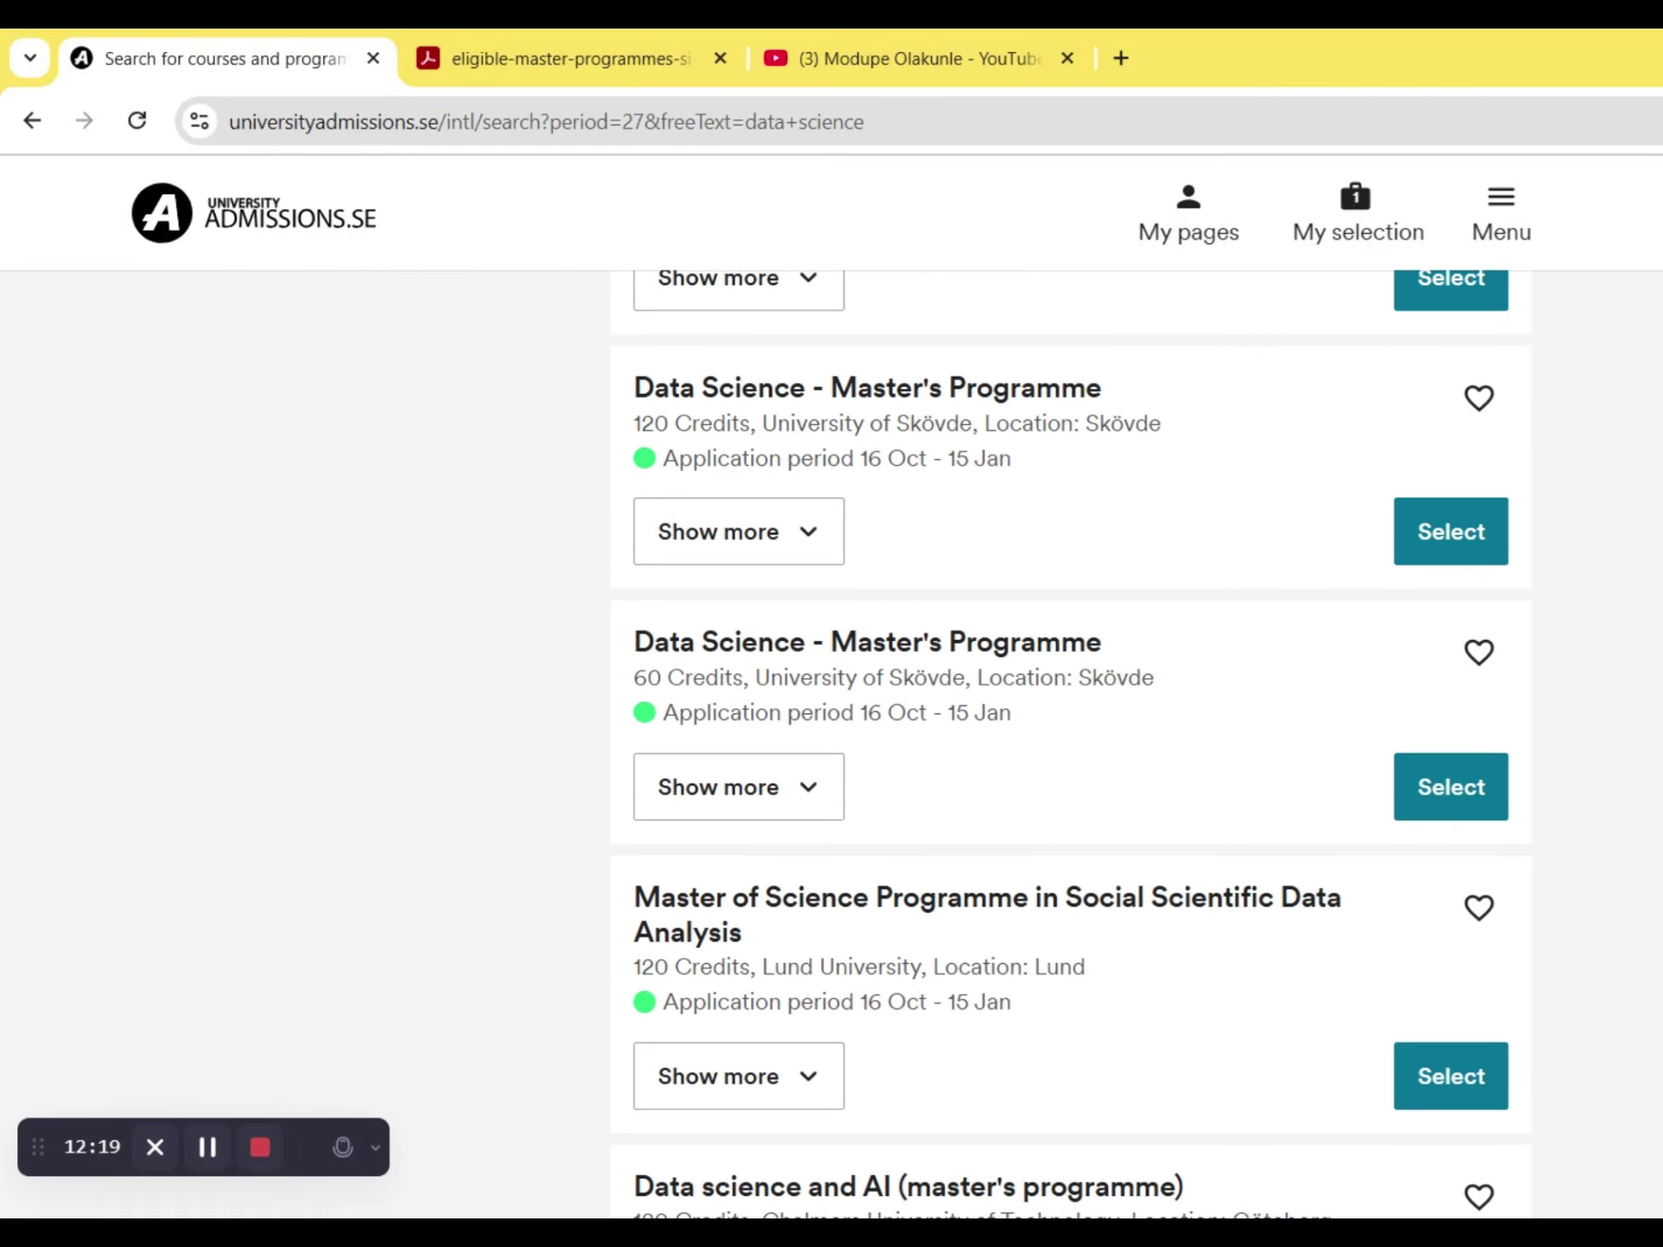
scroll(832, 745, down, 4)
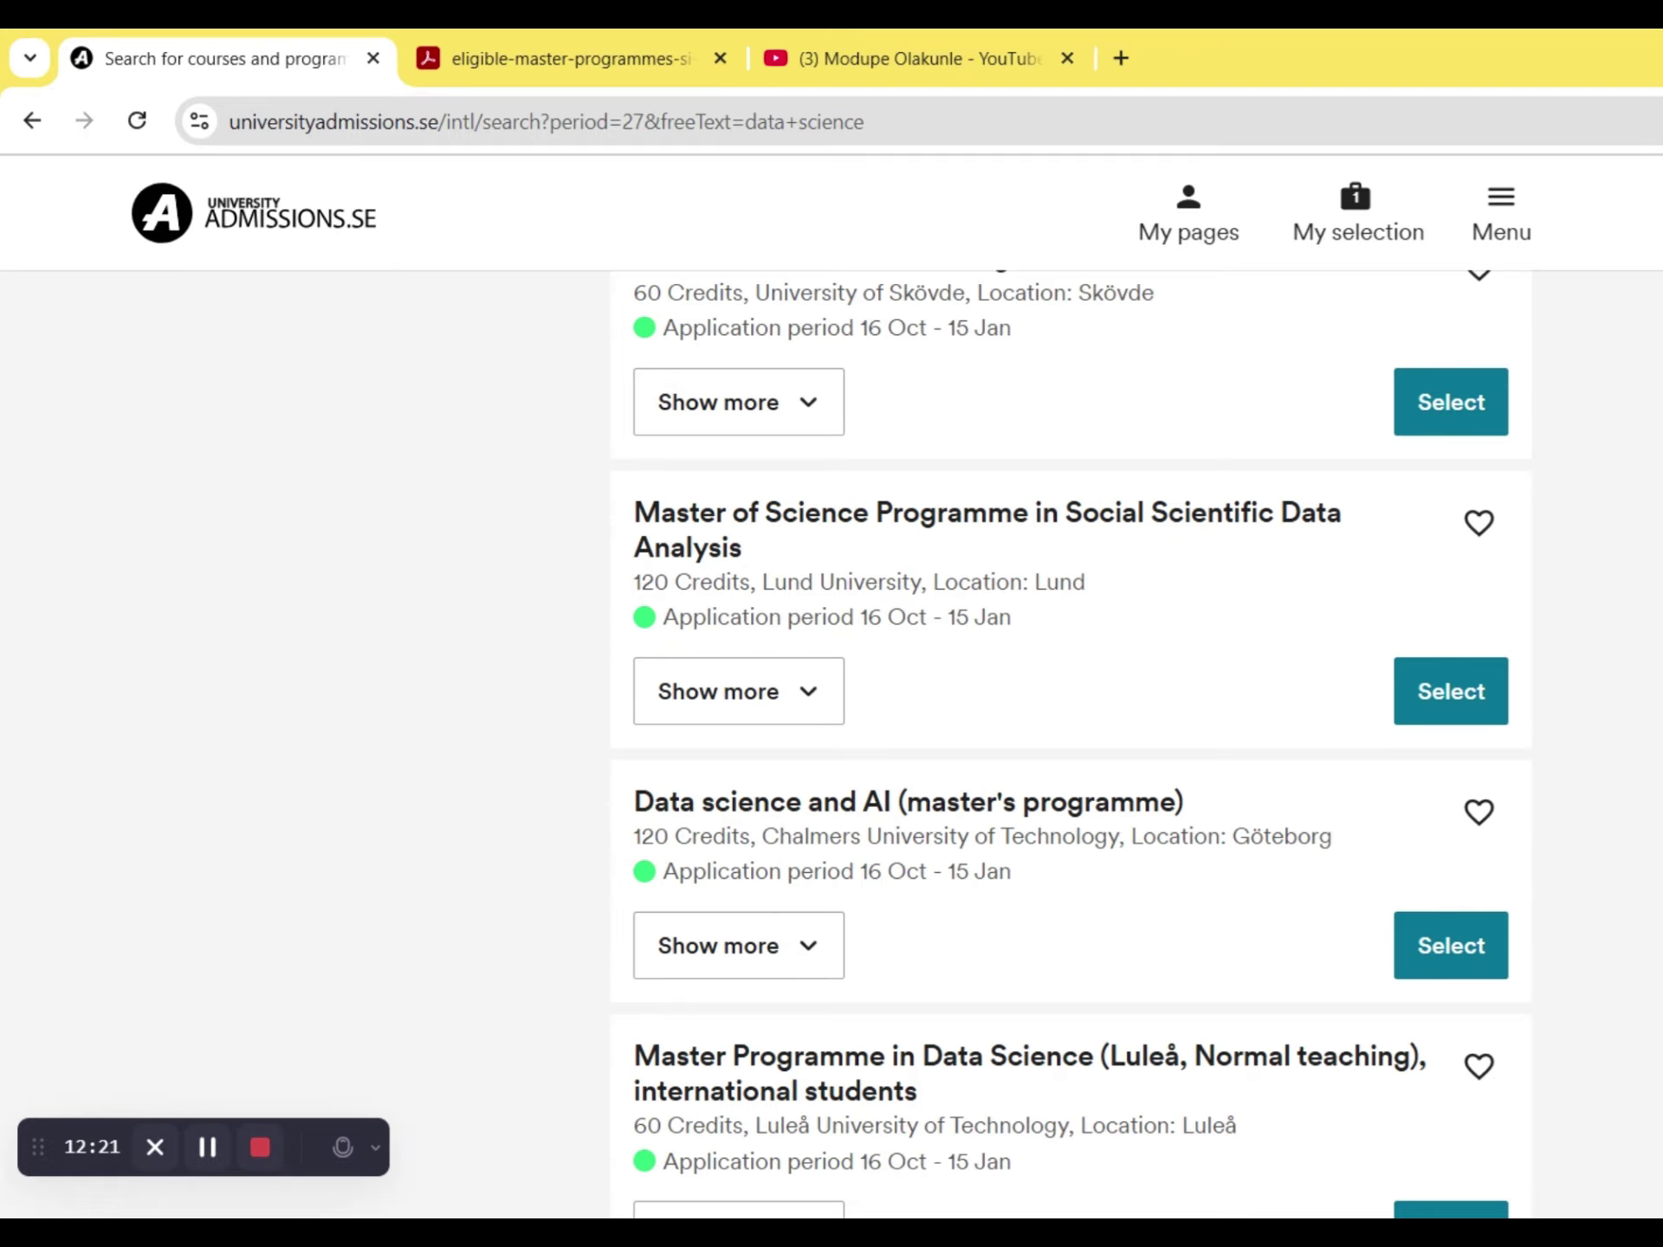
scroll(1071, 743, down, 12)
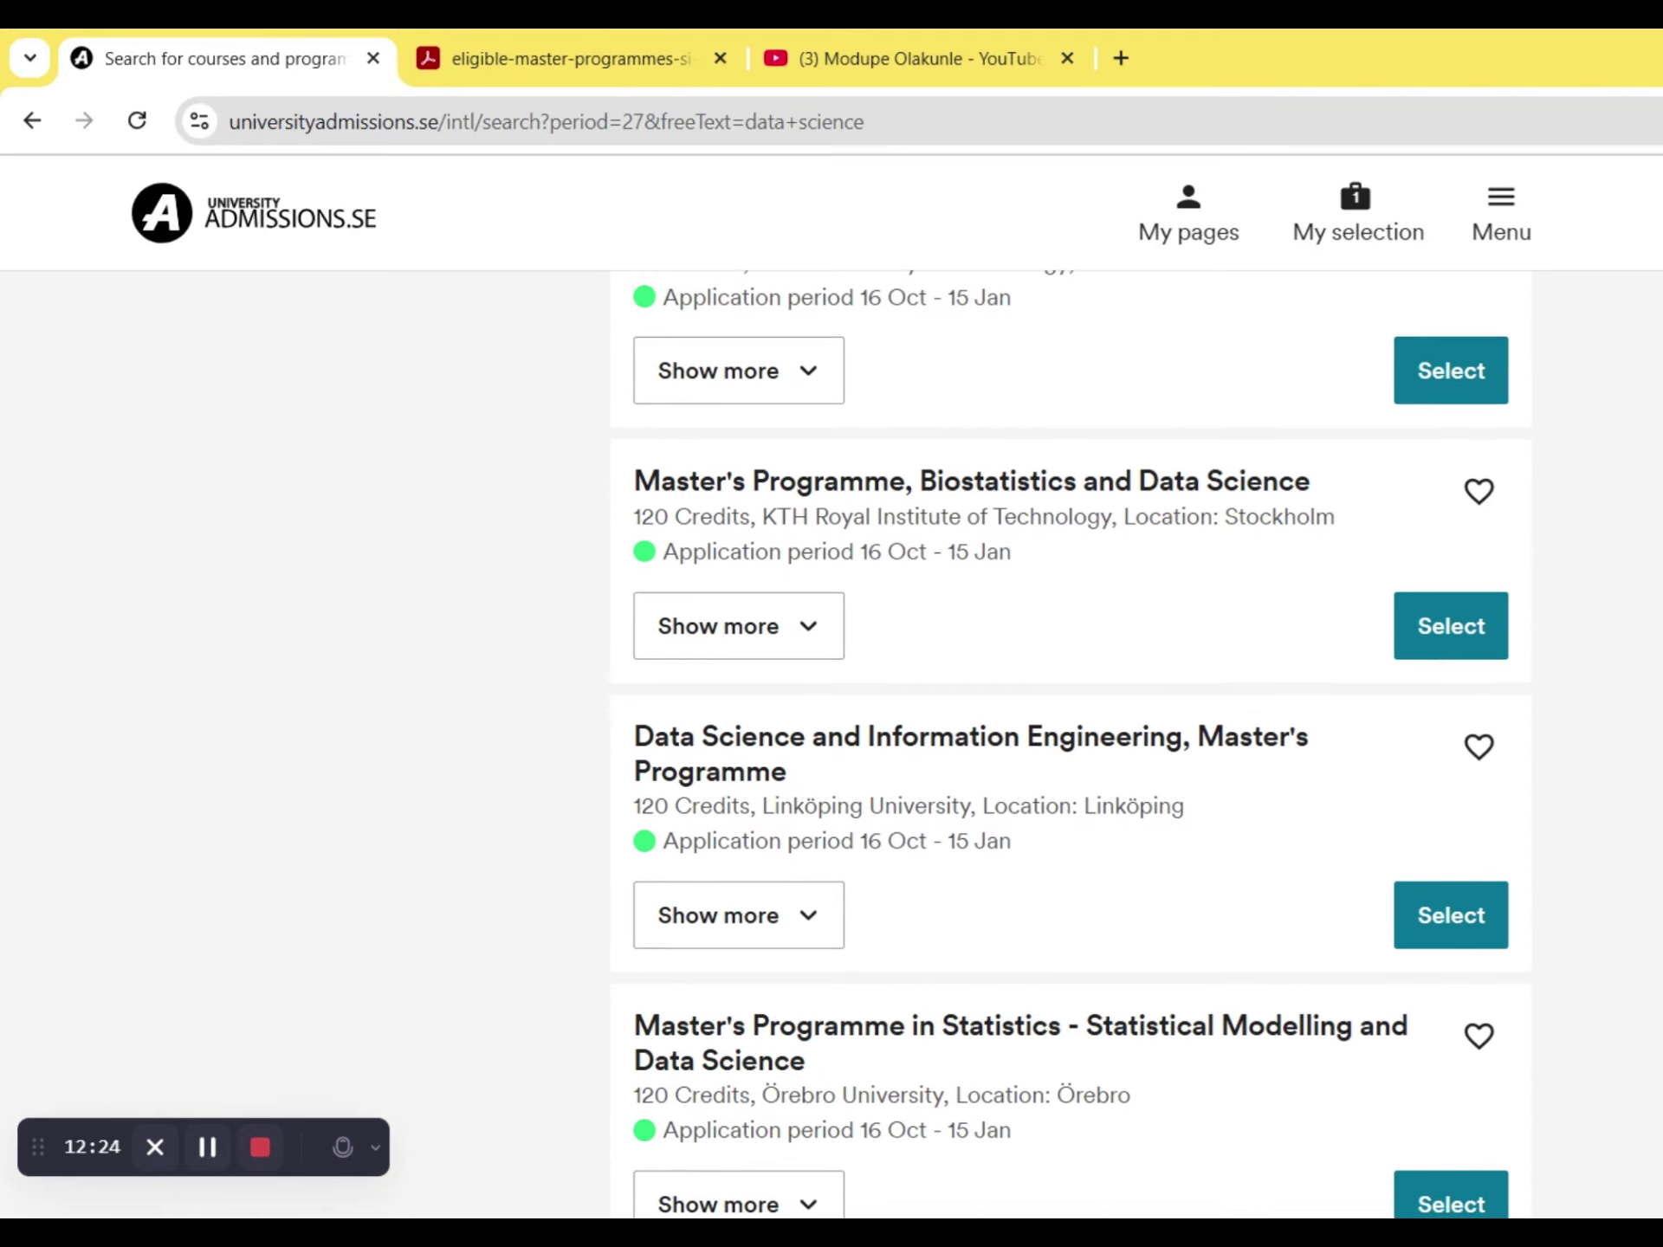
scroll(1071, 743, down, 7)
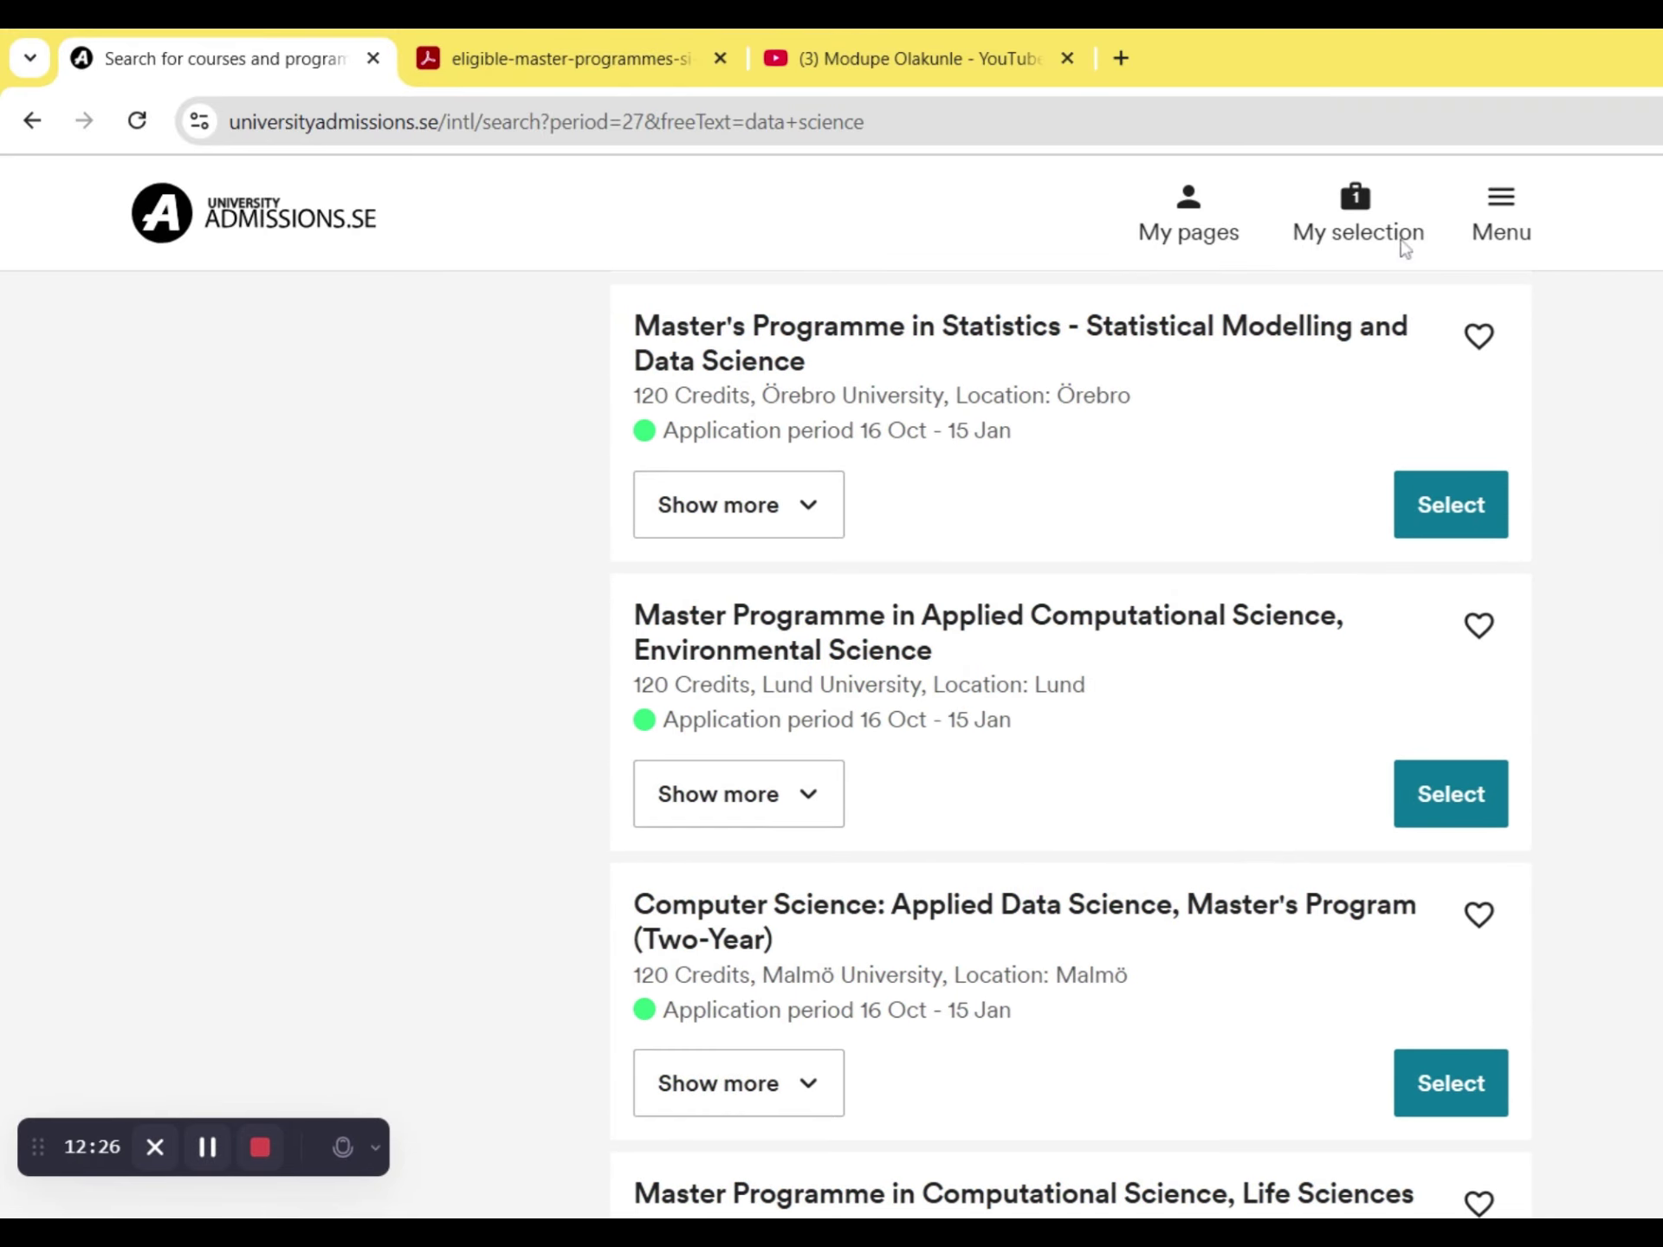
- Check pages 1 to 4 of the eligible programmes PDF for data science programmes, and return to the course search results
click(663, 54)
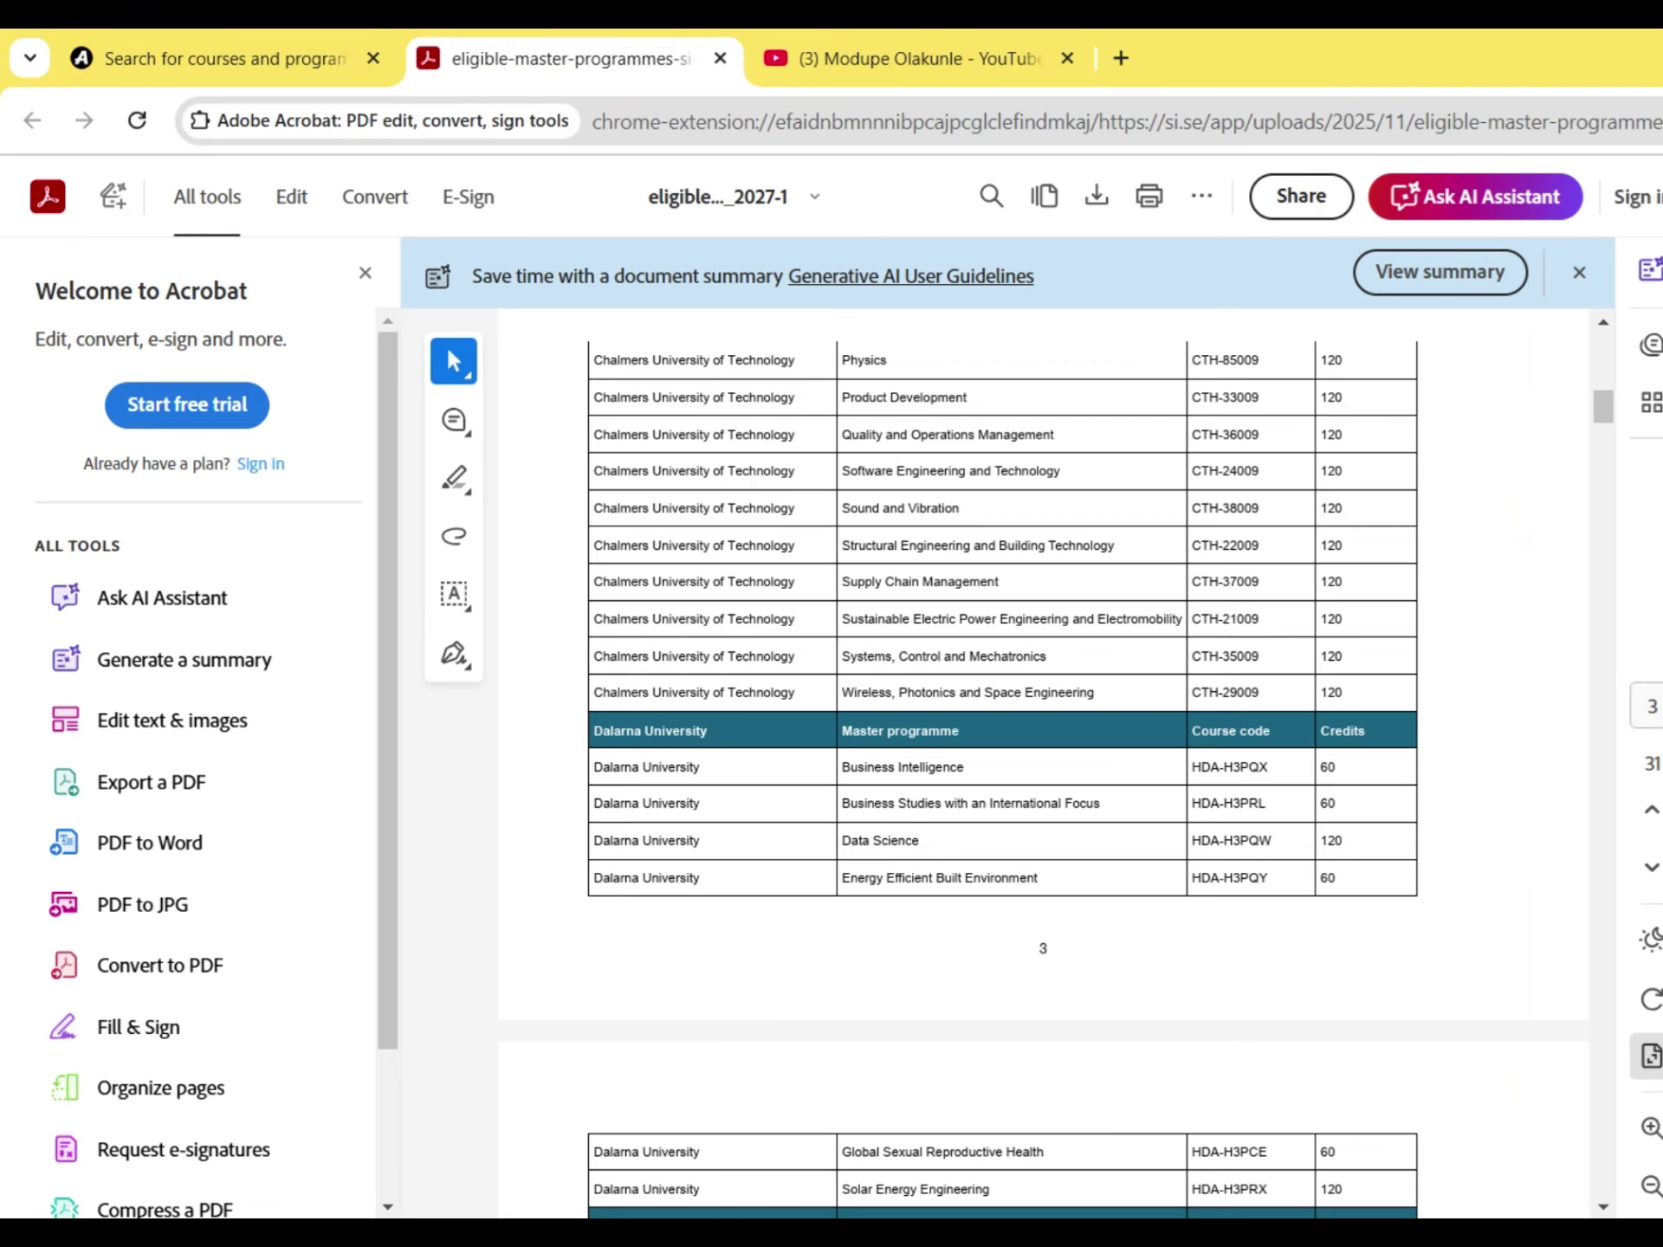
drag(1604, 405, 1606, 361)
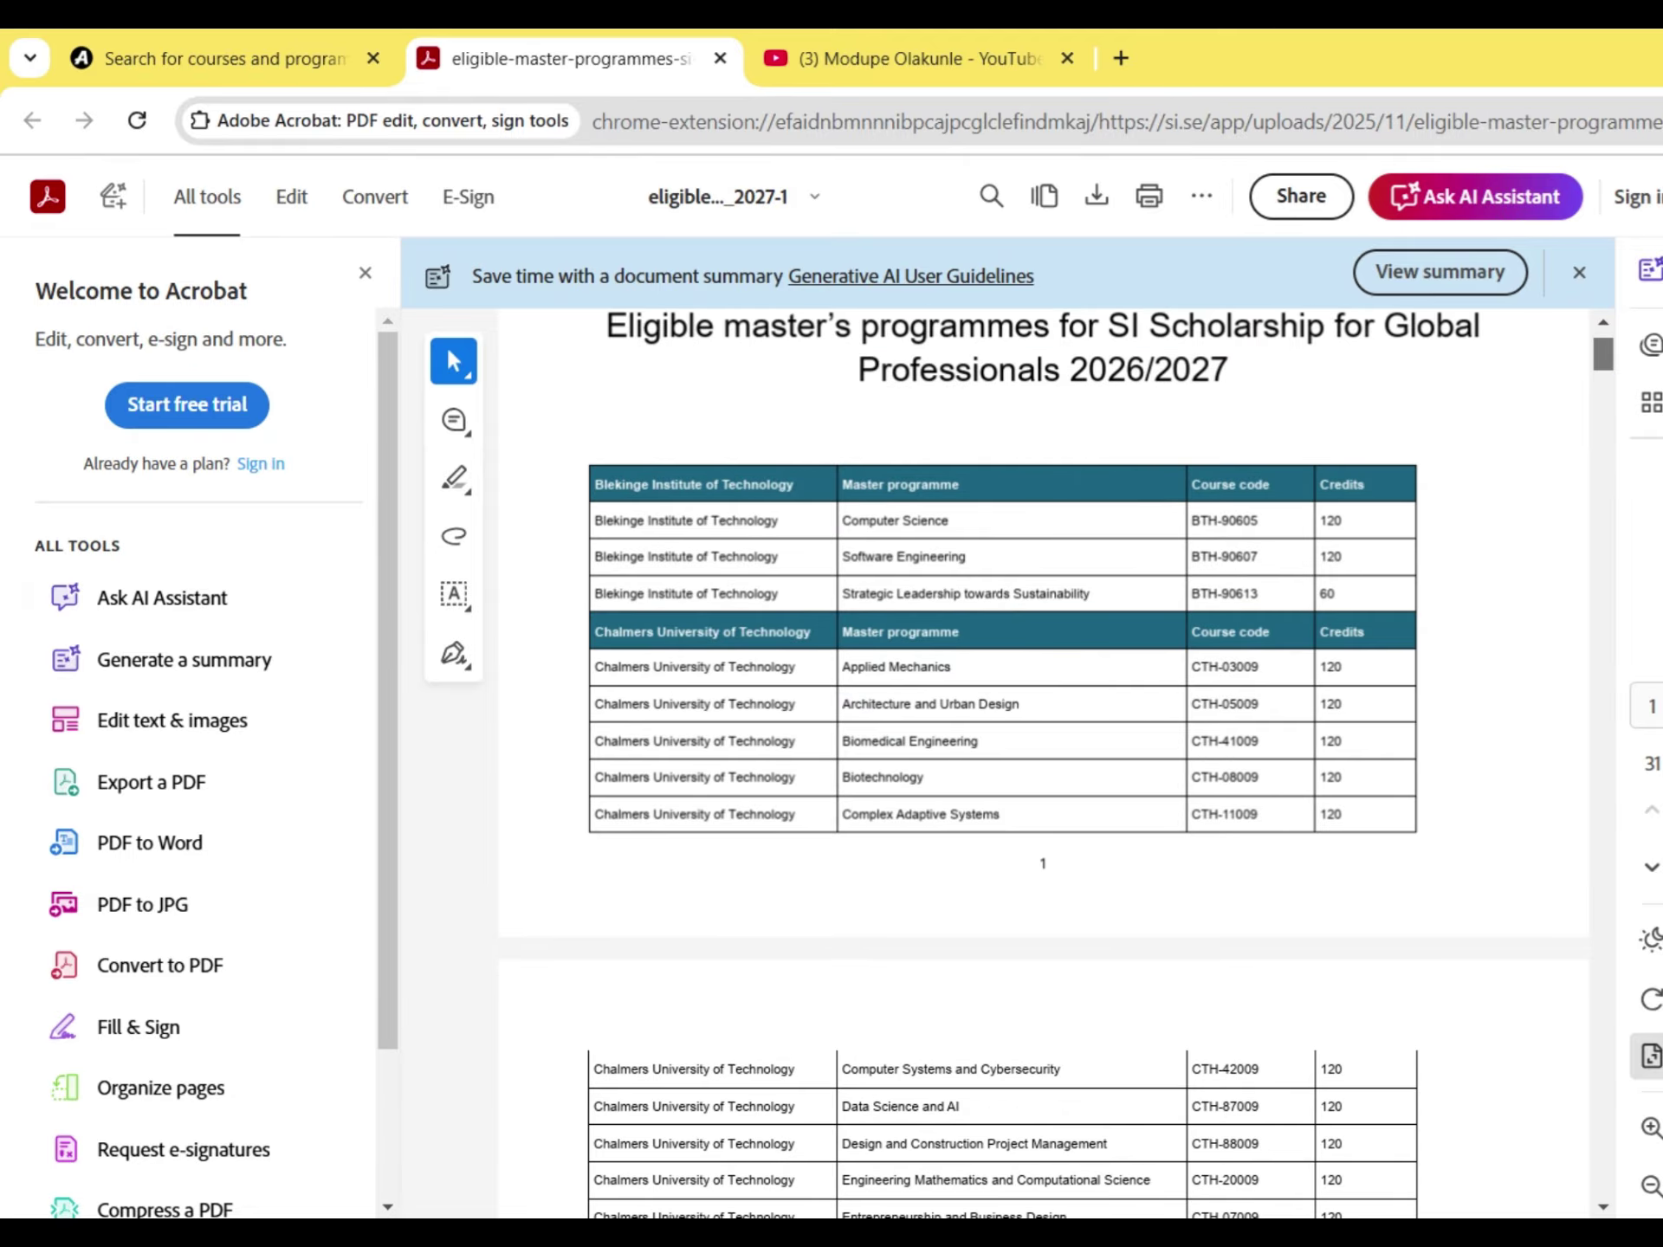
mouse_move(1603, 351)
mouse_down()
mouse_move(1601, 394)
mouse_move(1600, 346)
mouse_move(1597, 379)
mouse_up()
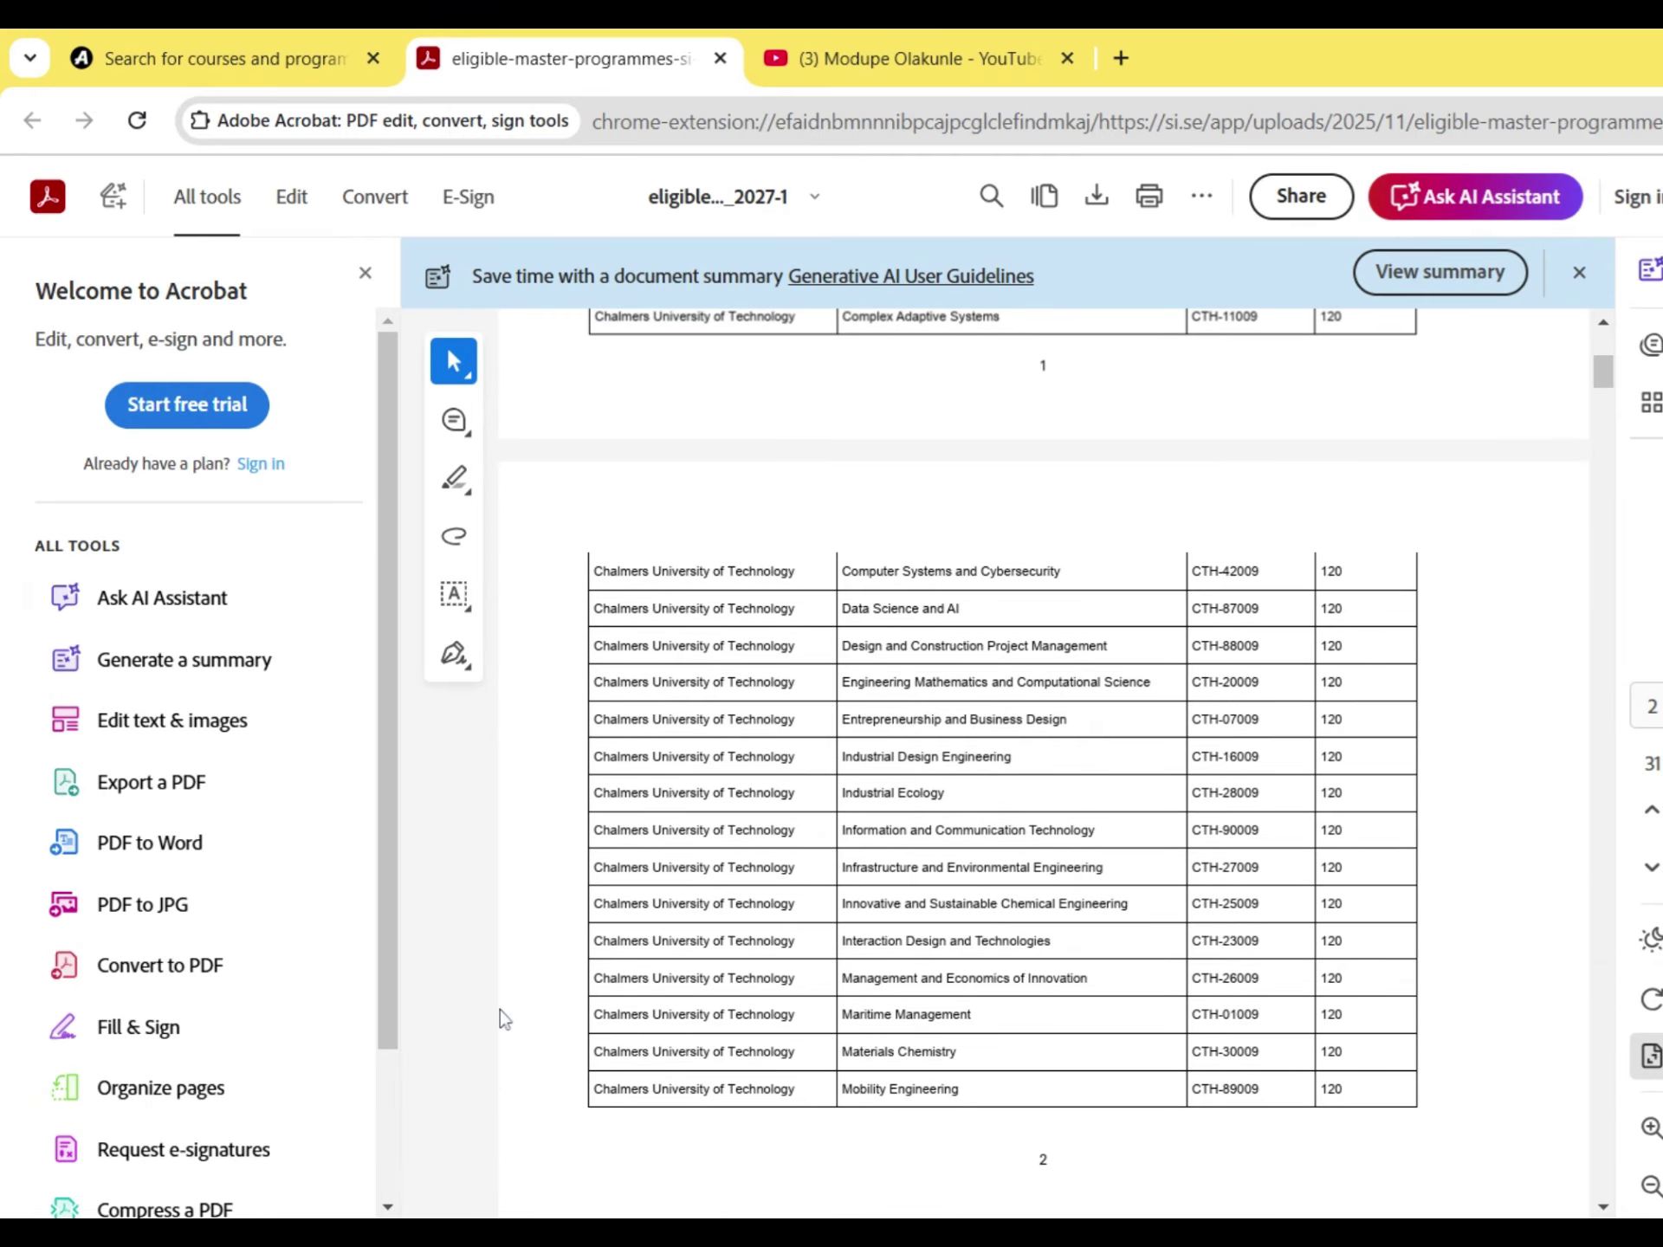
drag(1602, 373, 1603, 433)
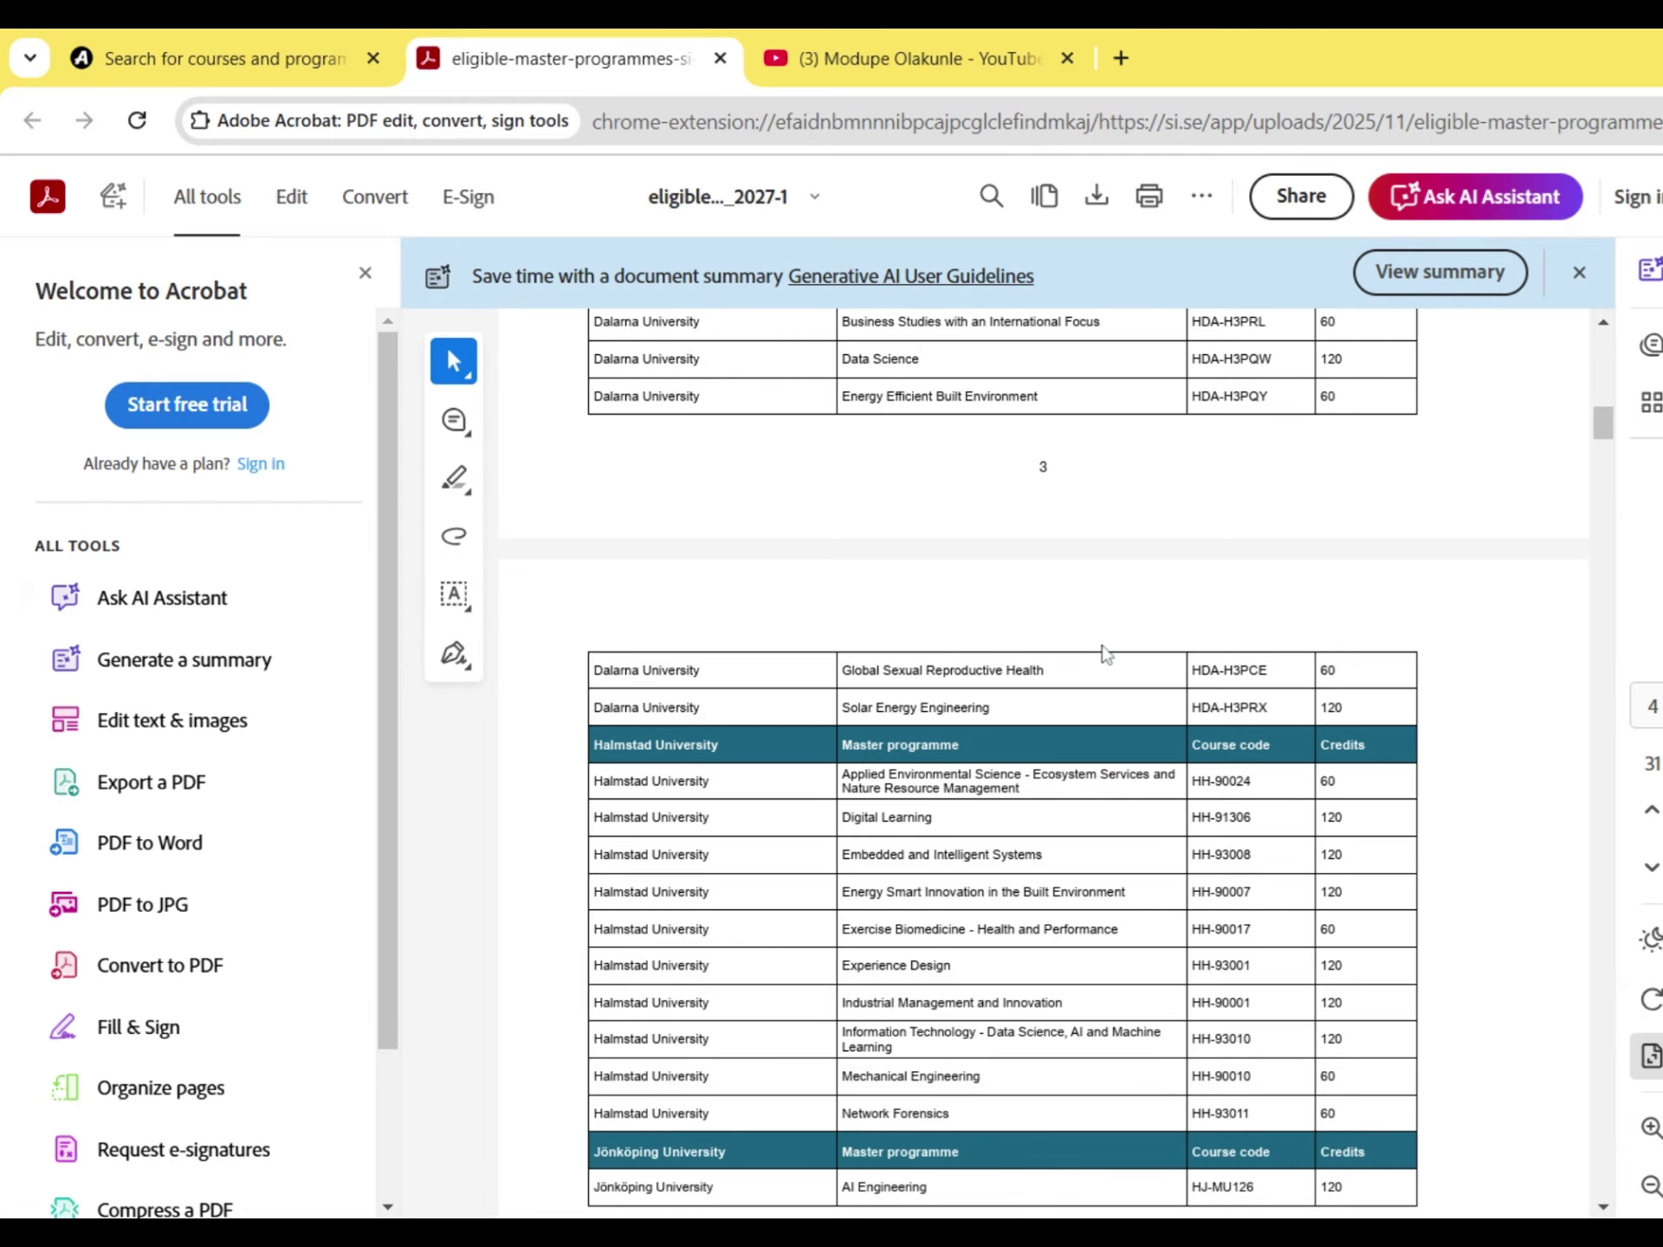
click(295, 59)
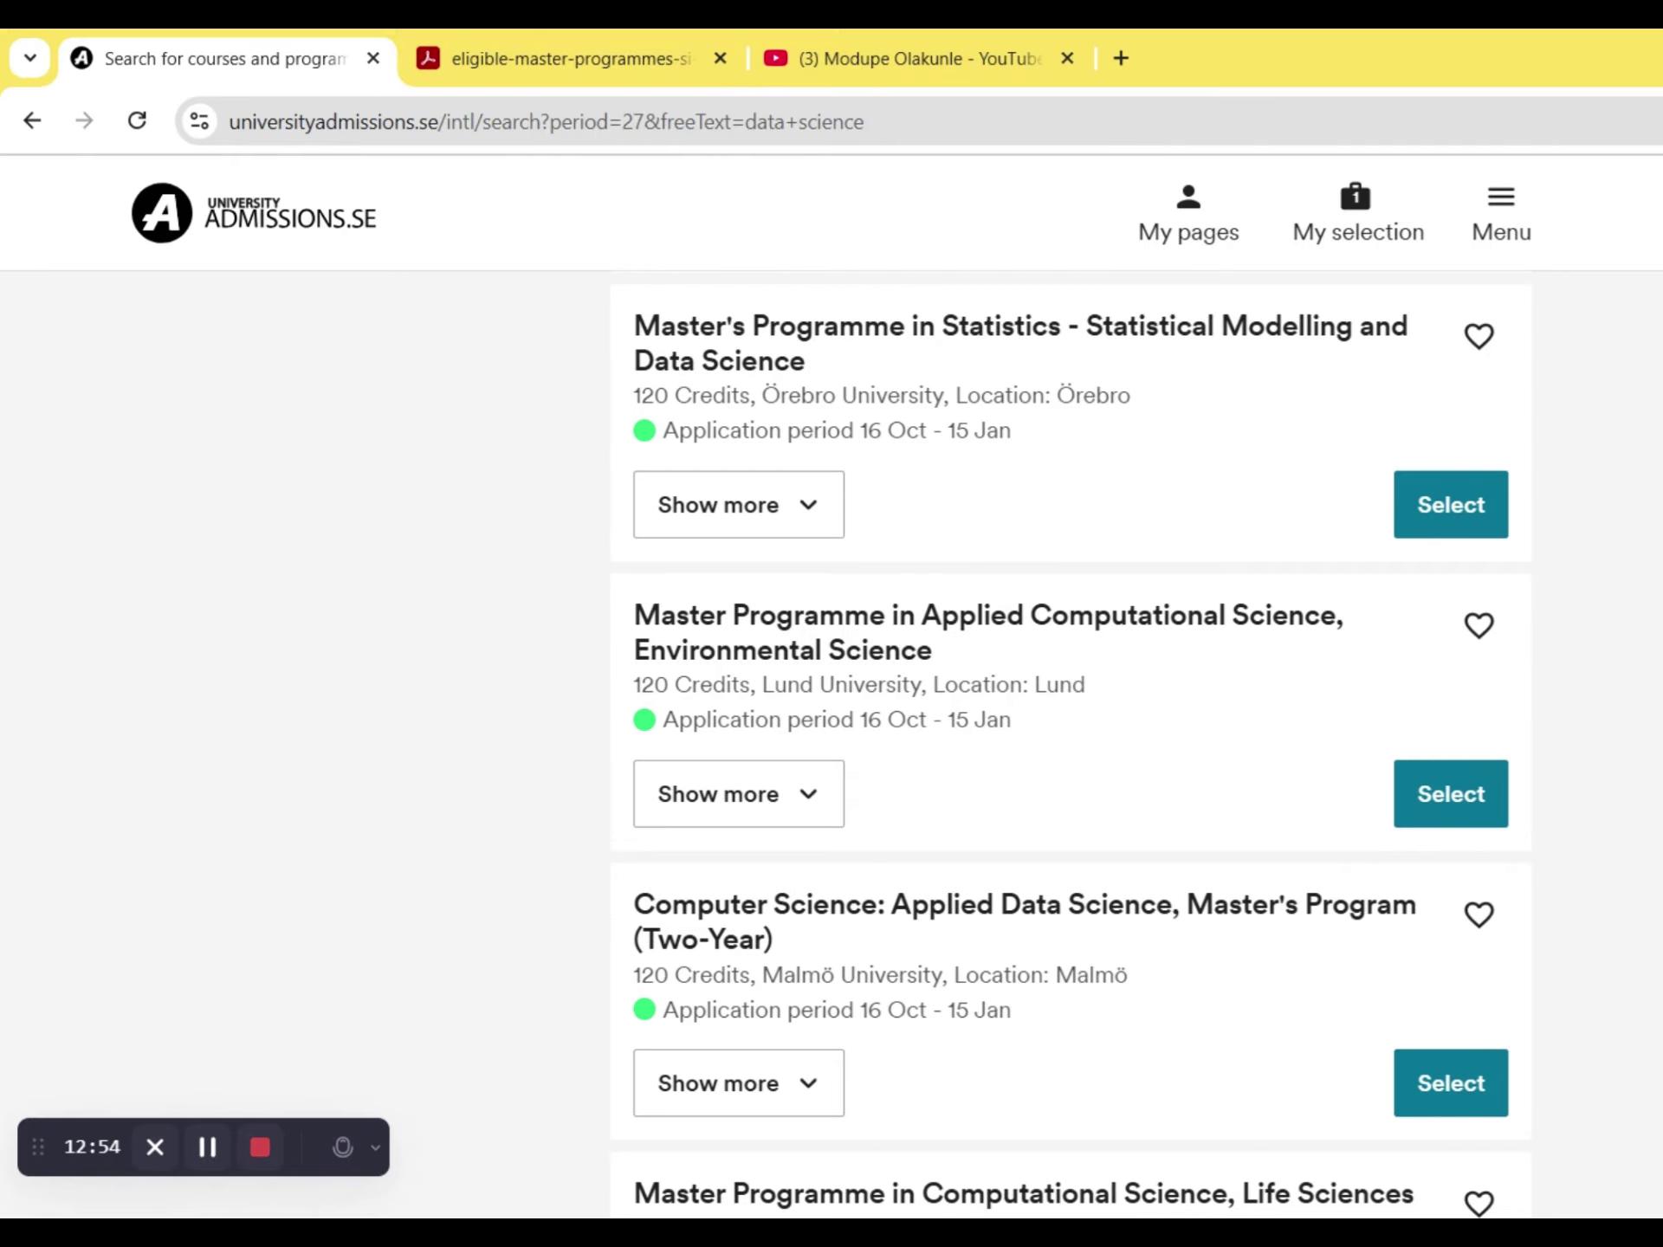
- Compare the data science search results with the eligible programmes PDF, checking Lund University's programmes on page 11
scroll(1071, 741, down, 5)
scroll(1071, 745, down, 4)
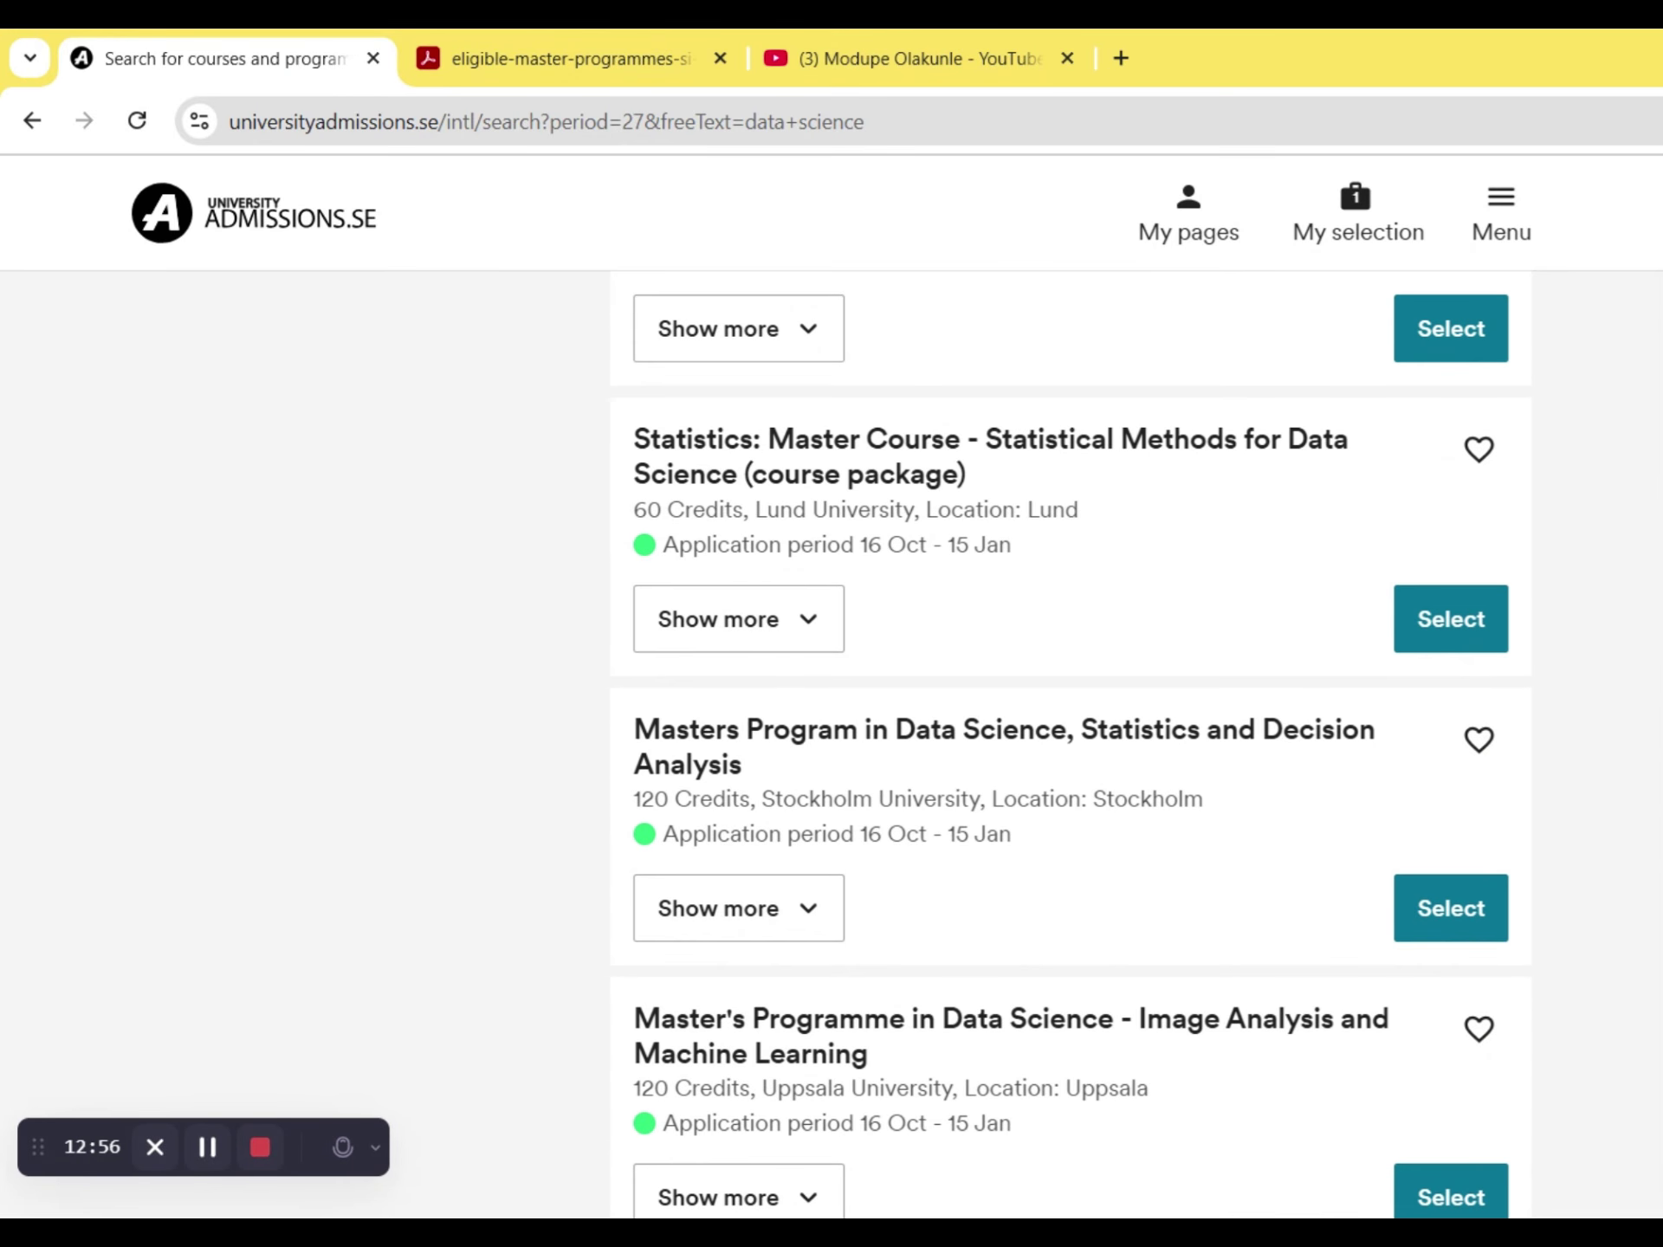
scroll(1070, 747, down, 5)
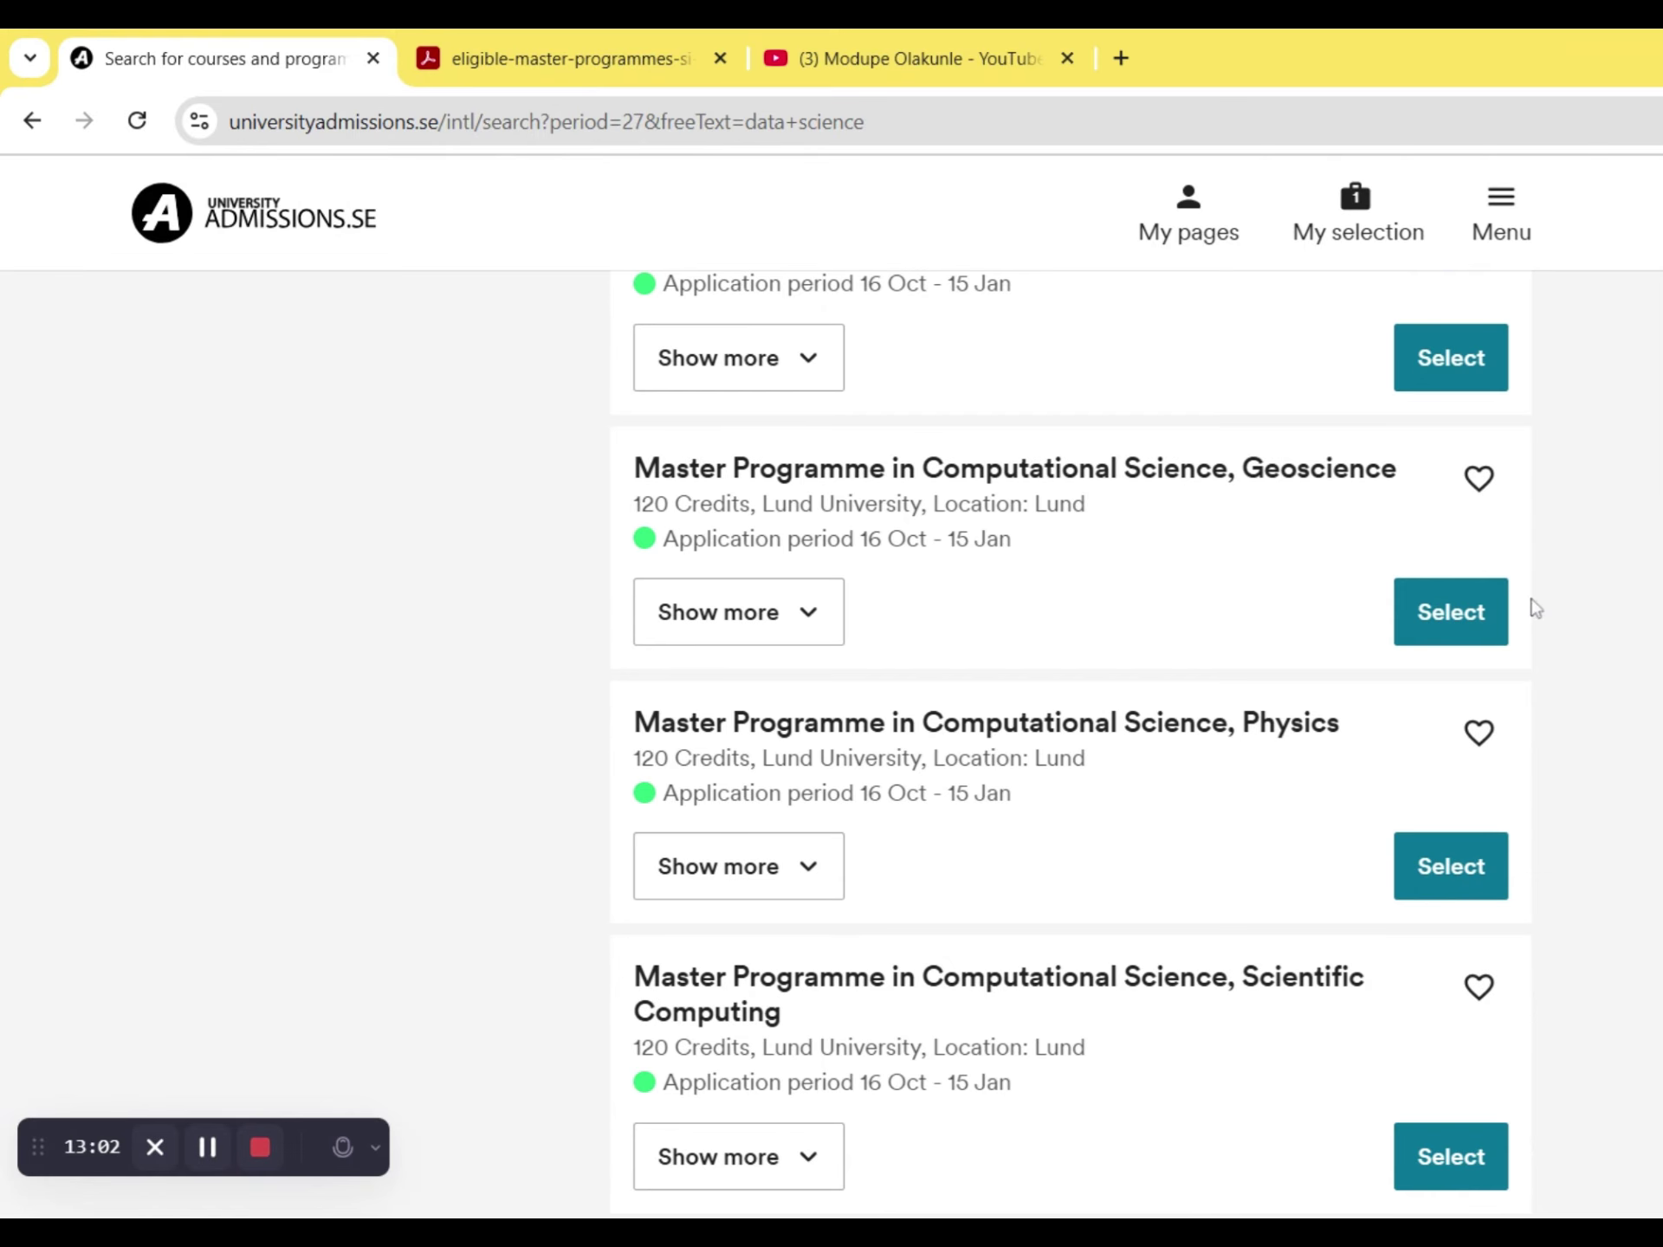
click(477, 73)
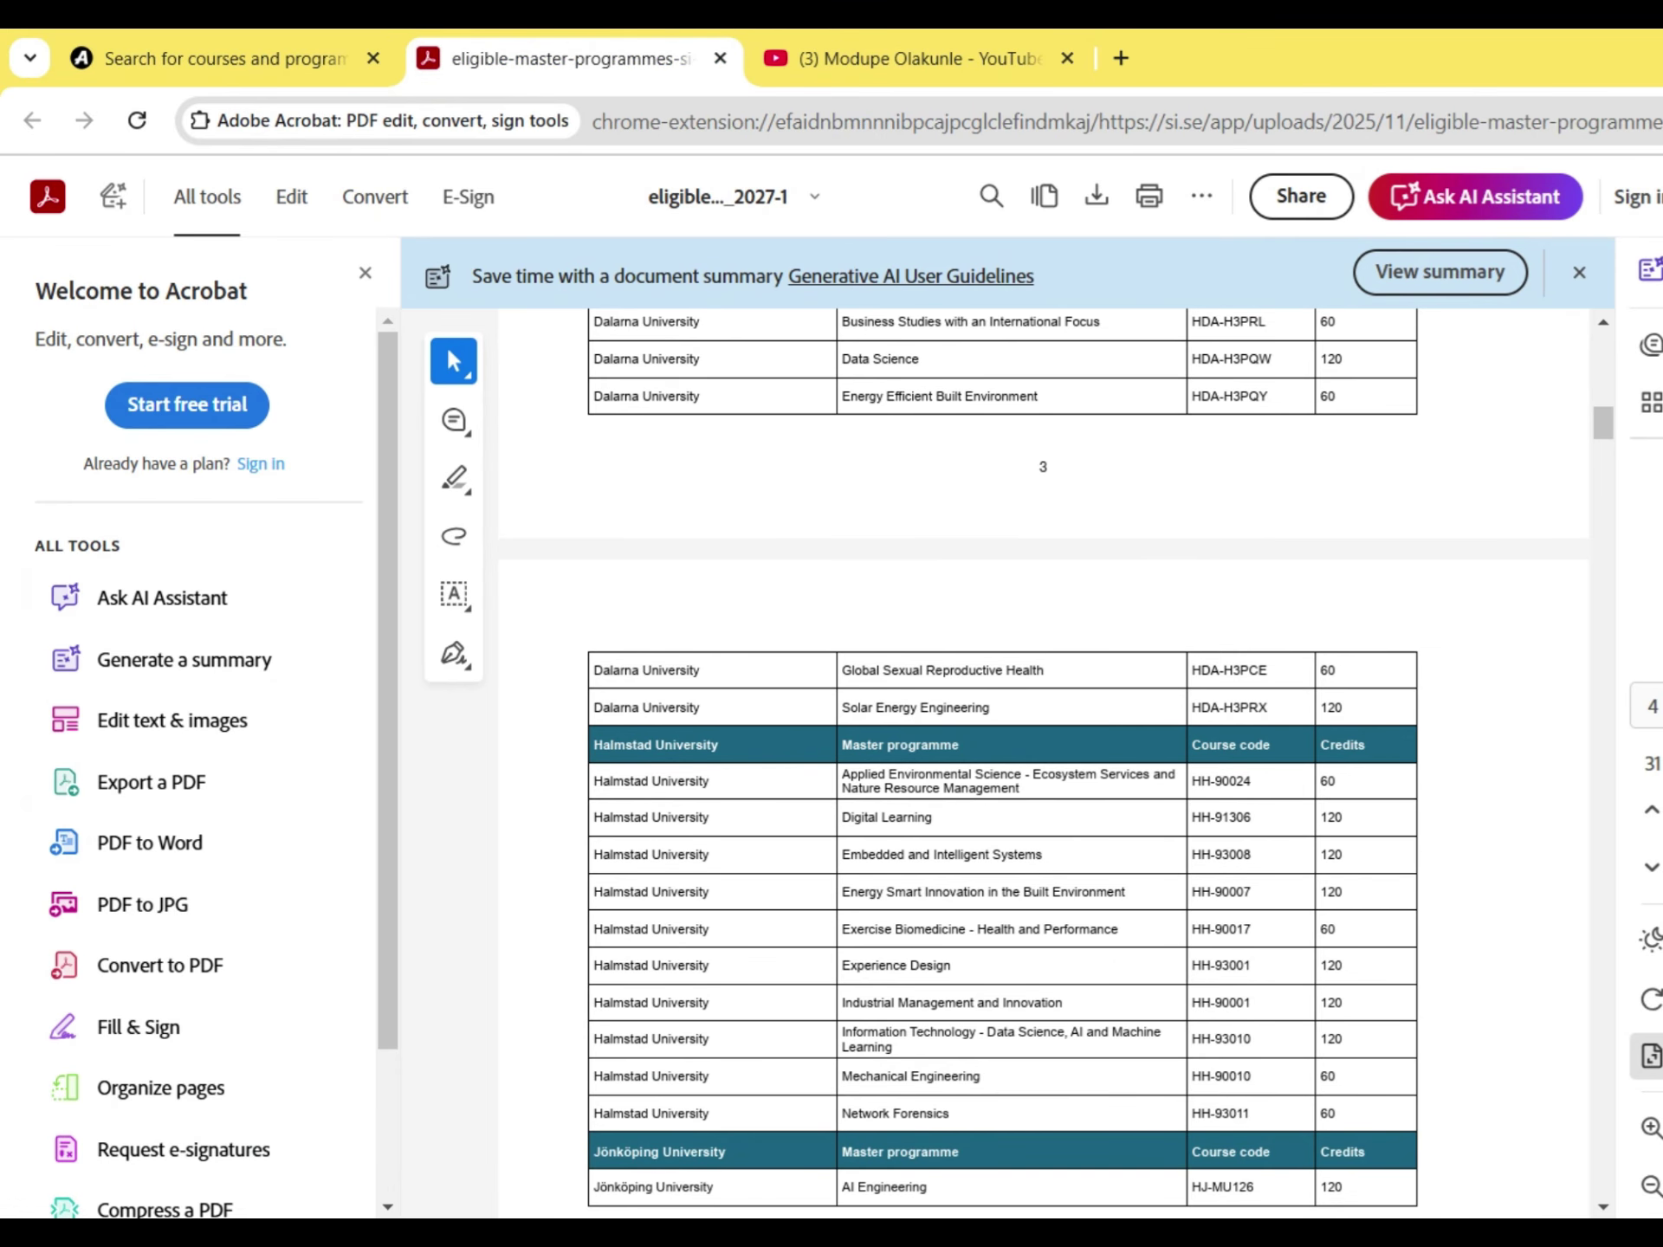
click(327, 34)
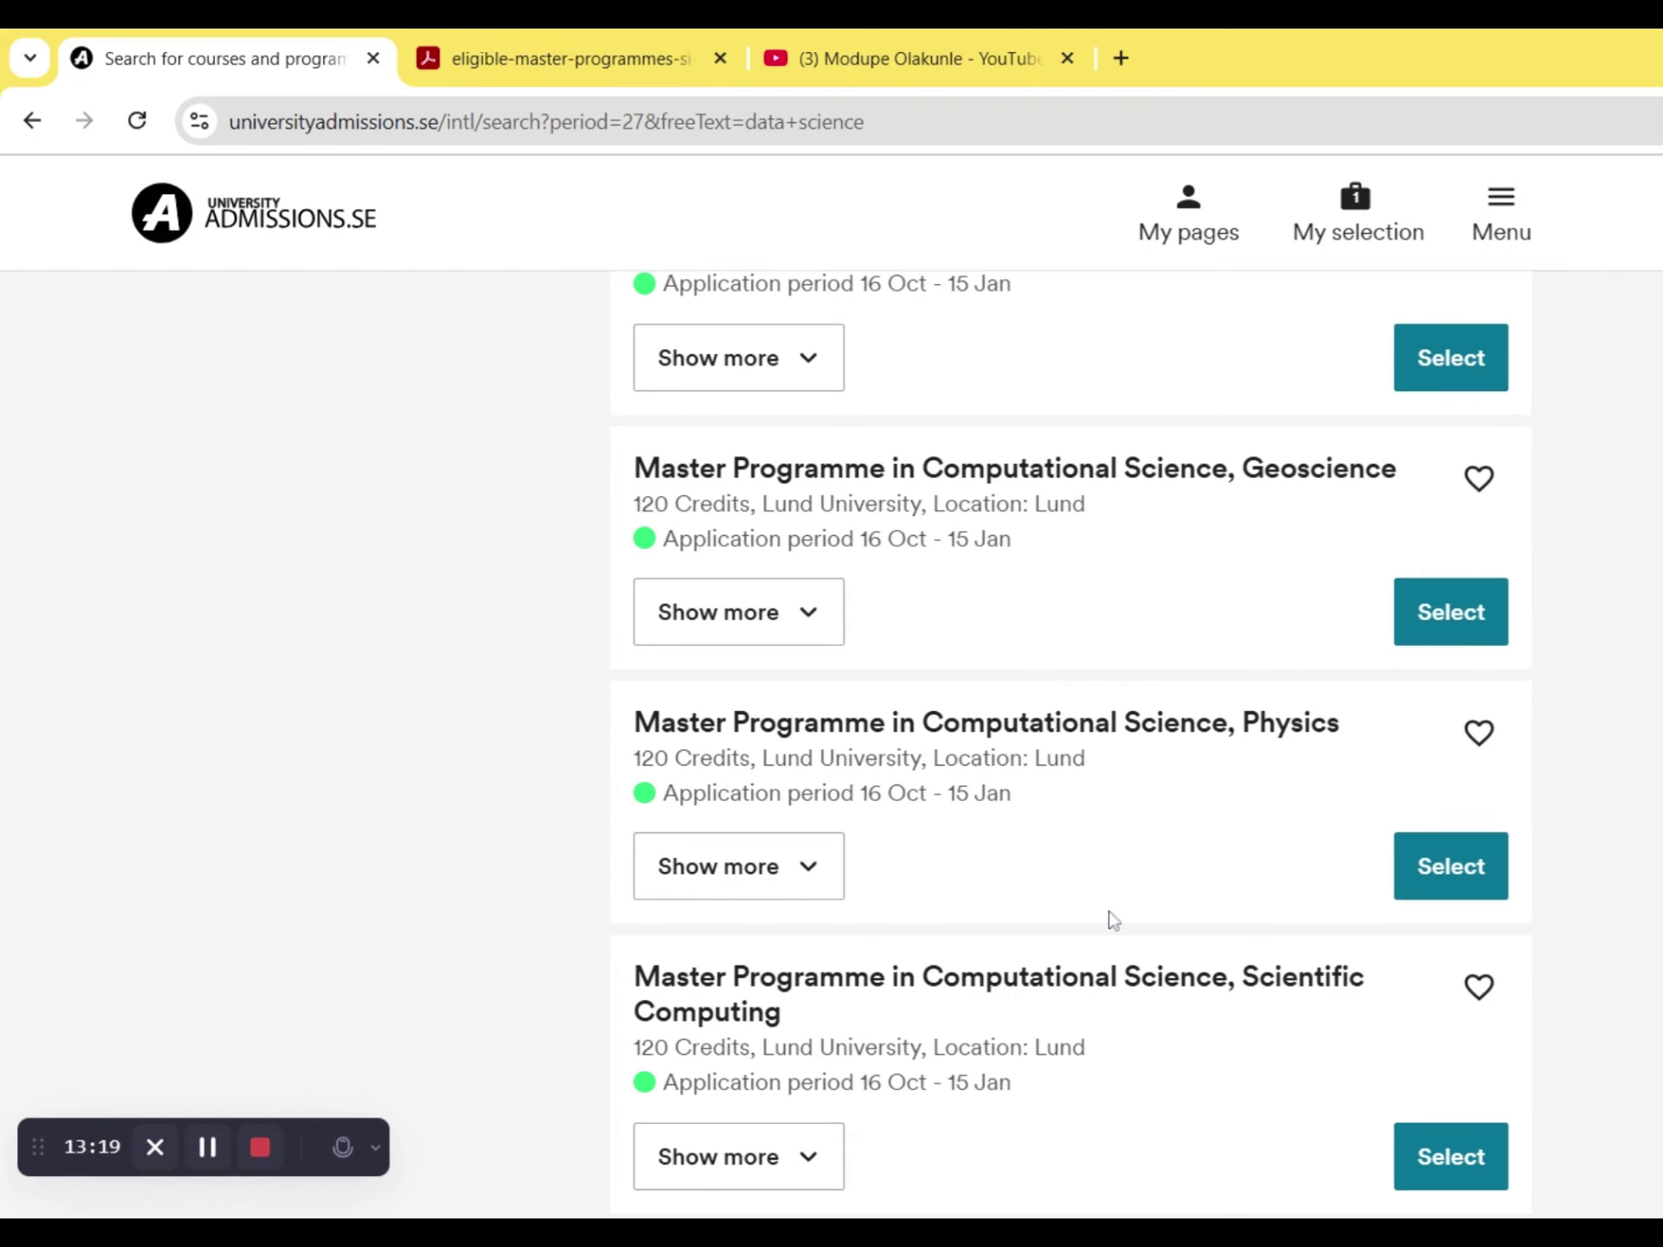
click(549, 59)
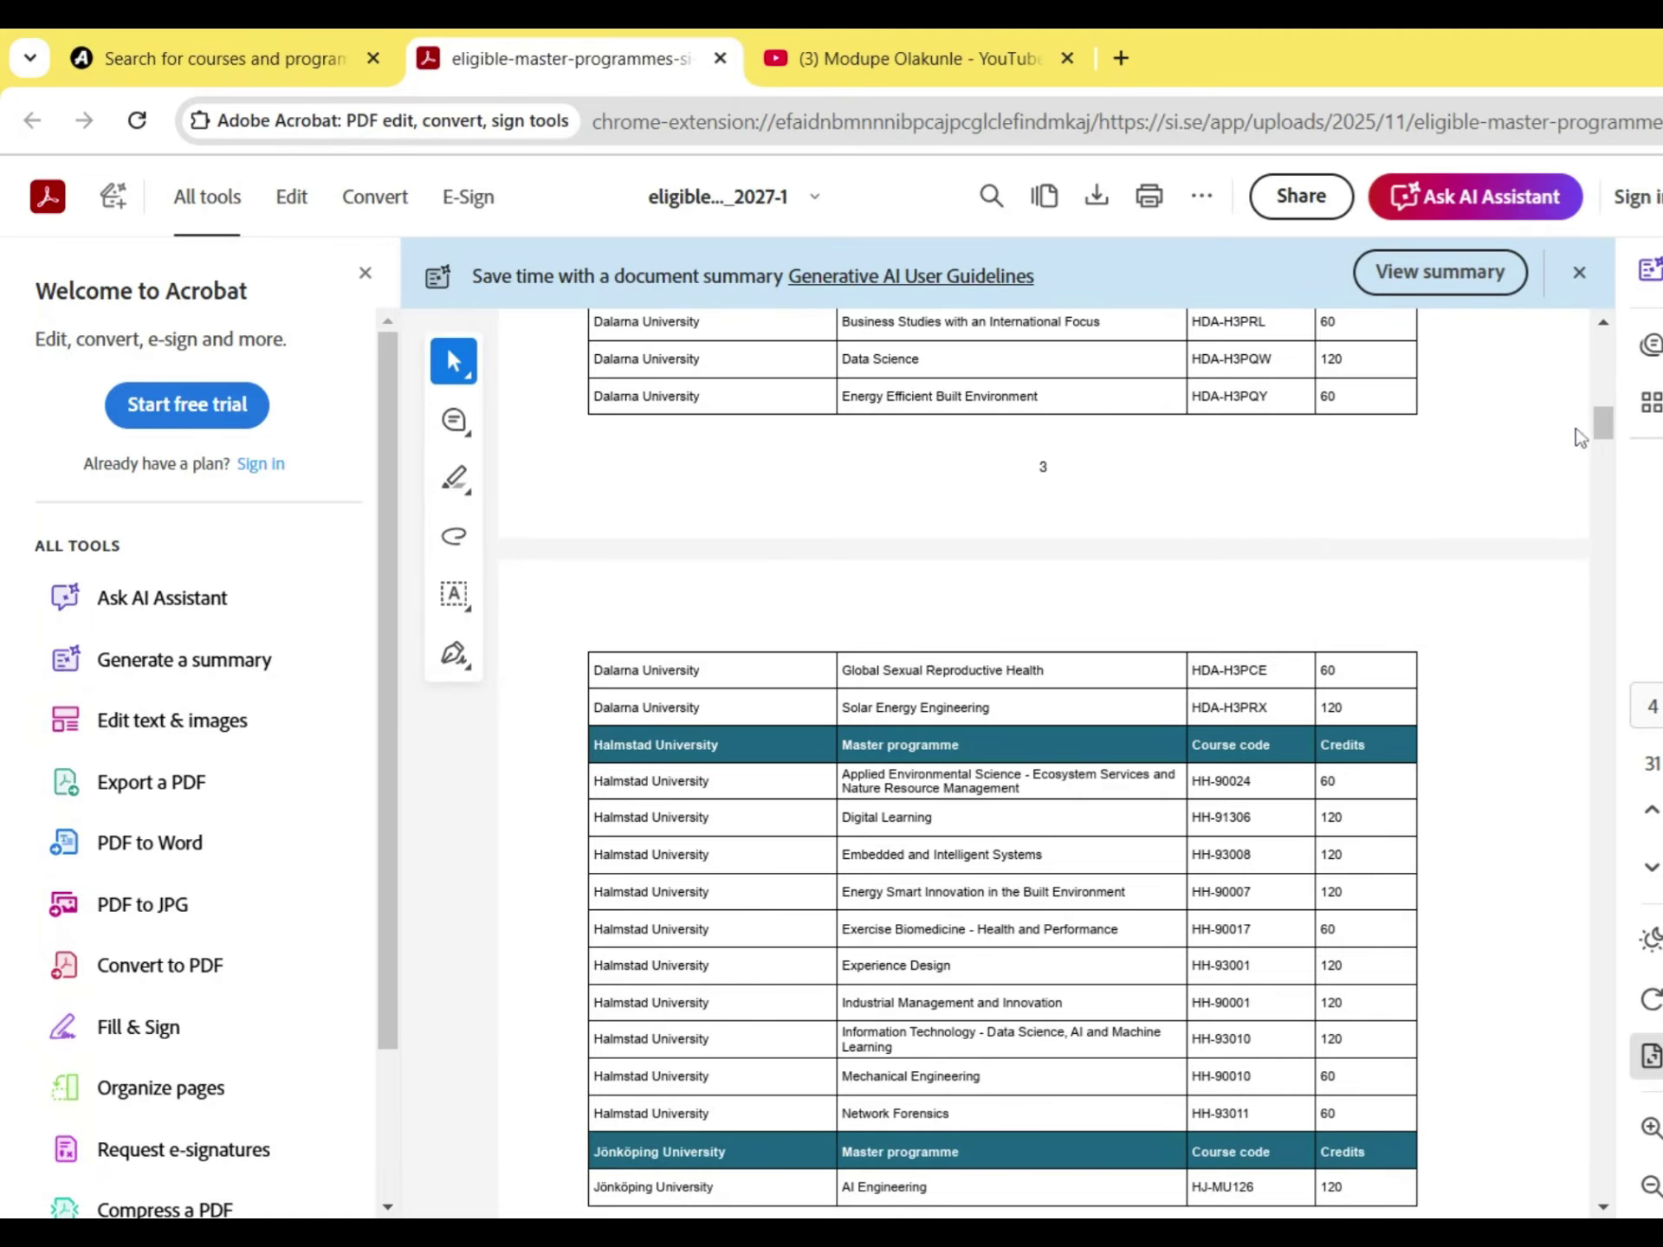
drag(1603, 430, 1606, 637)
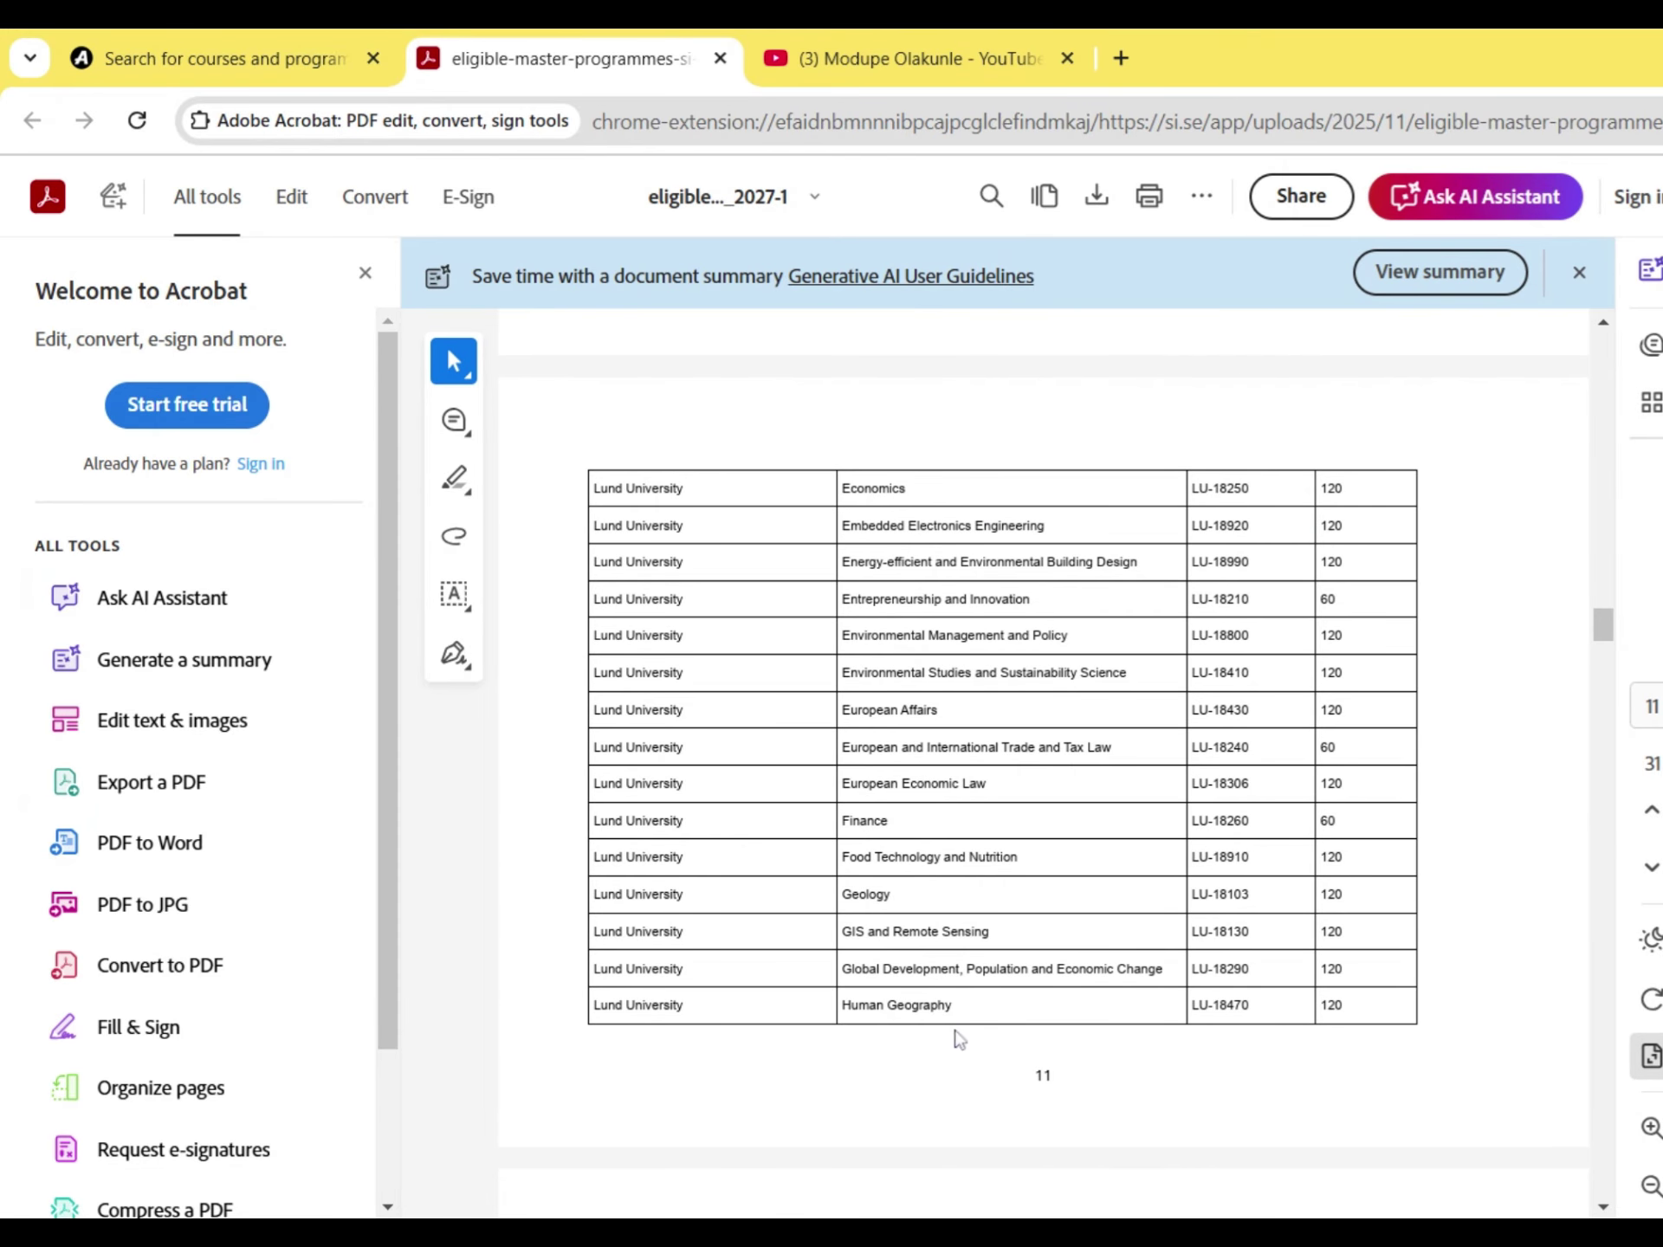
click(273, 52)
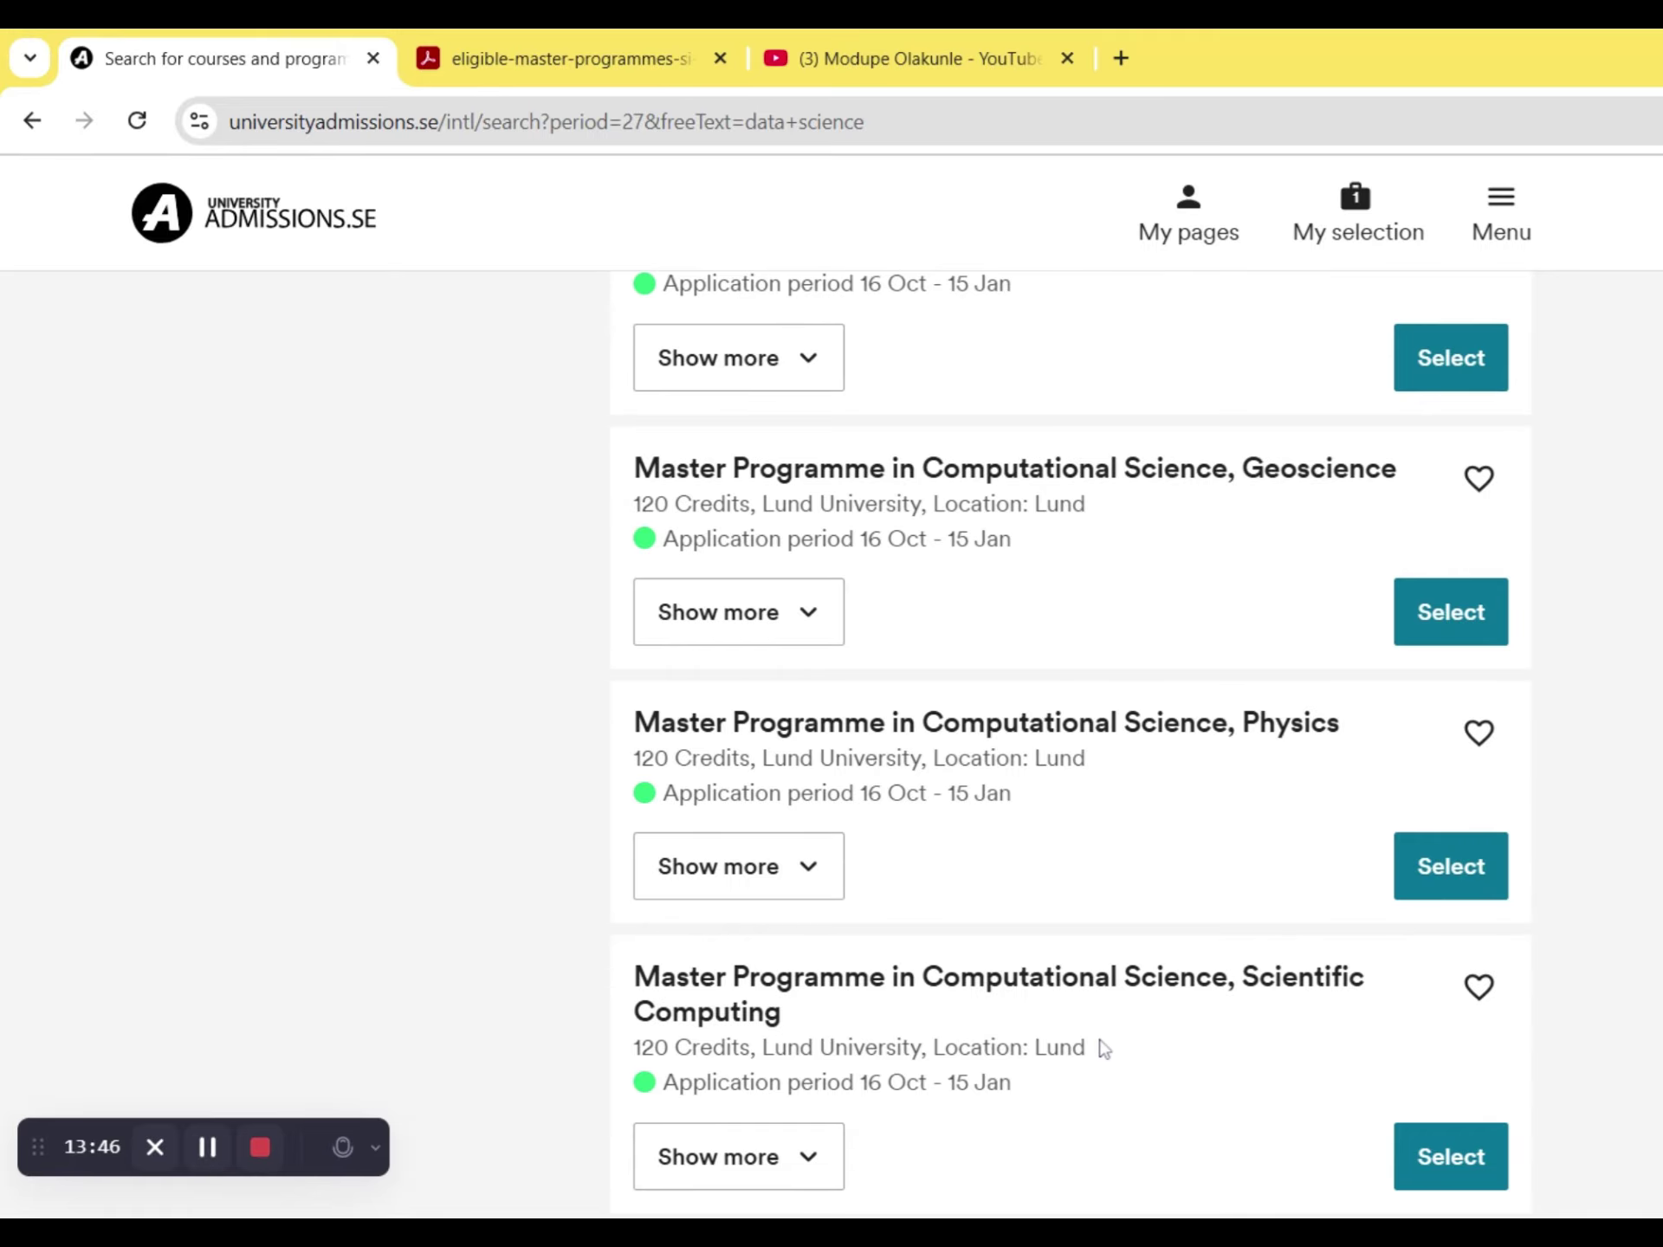
click(595, 36)
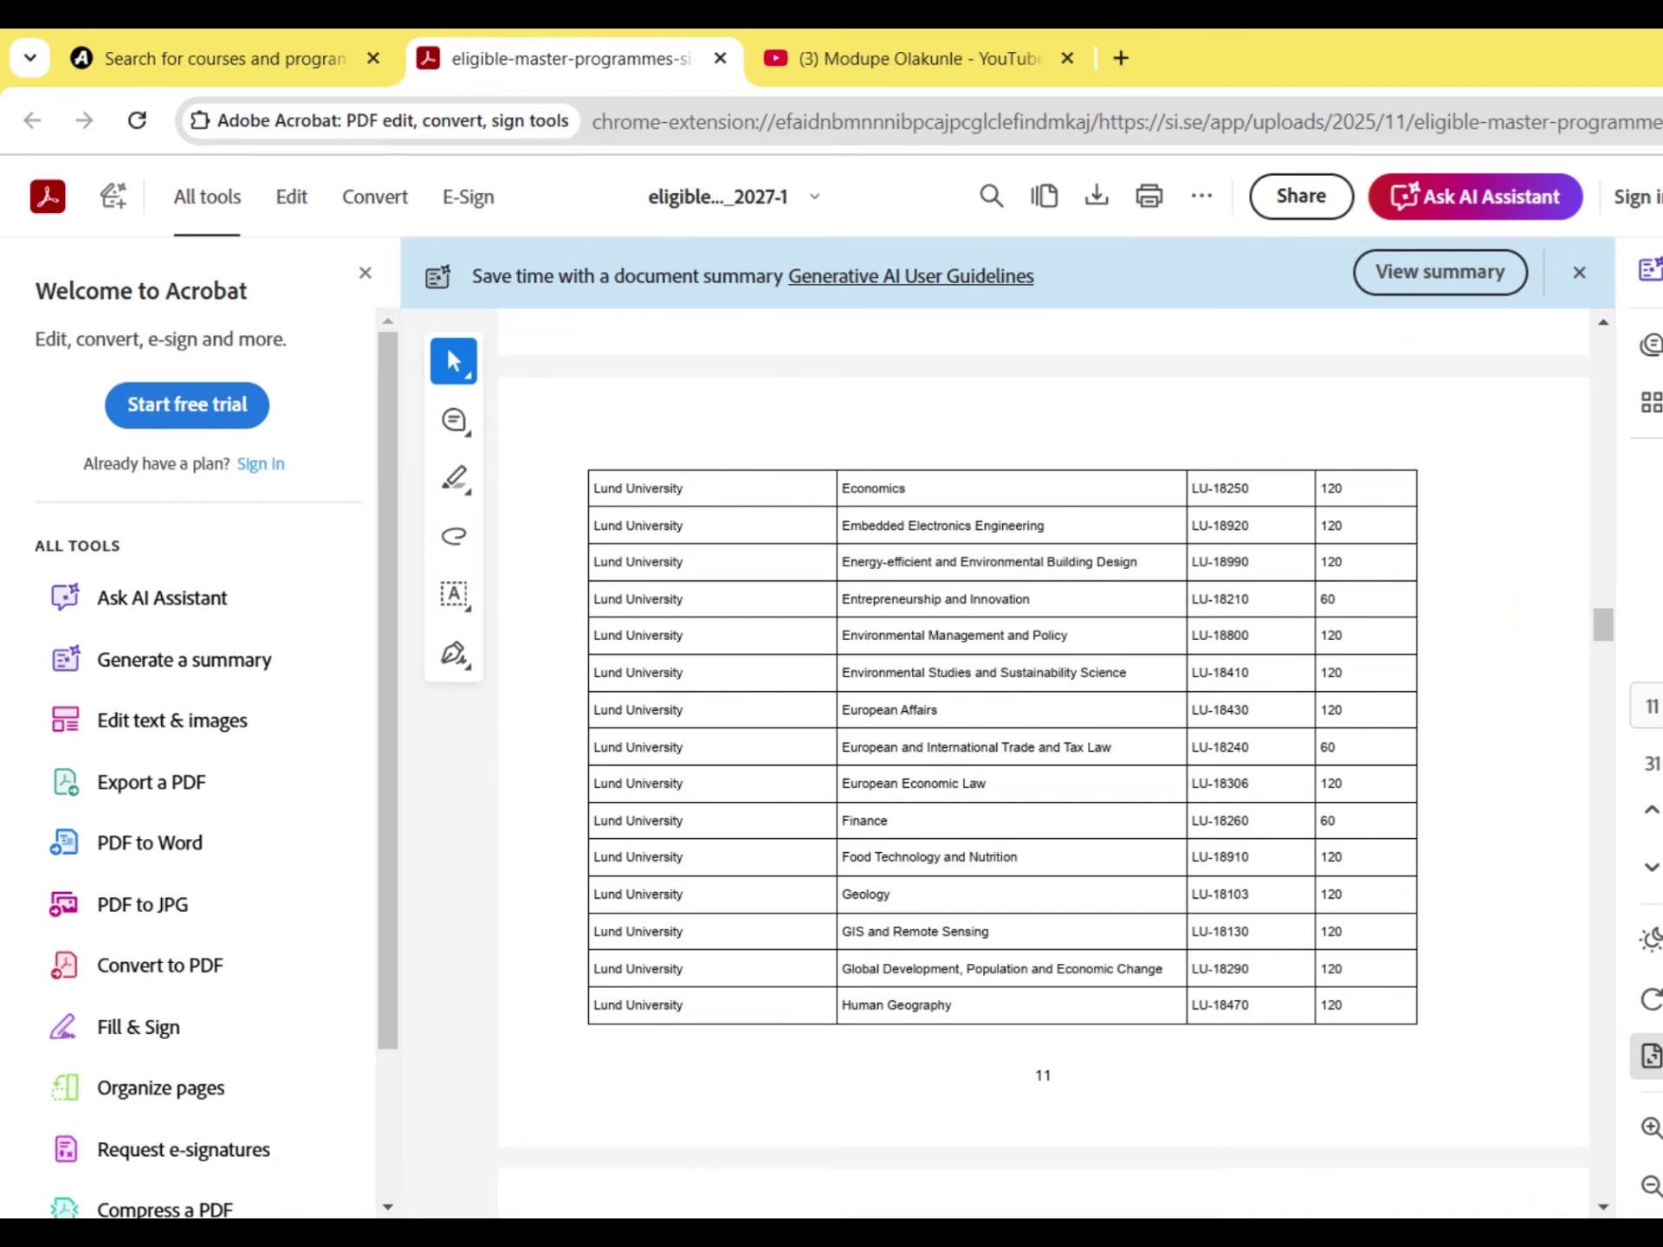
click(225, 33)
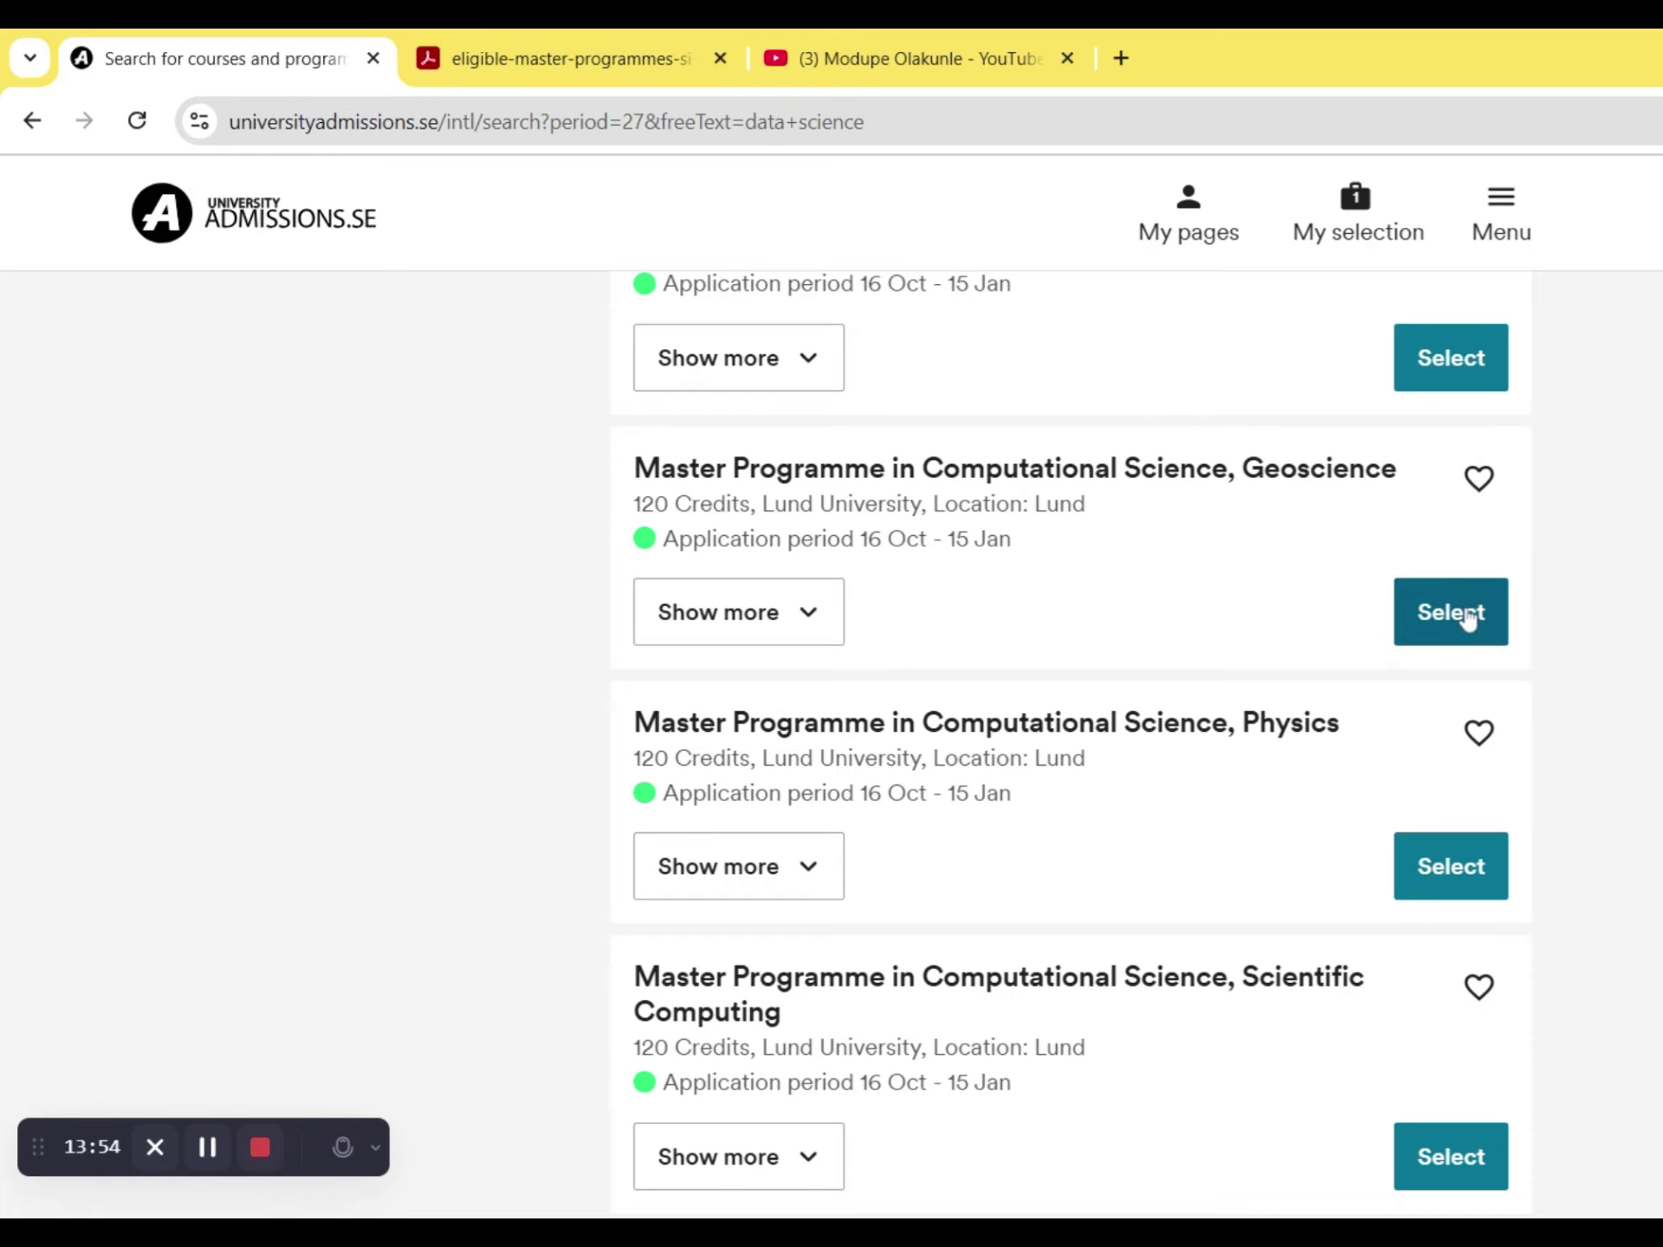
- Select Lund University's Master Programme in Computational Science, Geoscience and Uppsala University's Master's Programme in Computer Science
click(1505, 641)
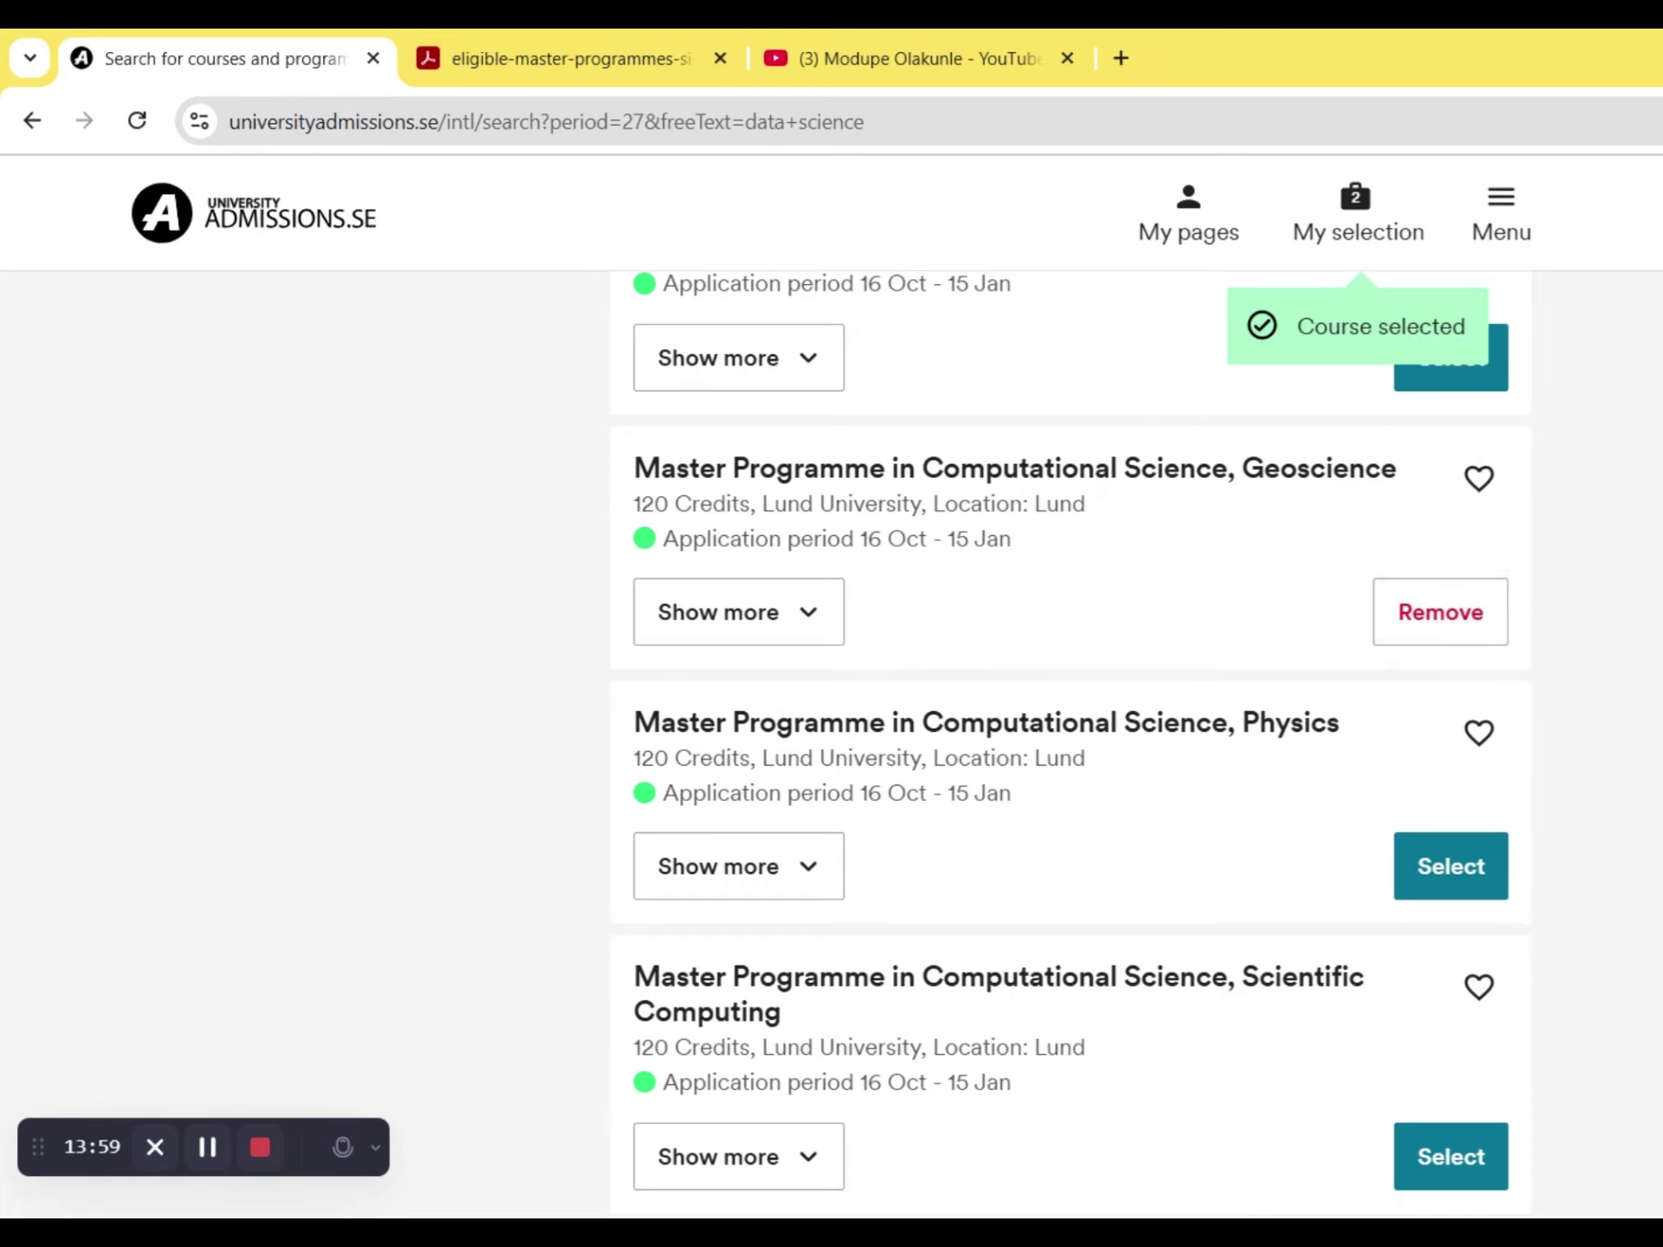
scroll(1071, 739, down, 10)
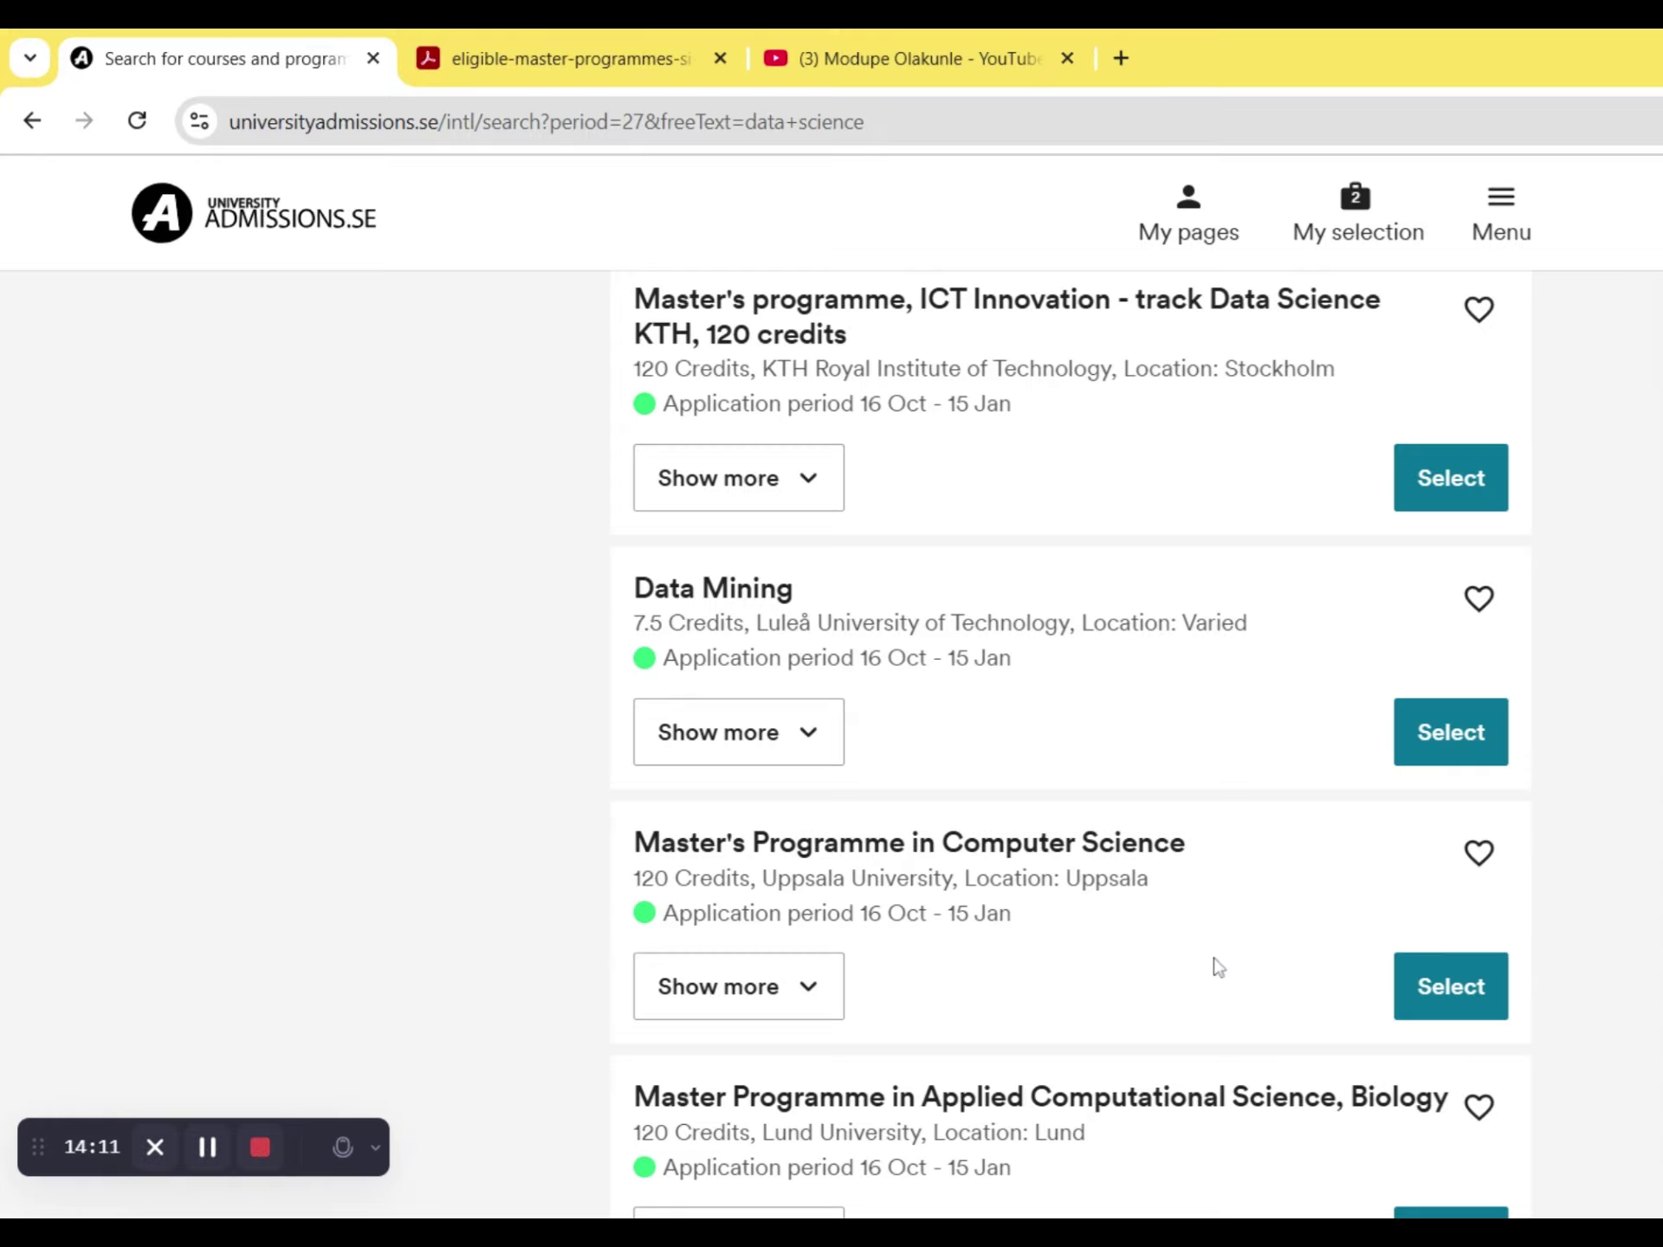
click(1473, 1005)
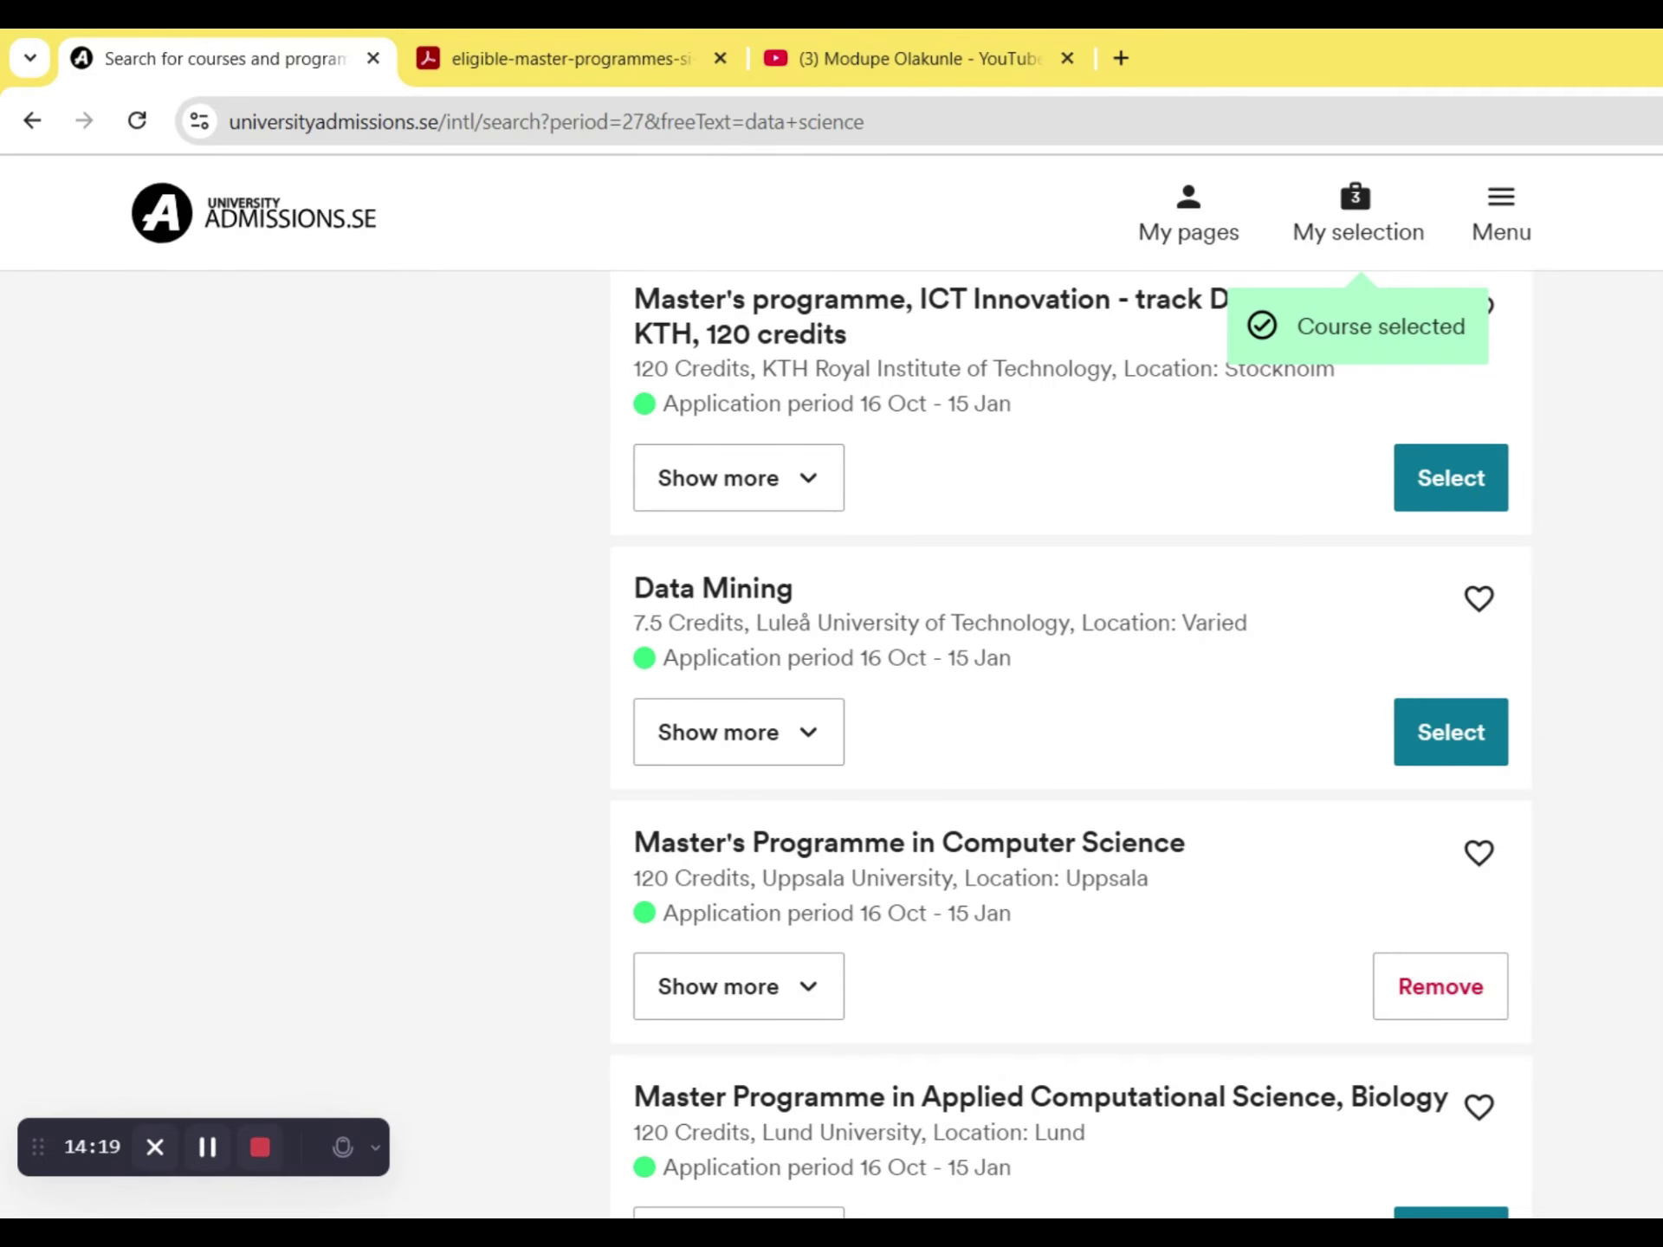
- Browse further computer science results and check them against the eligible programmes PDF up to KTH's programmes on page 17
scroll(1071, 745, down, 15)
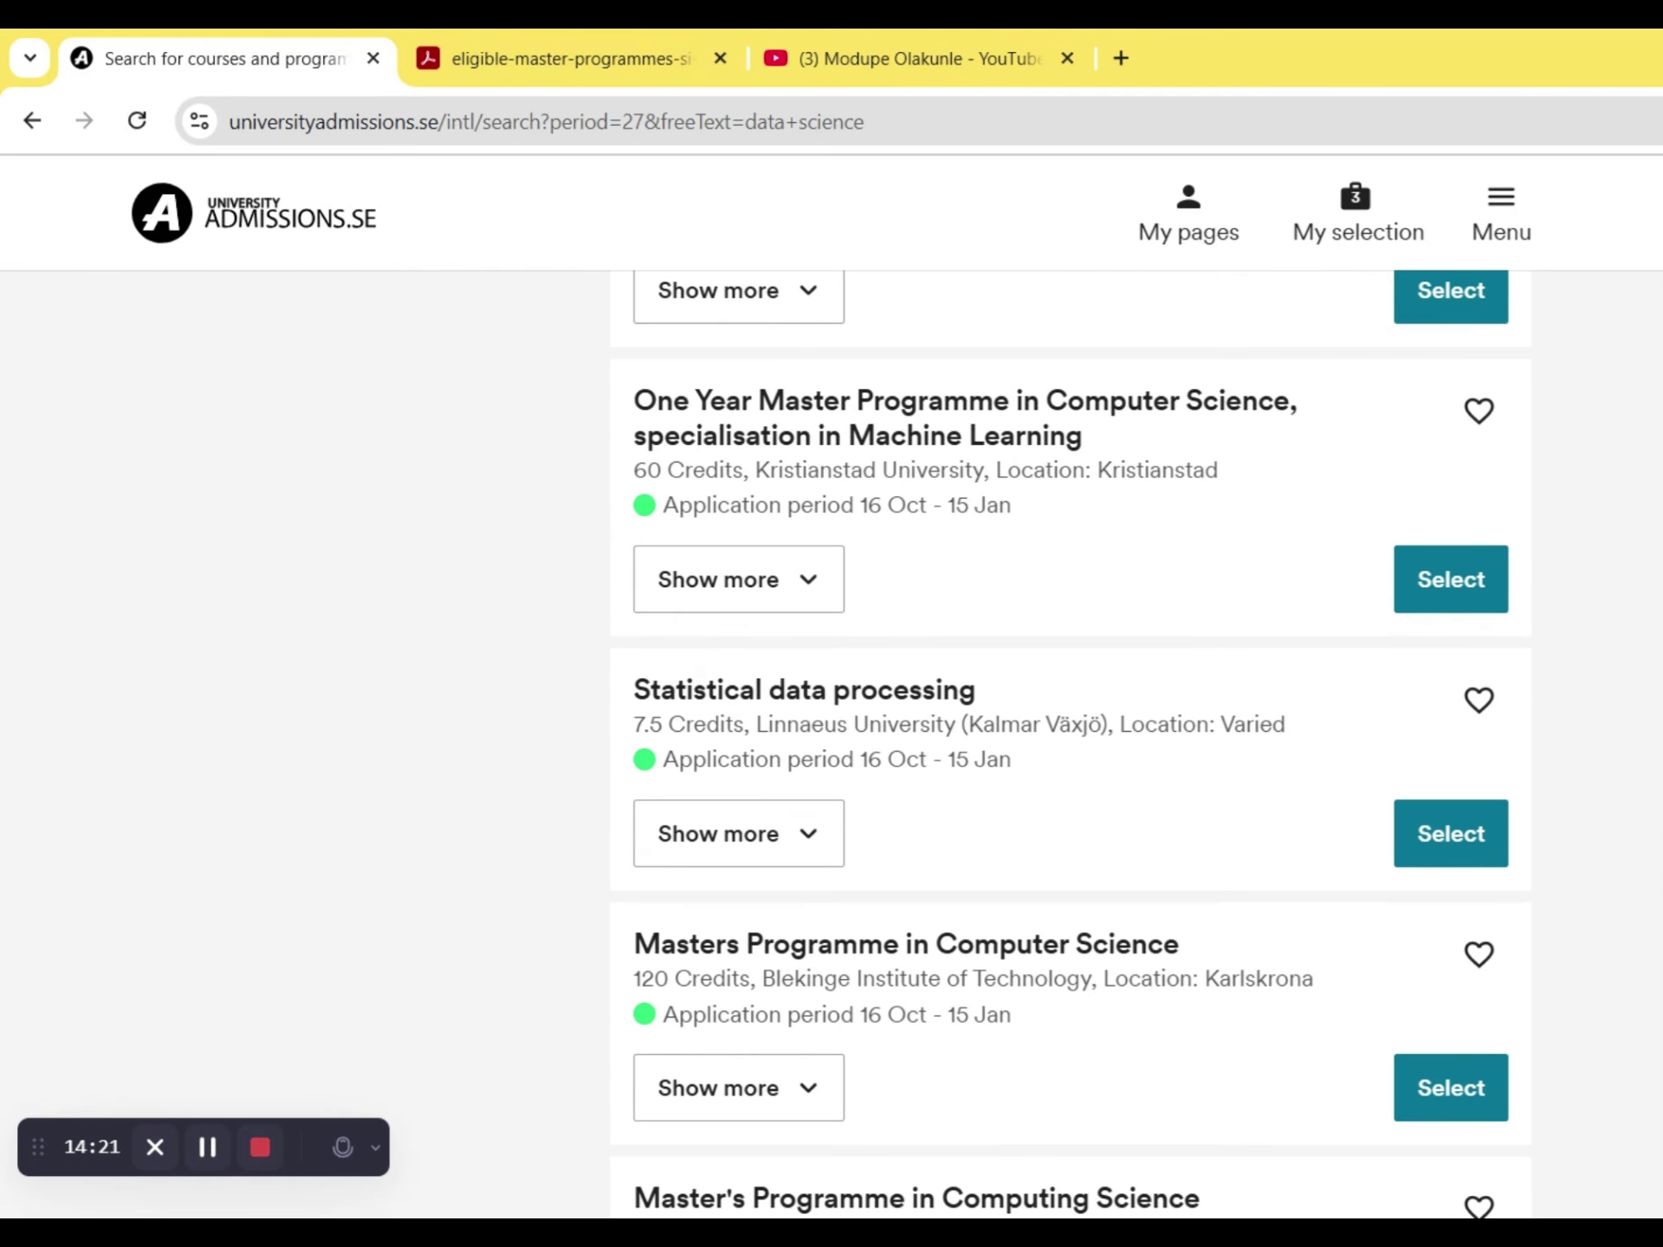
scroll(1071, 745, down, 1)
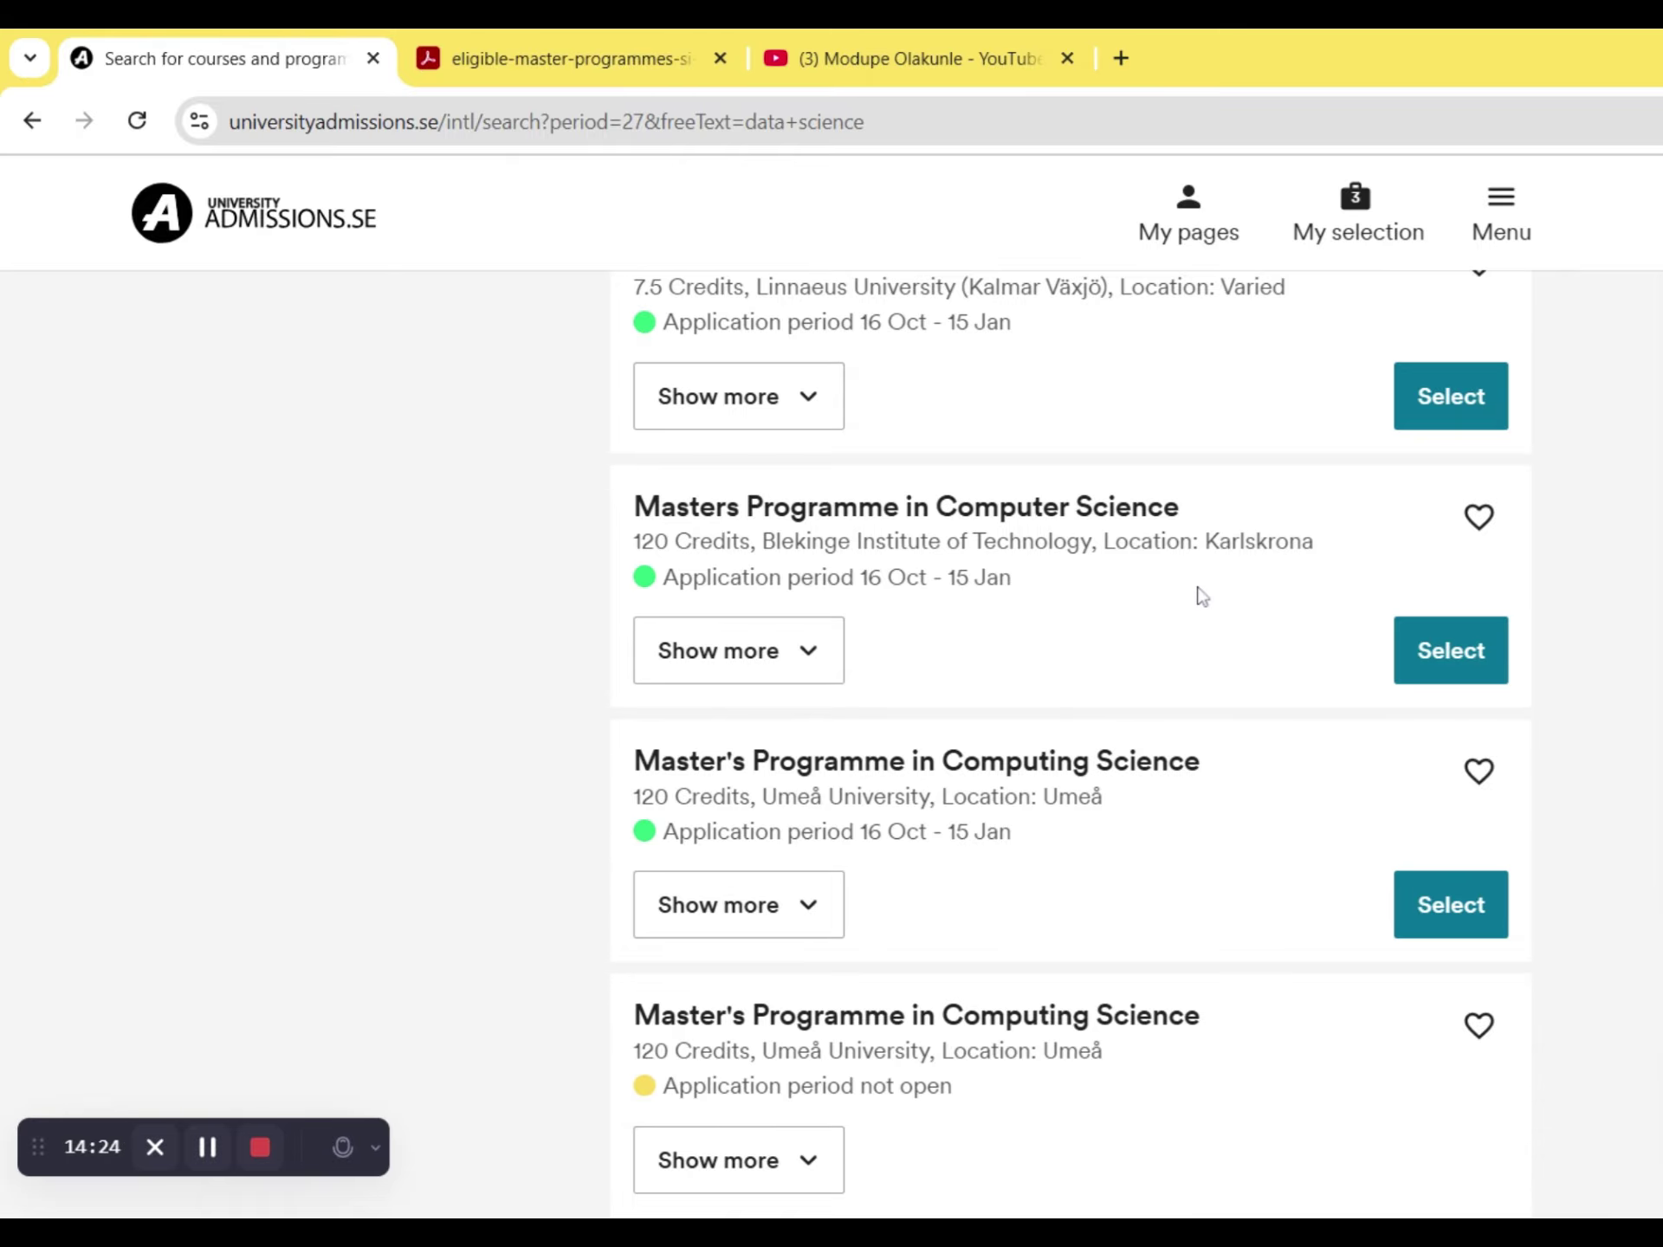
click(559, 64)
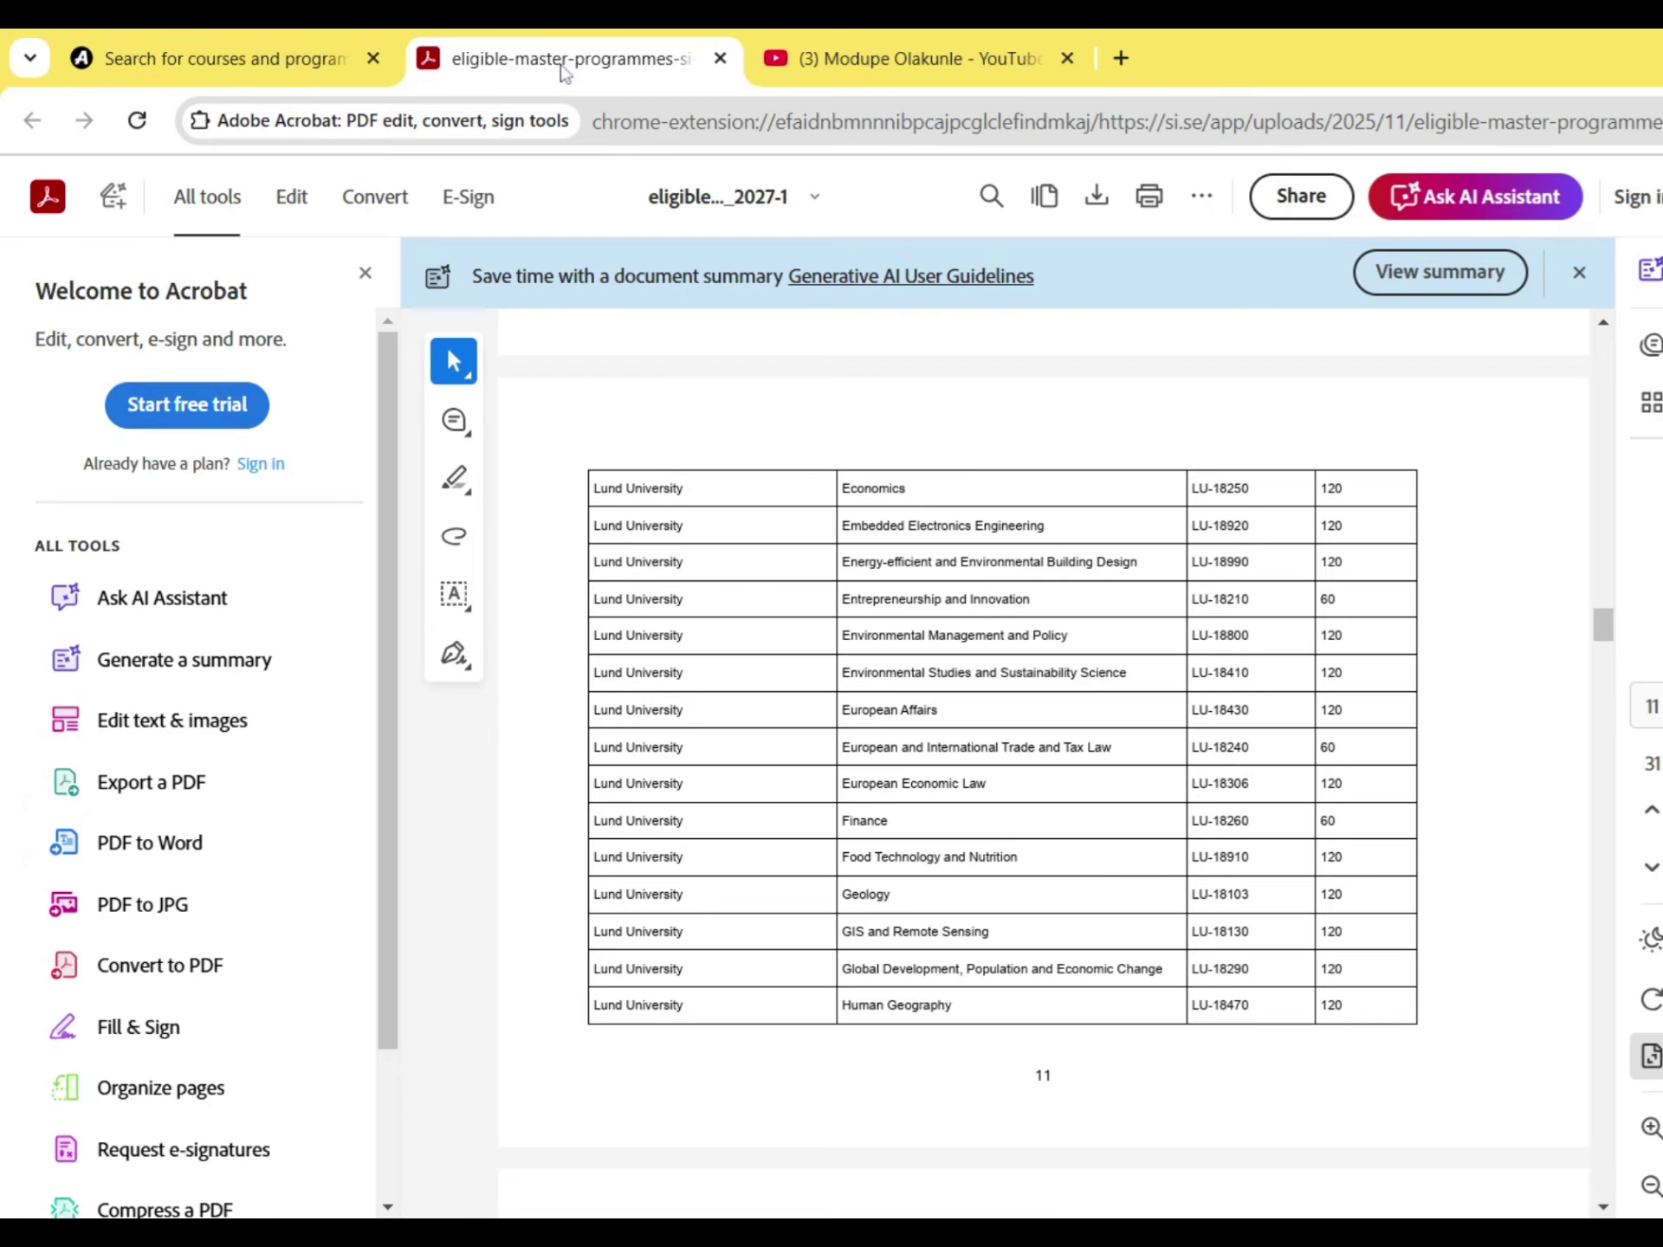
drag(1599, 622, 1611, 794)
click(220, 35)
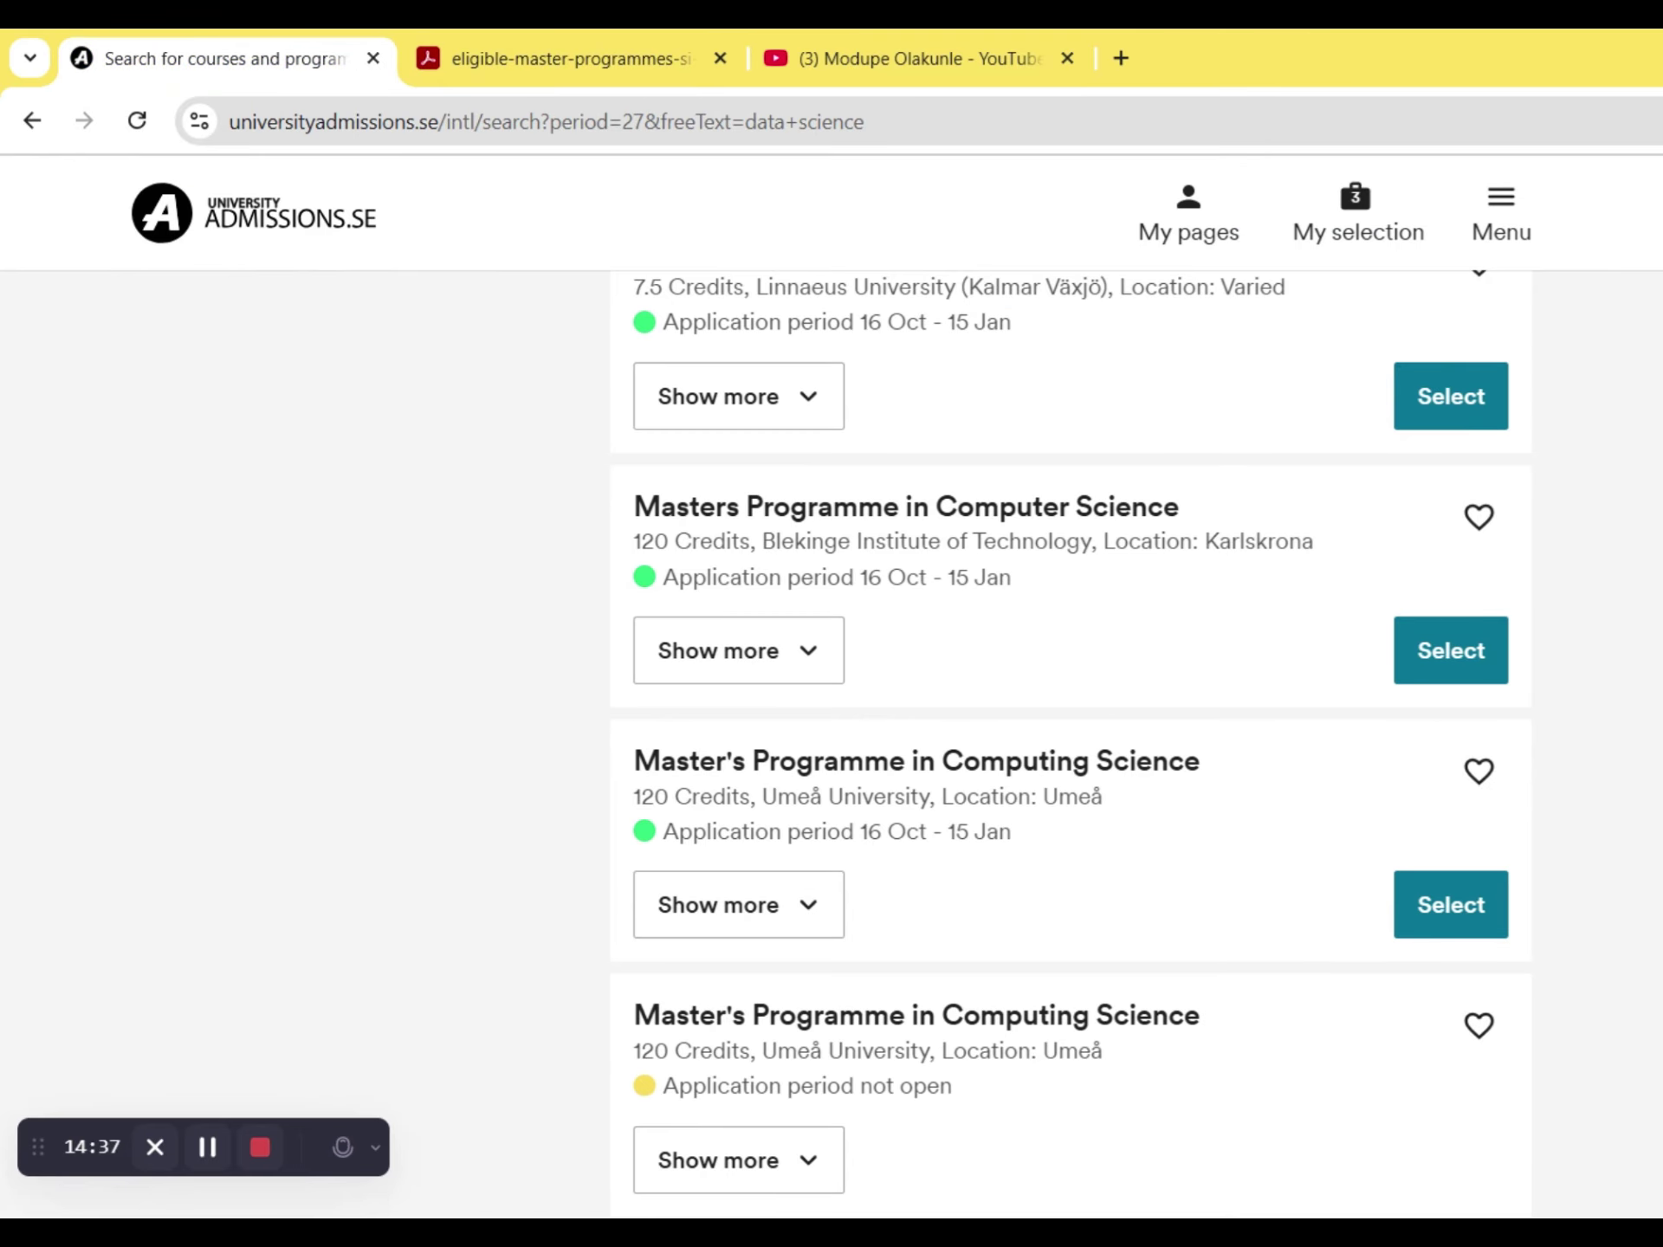
scroll(1070, 733, down, 3)
click(549, 31)
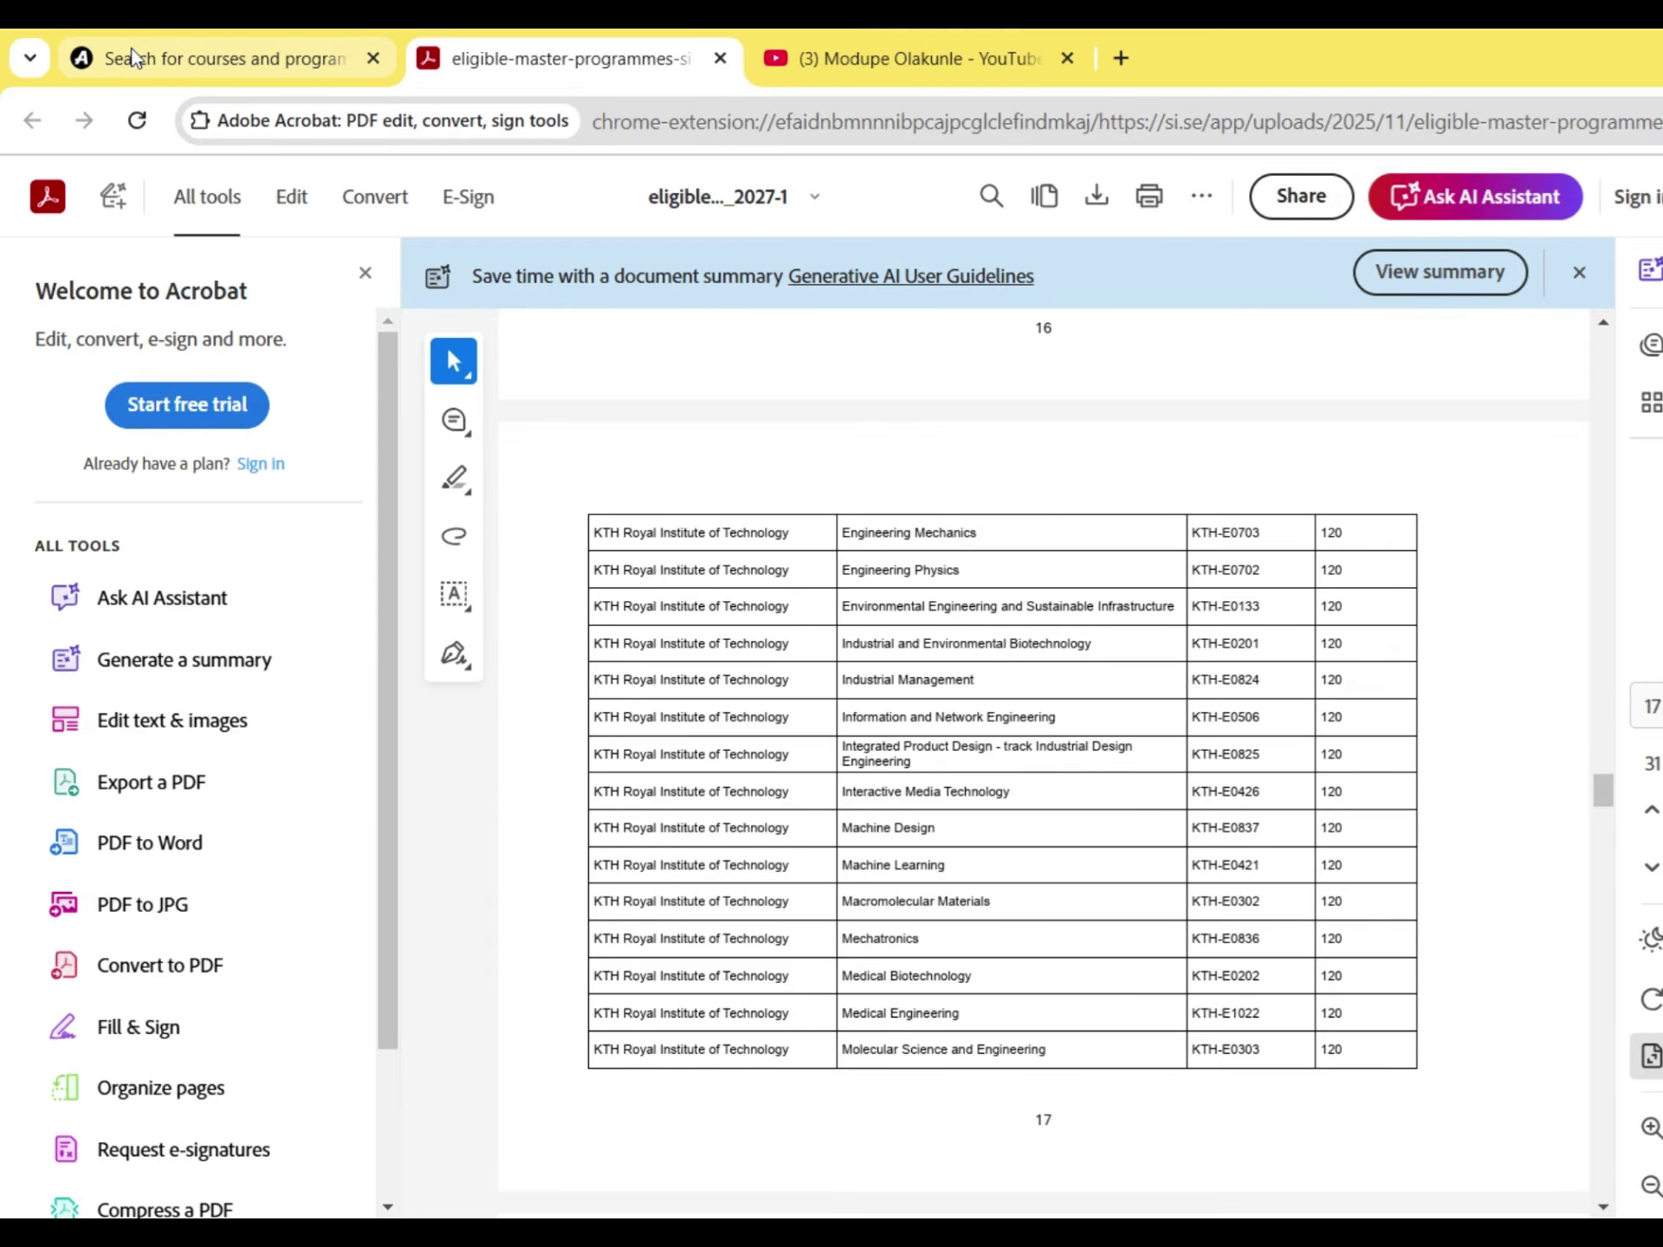
click(200, 48)
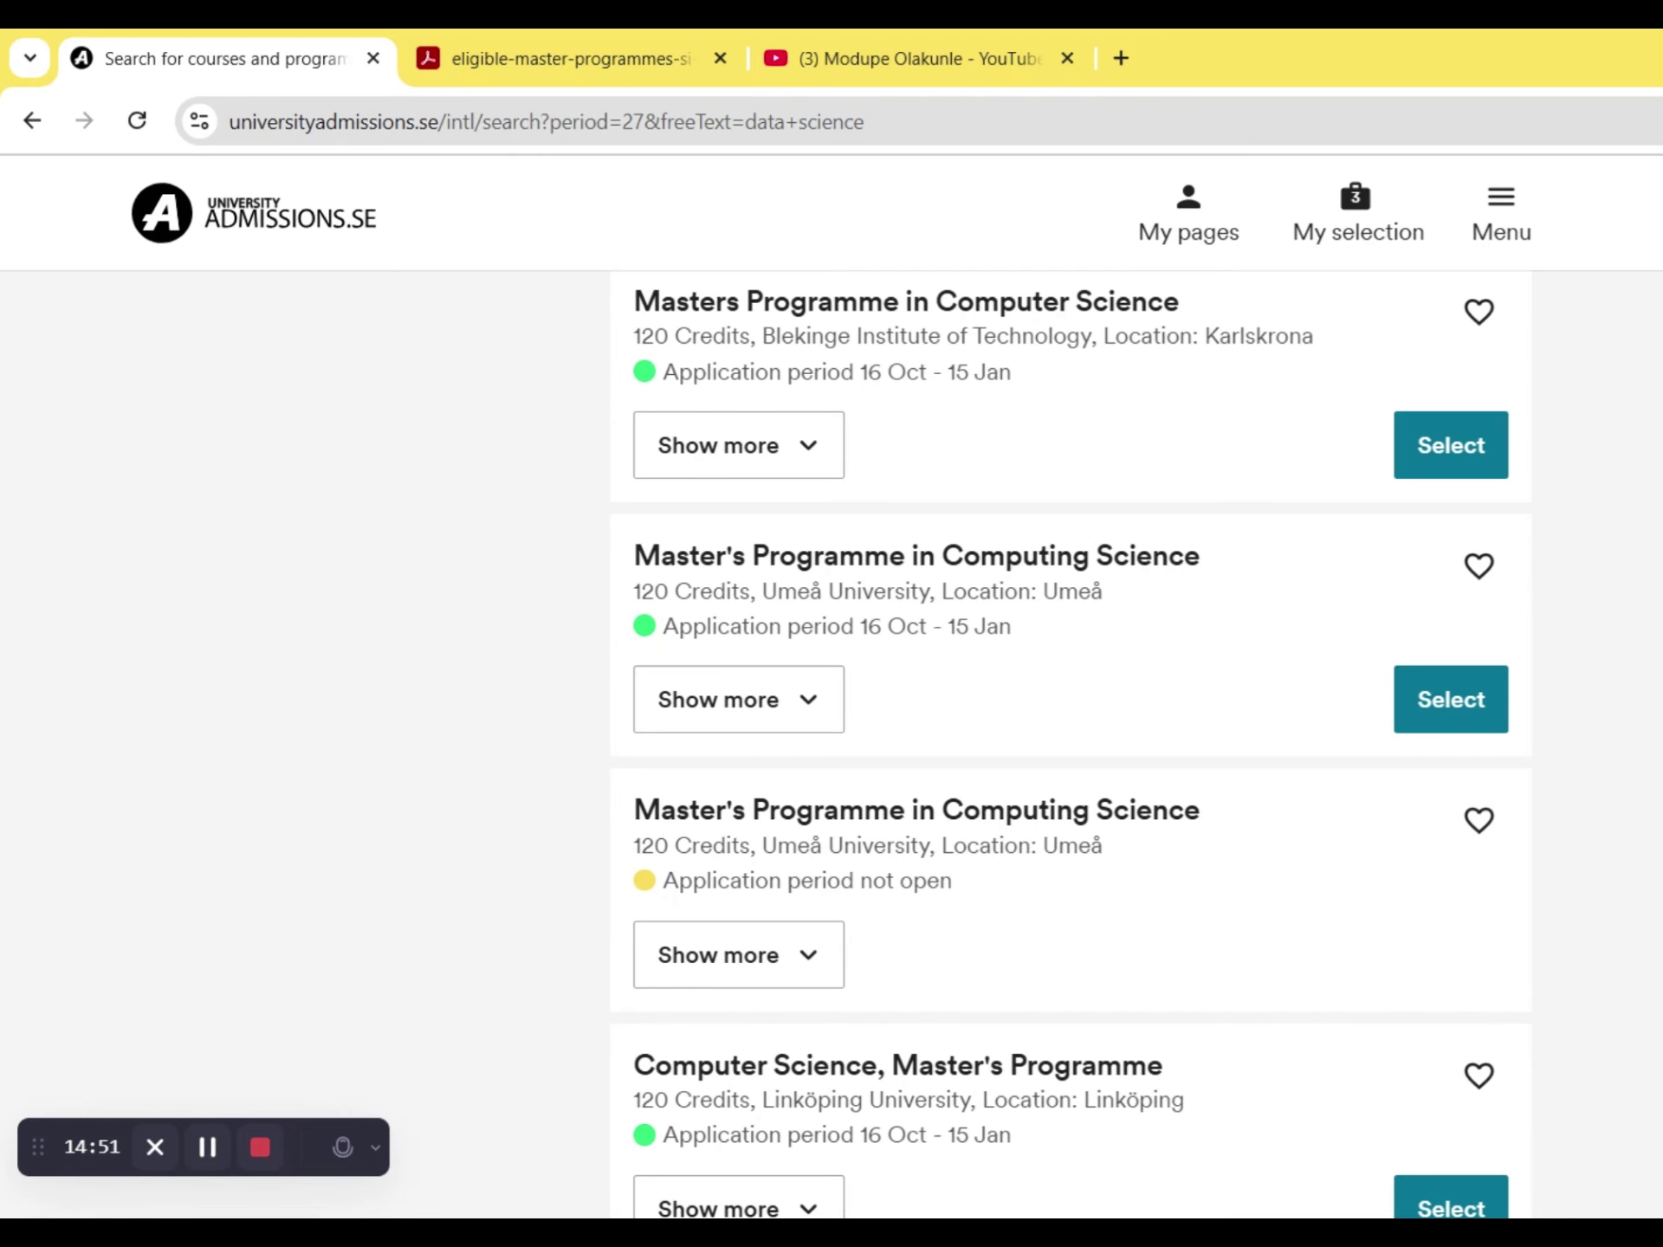
- Select Linköping University's Computer Science, Master's Programme and Jönköping University's Master in Applied Economics and Data Analysis
scroll(1344, 765, down, 7)
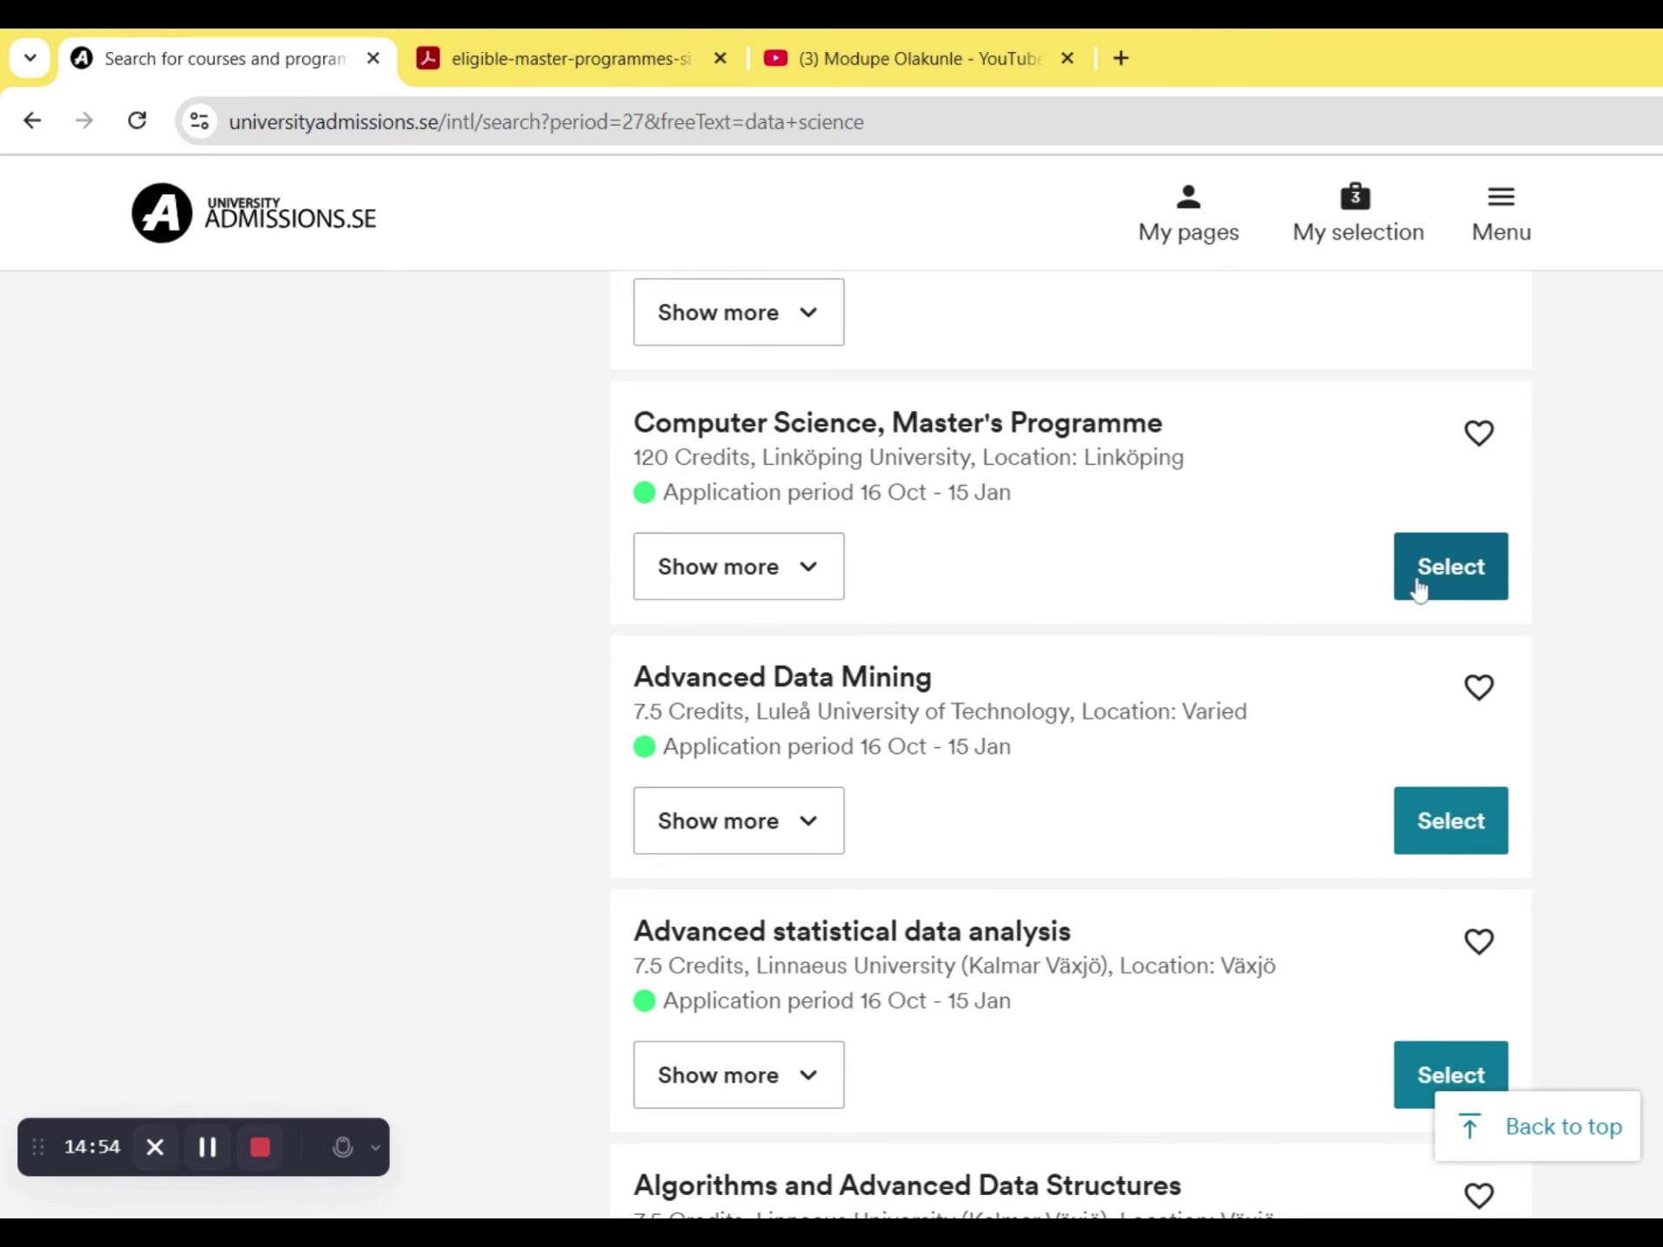
click(1418, 589)
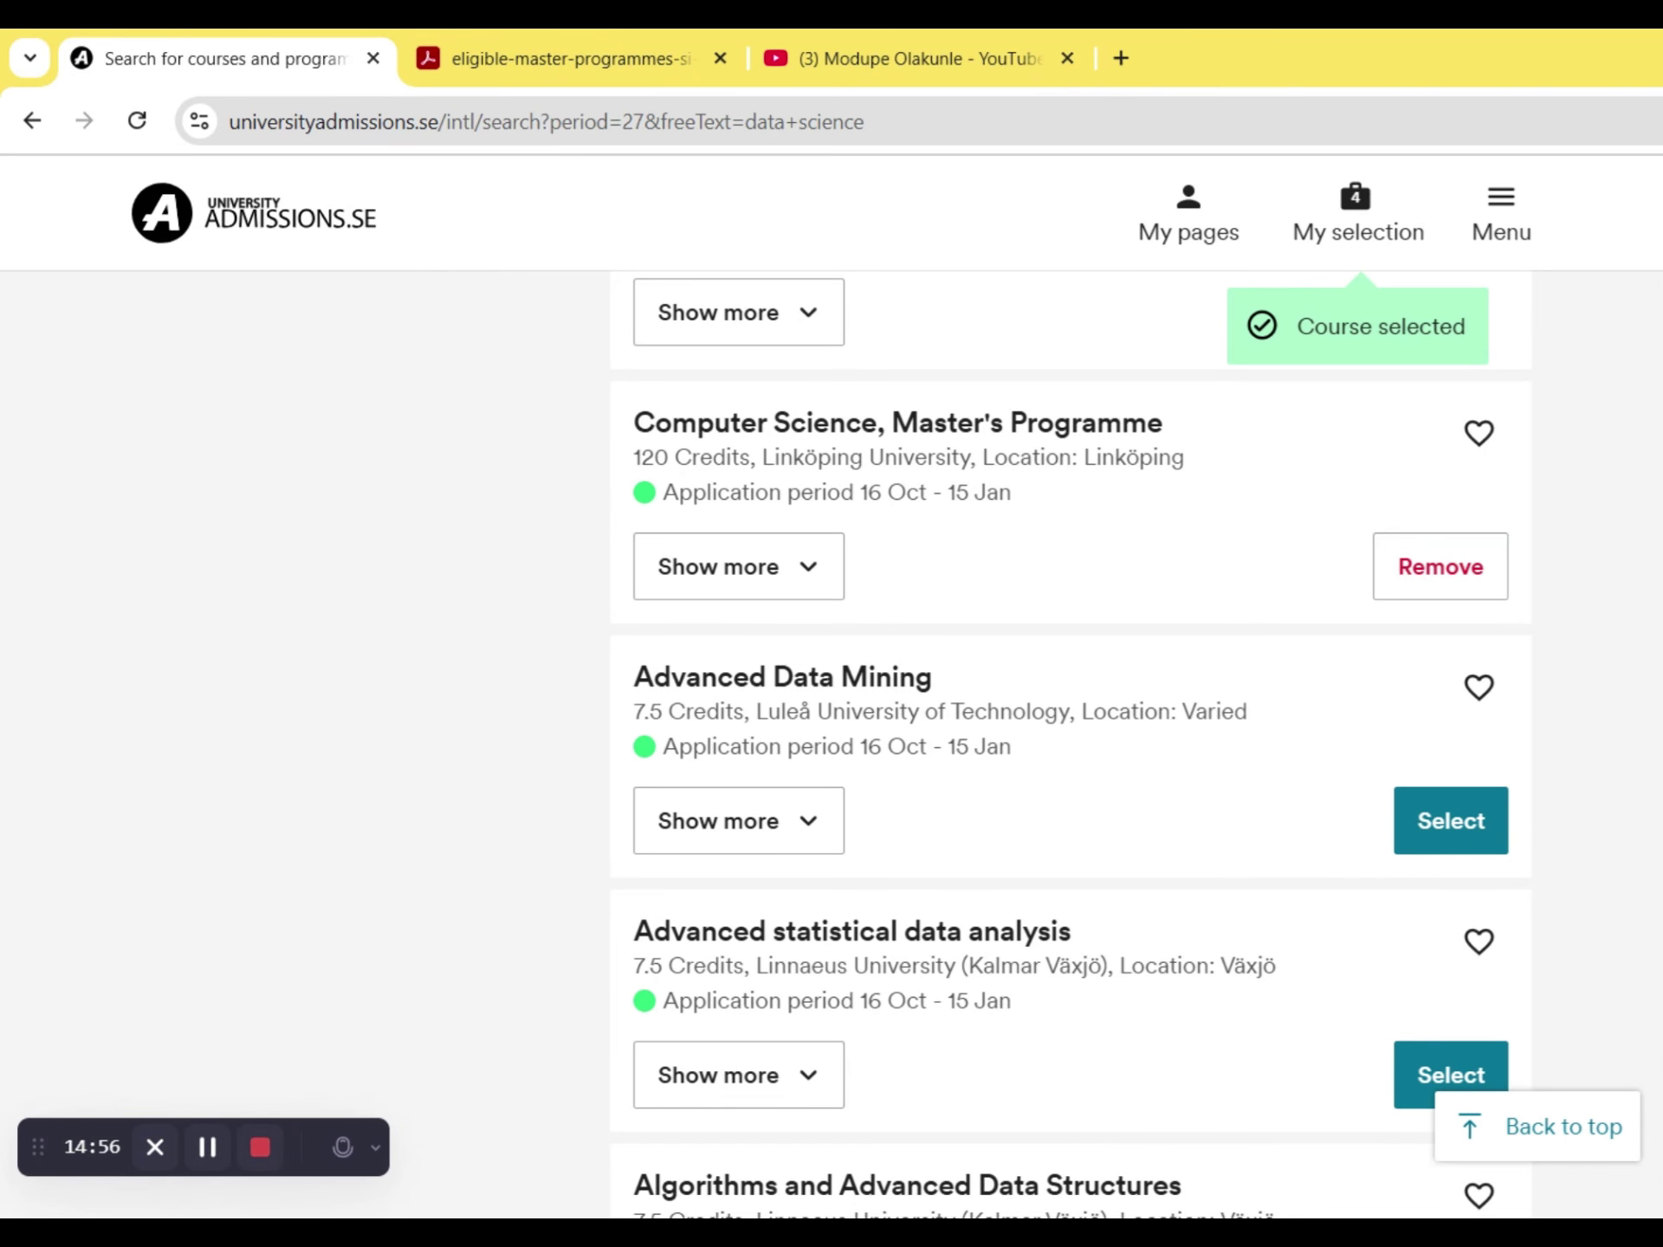
scroll(1070, 749, down, 8)
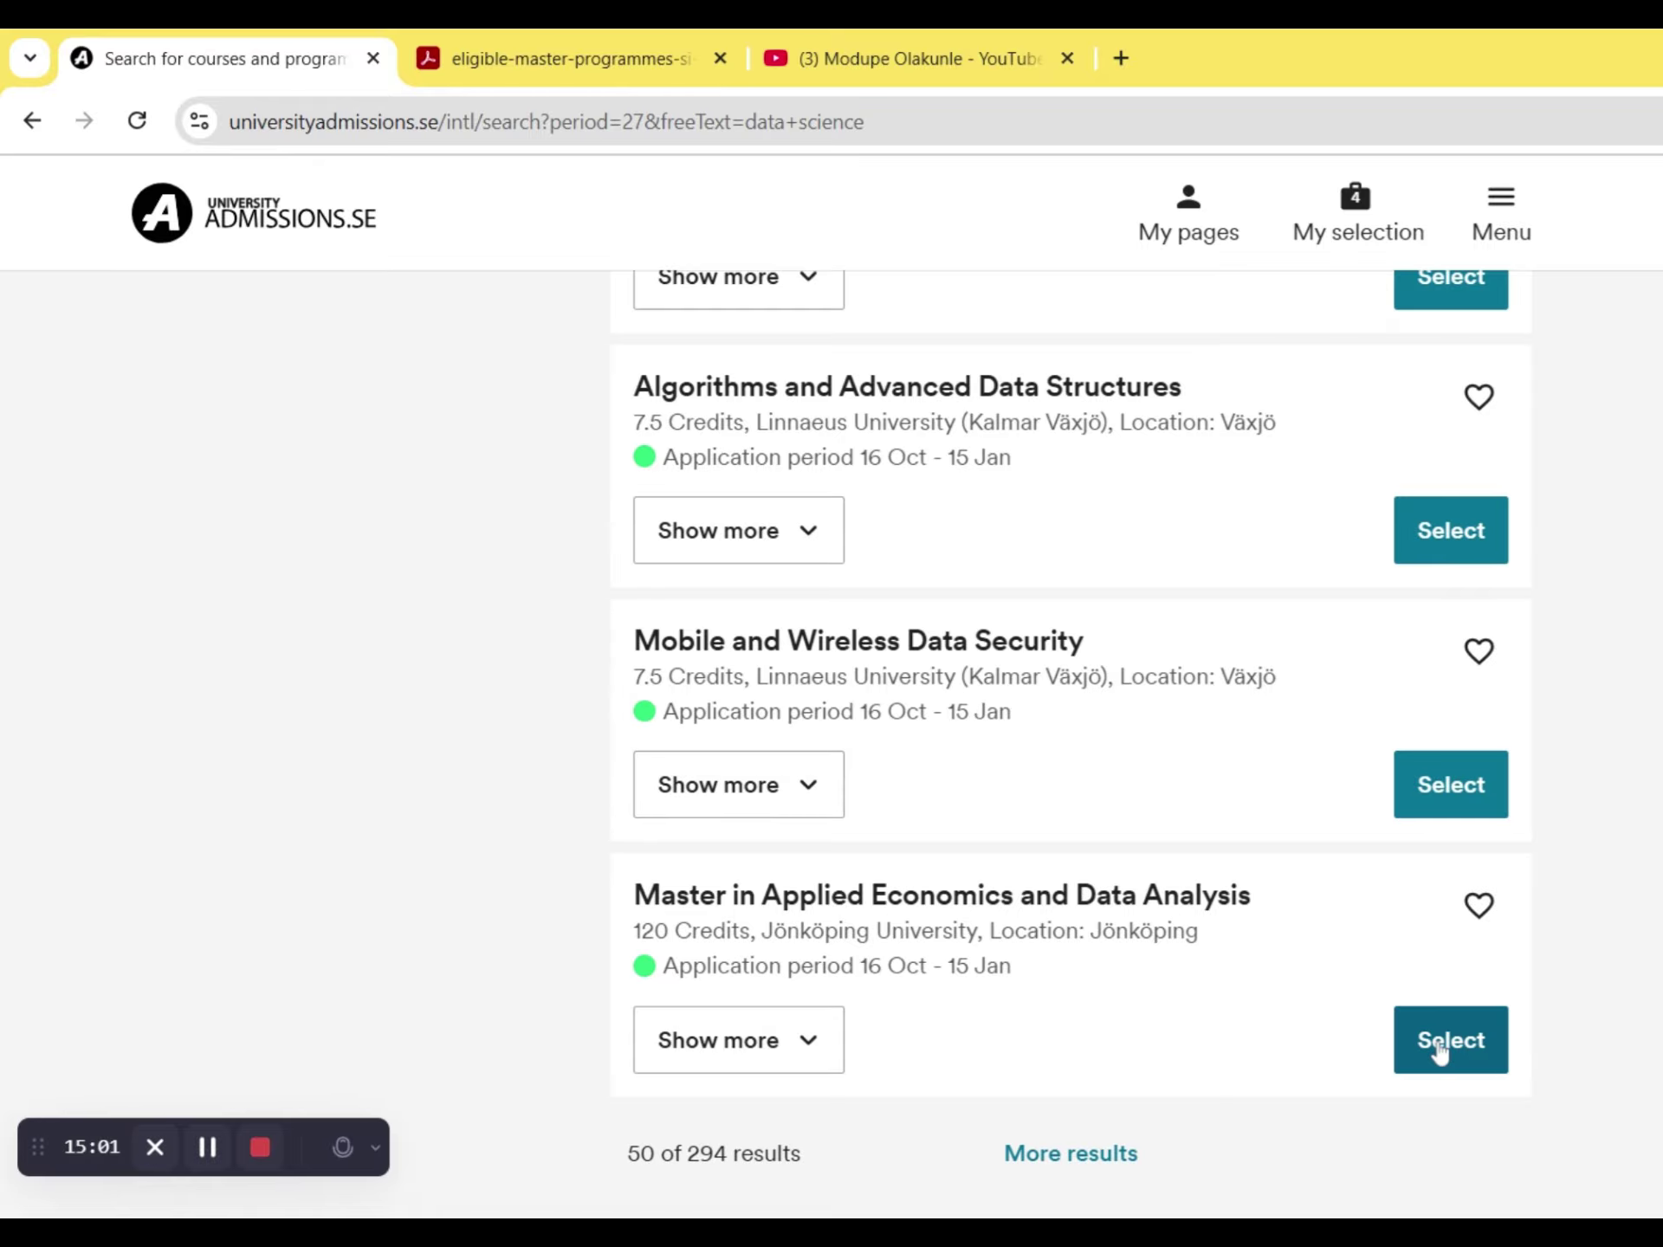
click(1440, 1050)
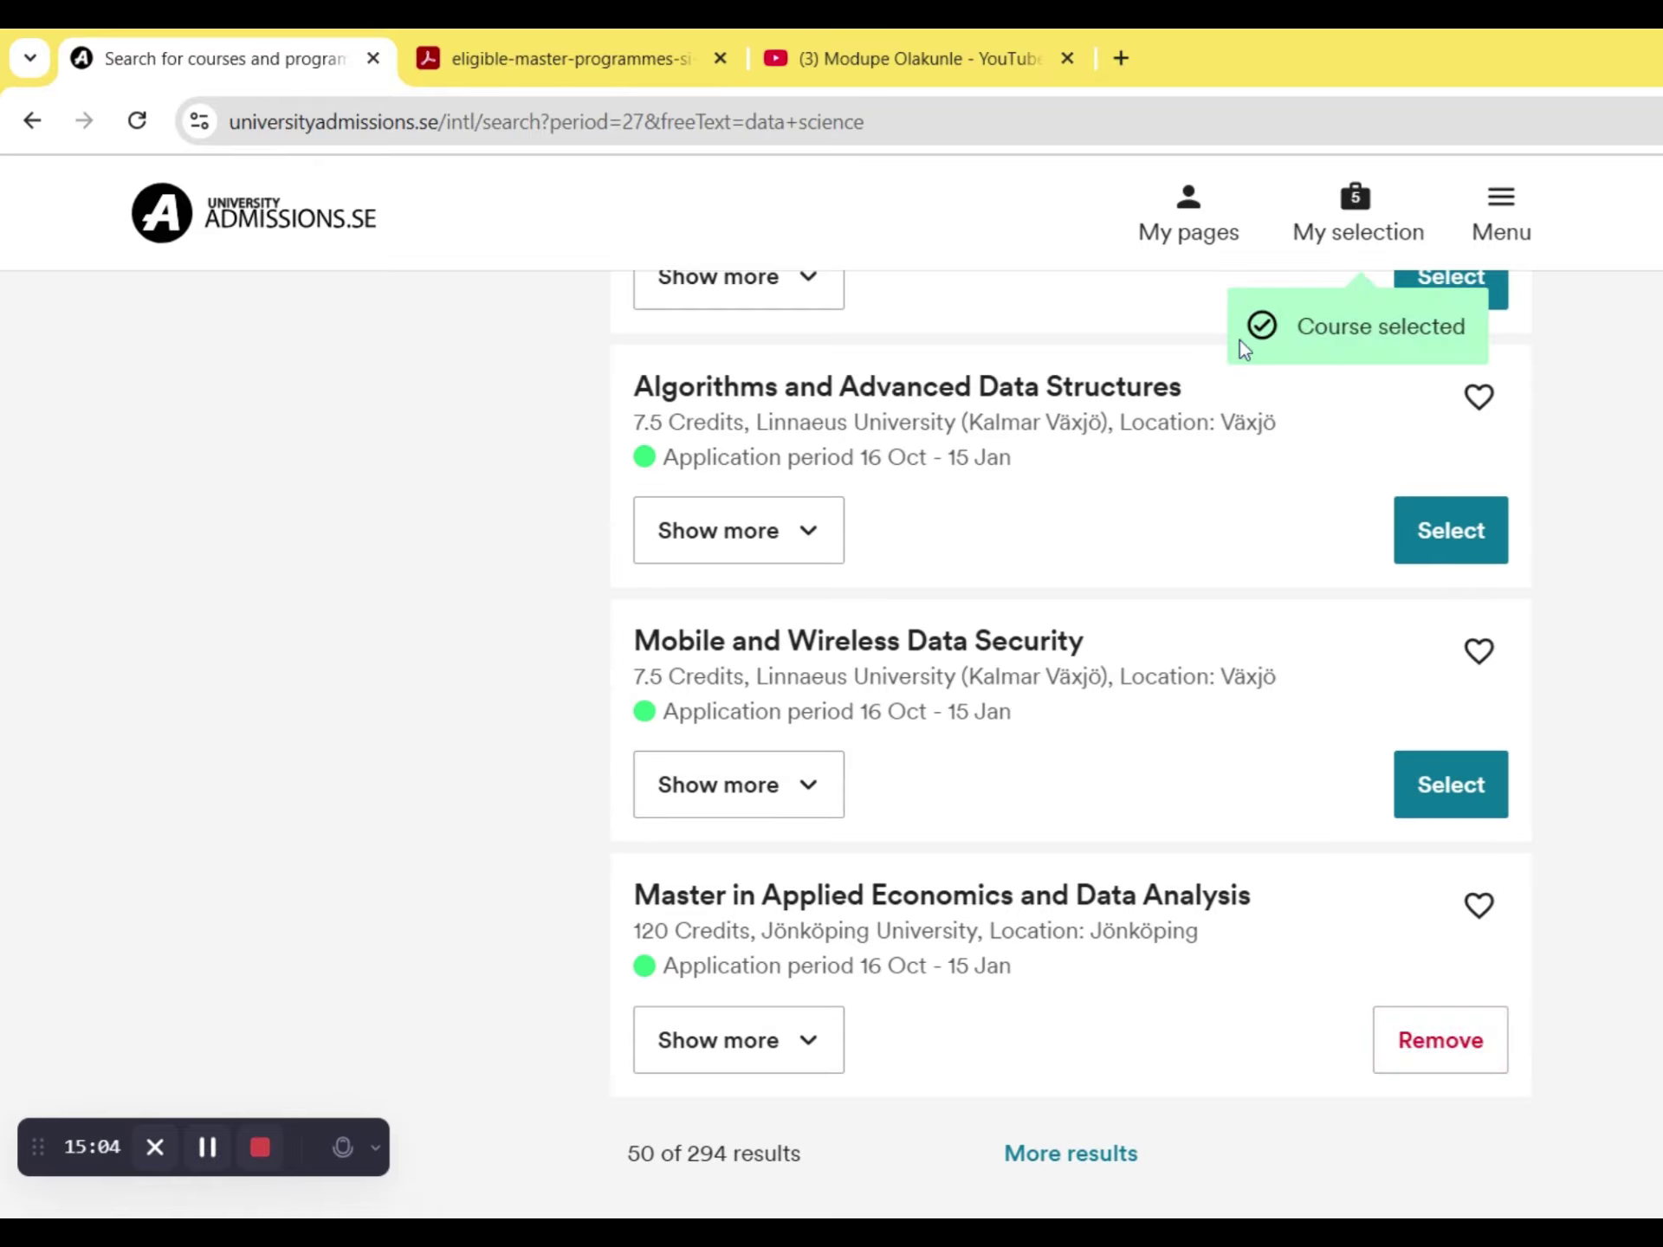
- Open and review the list of selected courses and programmes, and start the application
click(1356, 225)
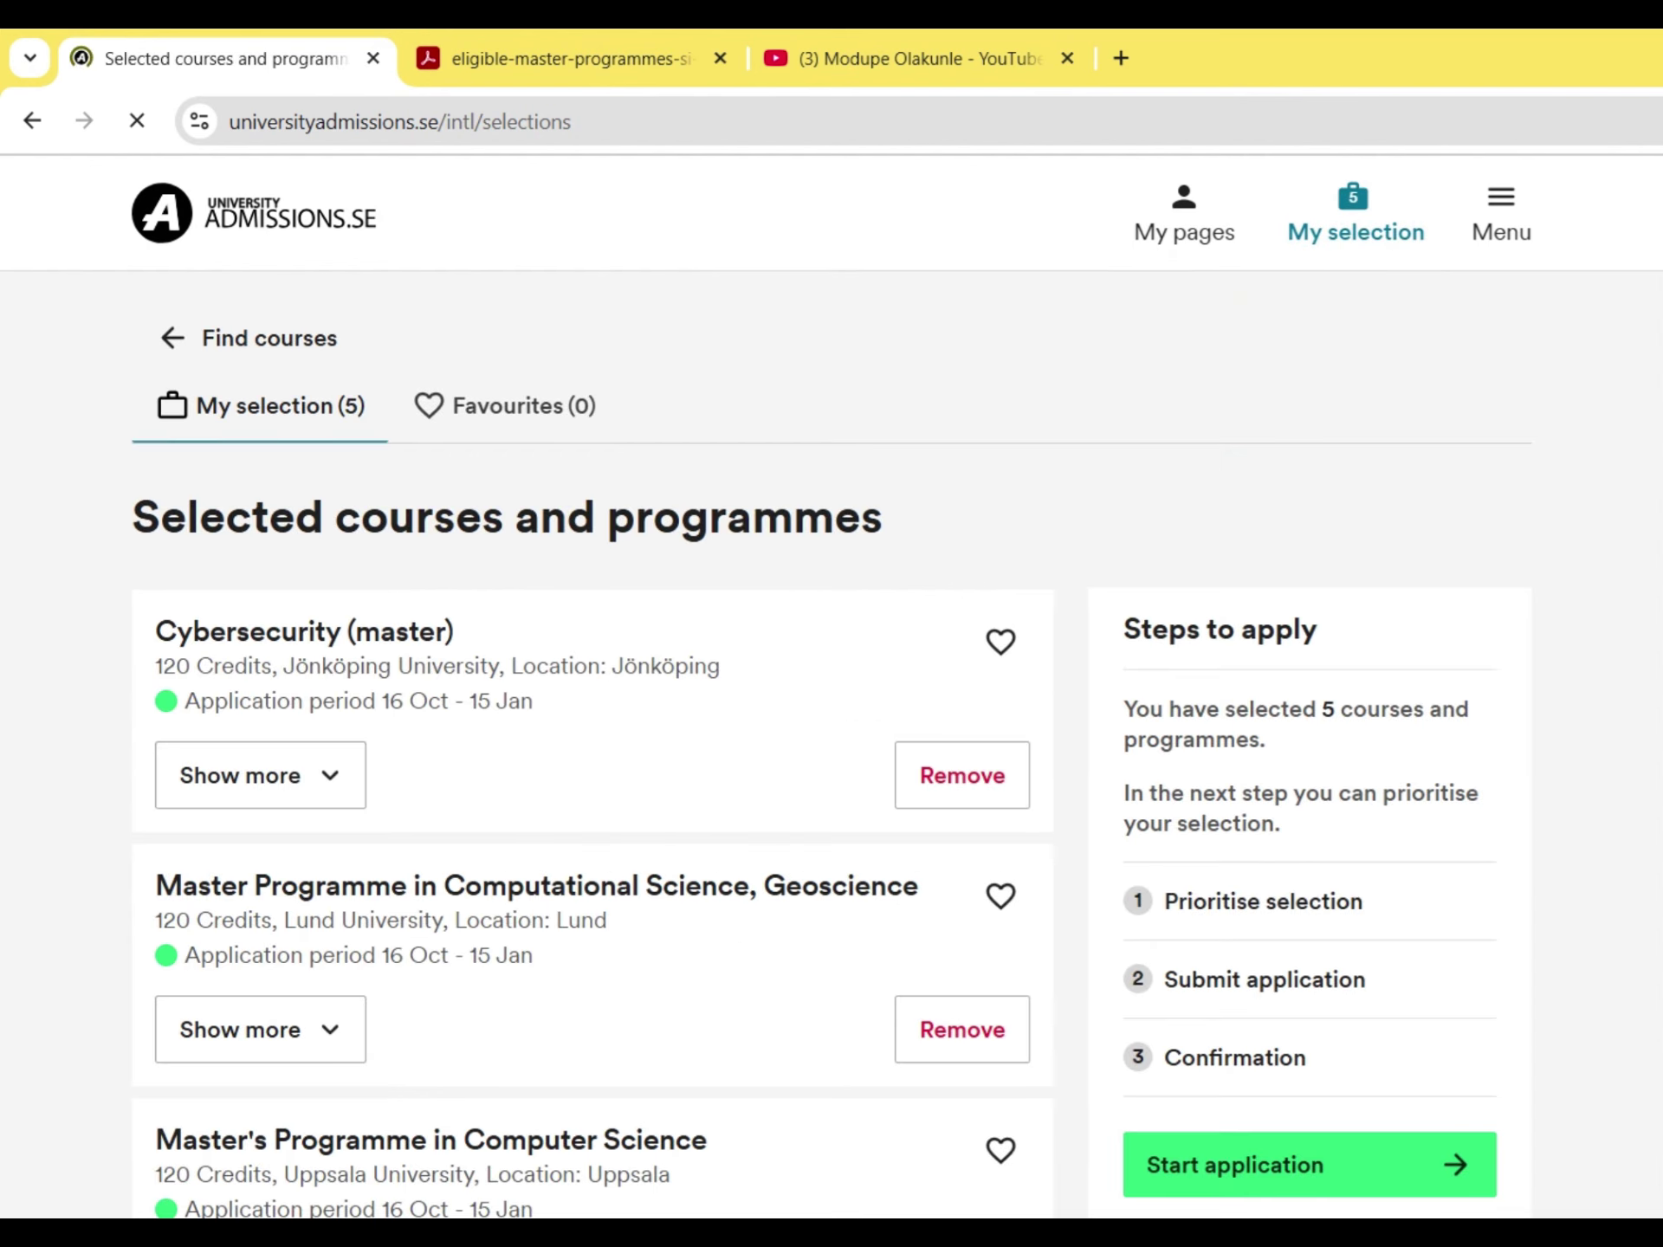
scroll(832, 606, down, 10)
scroll(1623, 523, up, 9)
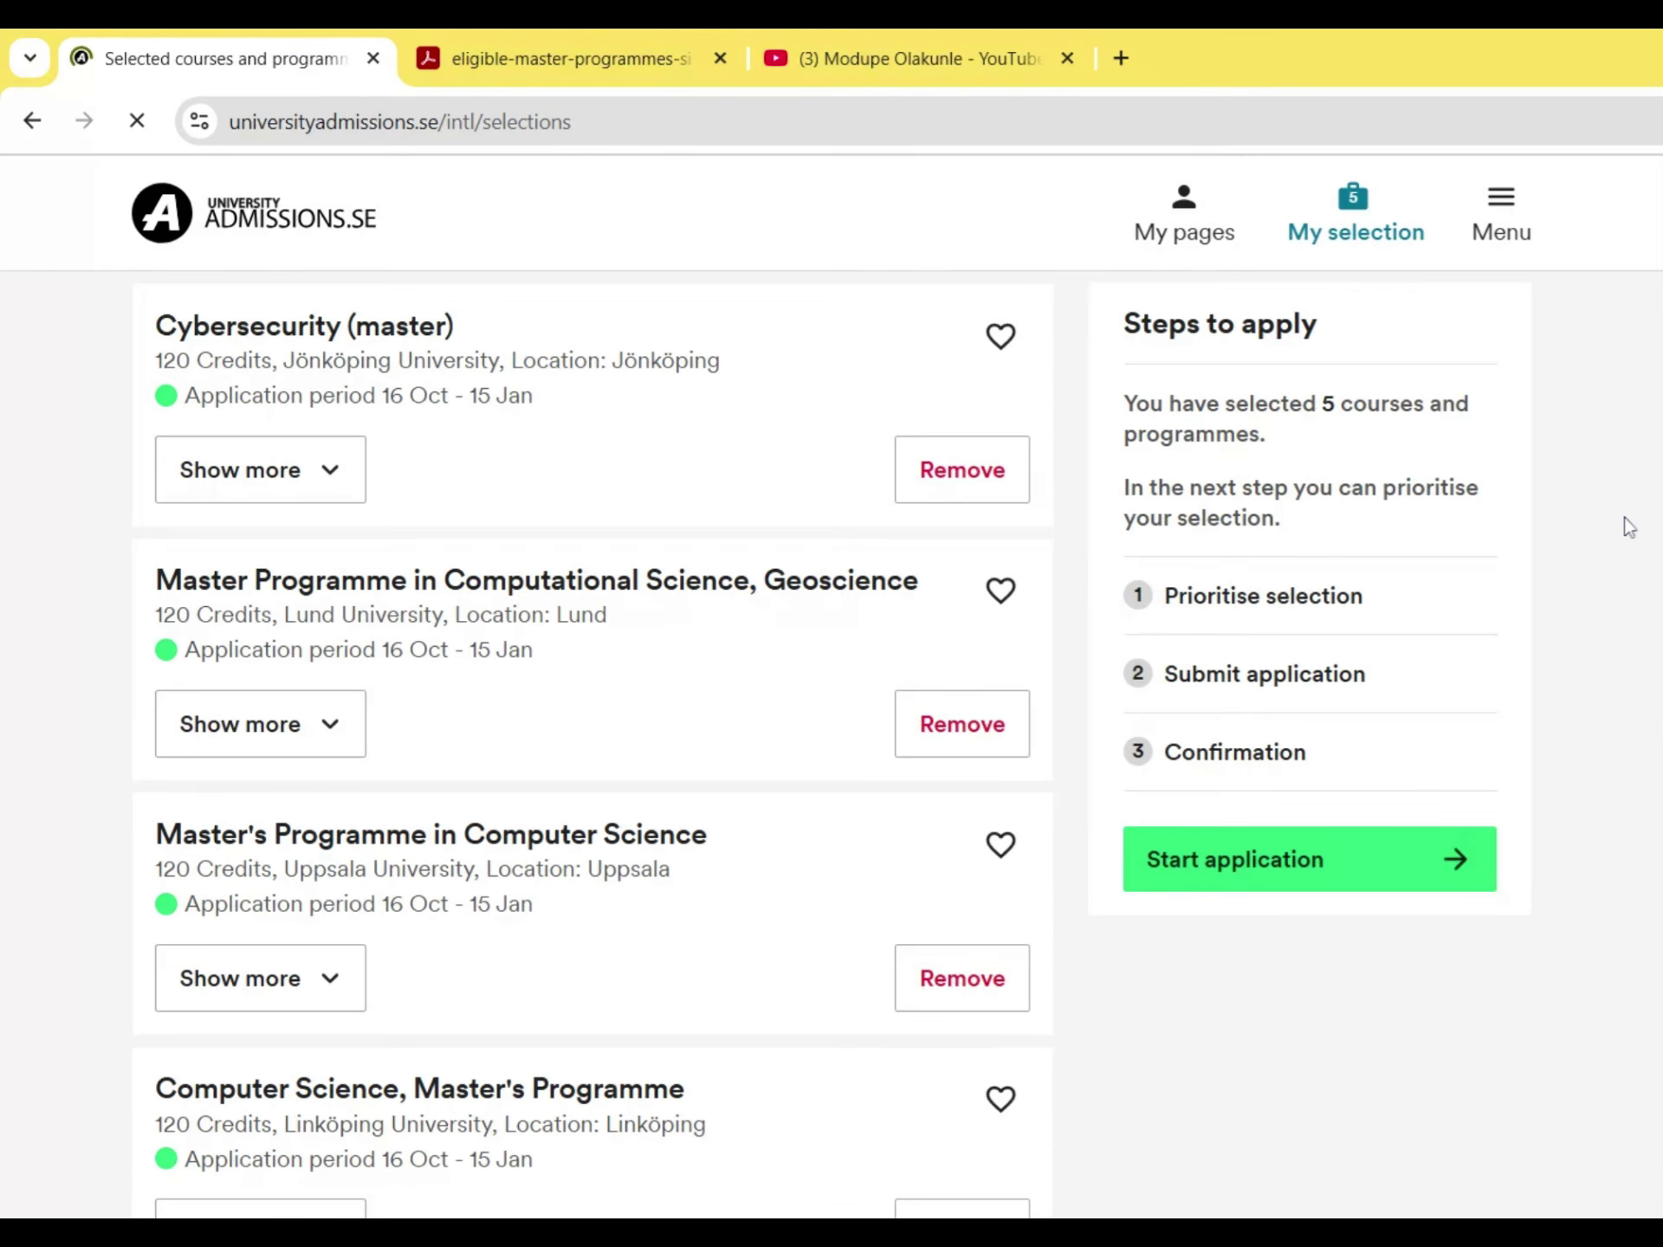
scroll(1624, 541, down, 1)
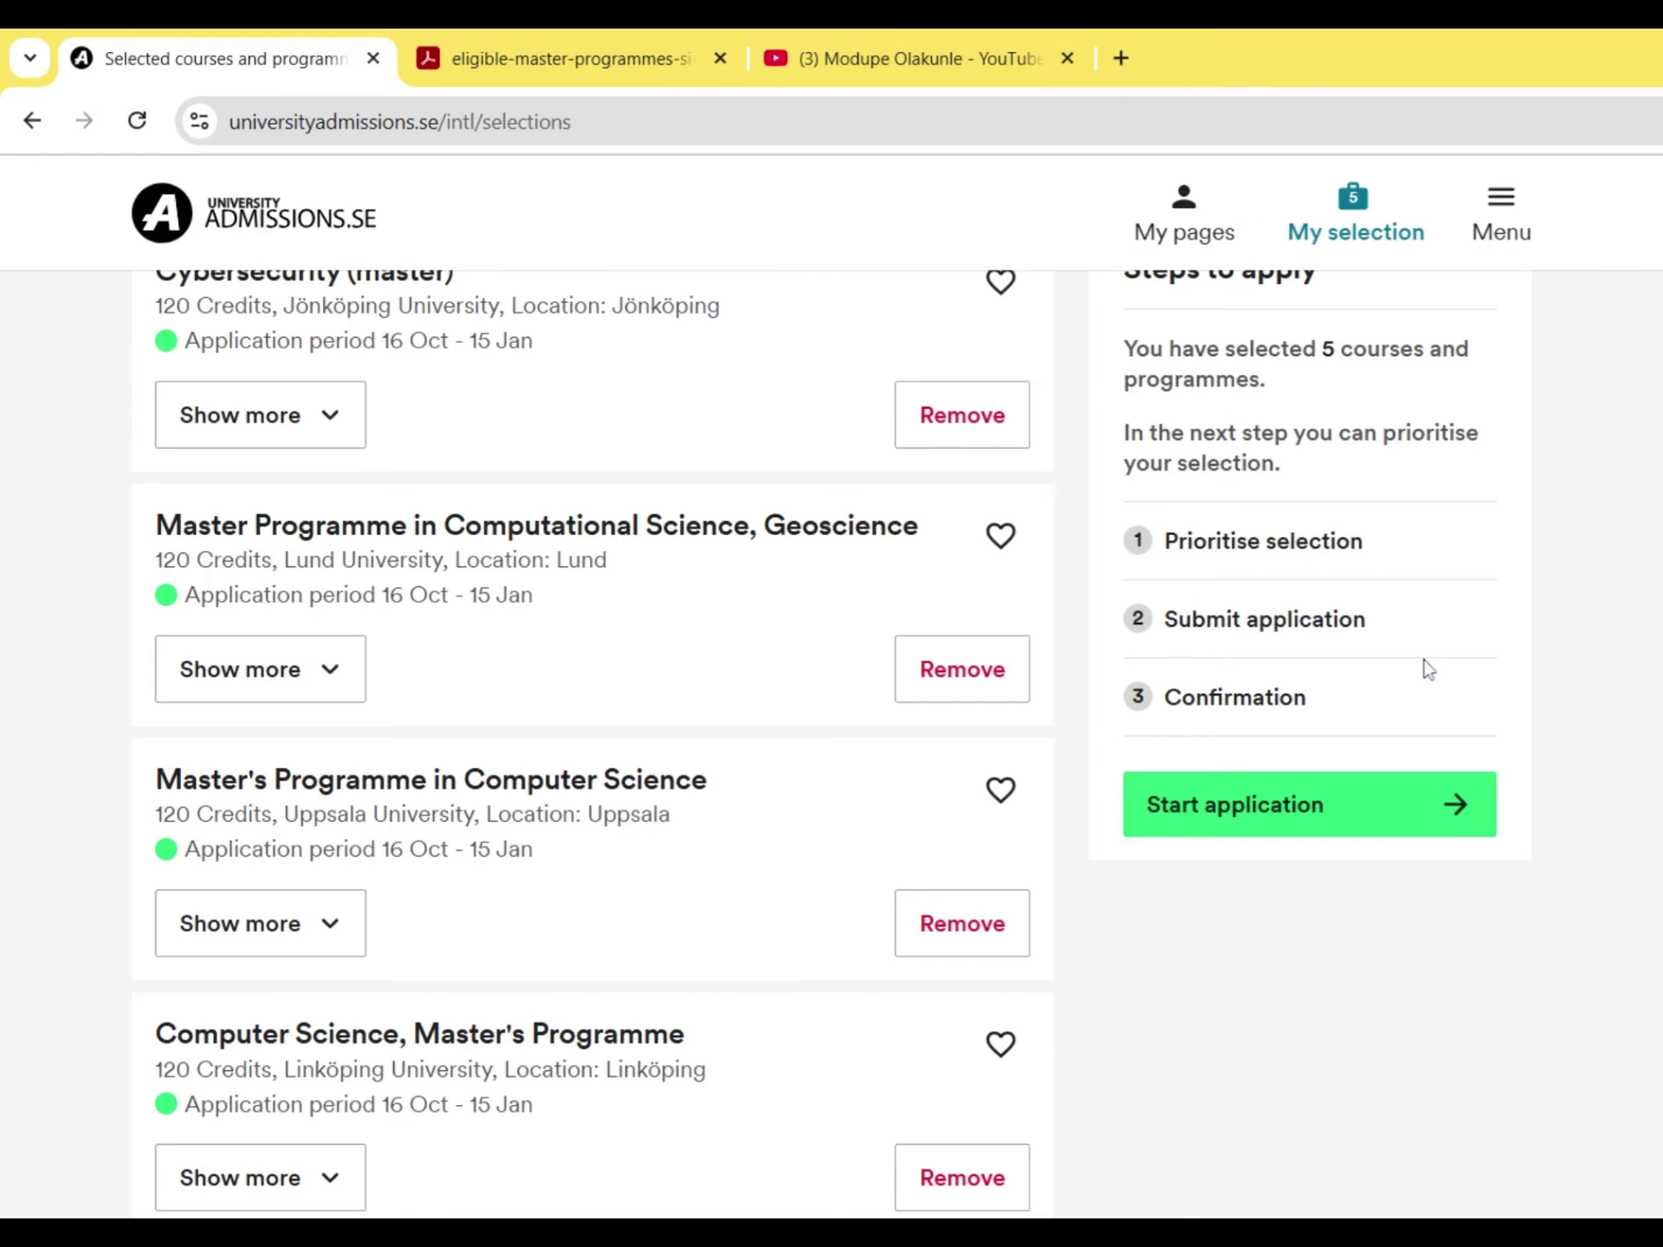
click(1384, 831)
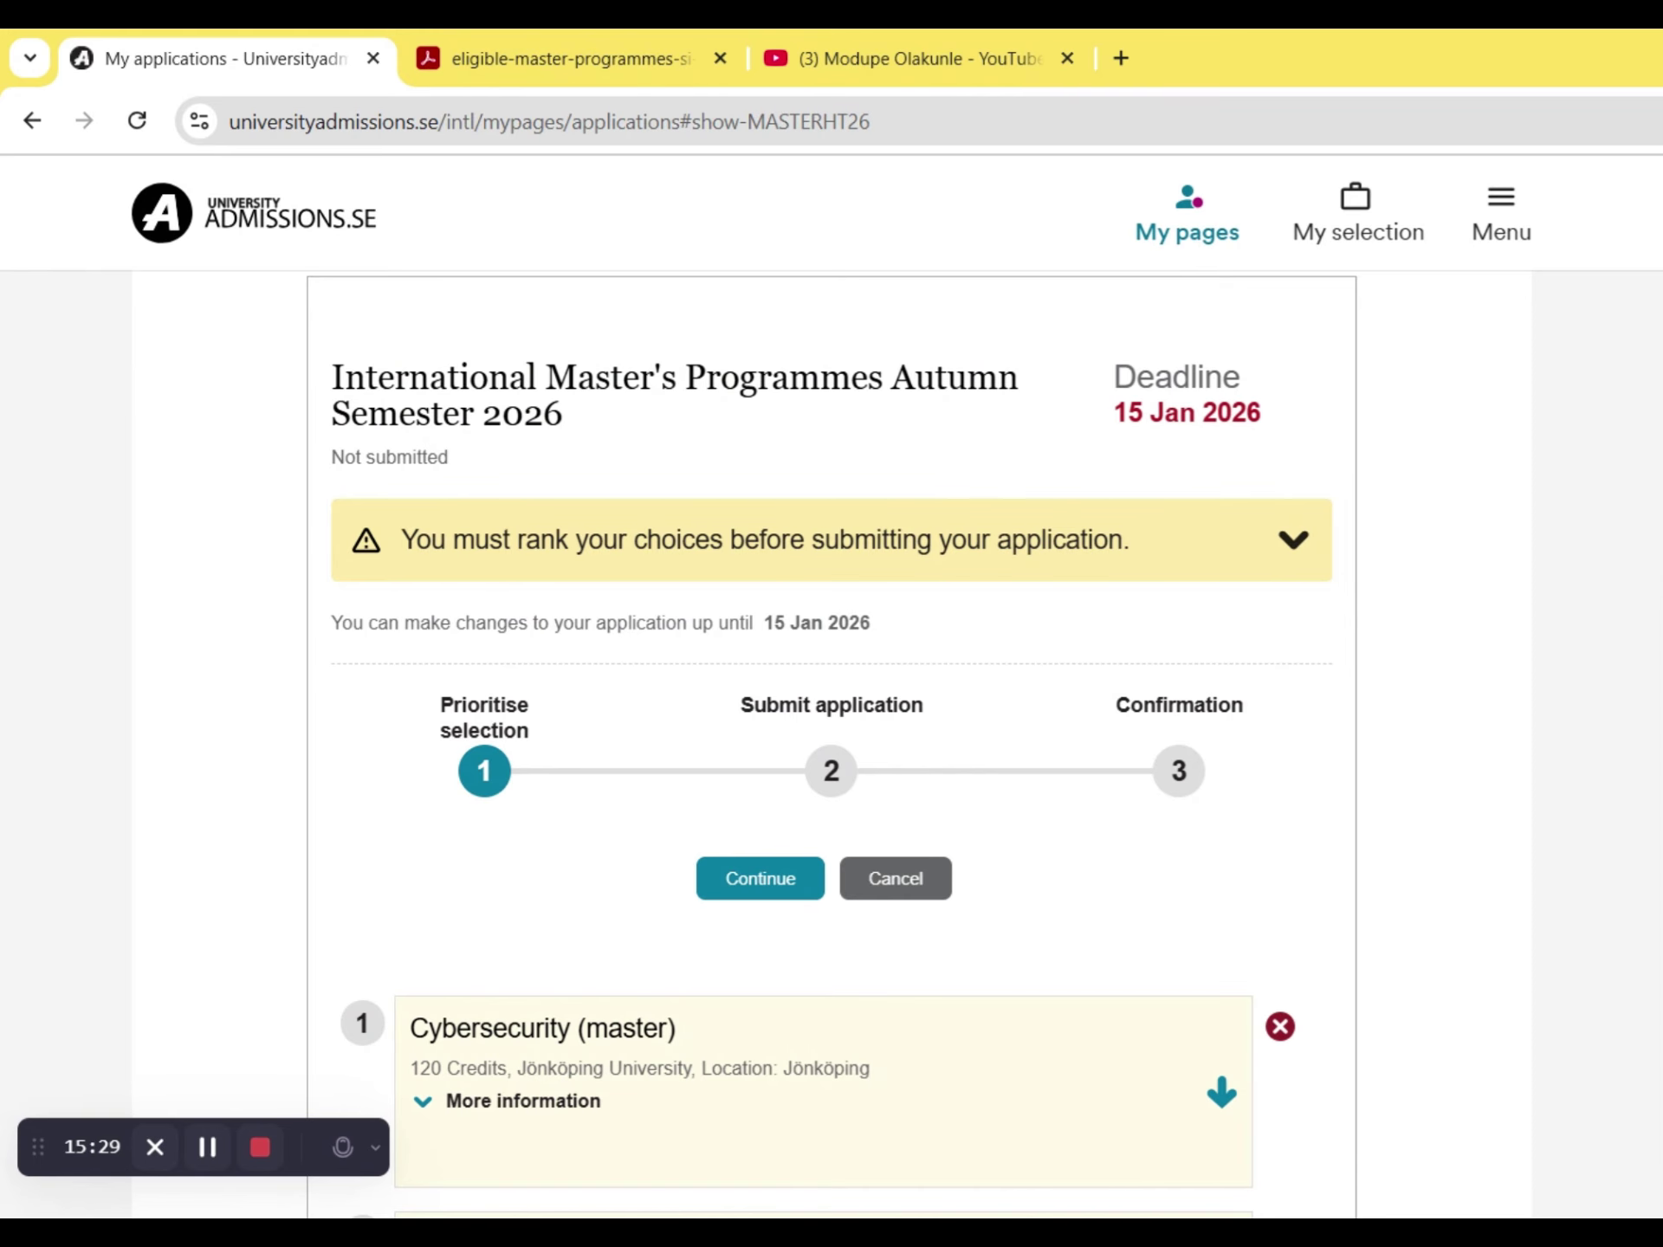
- Answer the required notice for Lund University's Geoscience programme by agreeing to read the message after submitting the application
scroll(820, 650, down, 5)
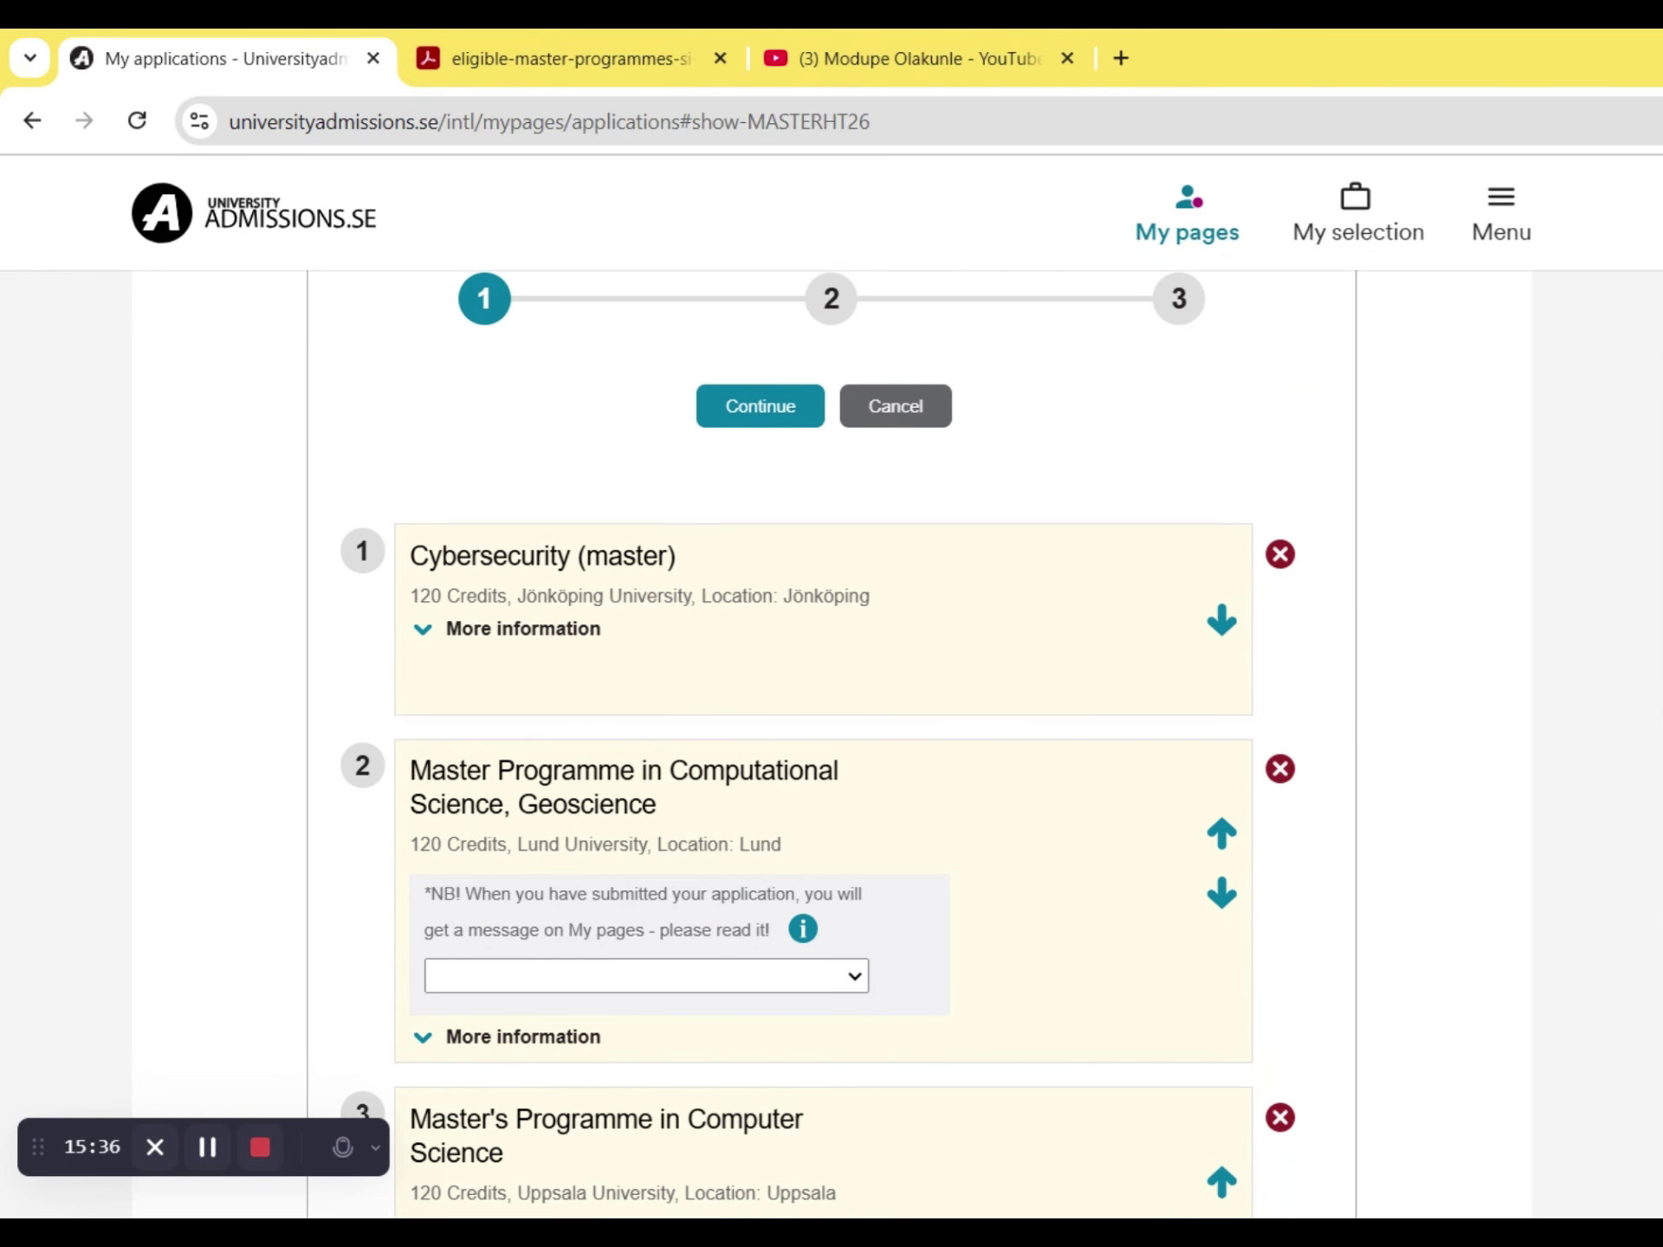
drag(1660, 517, 1604, 609)
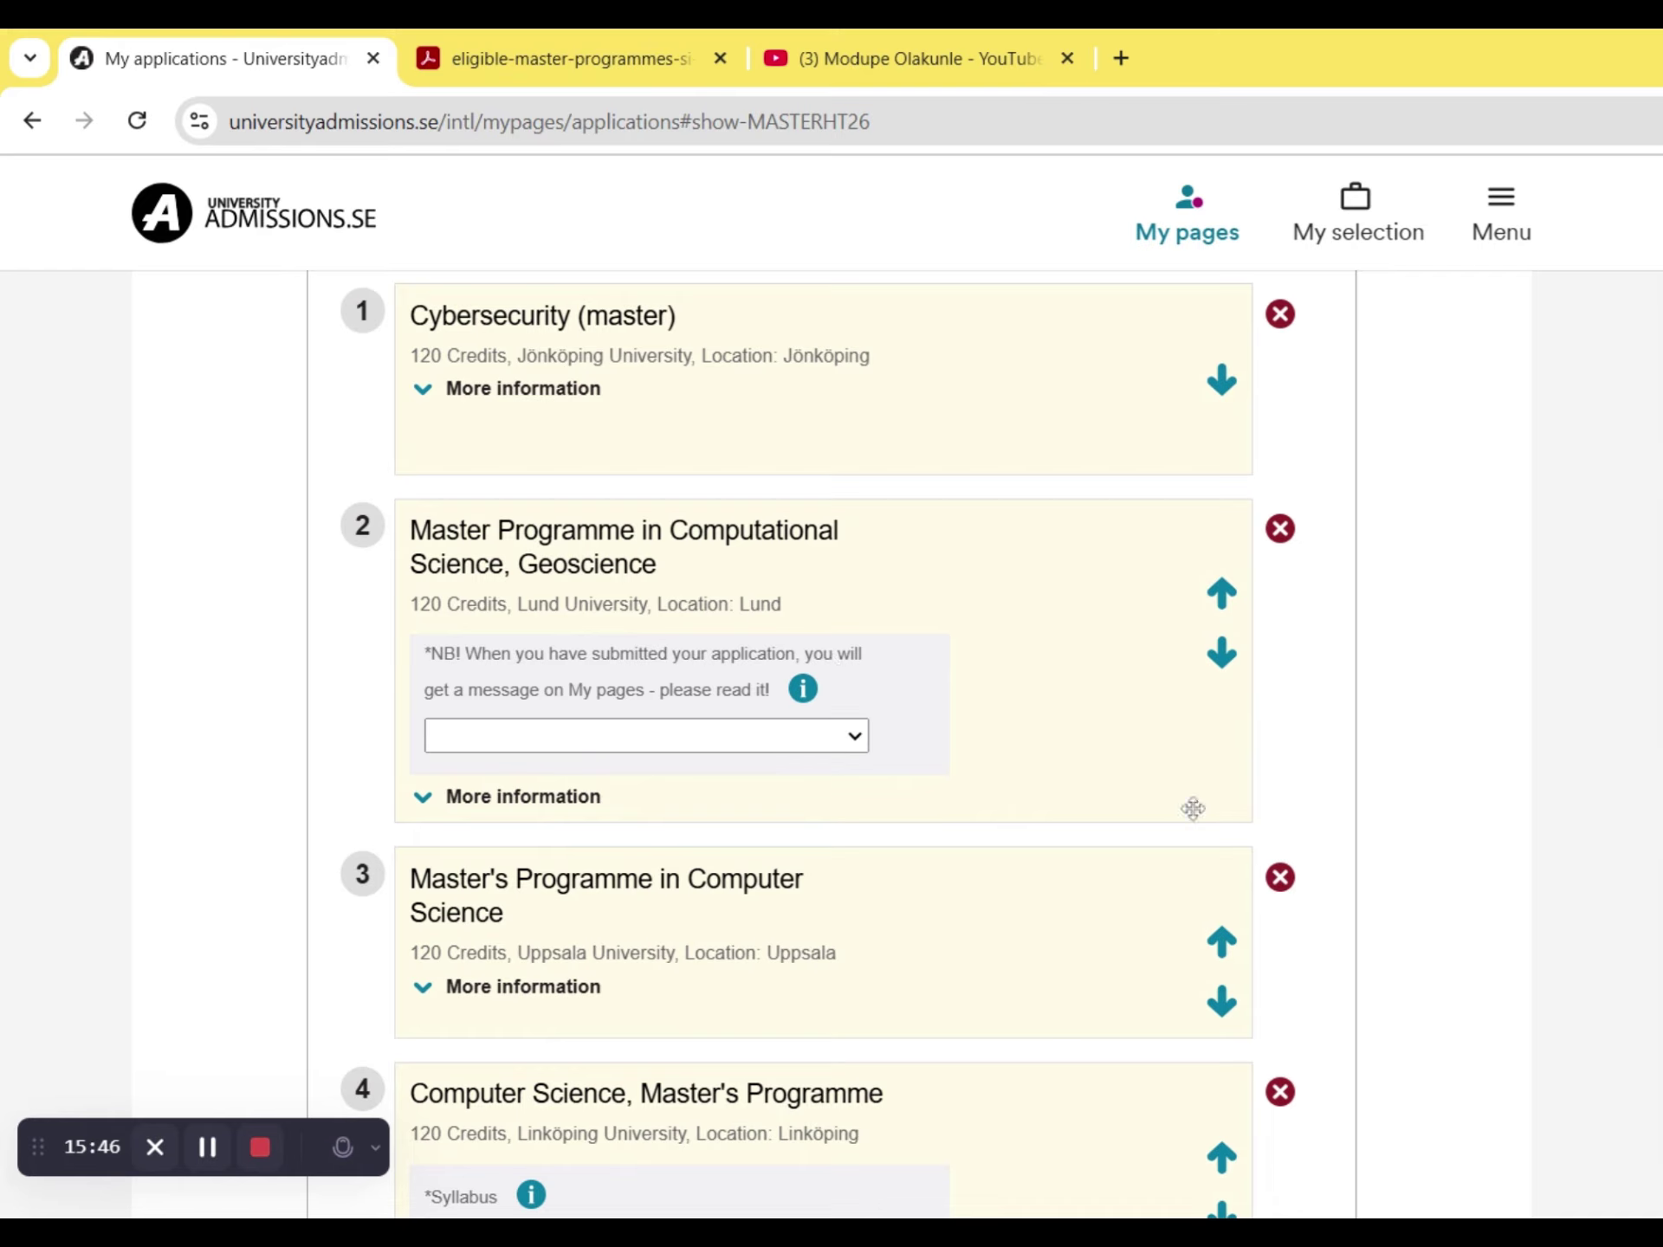
click(838, 740)
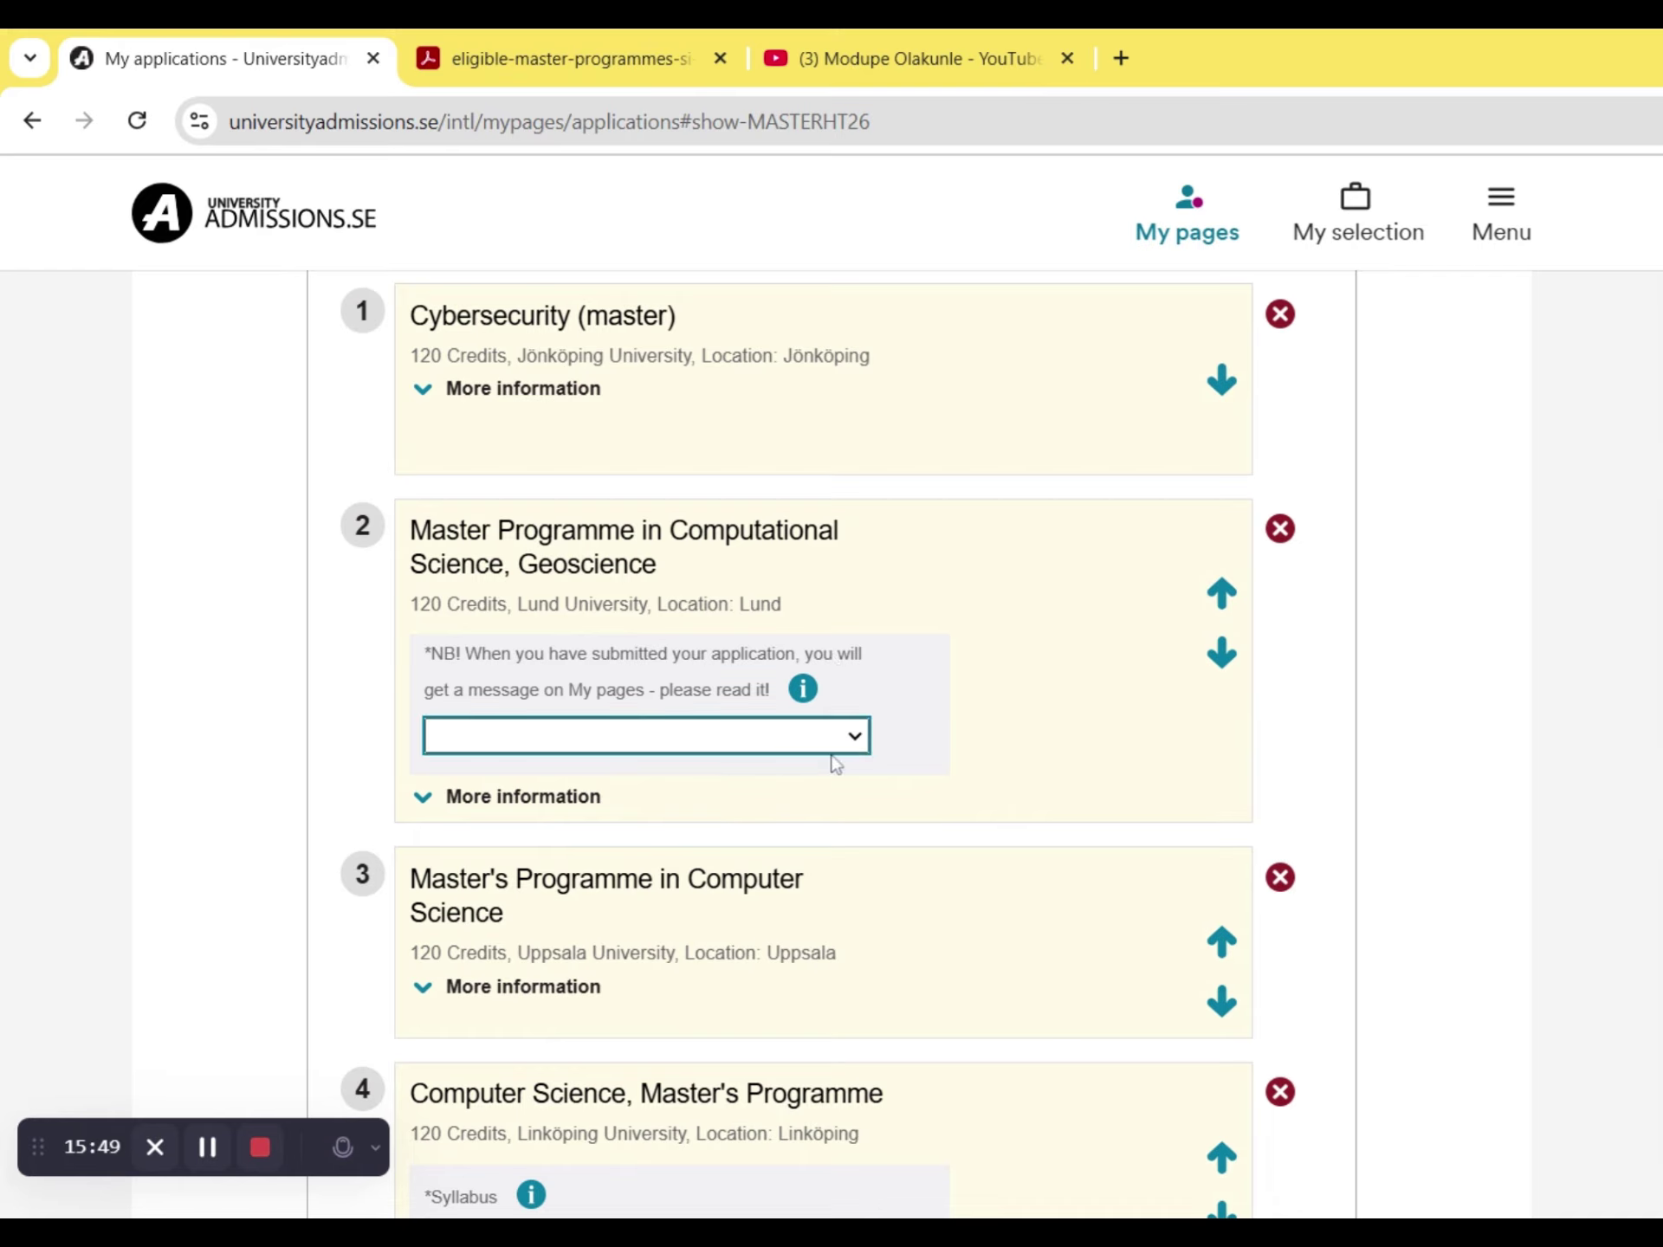
click(834, 761)
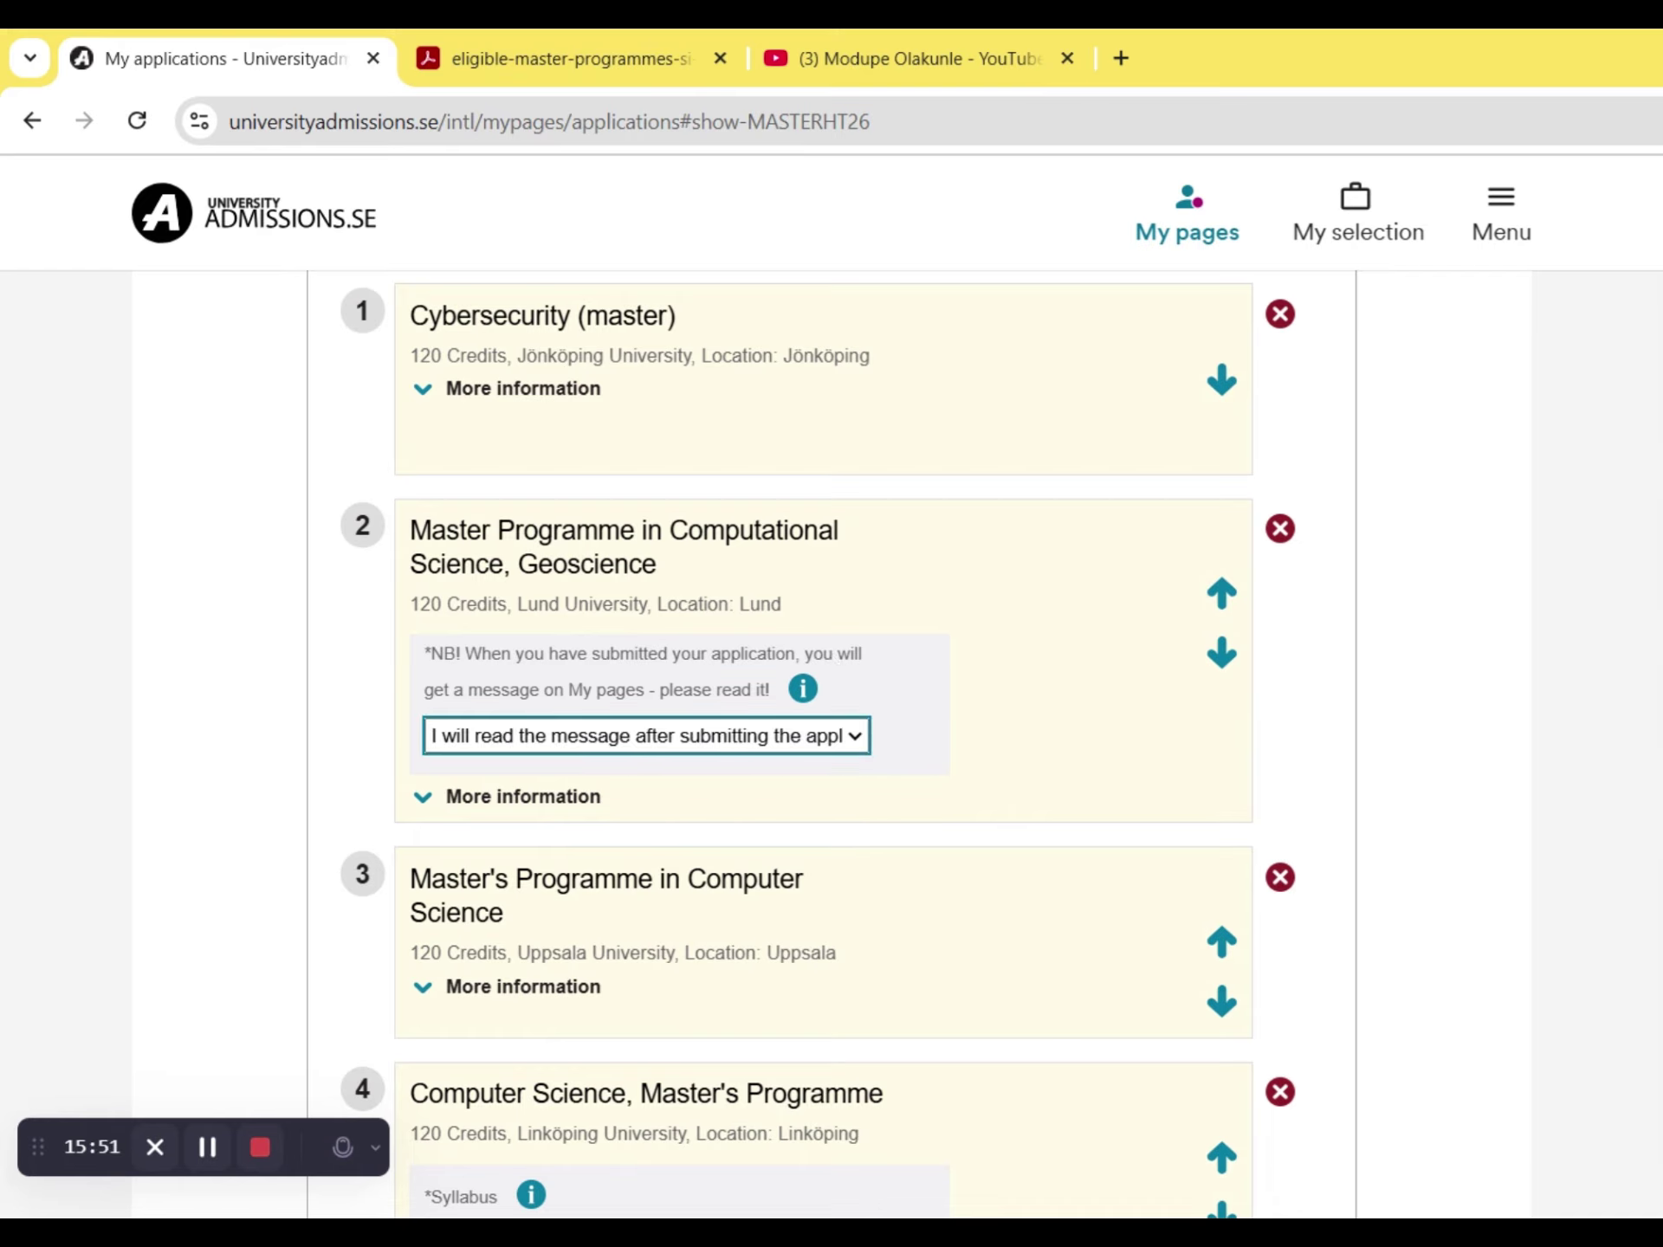
- Set the Syllabus answer for Linköping University's Computer Science programme to "Yes, I have read and understood."
scroll(902, 927, down, 4)
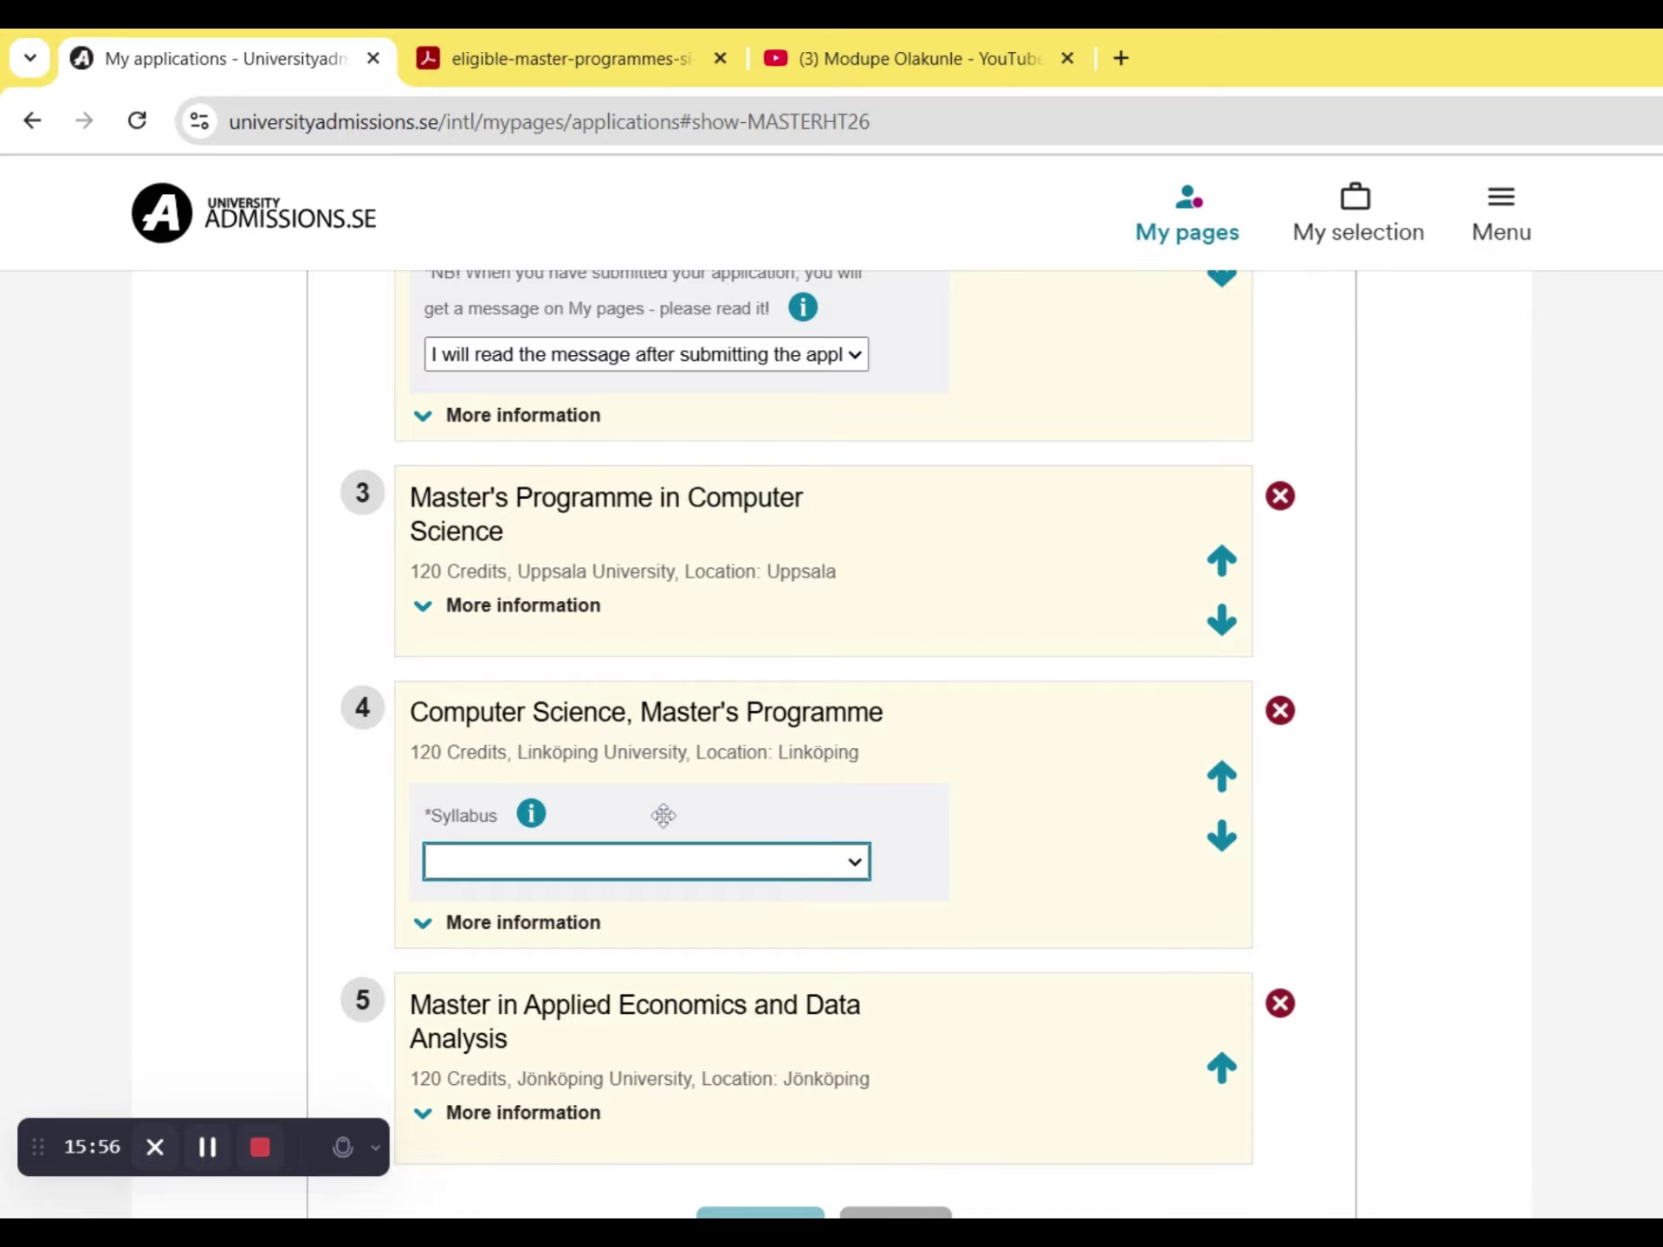
click(672, 873)
click(683, 899)
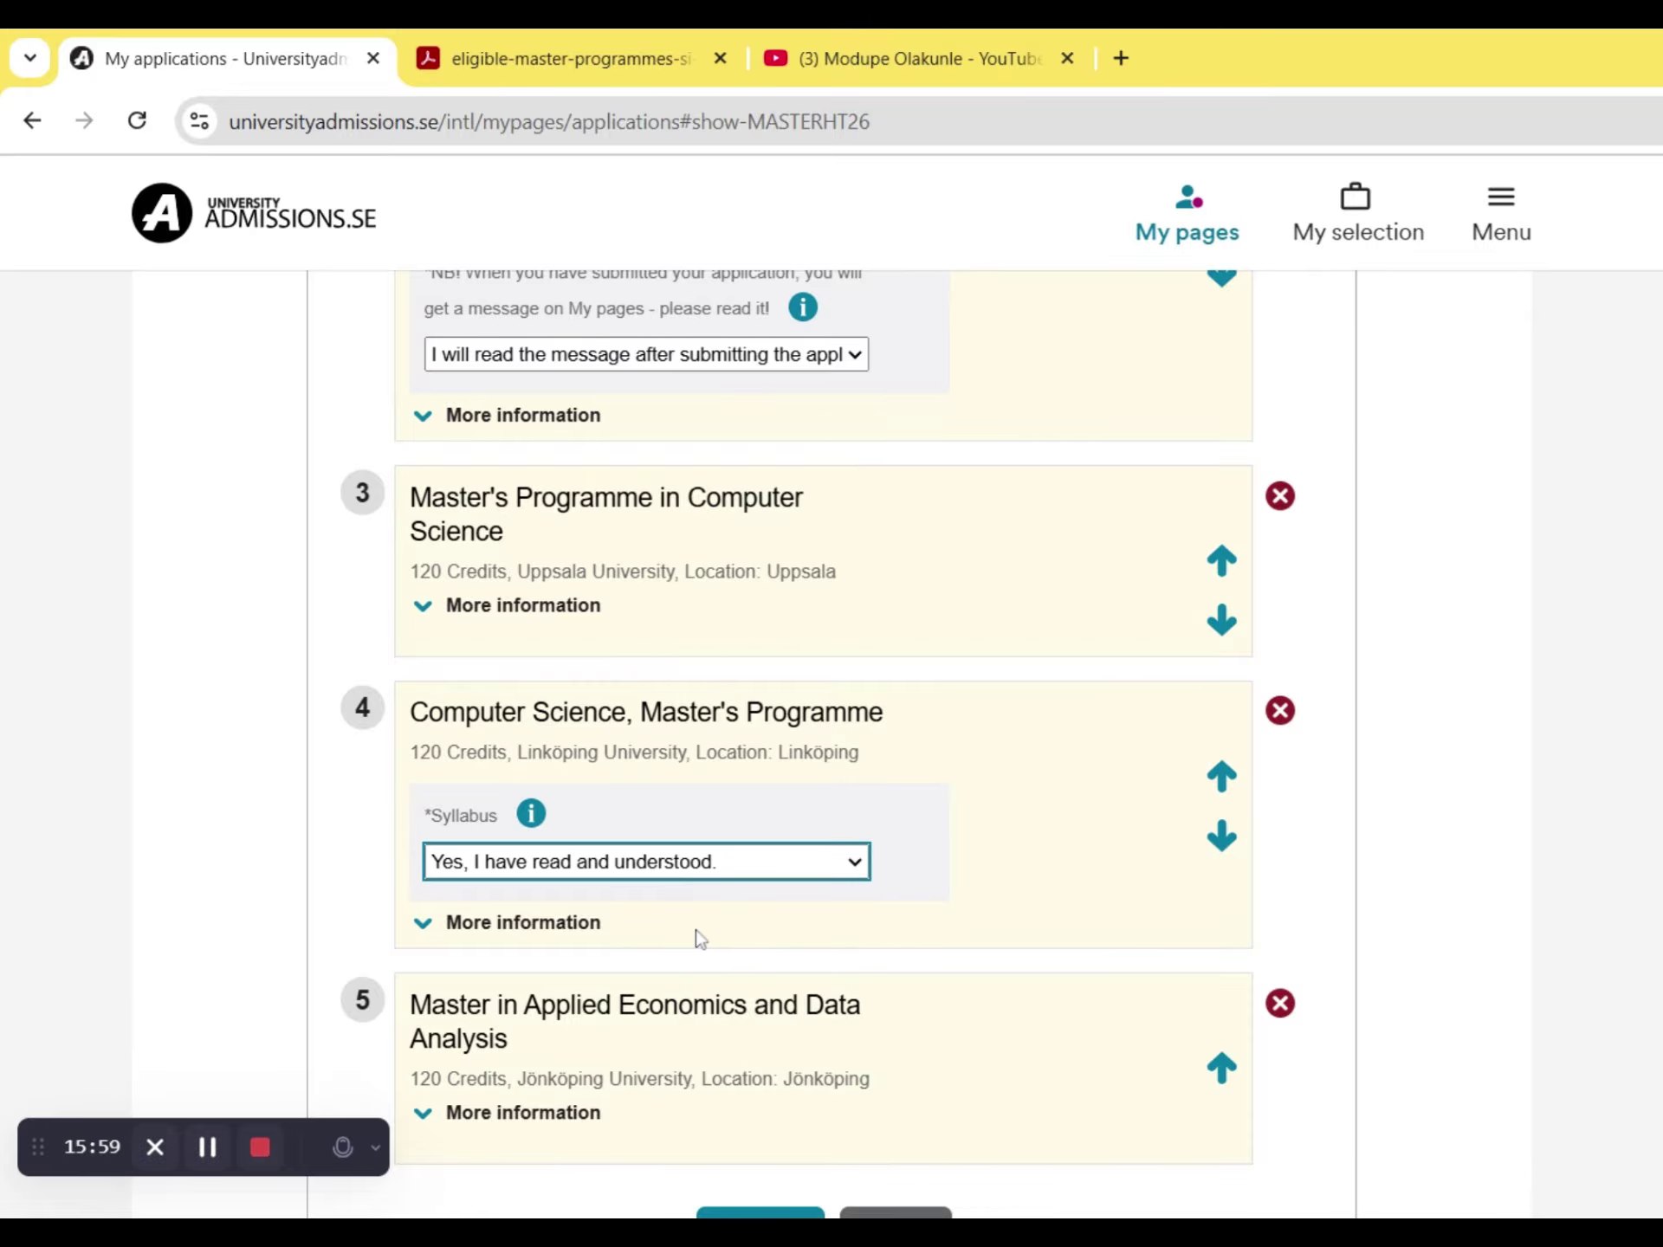
- Expand and review the programme information for Jönköping University's Master in Applied Economics and Data Analysis
click(481, 1118)
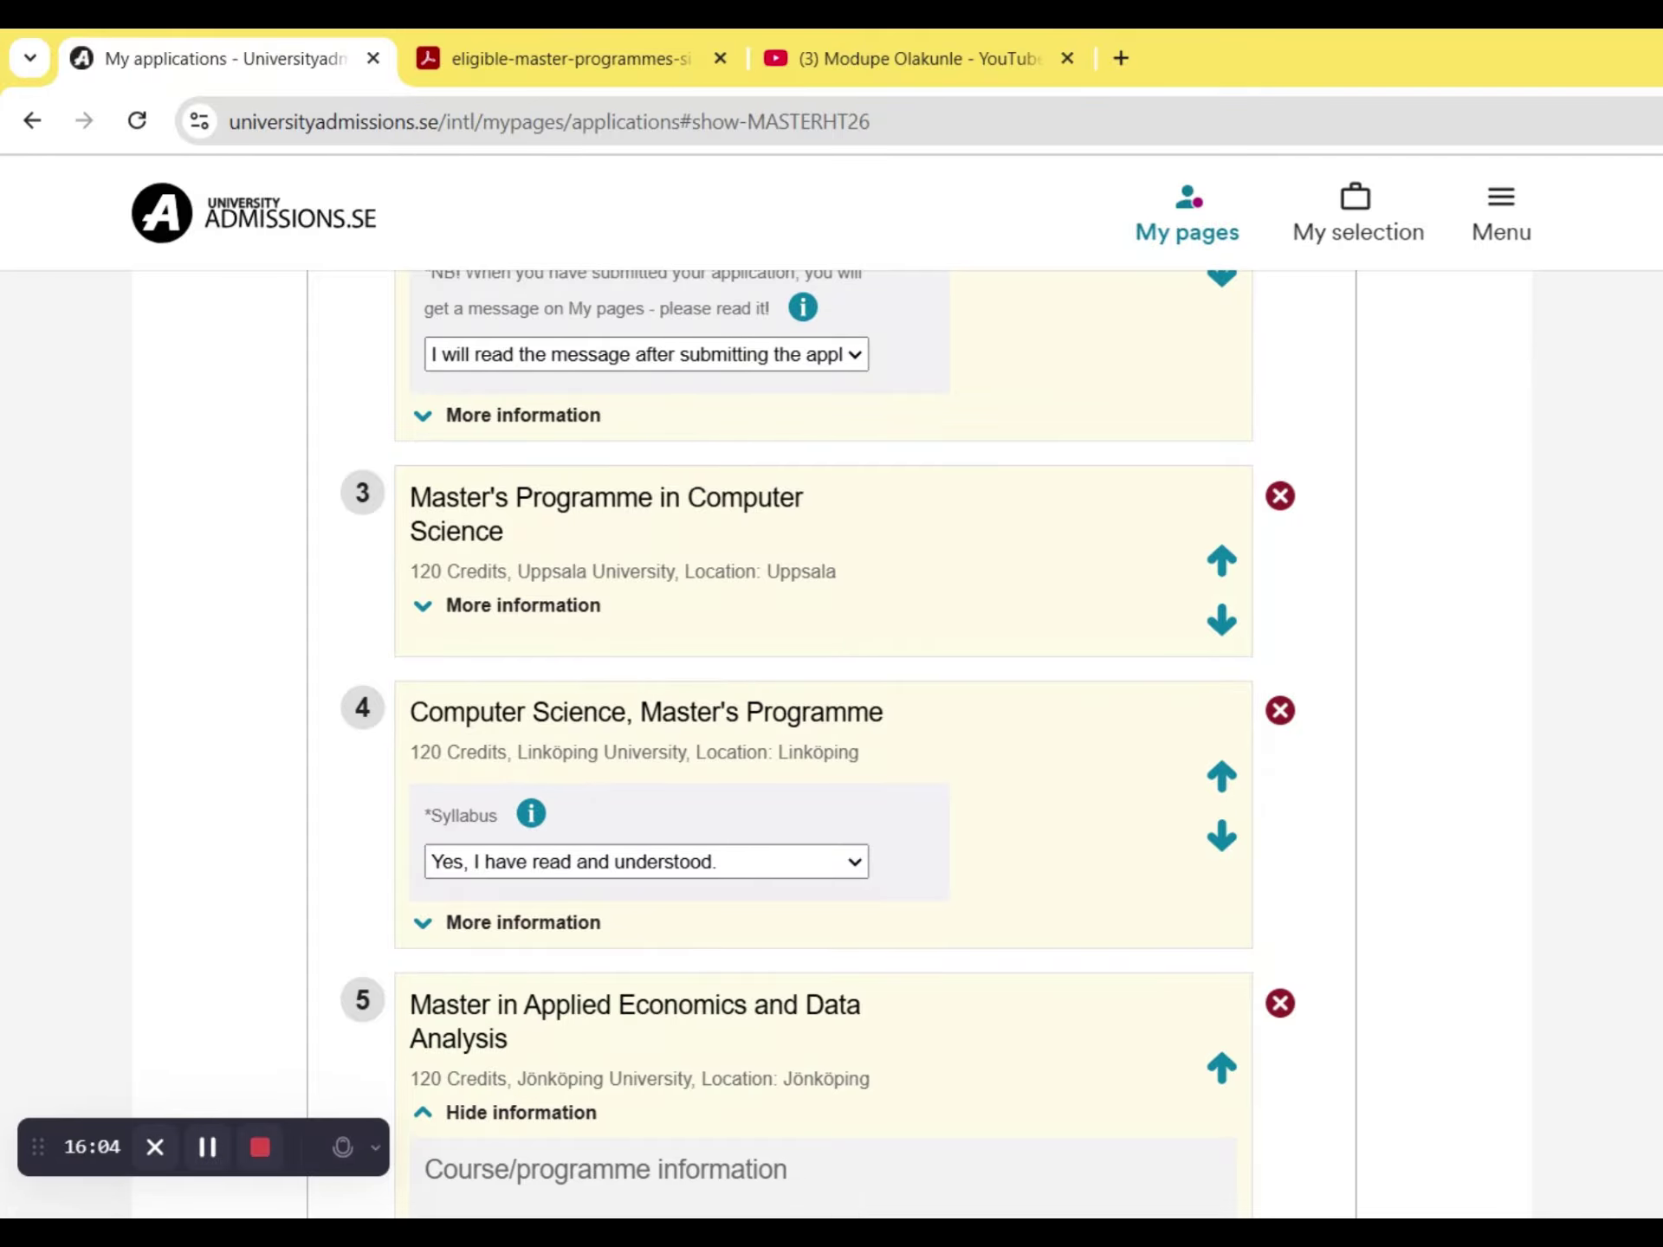
scroll(823, 744, down, 5)
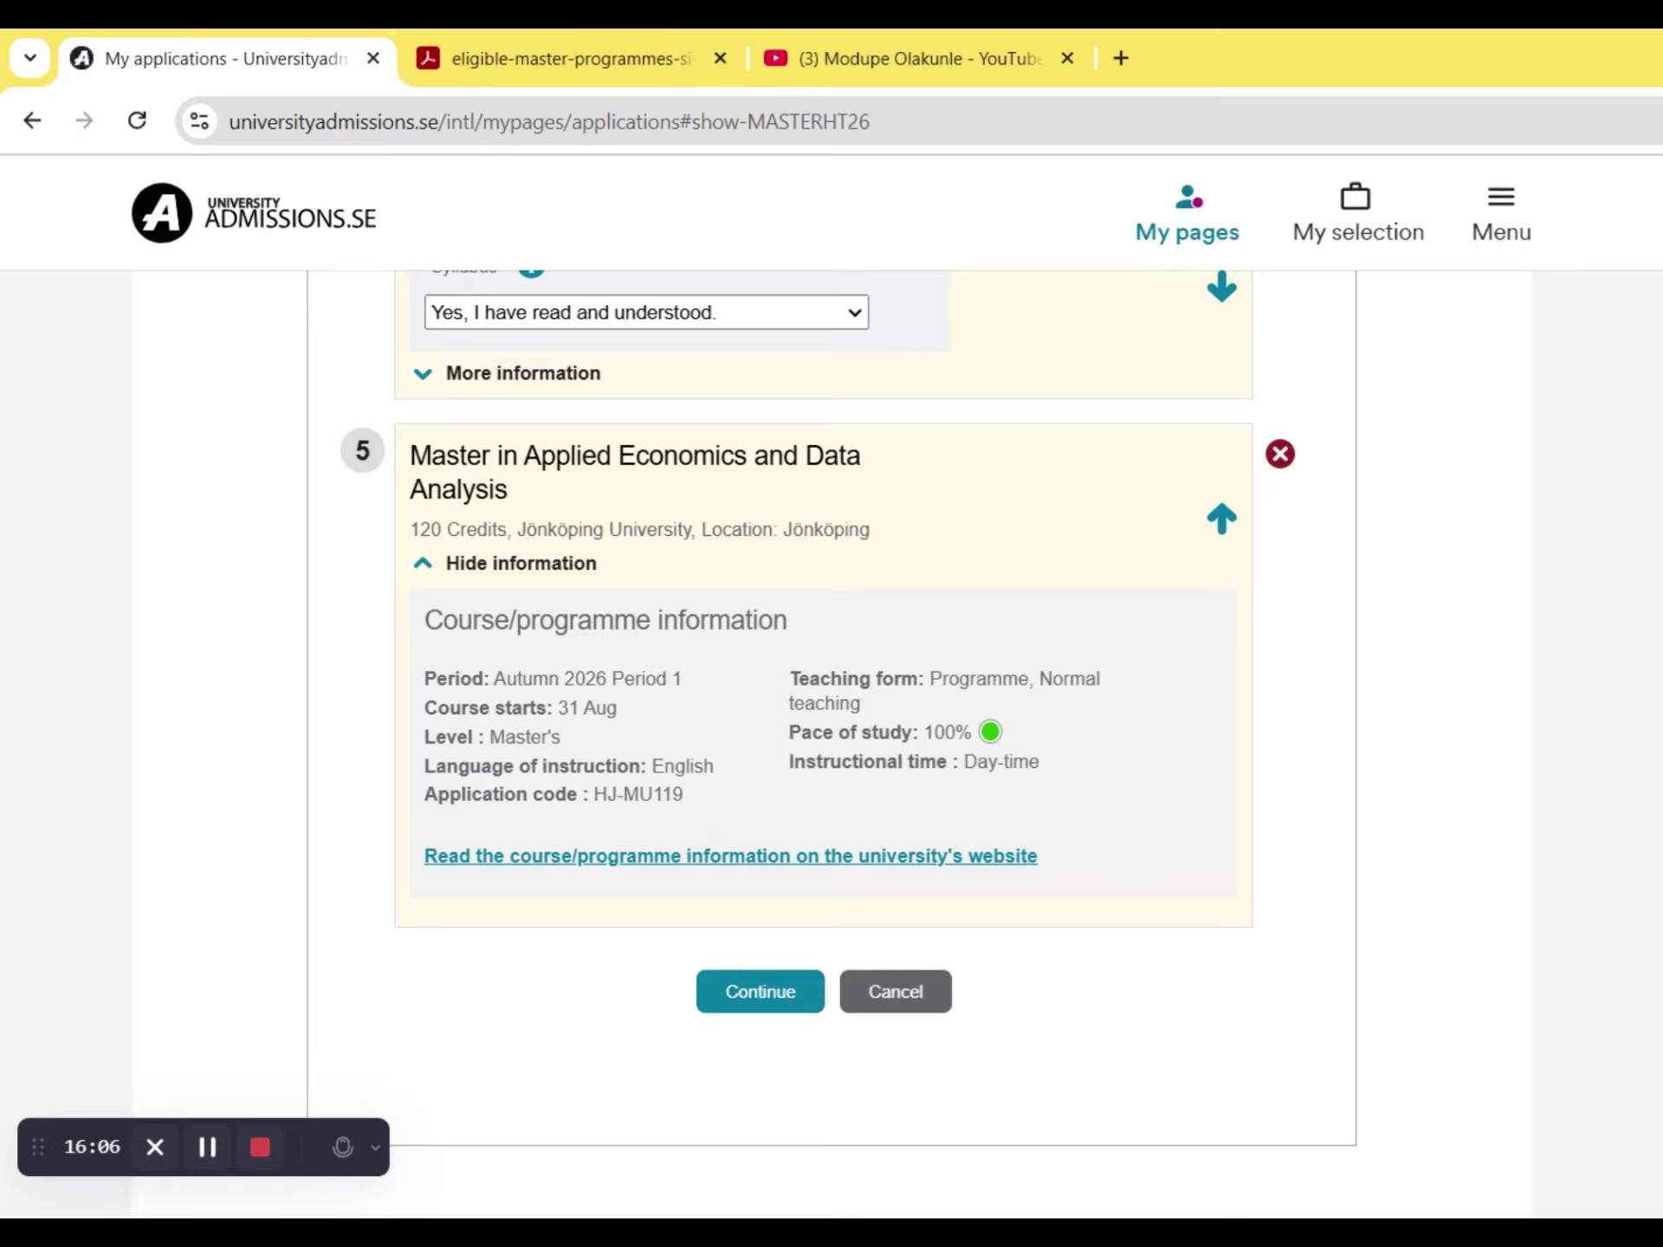
scroll(831, 745, up, 17)
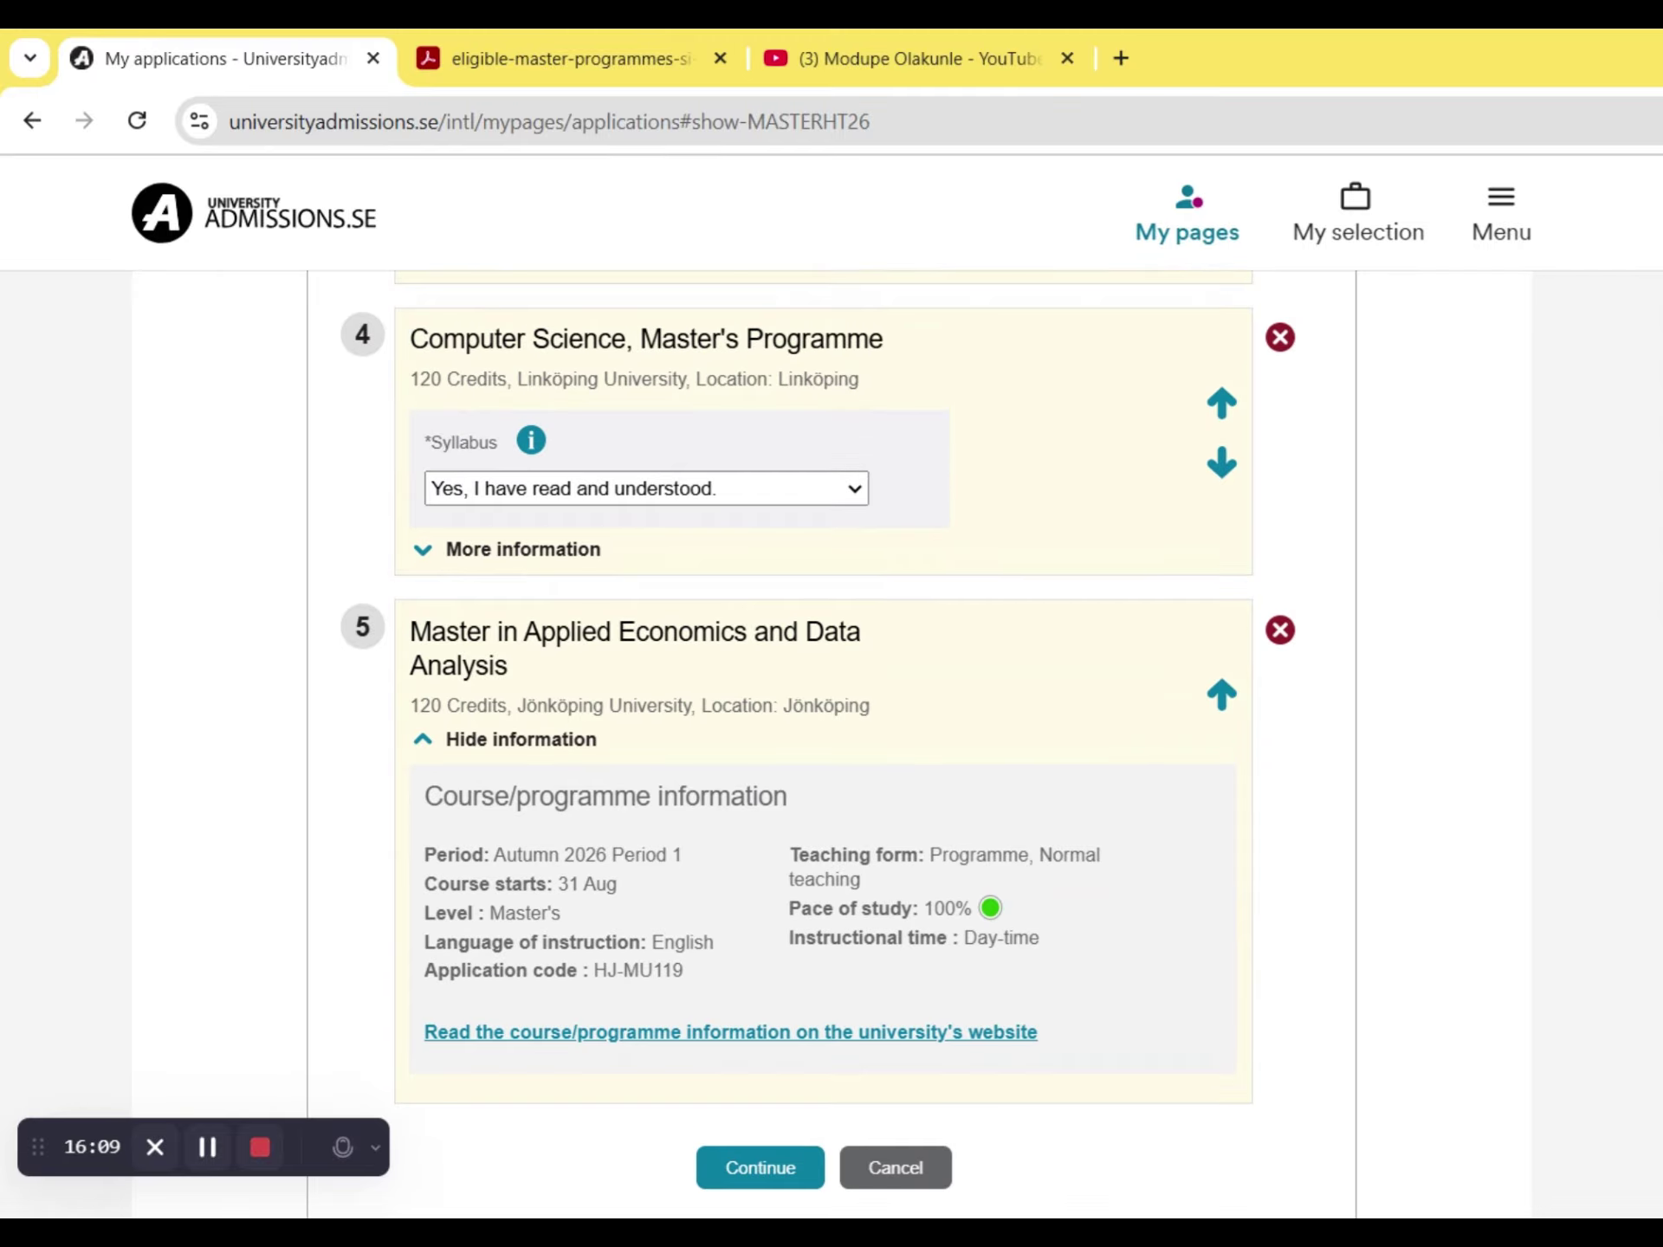
- Review the ranked programme selection and look at the eligible master's programmes PDF
scroll(1654, 373, down, 5)
scroll(1654, 373, up, 4)
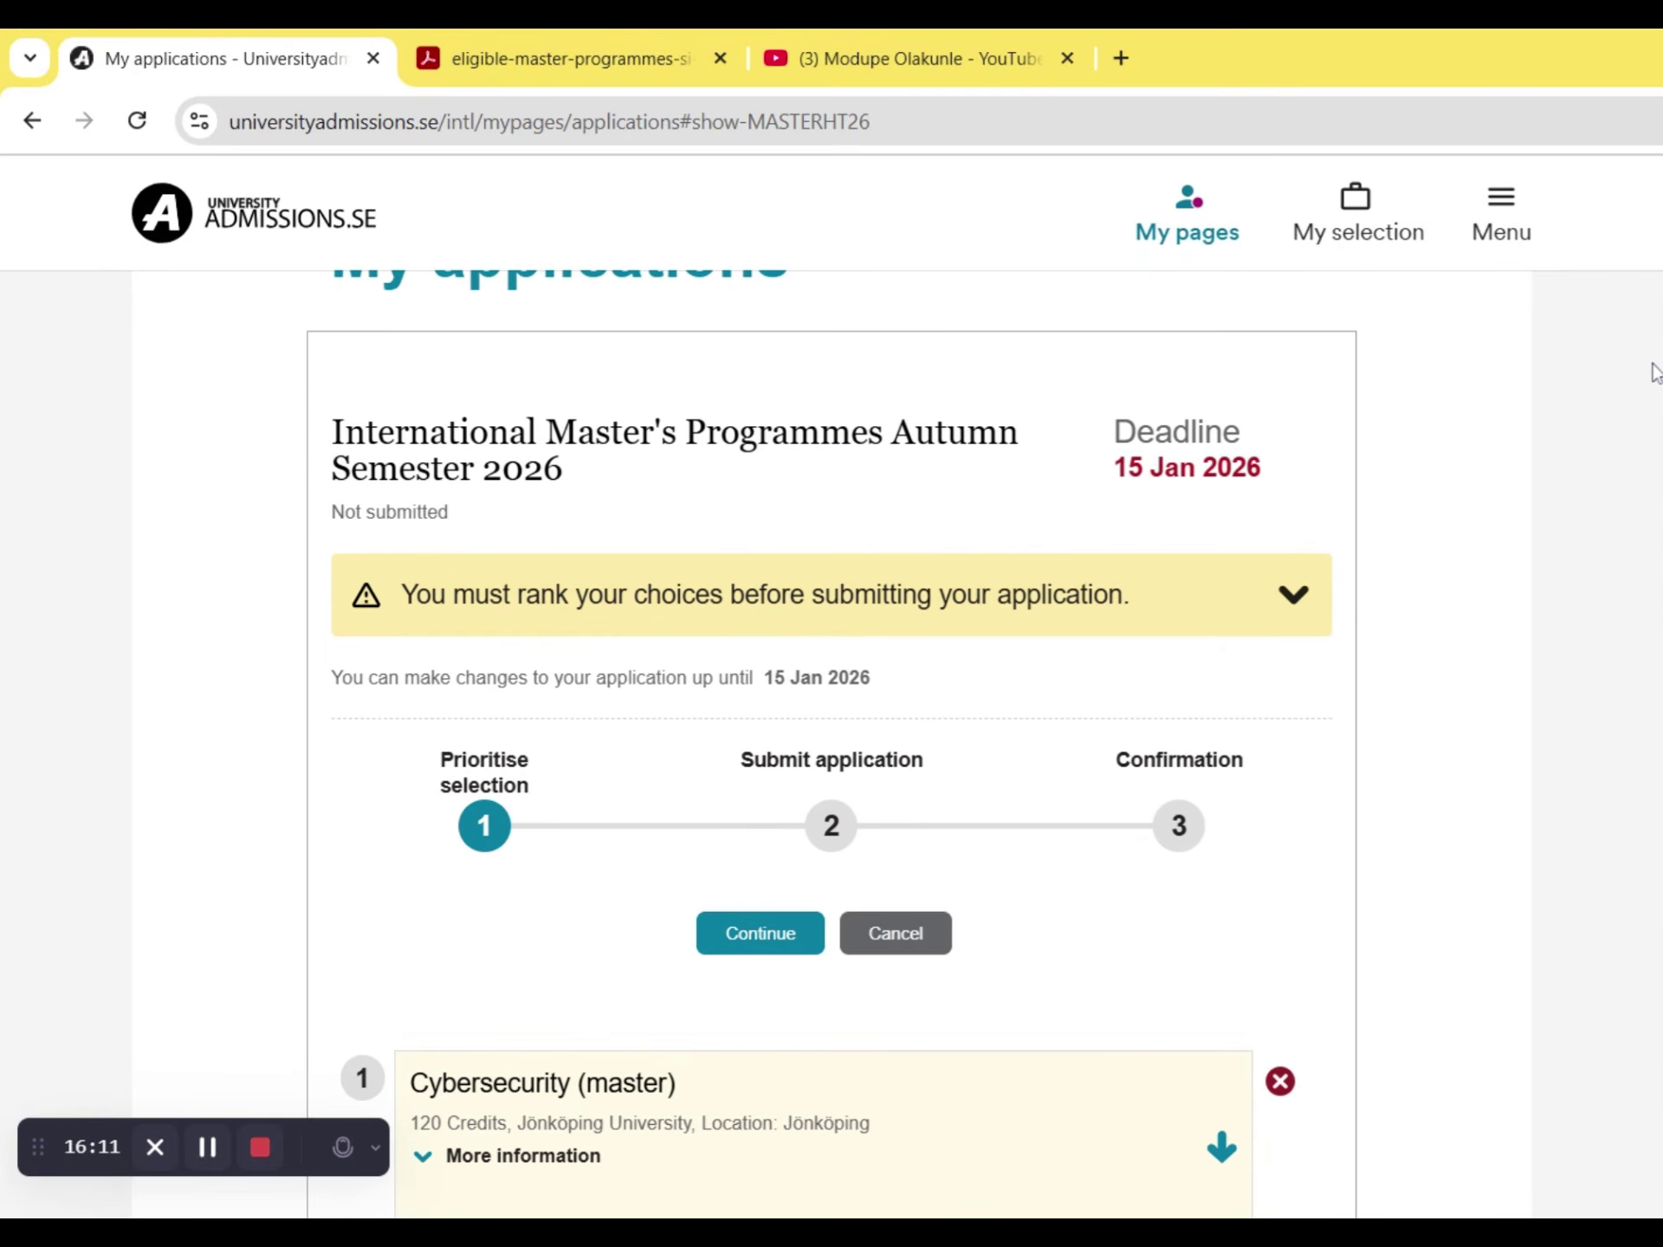
scroll(1654, 372, down, 10)
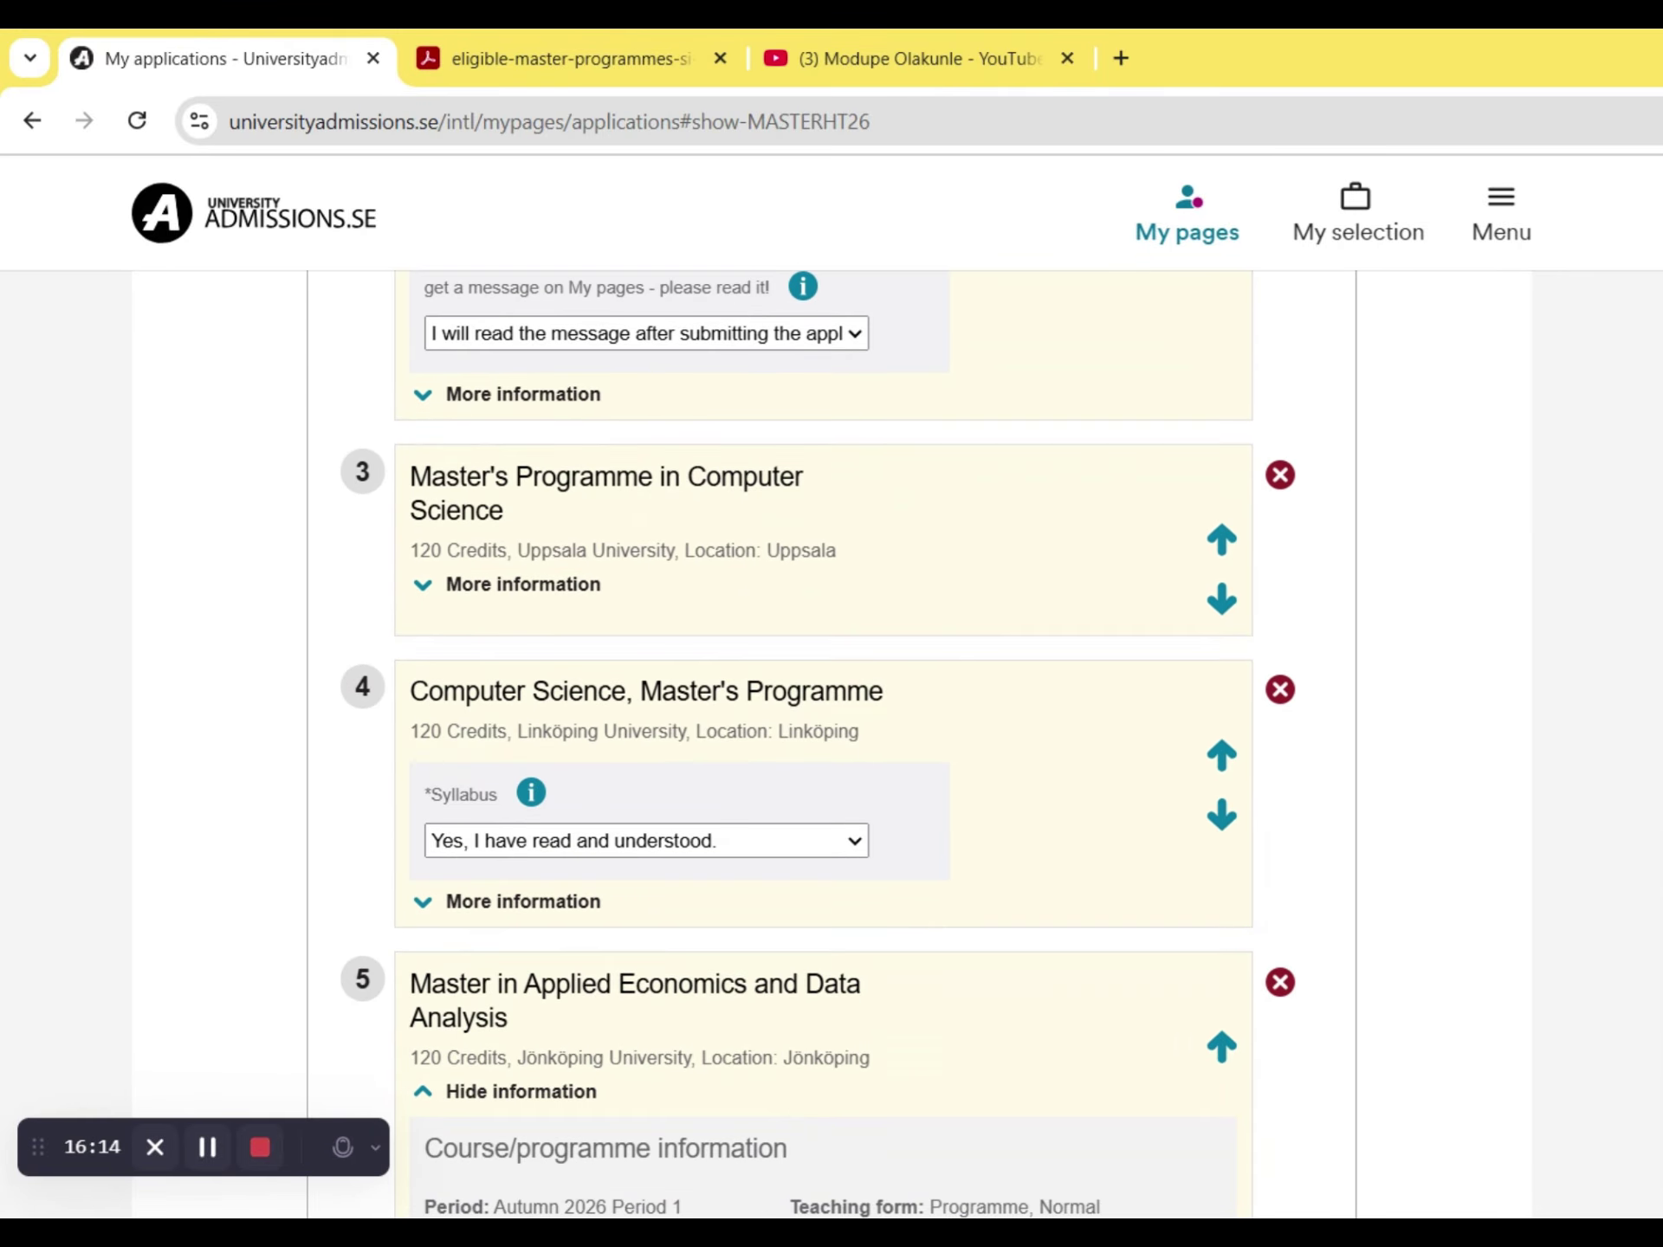
click(500, 52)
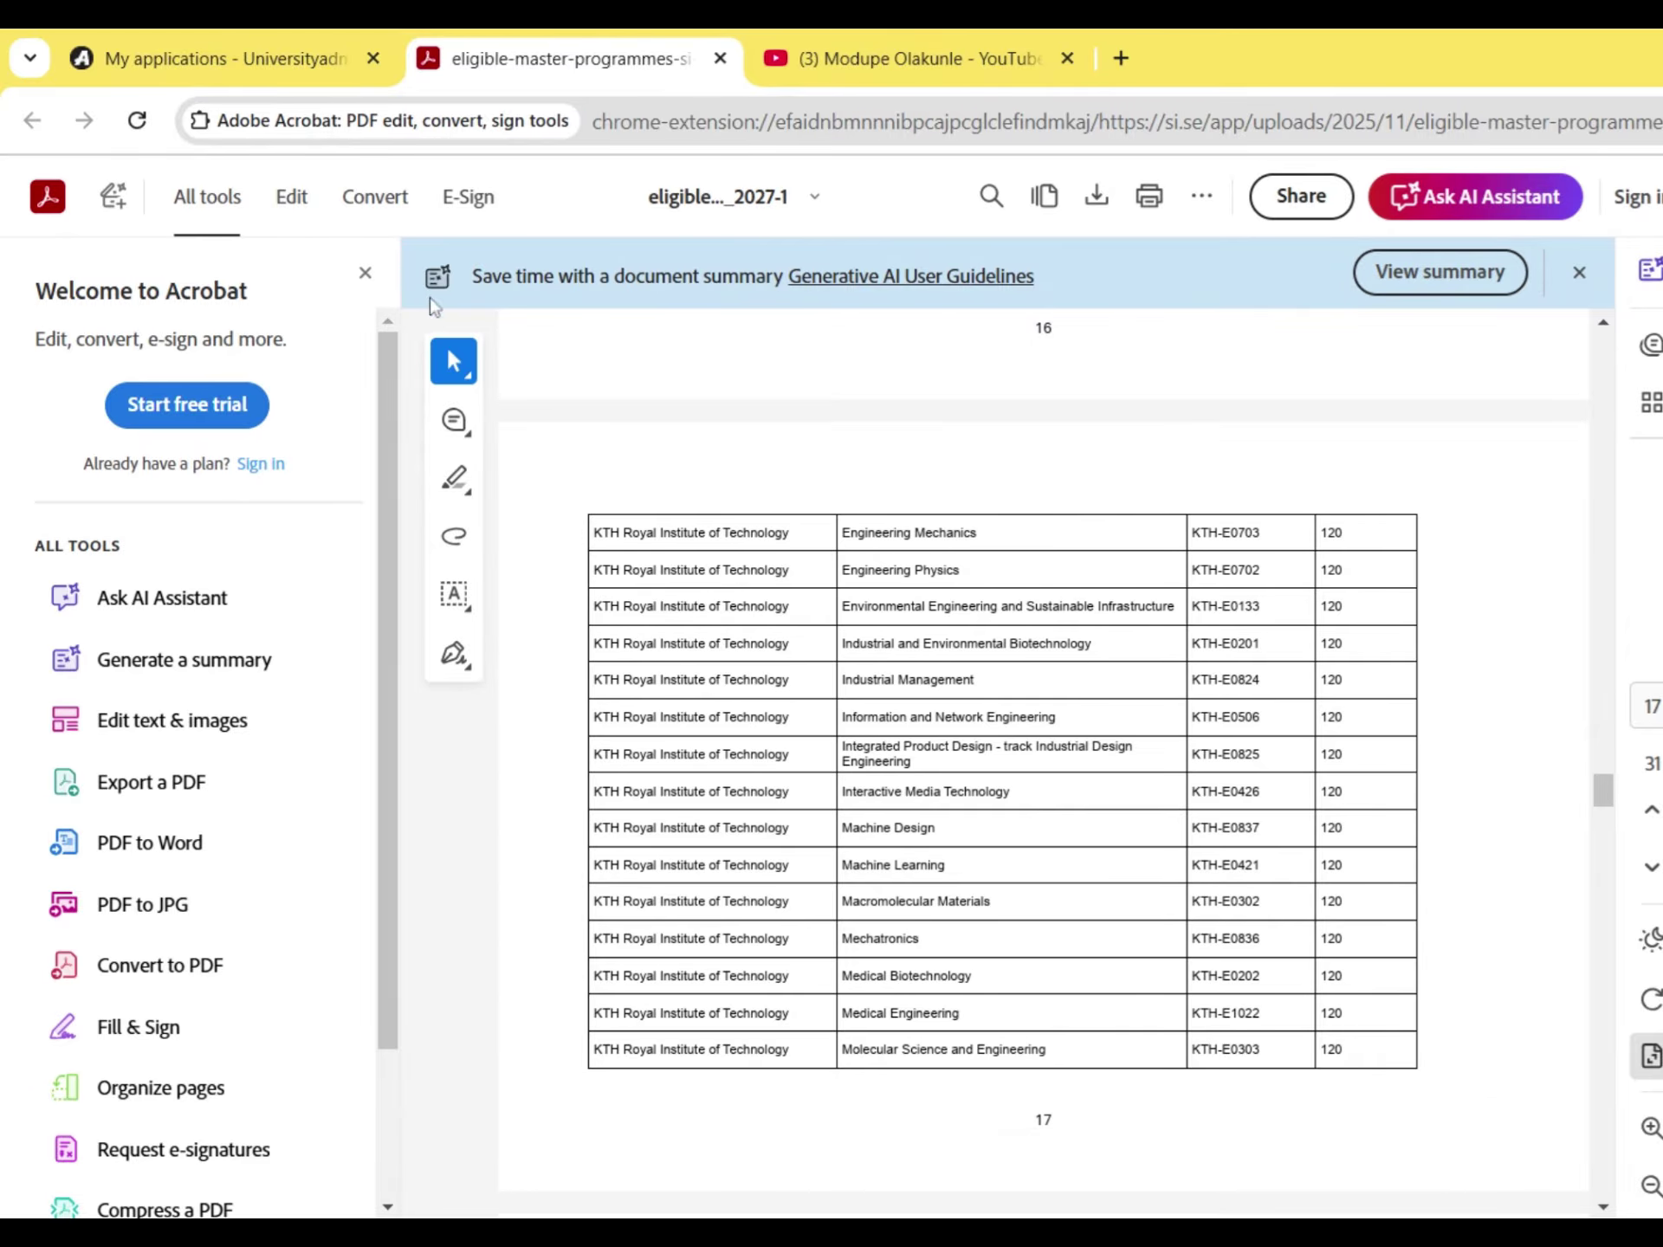
click(227, 59)
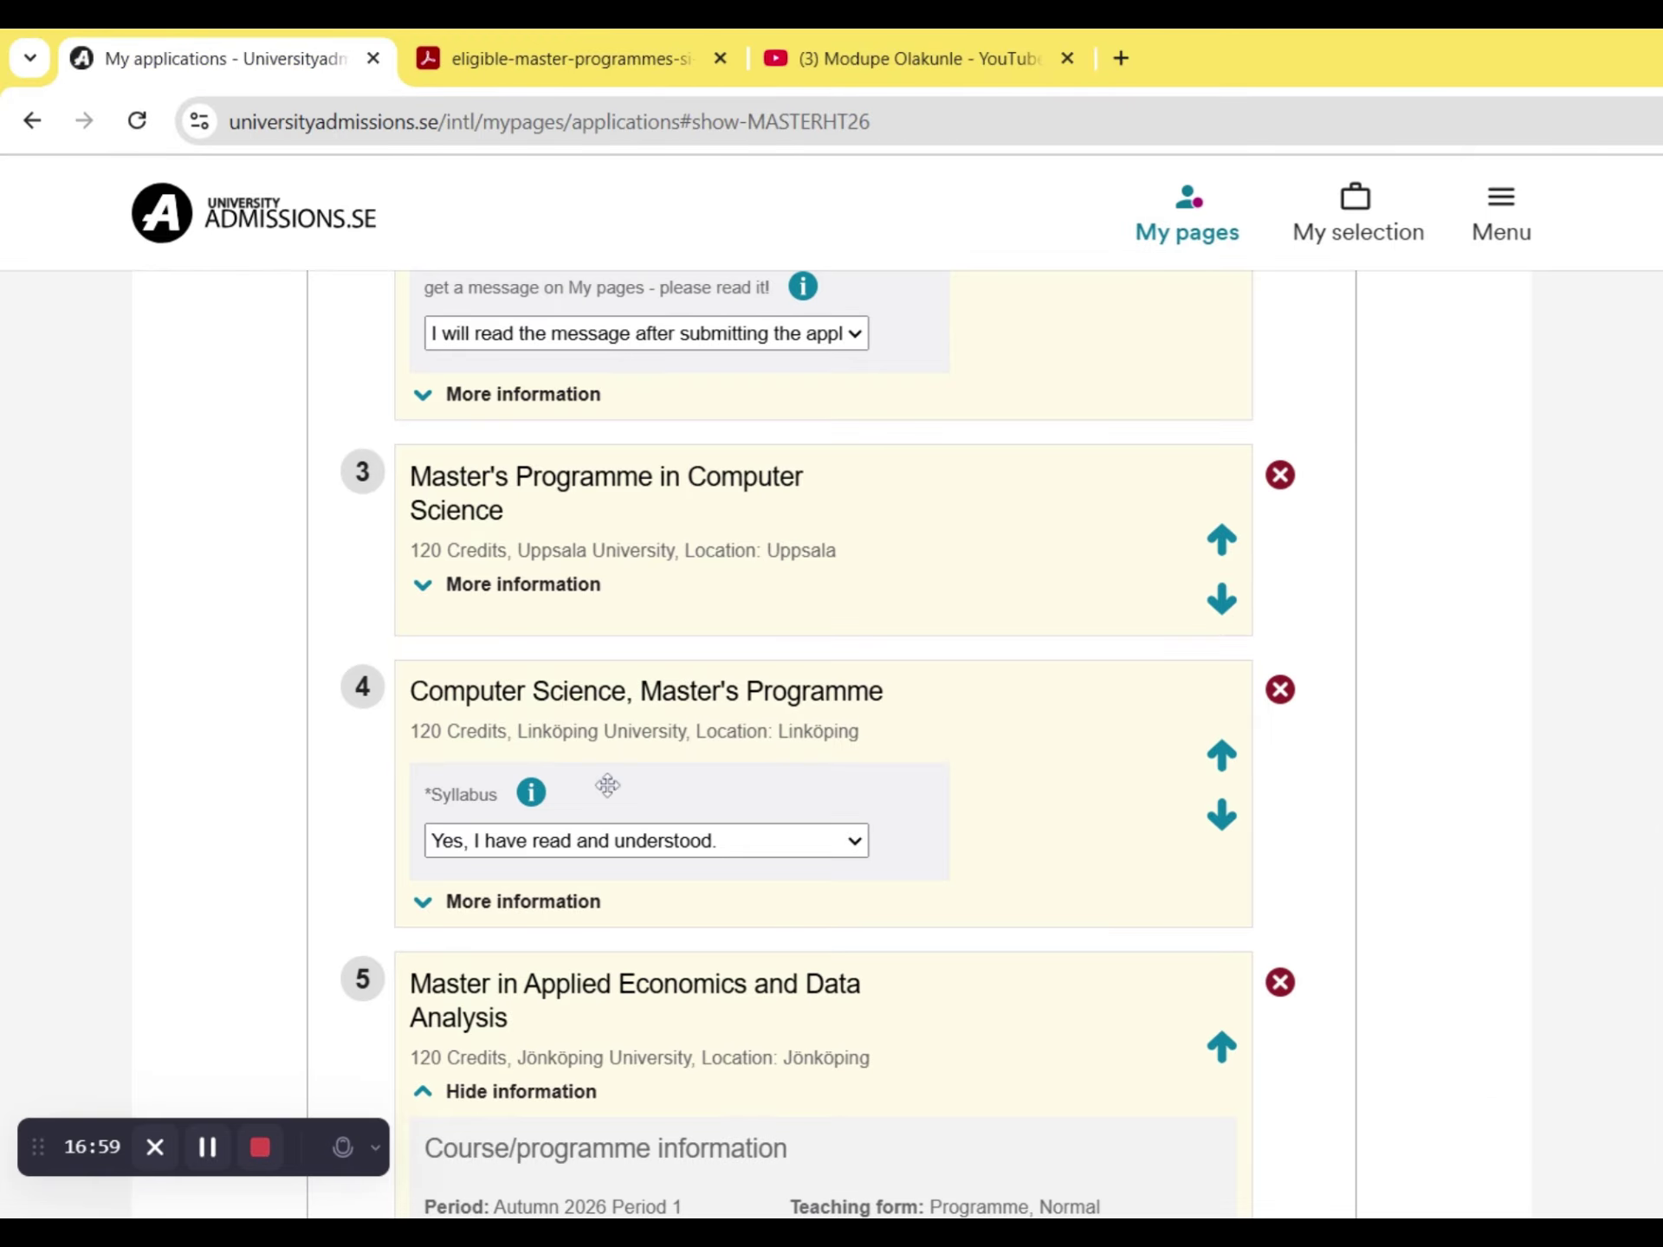
click(824, 856)
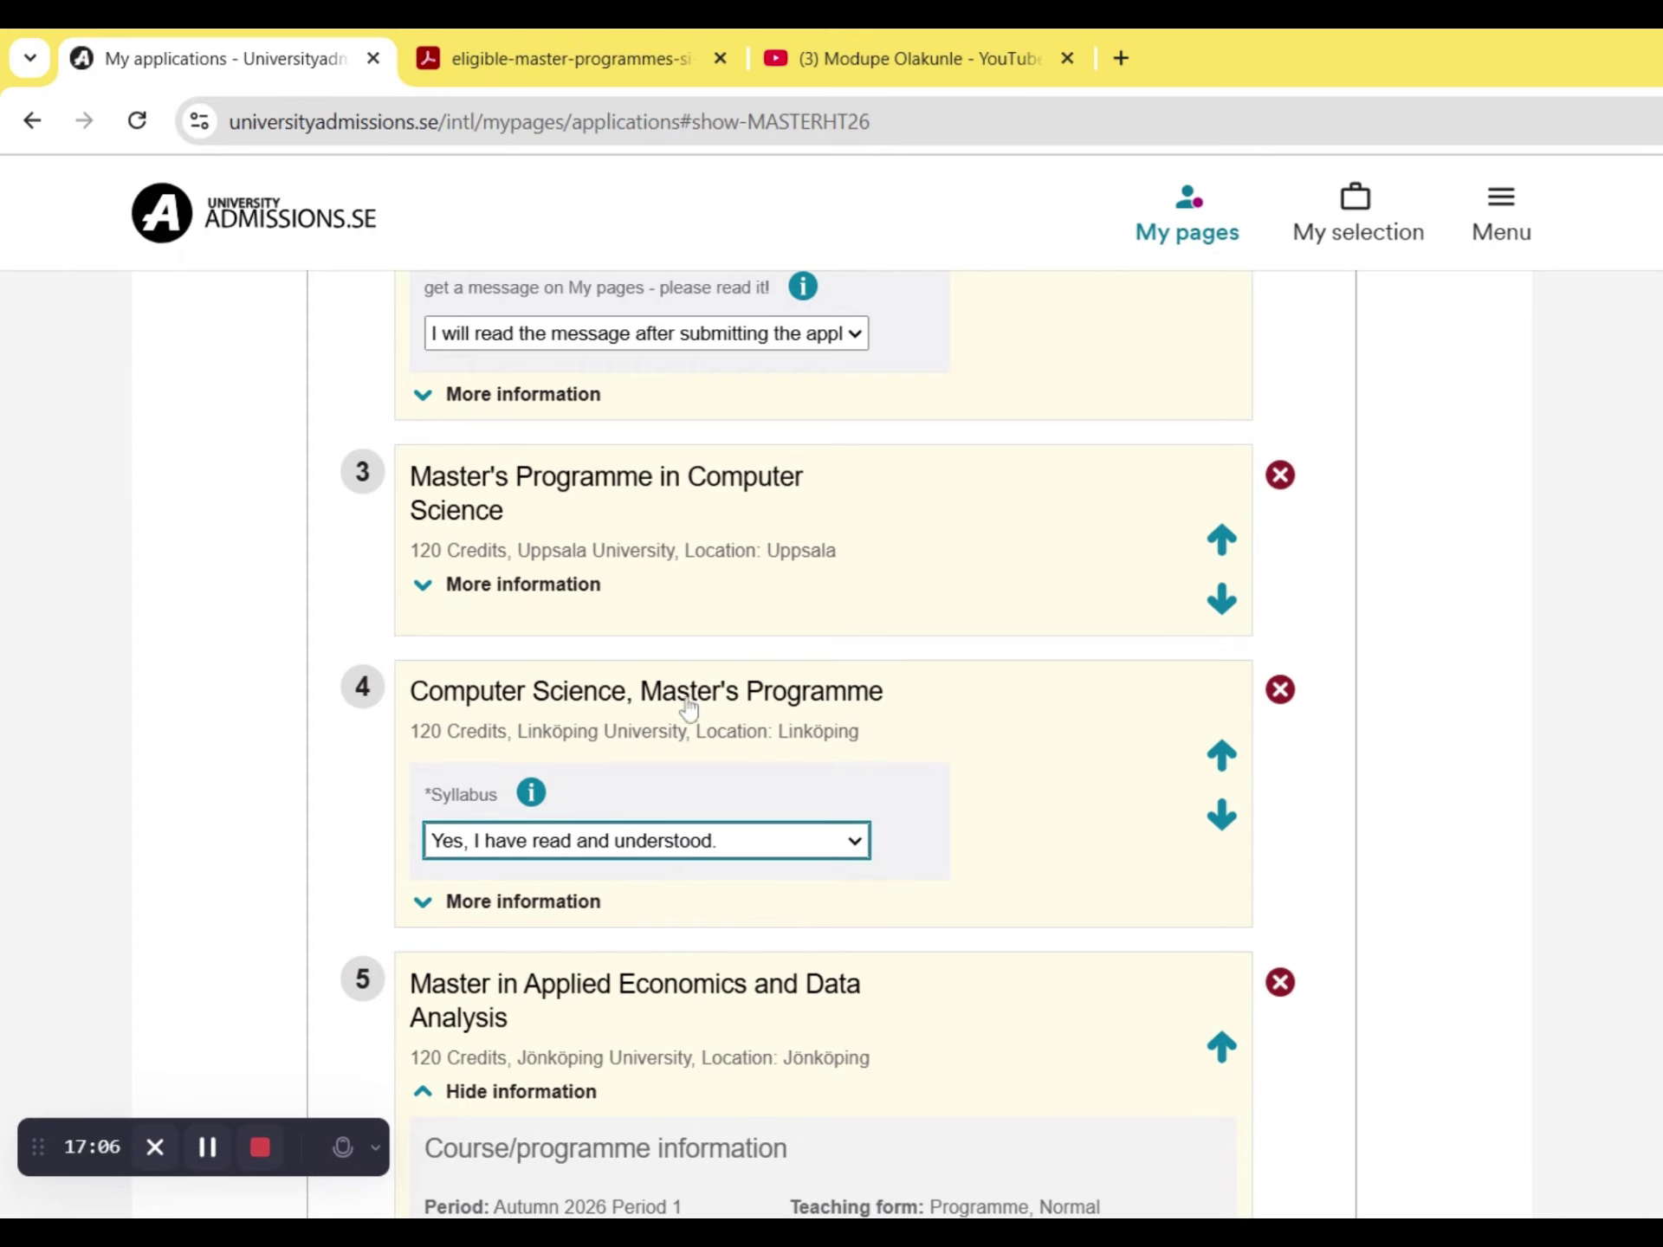
click(1082, 938)
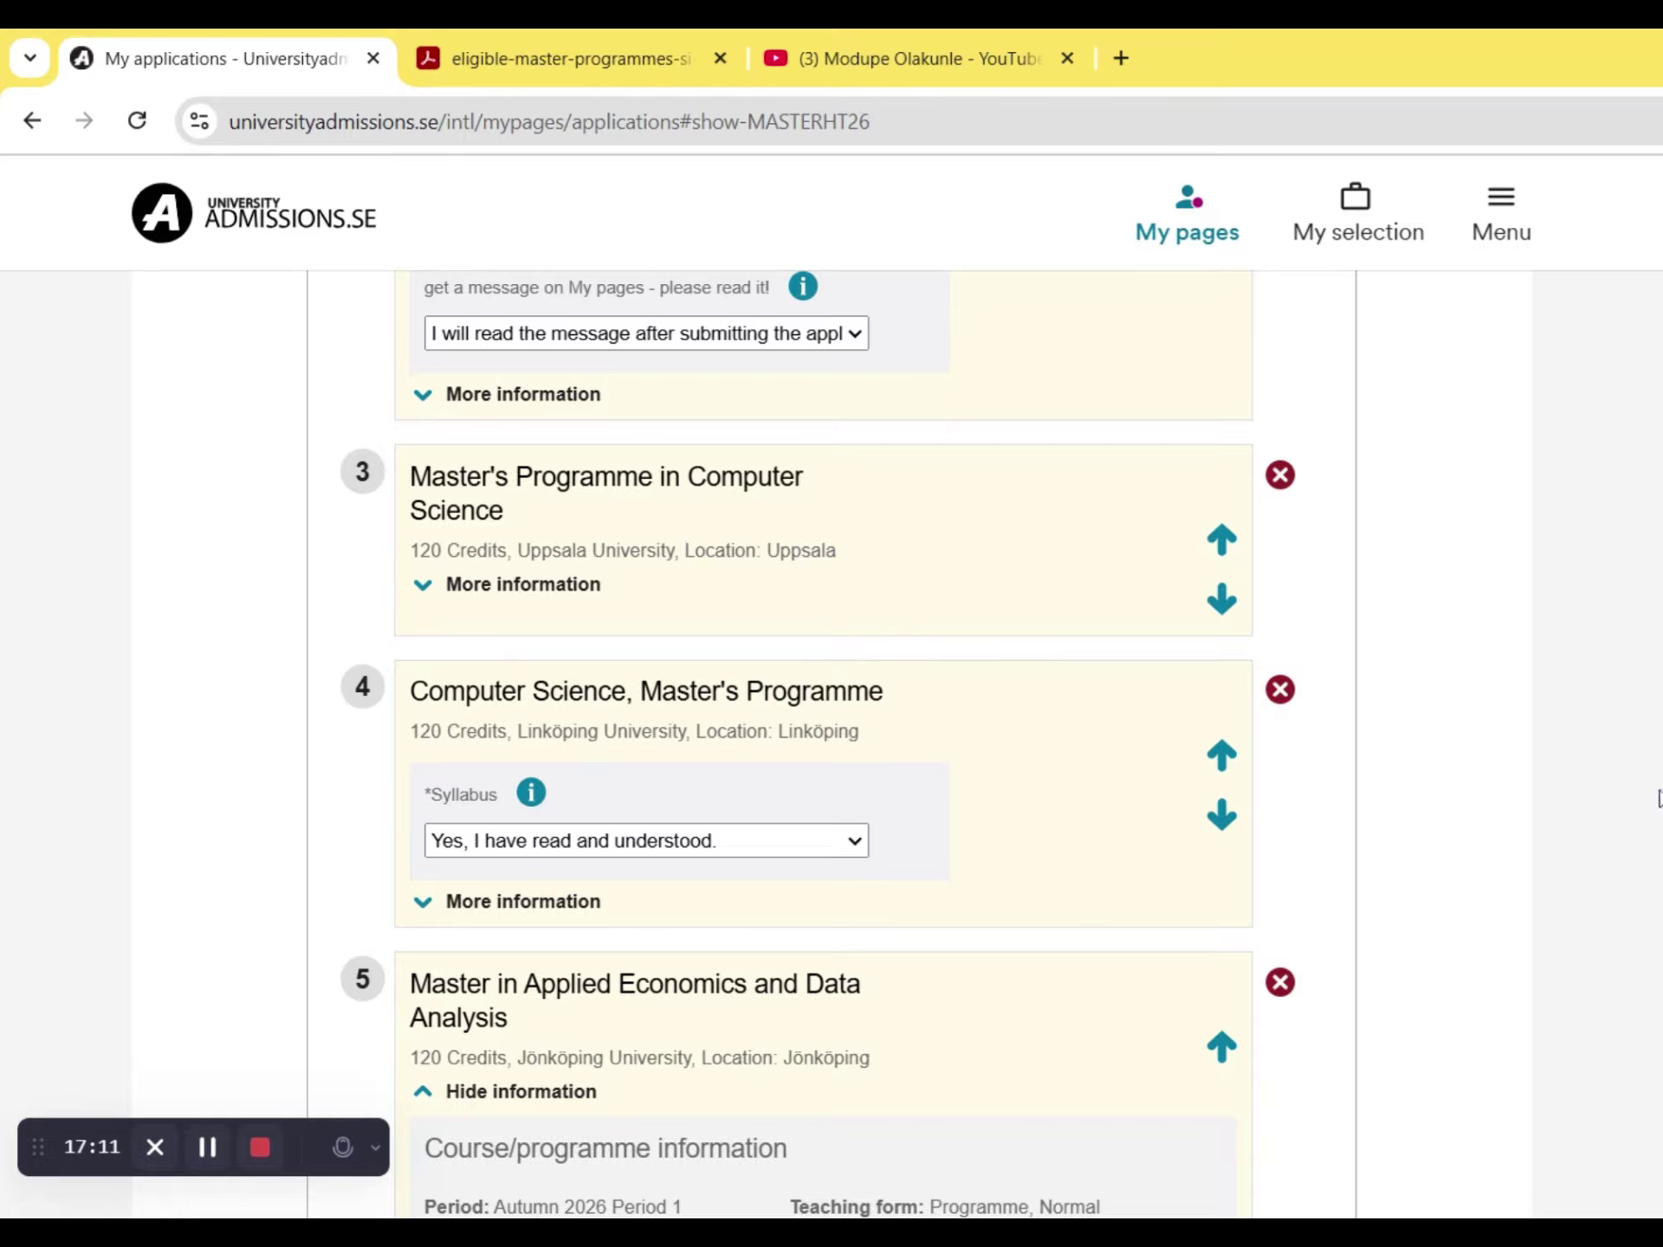
- Try to continue to application submission with all five selected programmes
scroll(924, 1064, down, 5)
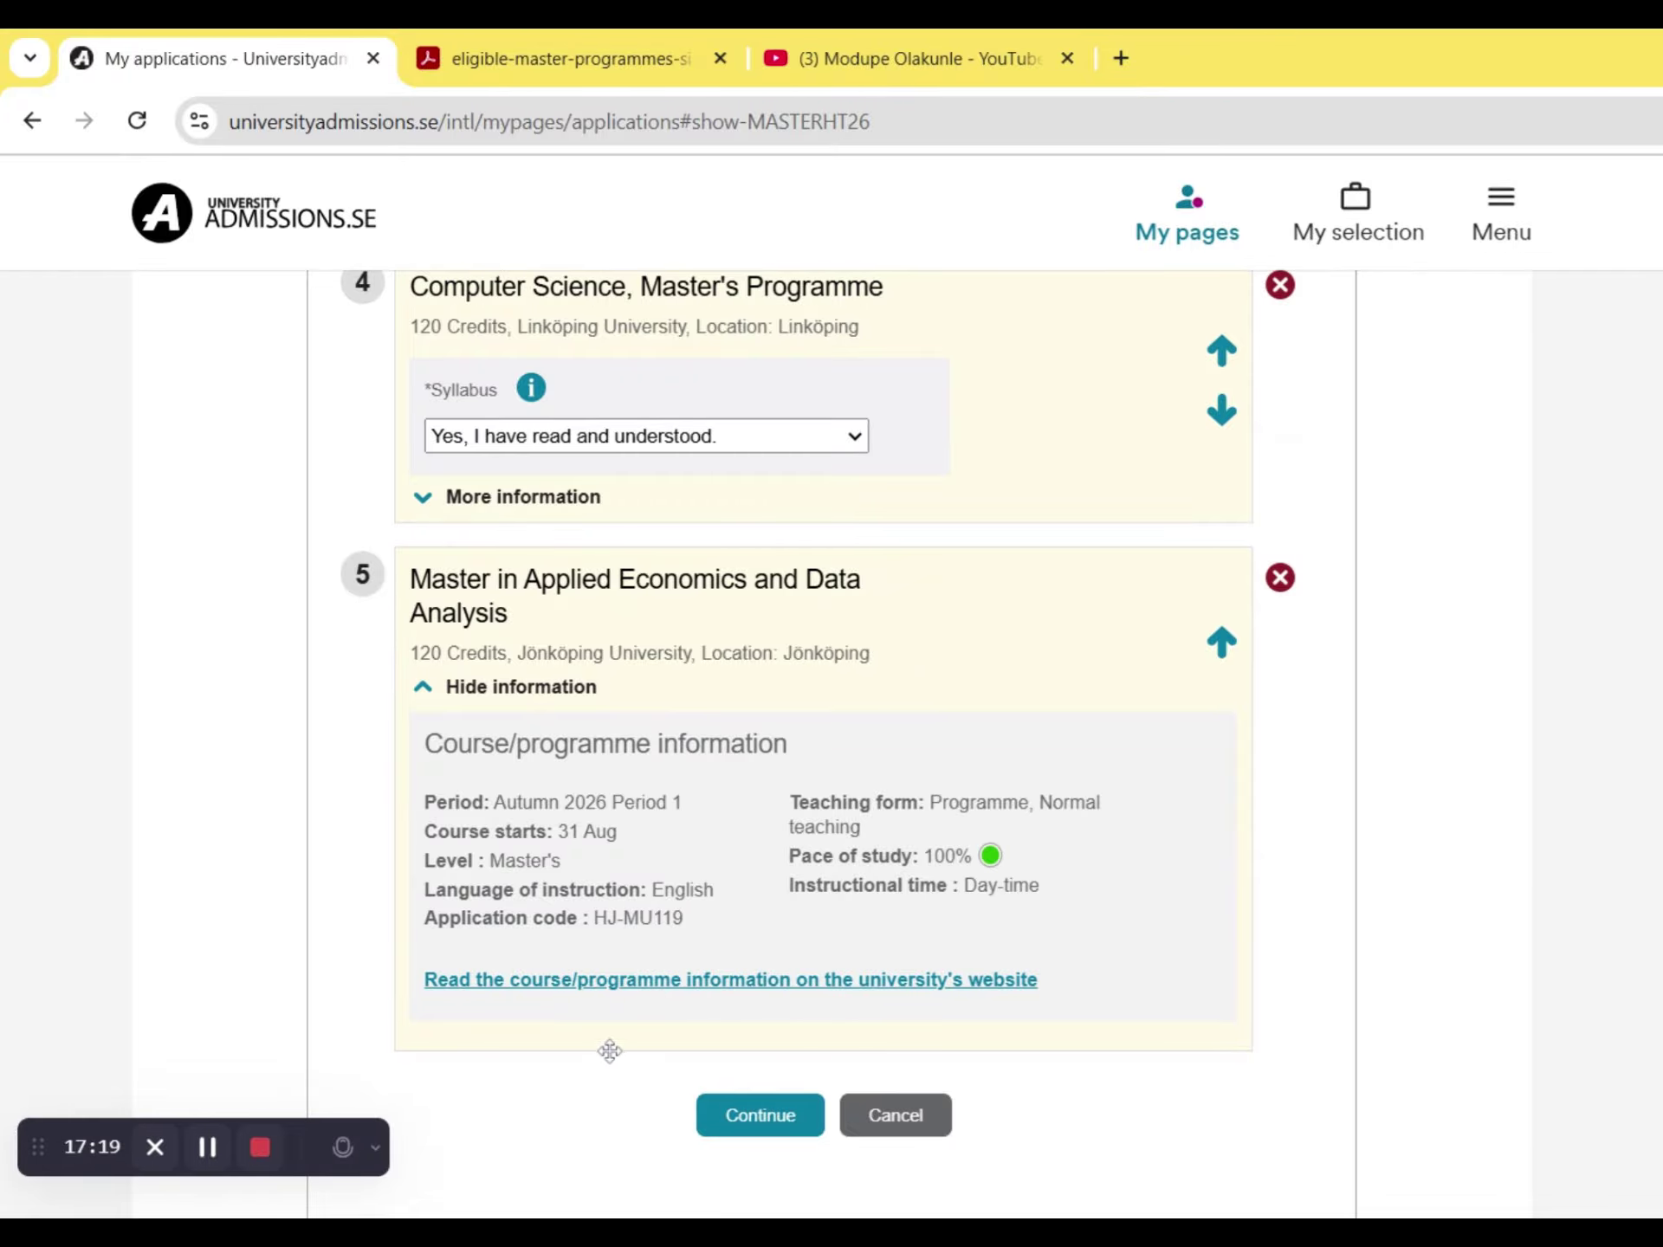
click(777, 1135)
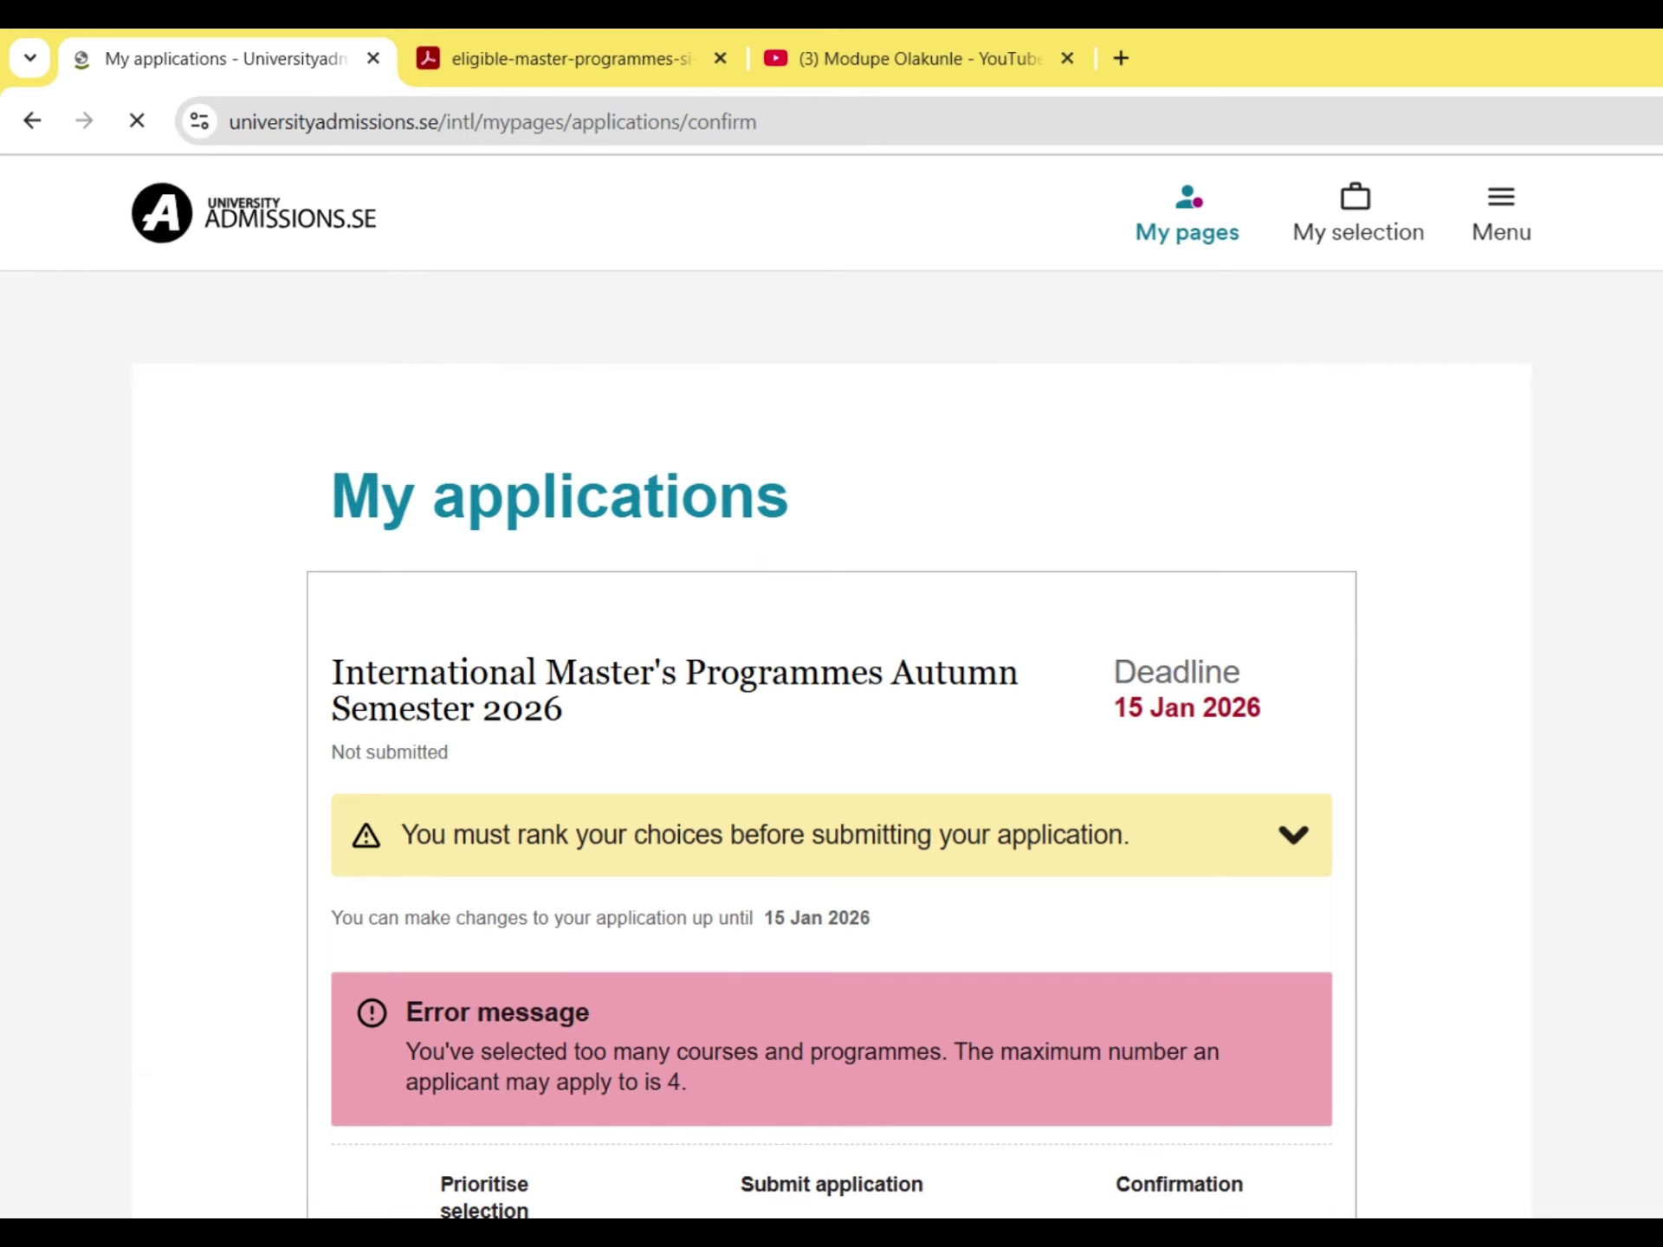
- Try ranking Cybersecurity (master) below Lund University's Geoscience programme, and restore it to first place
scroll(1658, 365, down, 7)
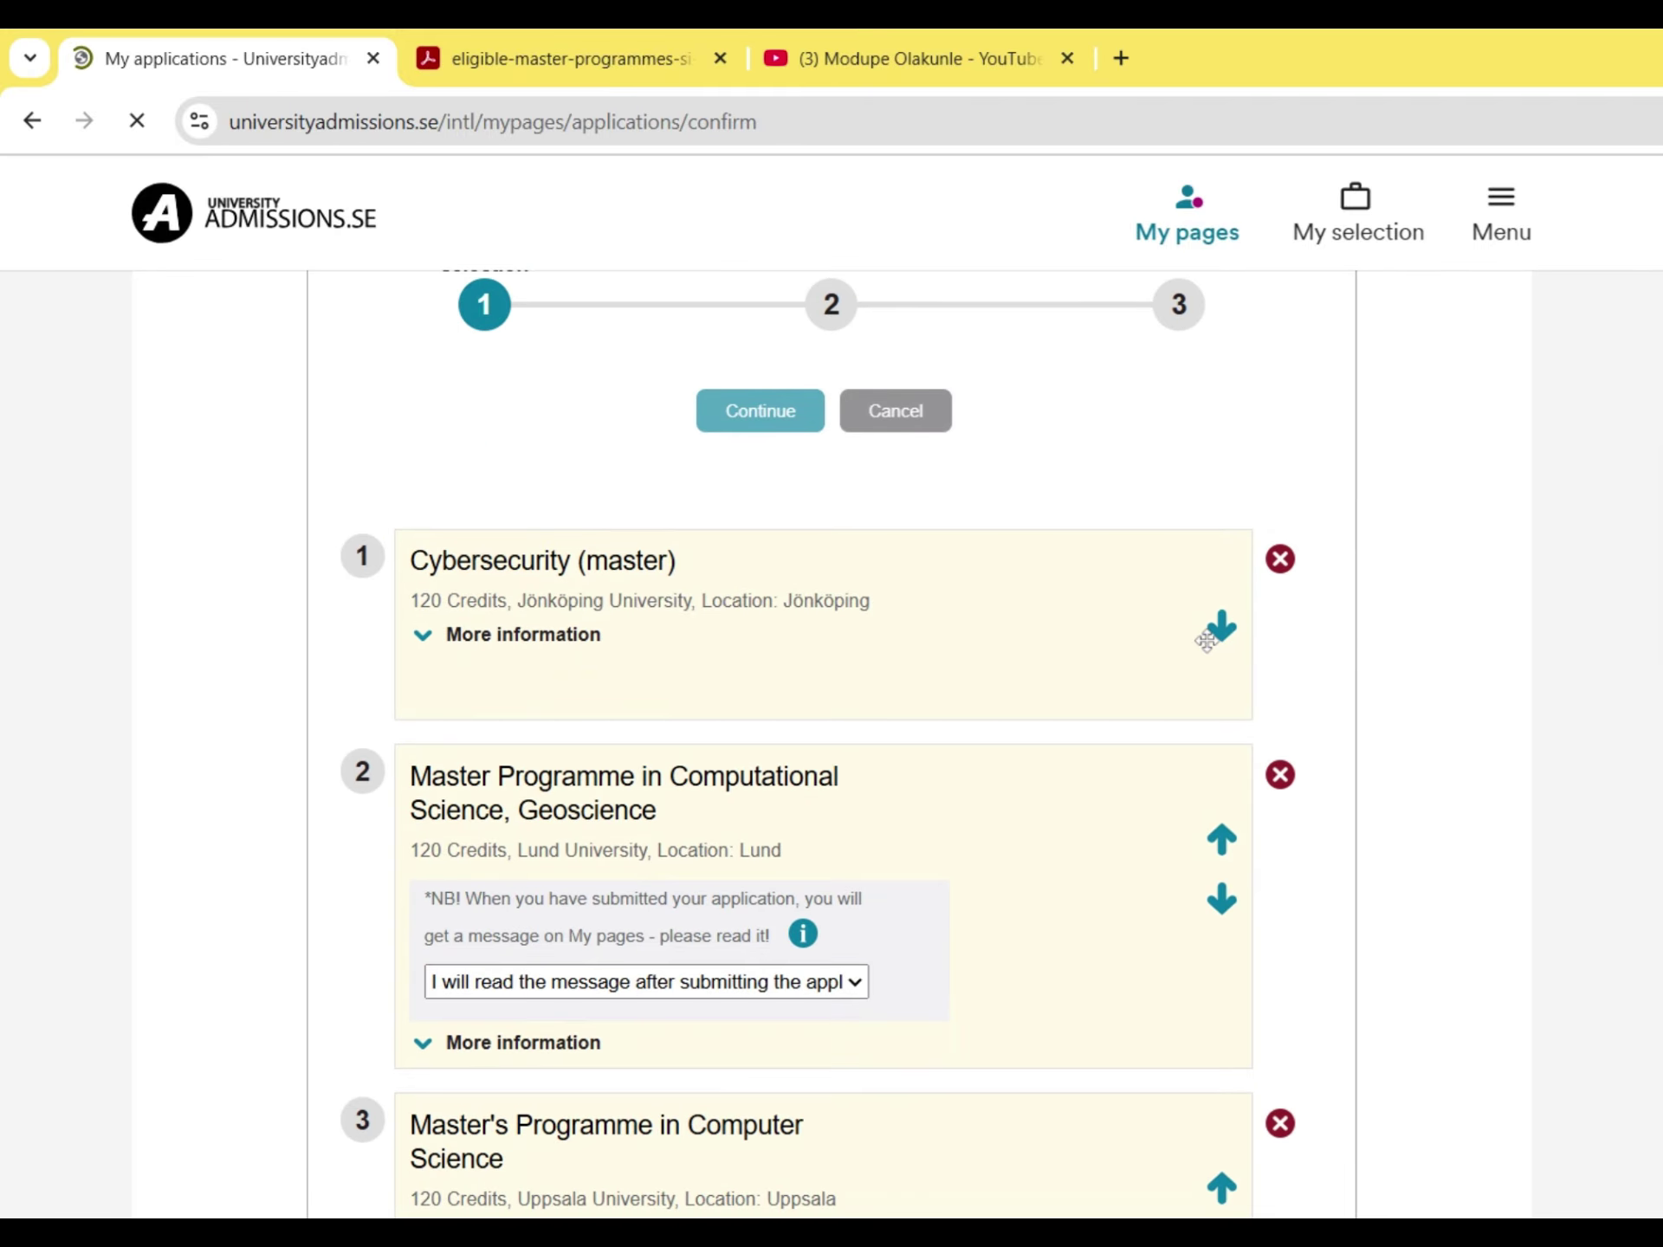
click(1221, 627)
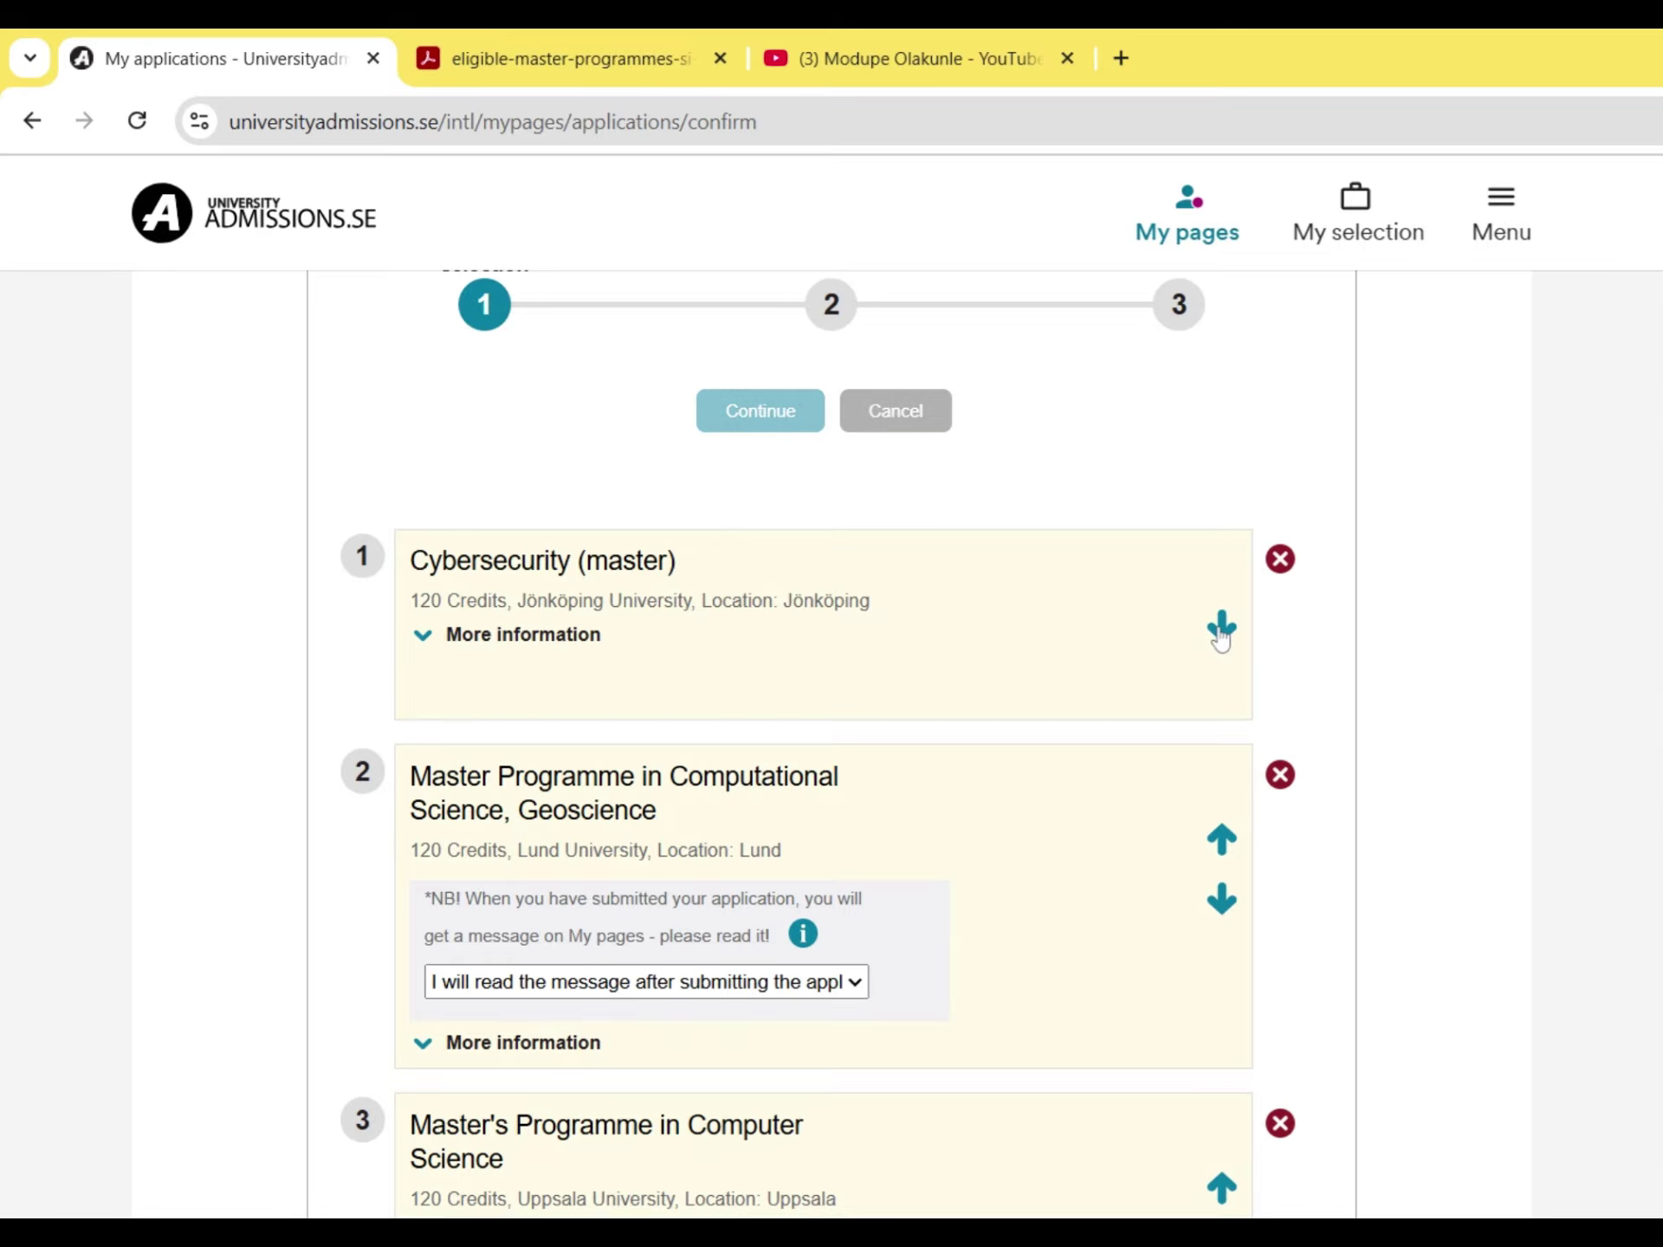
scroll(1216, 685, down, 4)
drag(1216, 685, 641, 460)
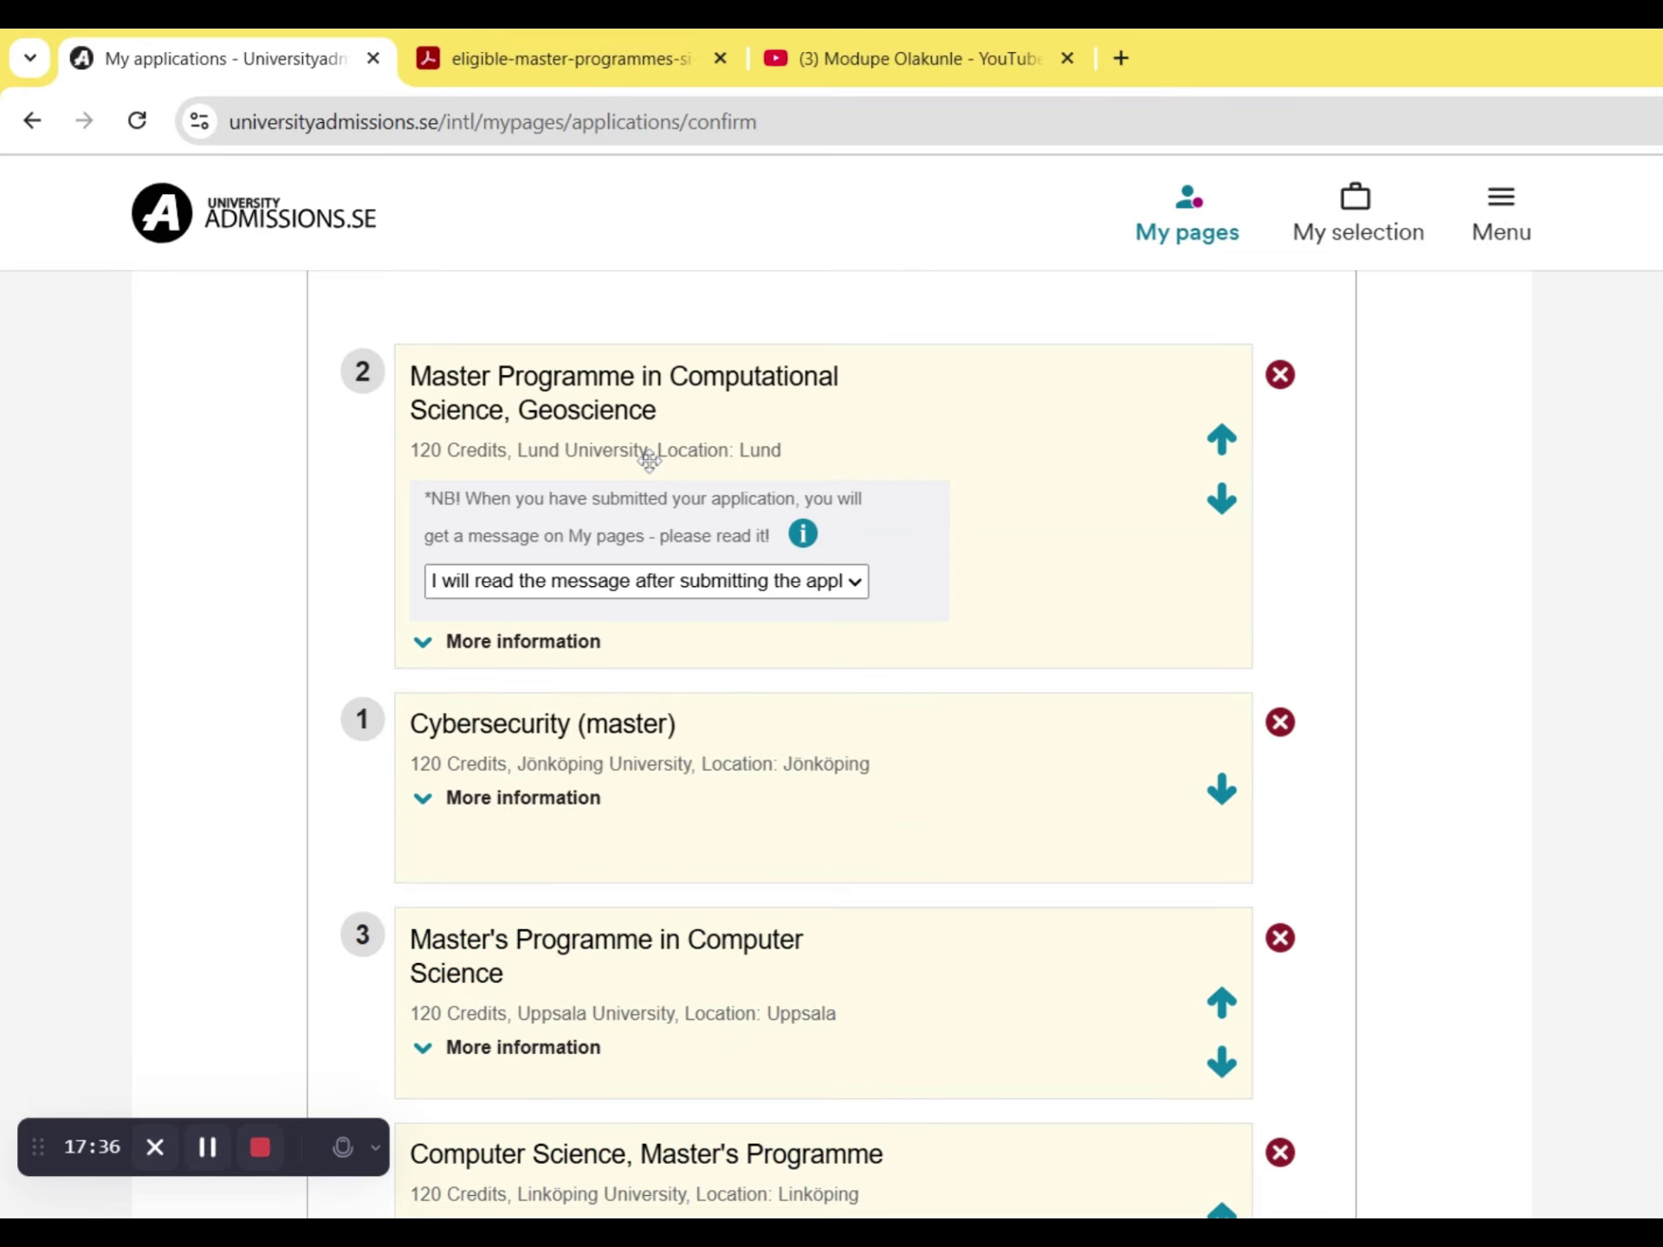
drag(835, 429, 558, 770)
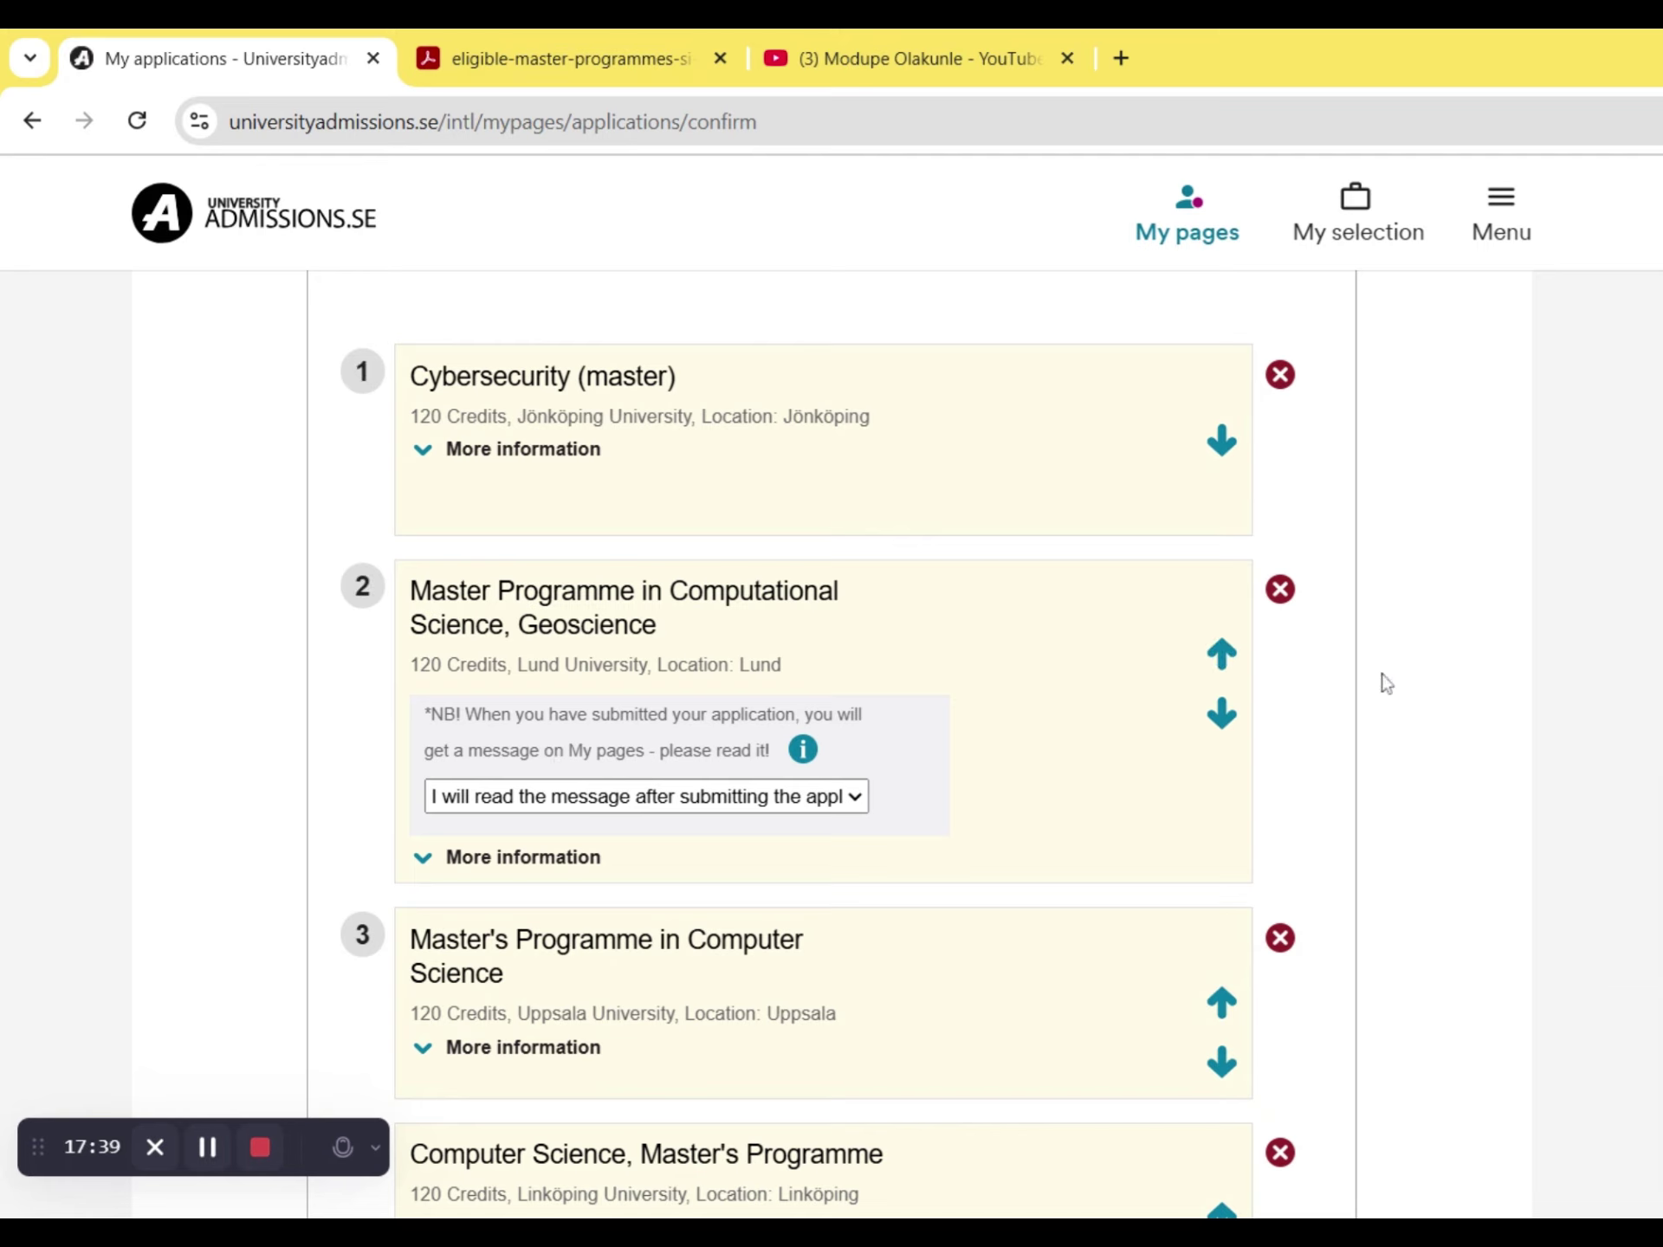
- Rank Lund University's Geoscience programme third, below Uppsala University's Computer Science programme, and try to continue
scroll(1602, 635, down, 2)
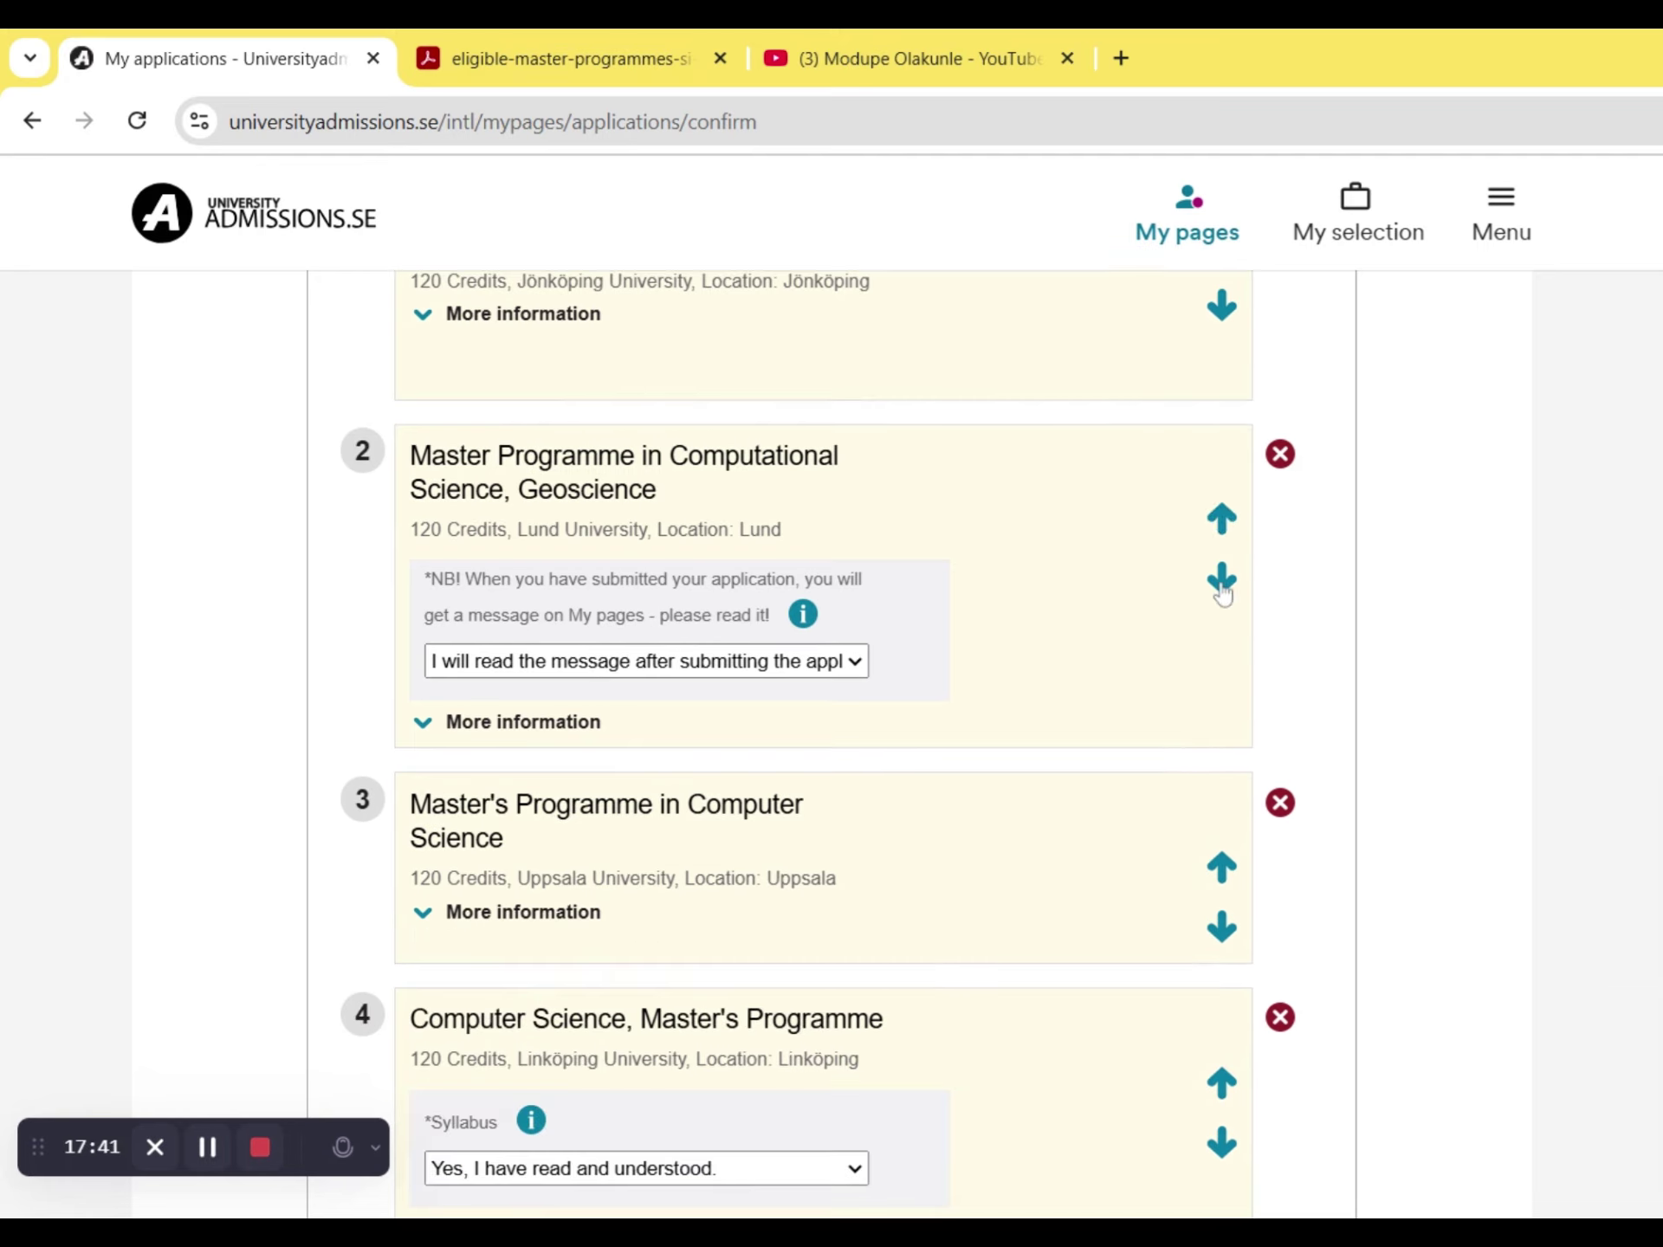
click(1221, 578)
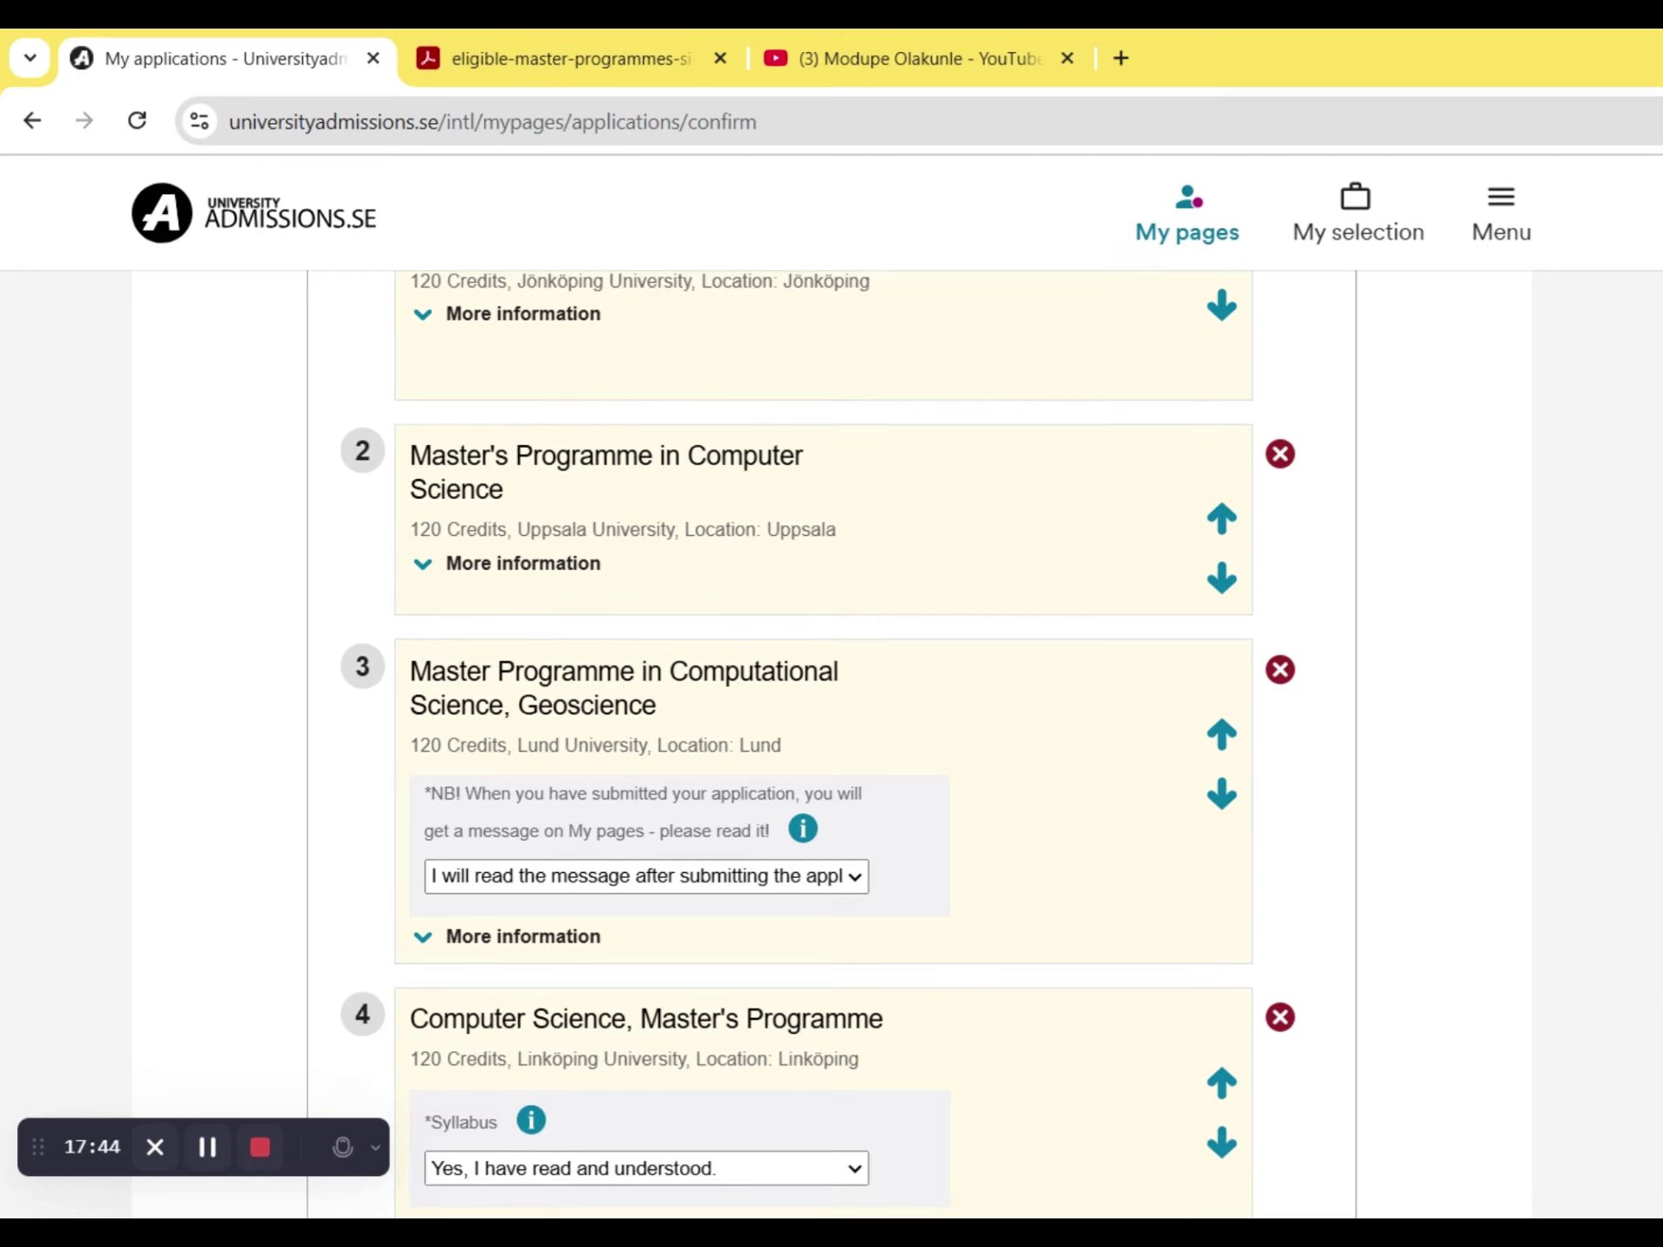
scroll(1645, 762, down, 5)
scroll(1645, 762, up, 12)
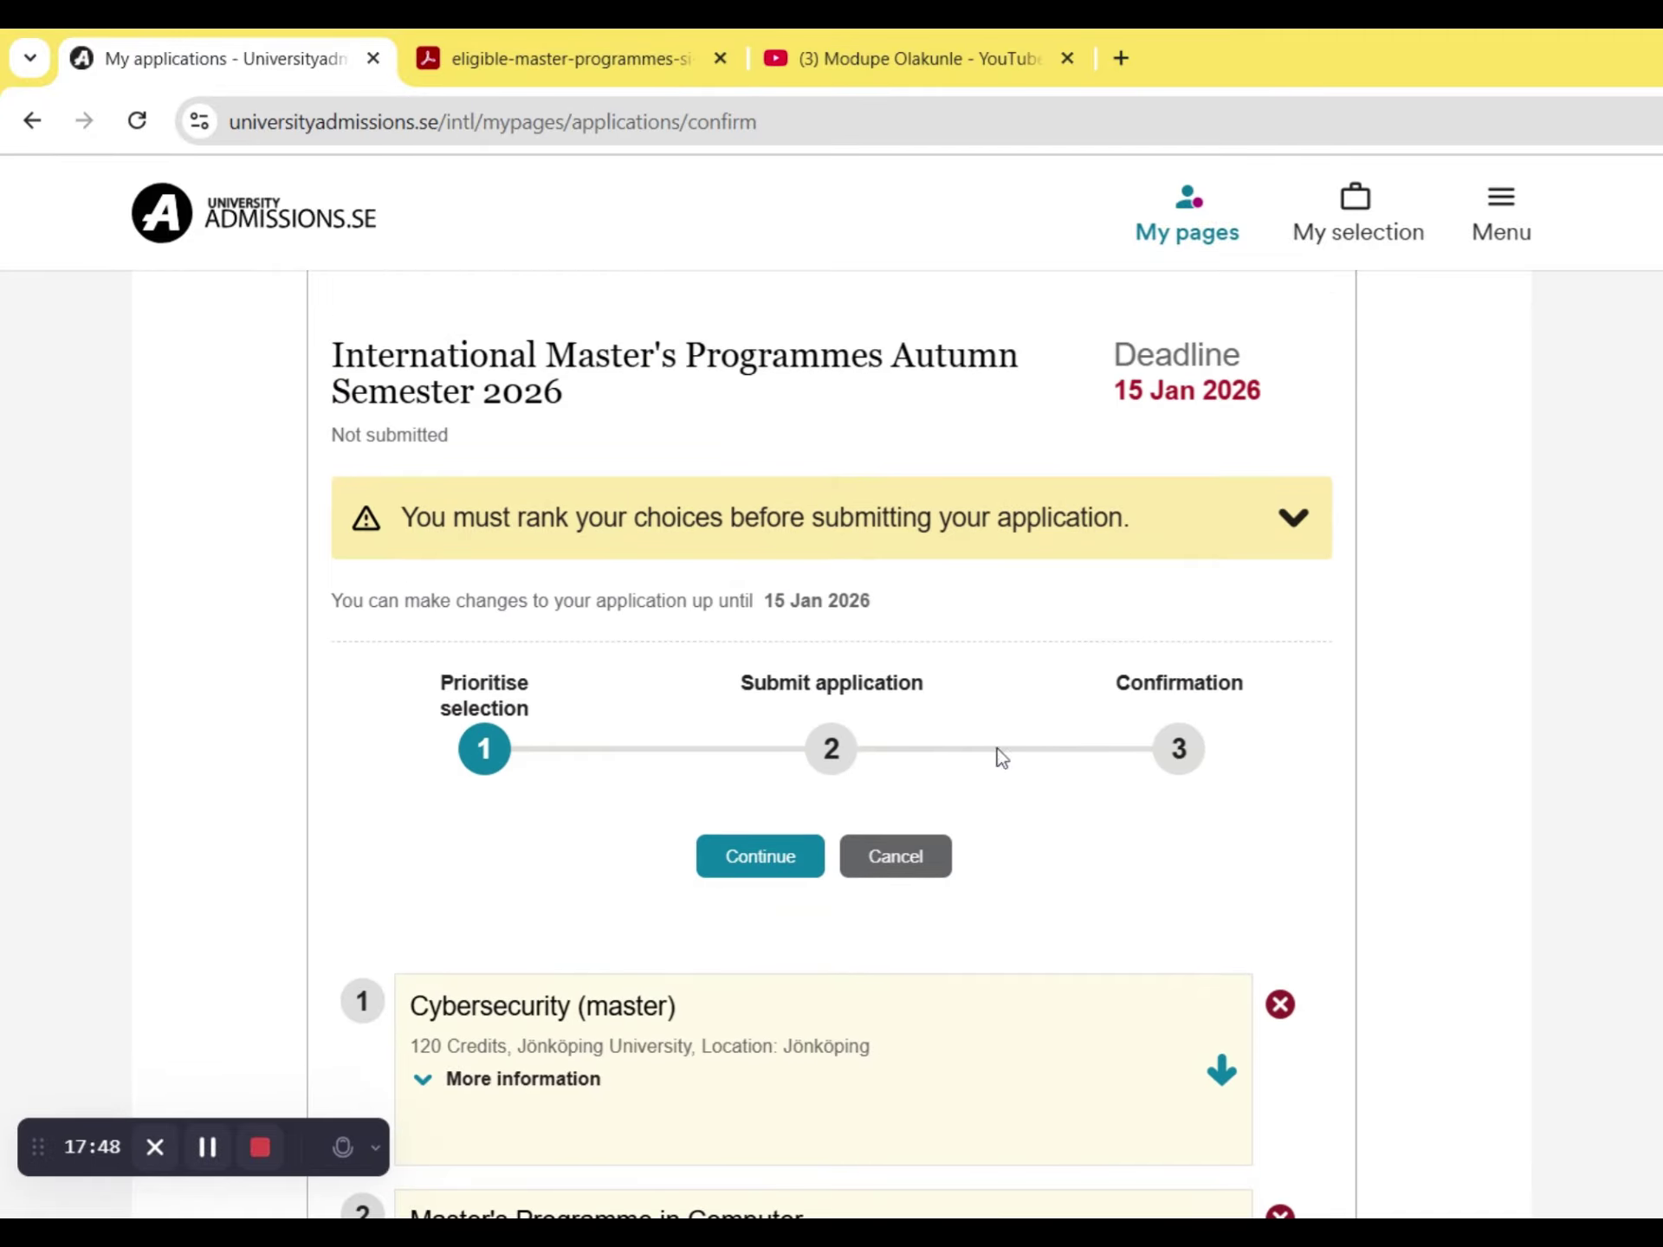
click(773, 860)
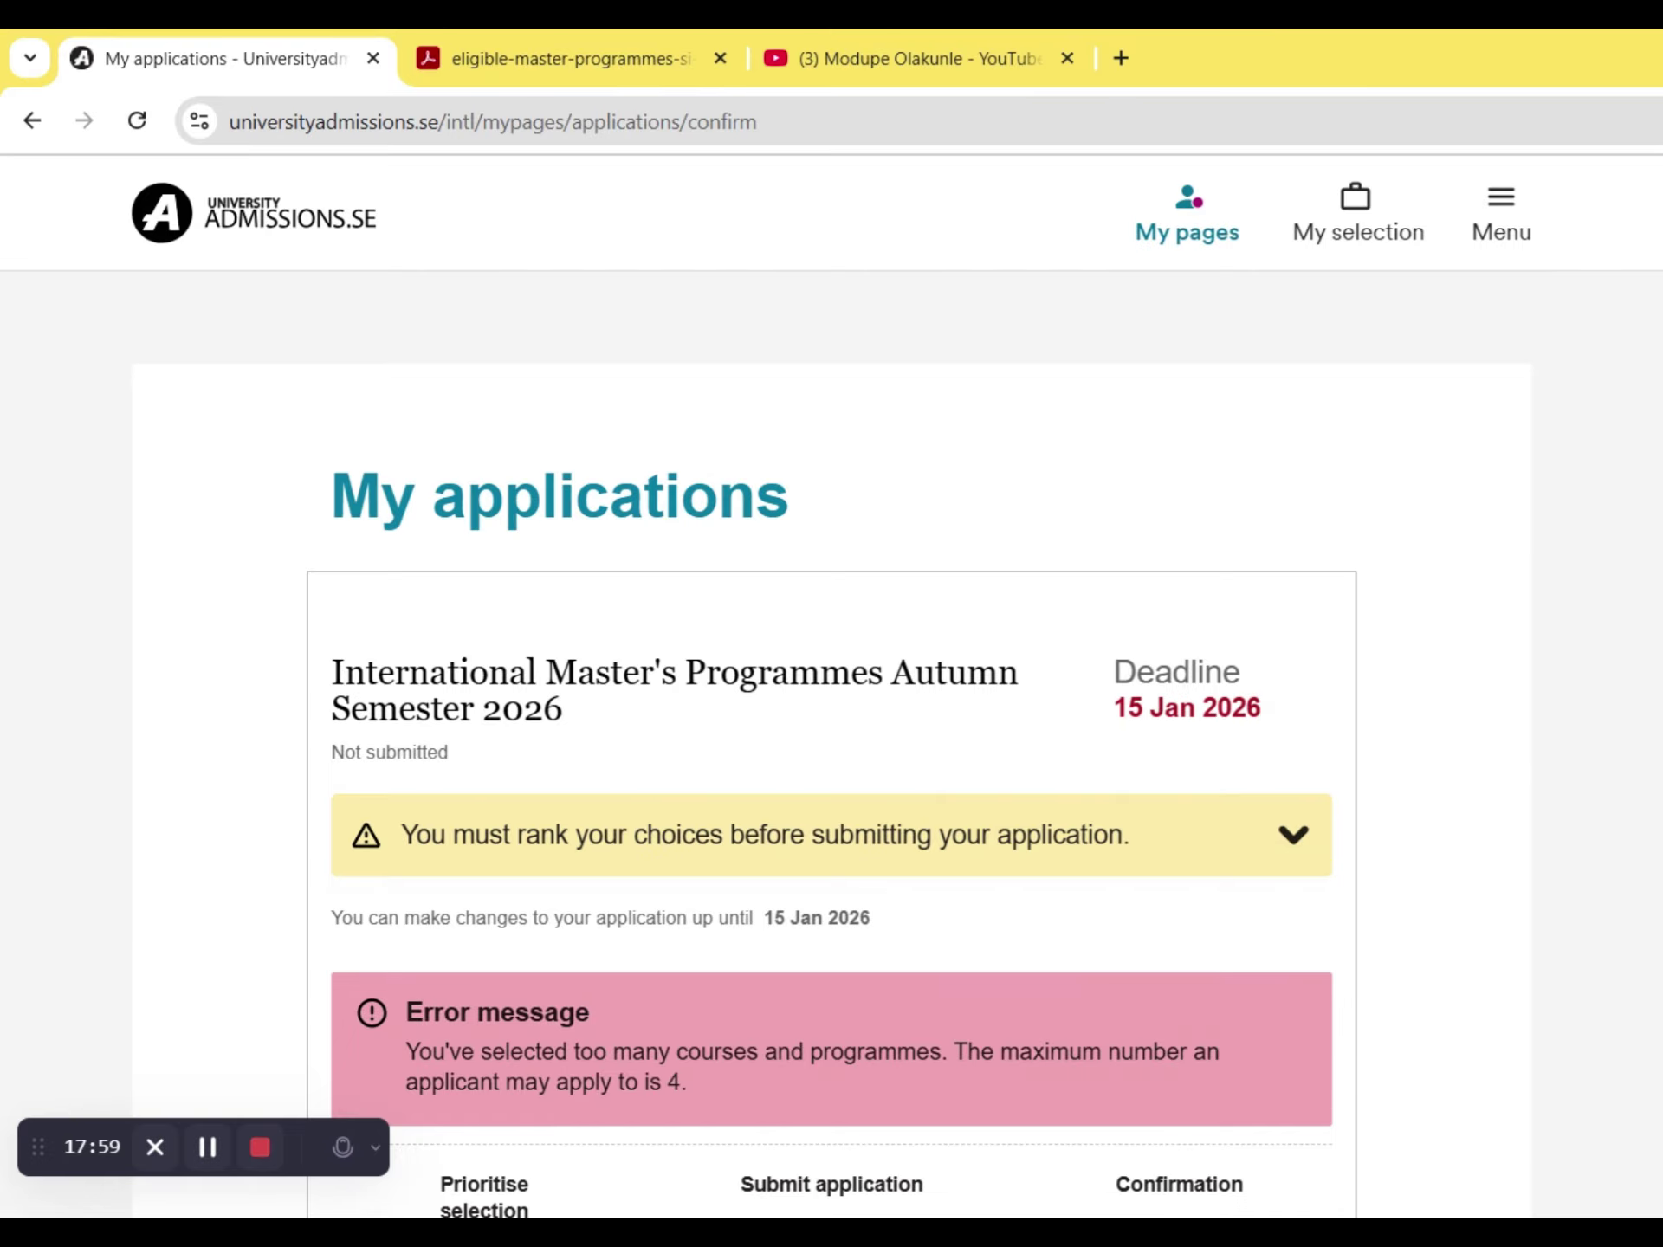
- Delete Jönköping University's Master in Applied Economics and Data Analysis from the selection and continue to application submission
scroll(831, 744, down, 5)
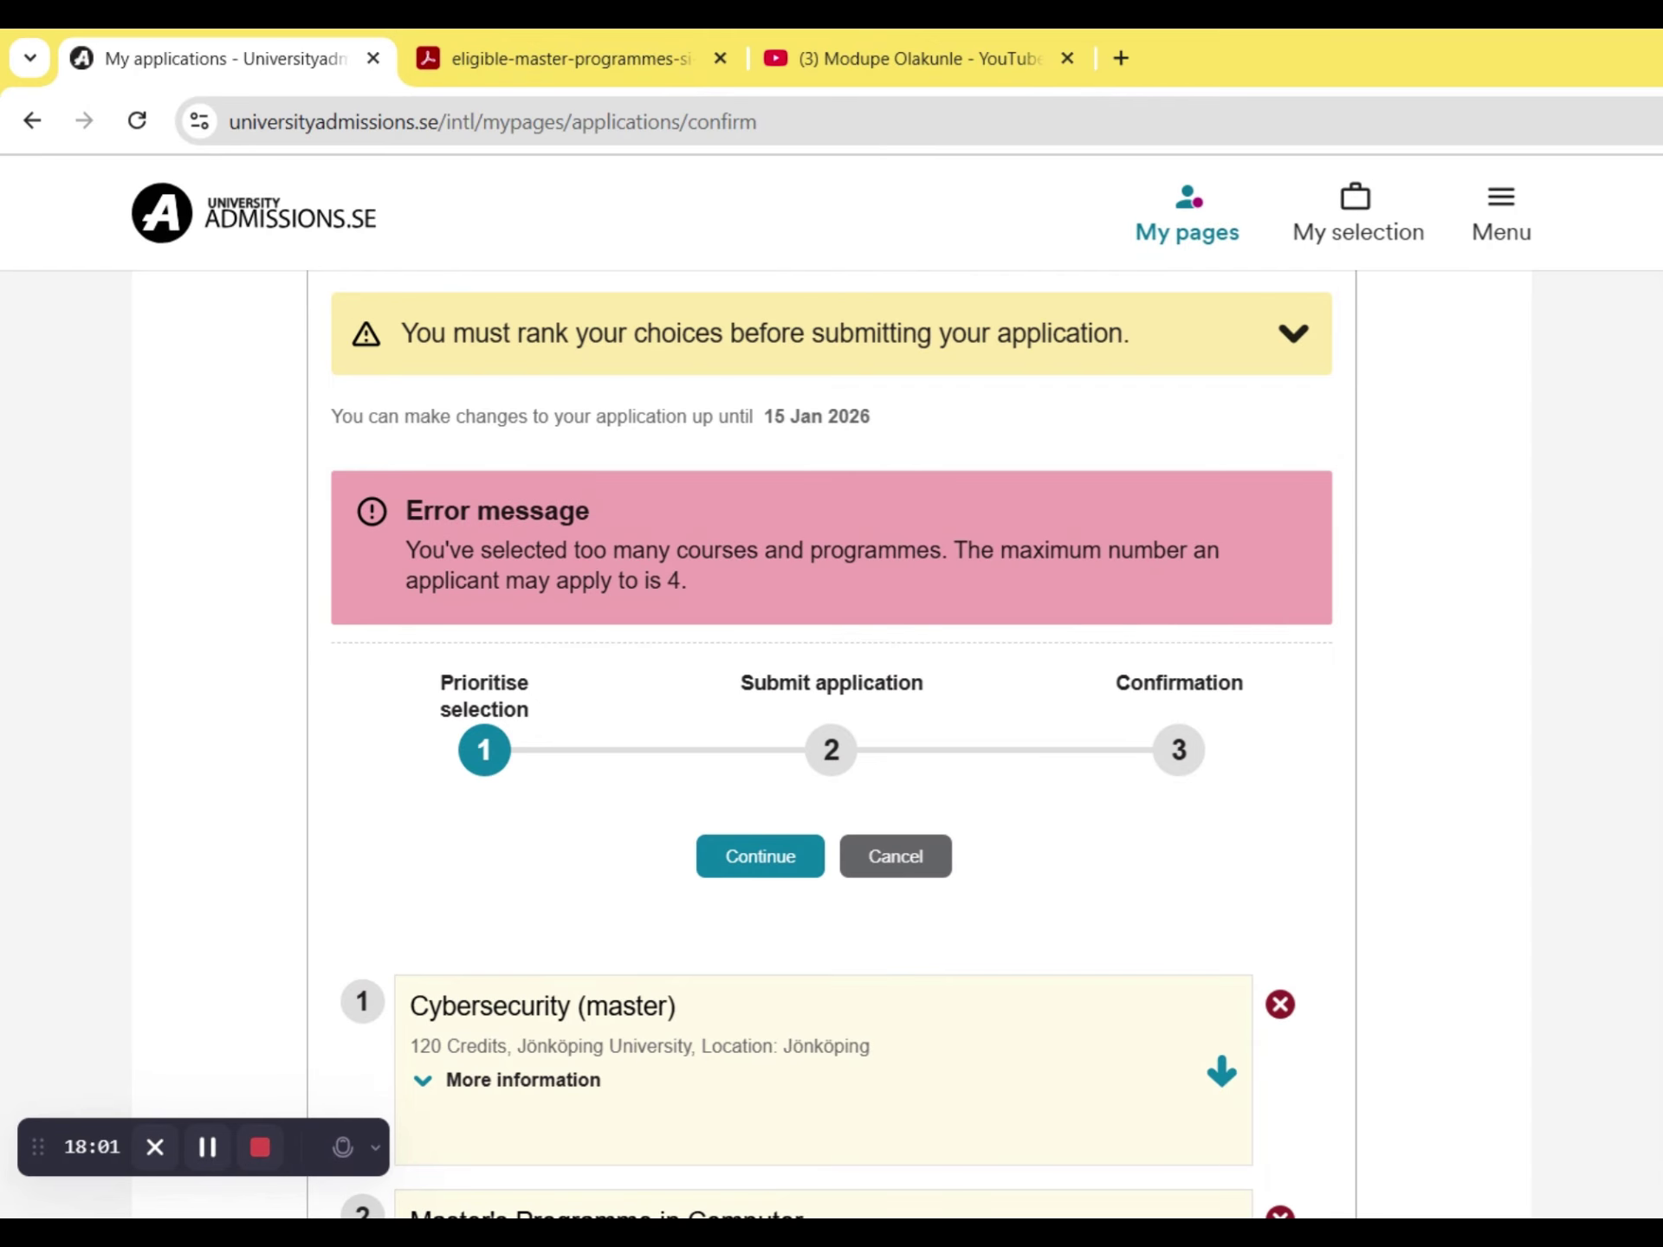
scroll(1624, 895, down, 10)
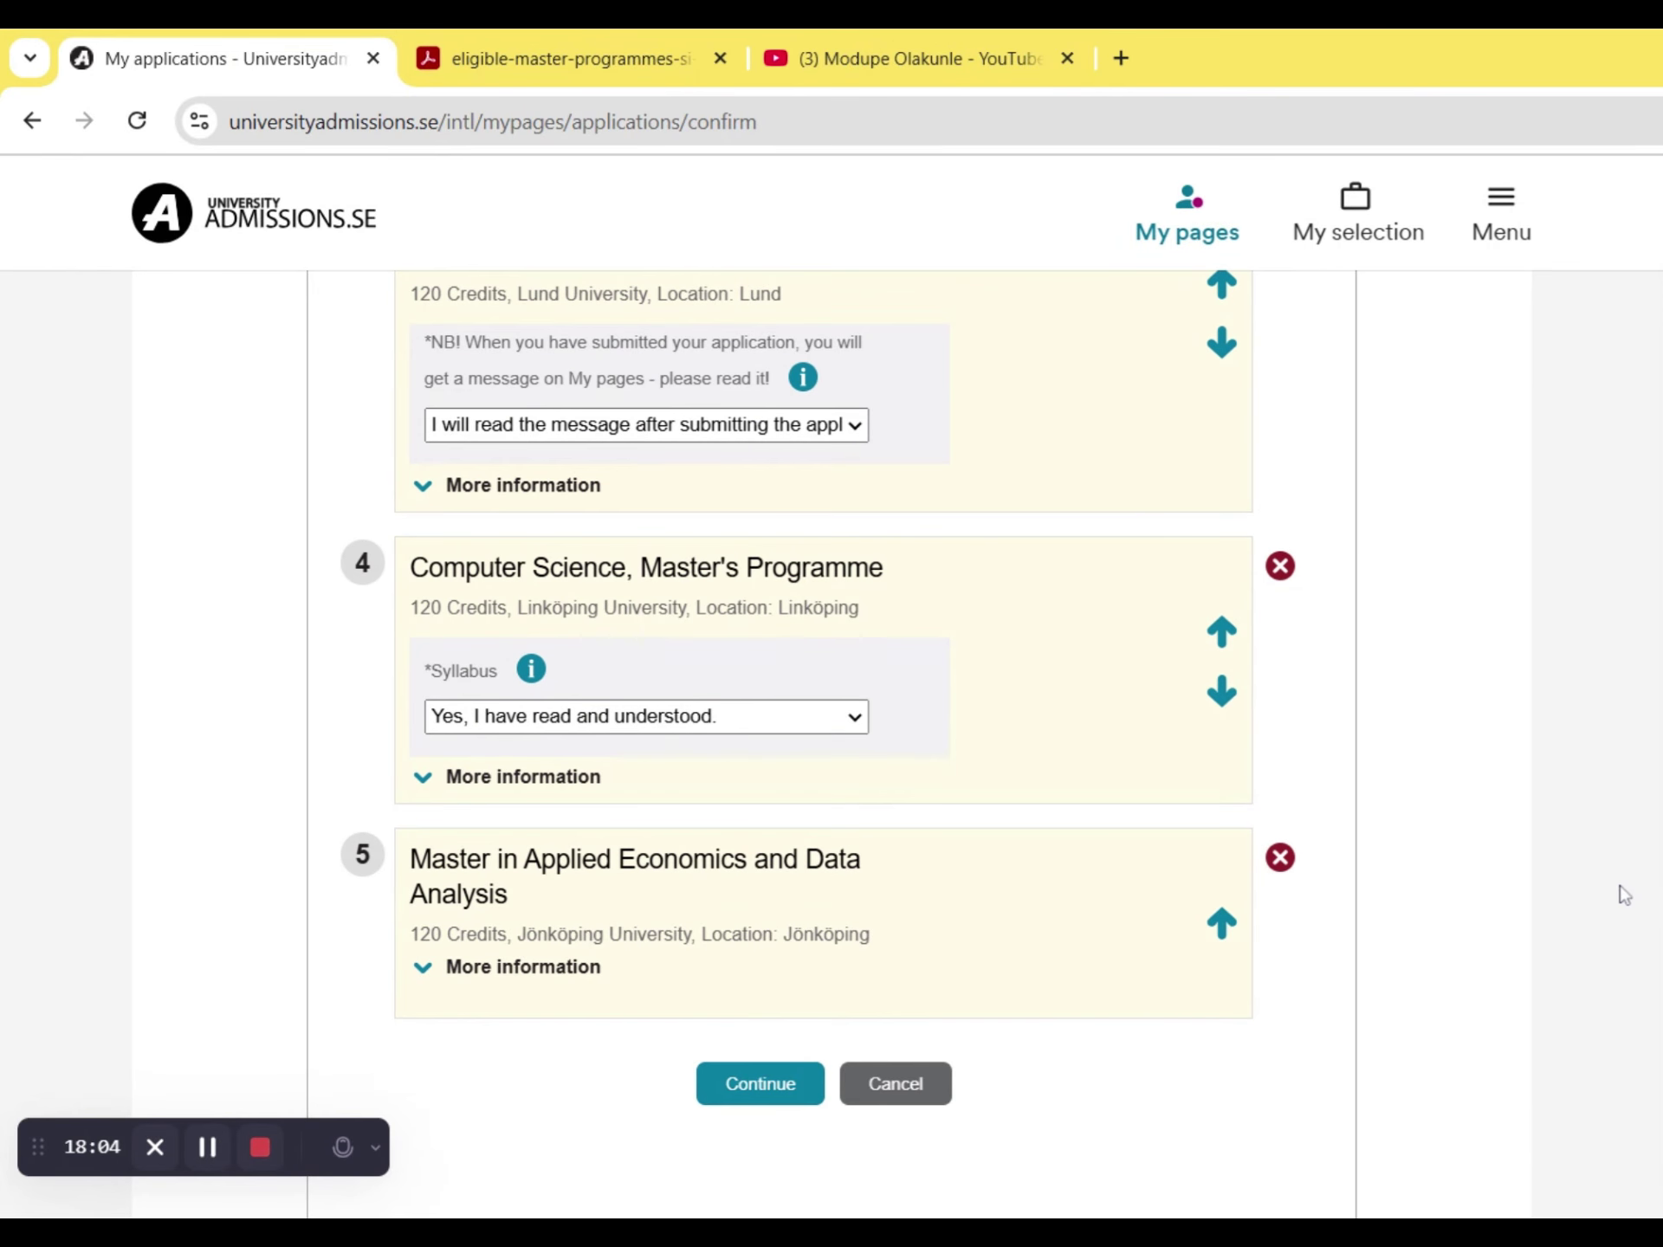
click(1282, 860)
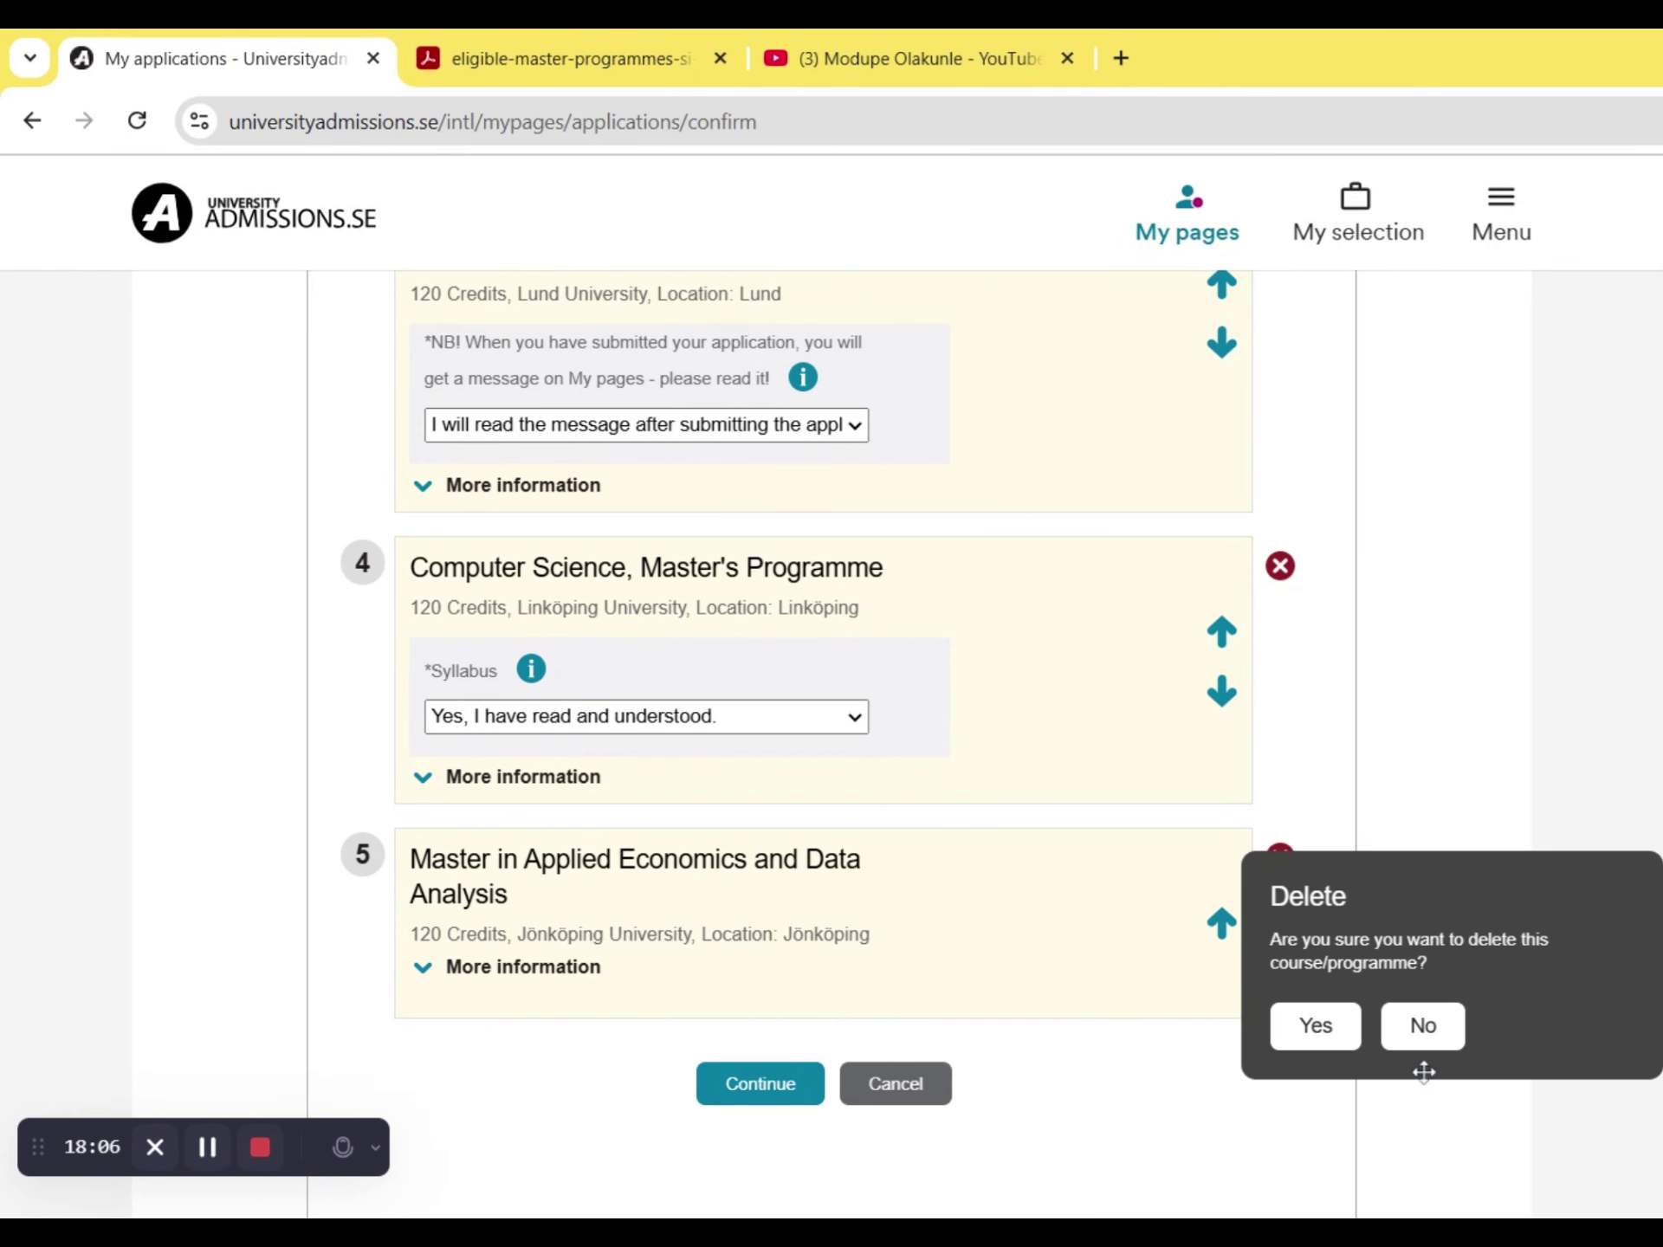
click(1310, 1046)
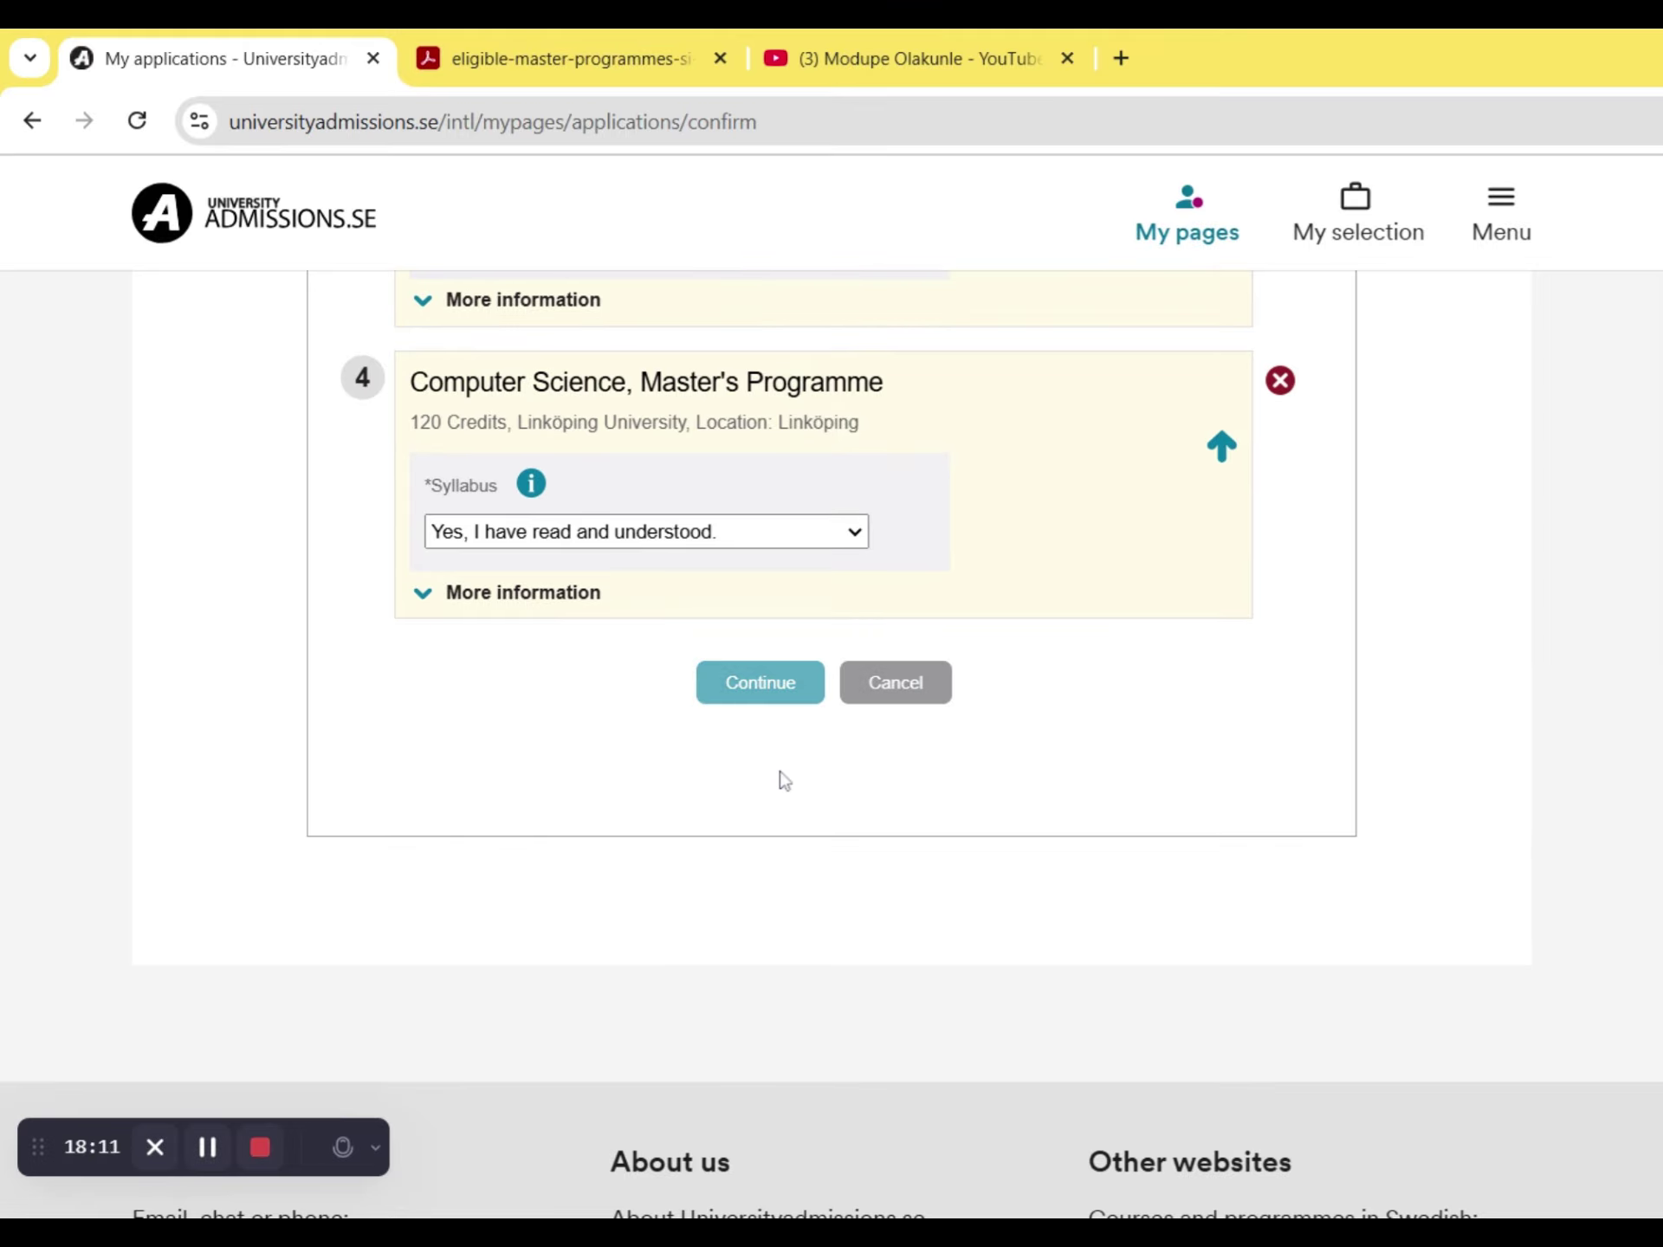
click(772, 688)
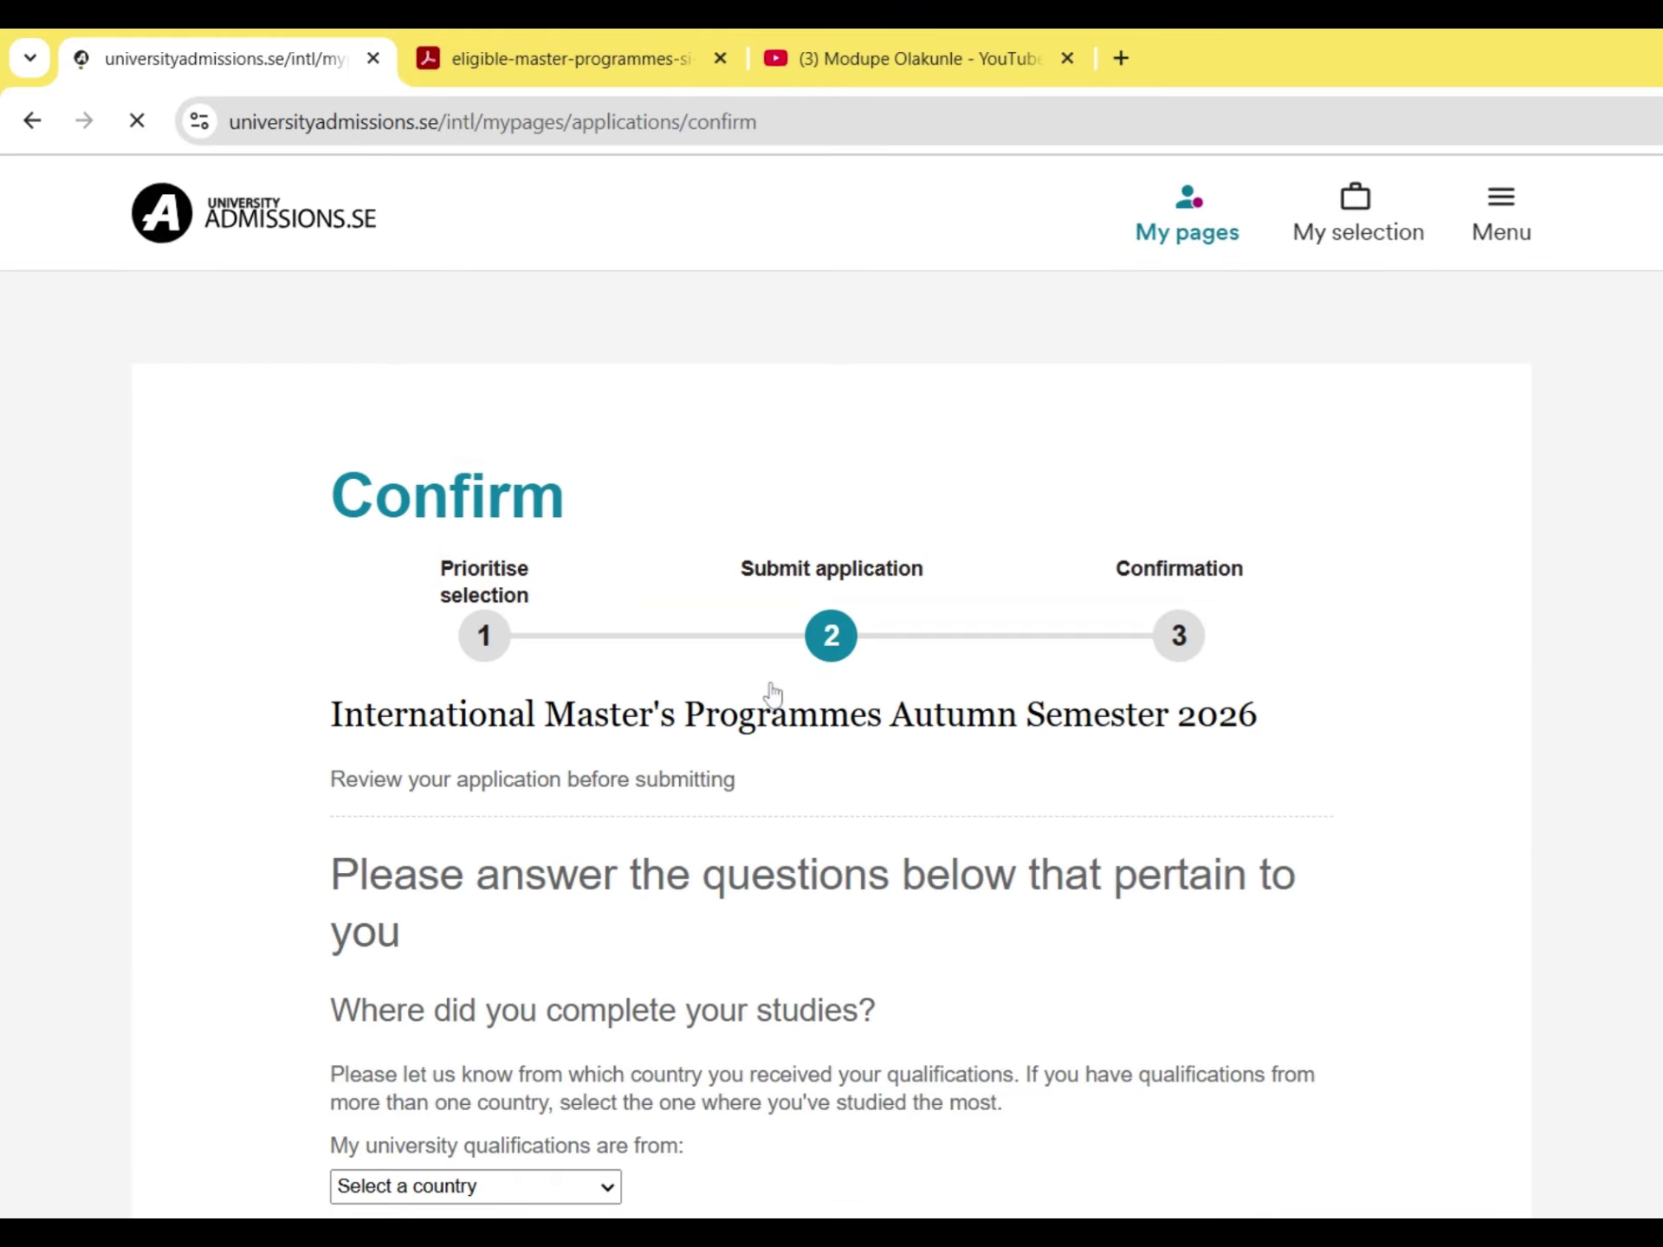
- Set the country of the university qualifications to Nigeria
scroll(831, 745, down, 3)
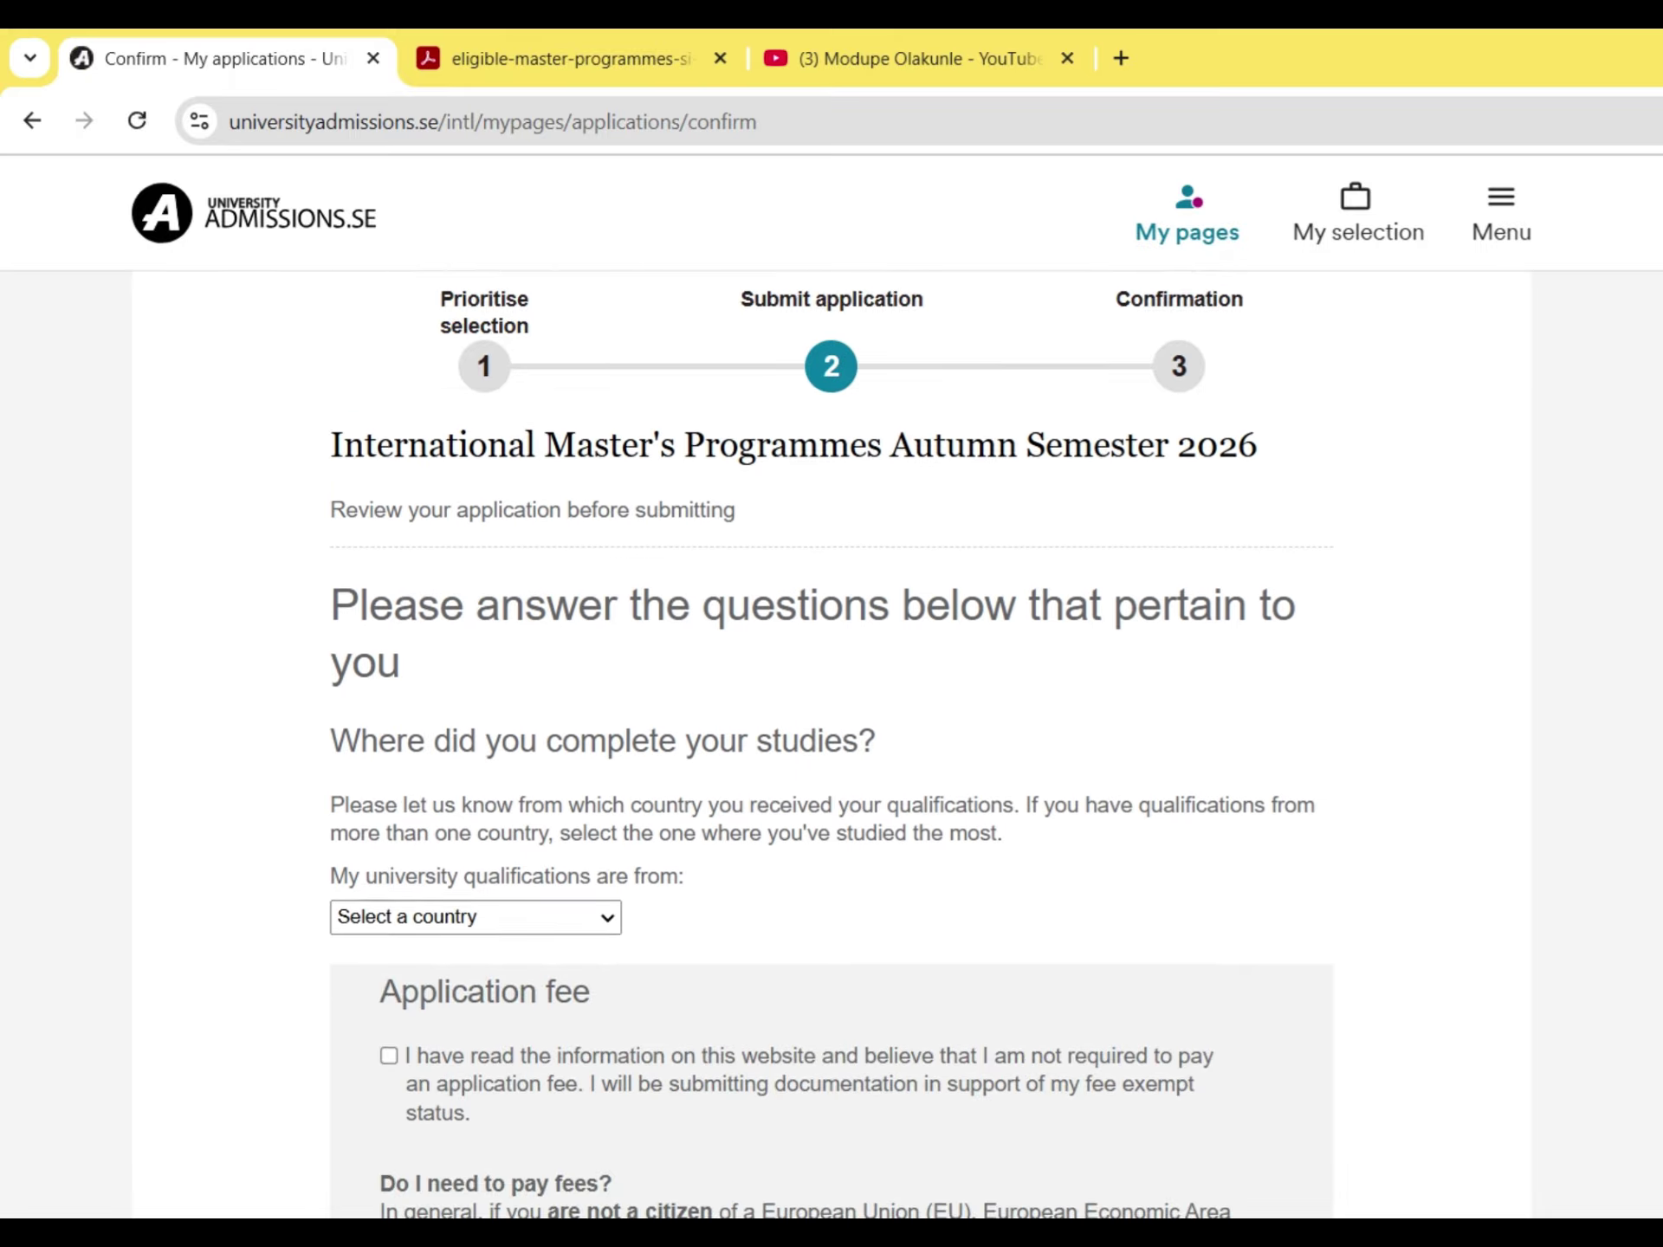
scroll(831, 745, down, 2)
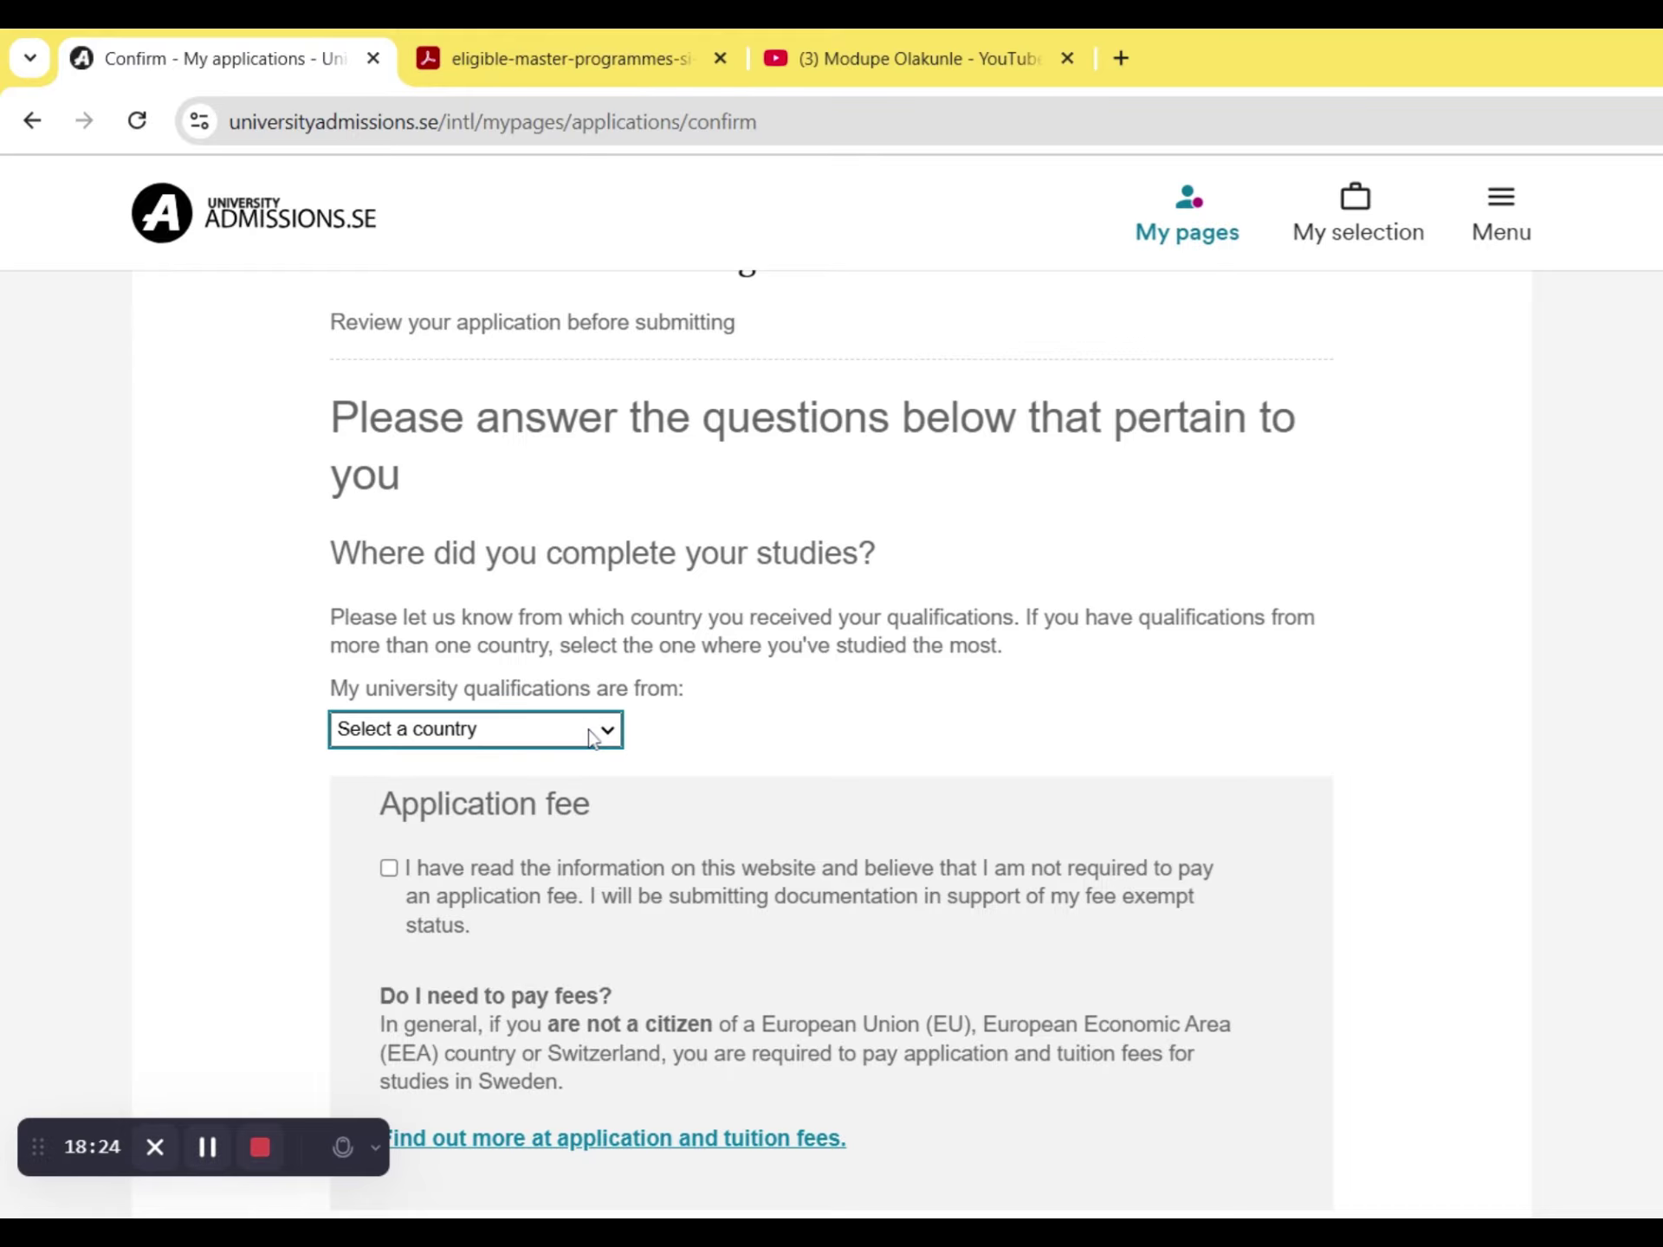
key(Tab)
text(nigeria)
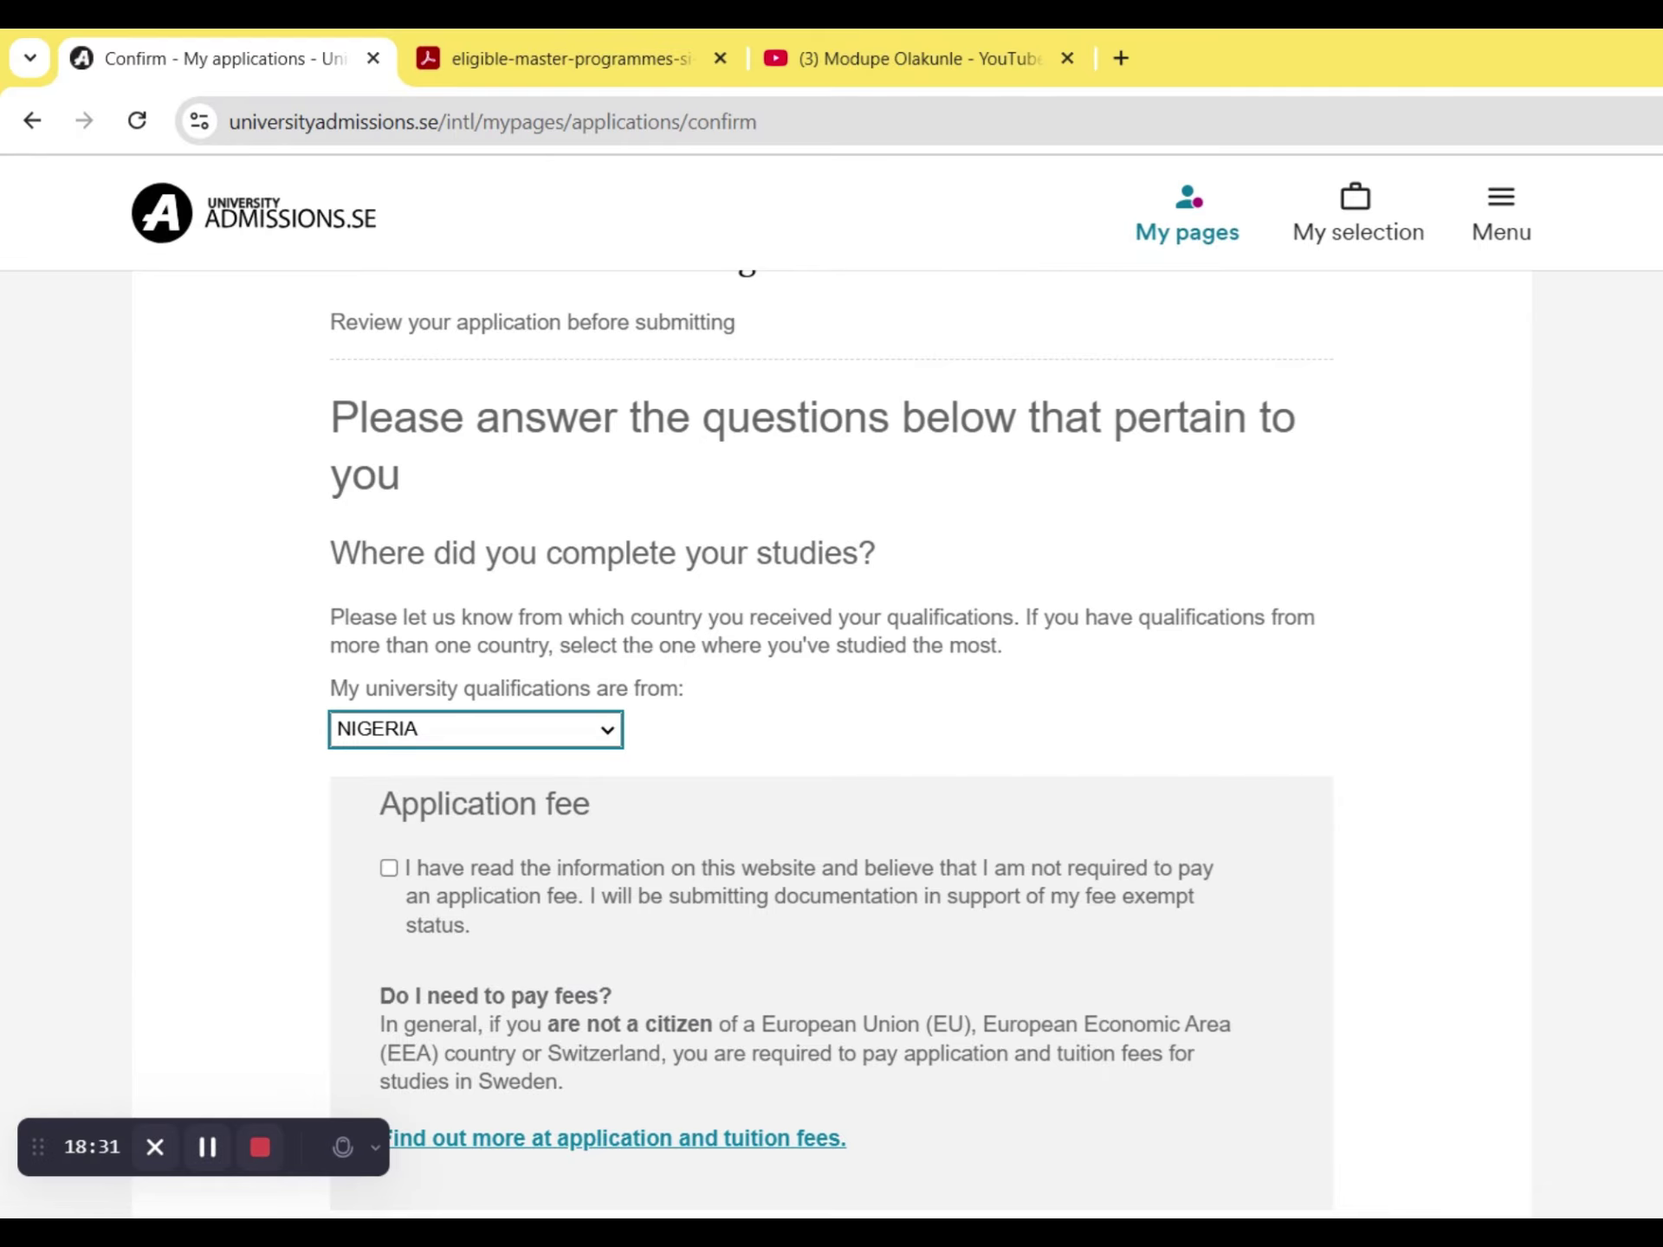
- Tick the application fee statement declaring that no application fee is required and that supporting documentation will be submitted
scroll(830, 743, down, 5)
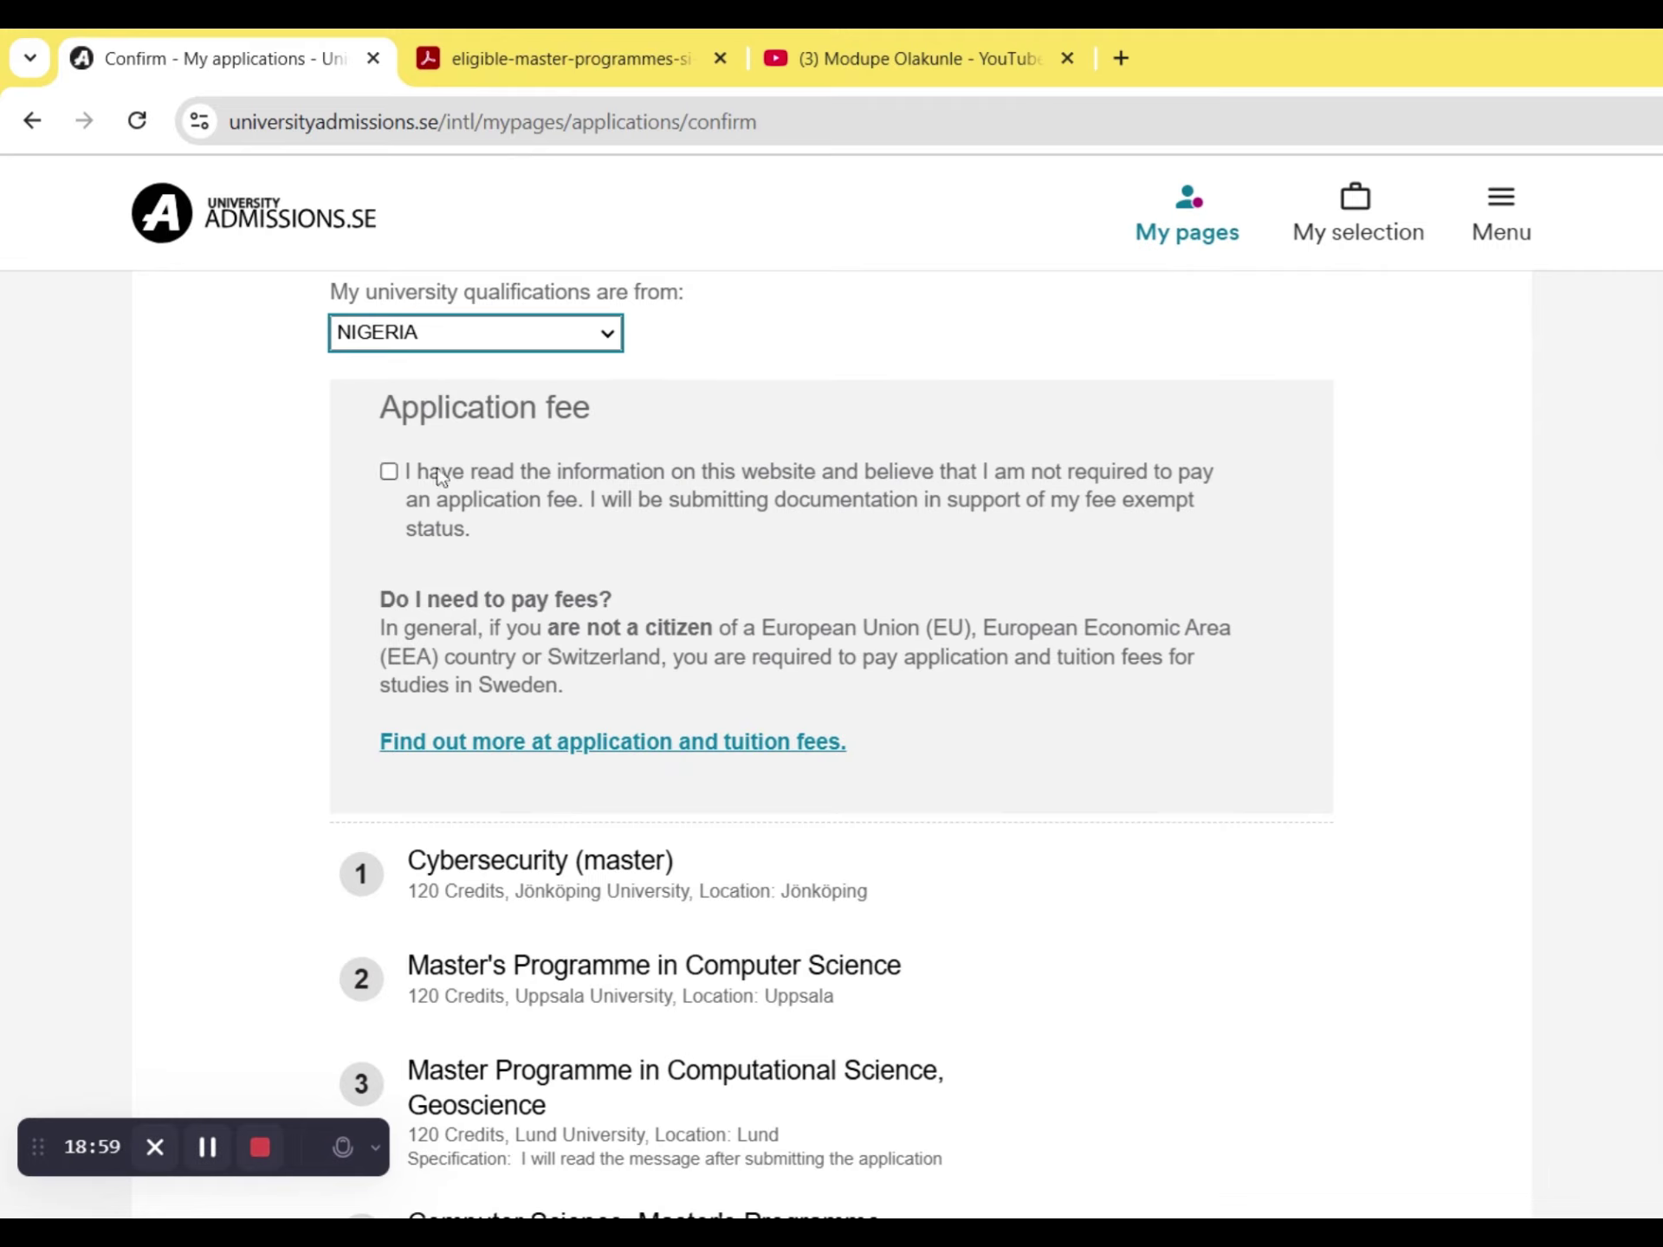
click(388, 473)
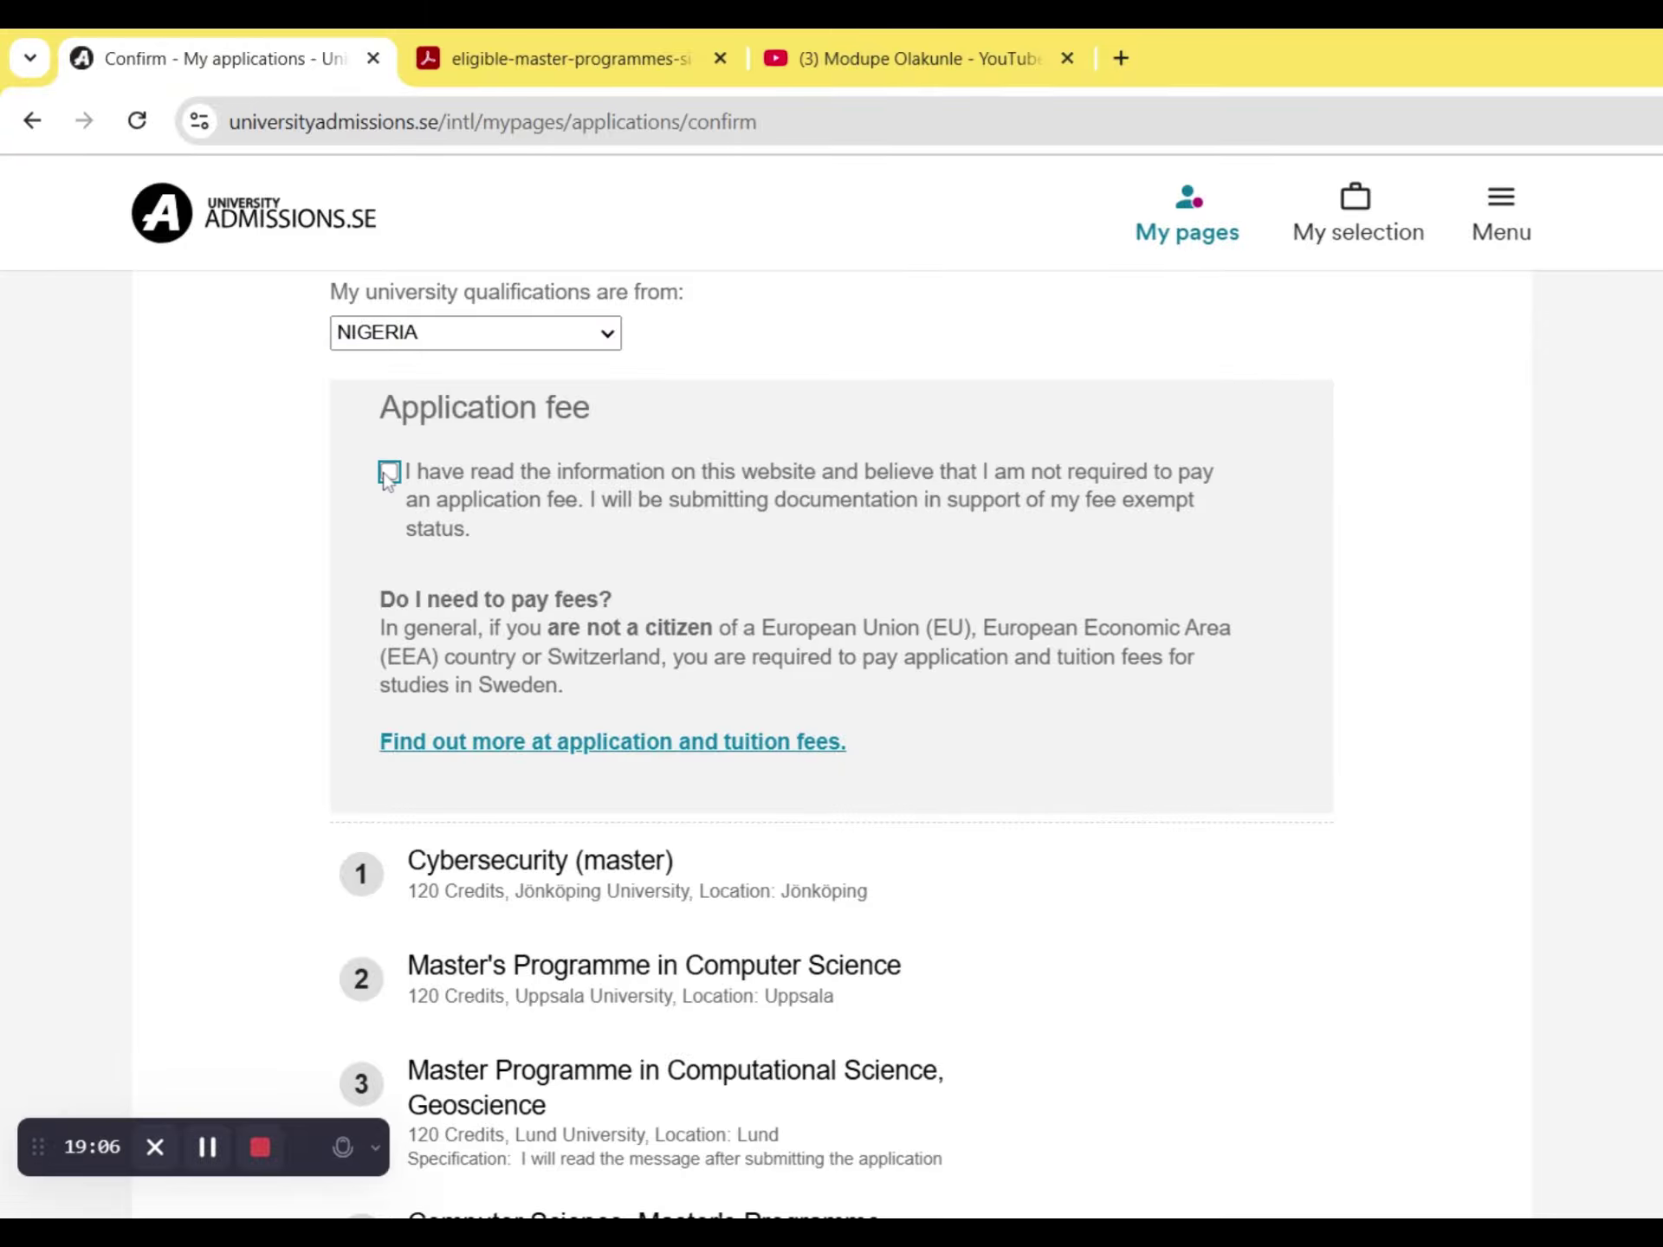
click(388, 473)
scroll(1647, 687, down, 4)
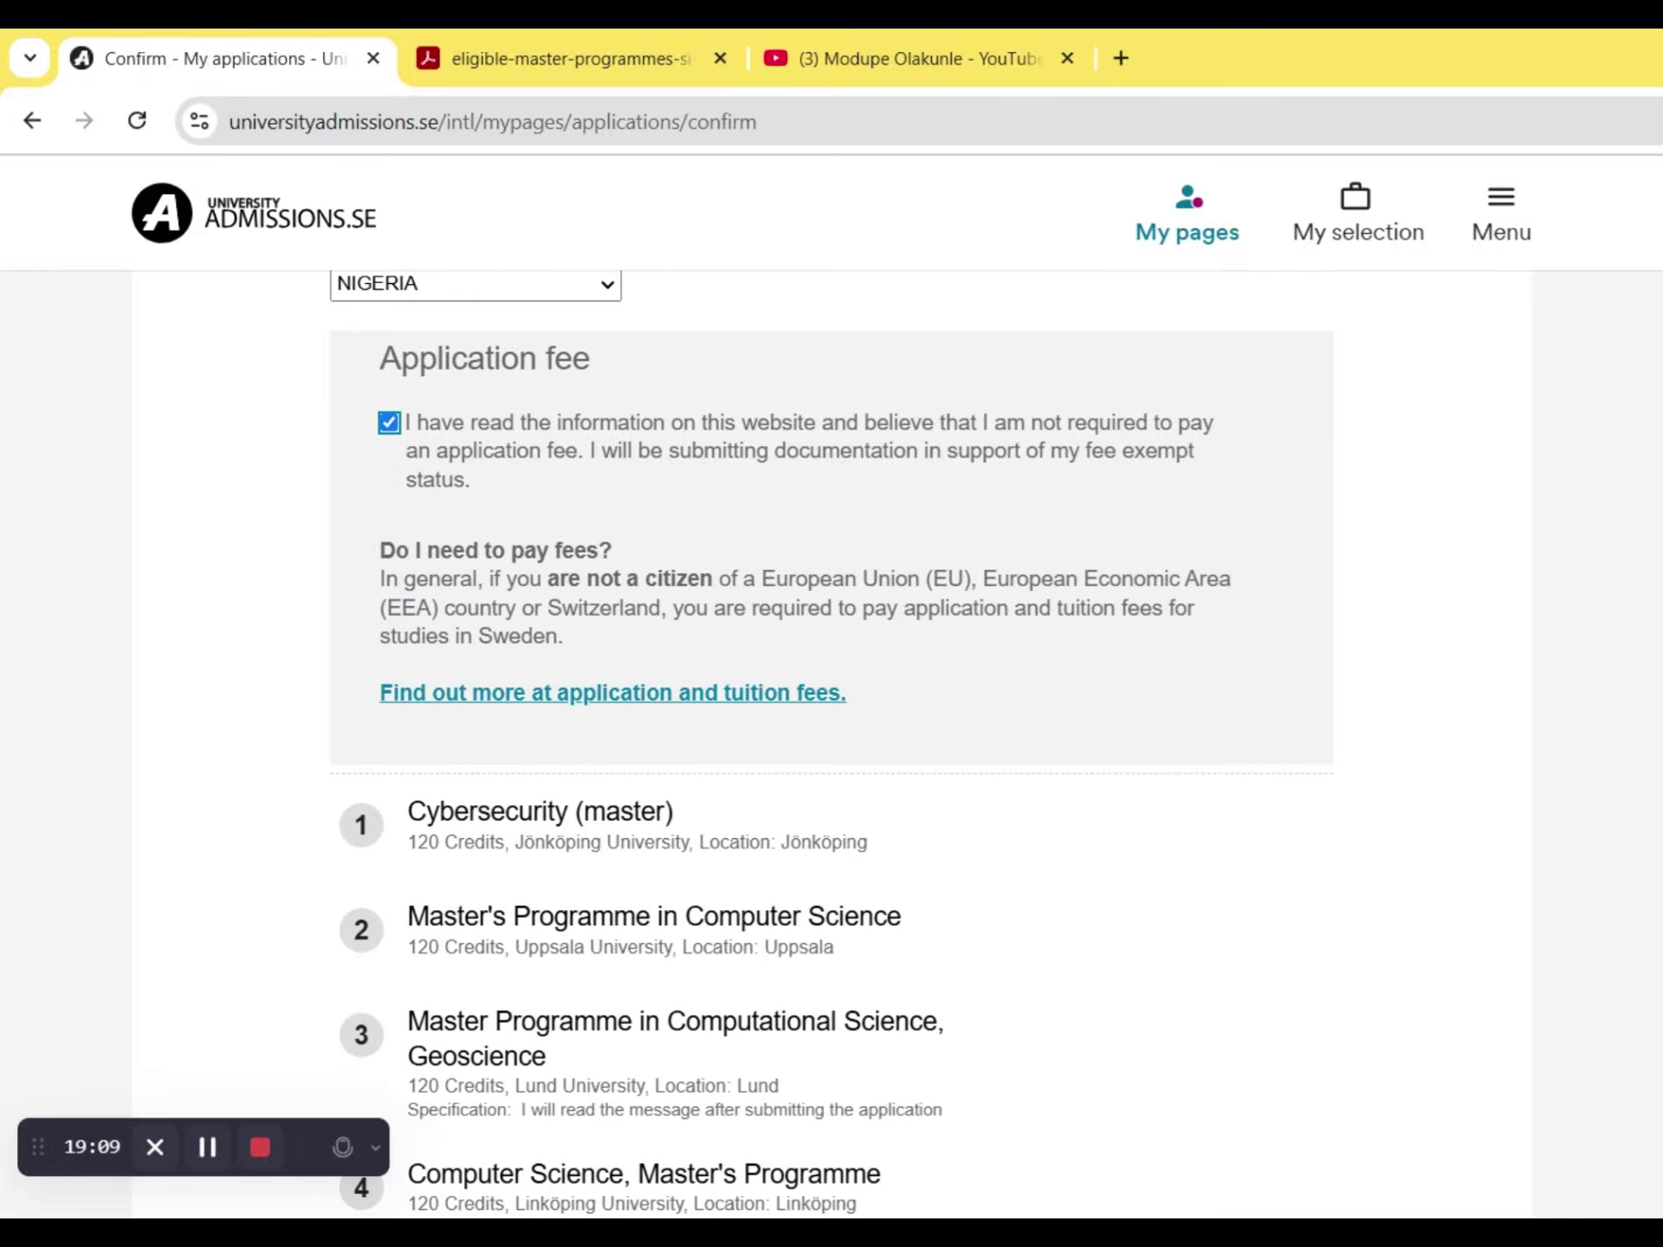
- Check the answers and four ranked programmes, submit the application, and review the confirmation page
scroll(1648, 687, up, 2)
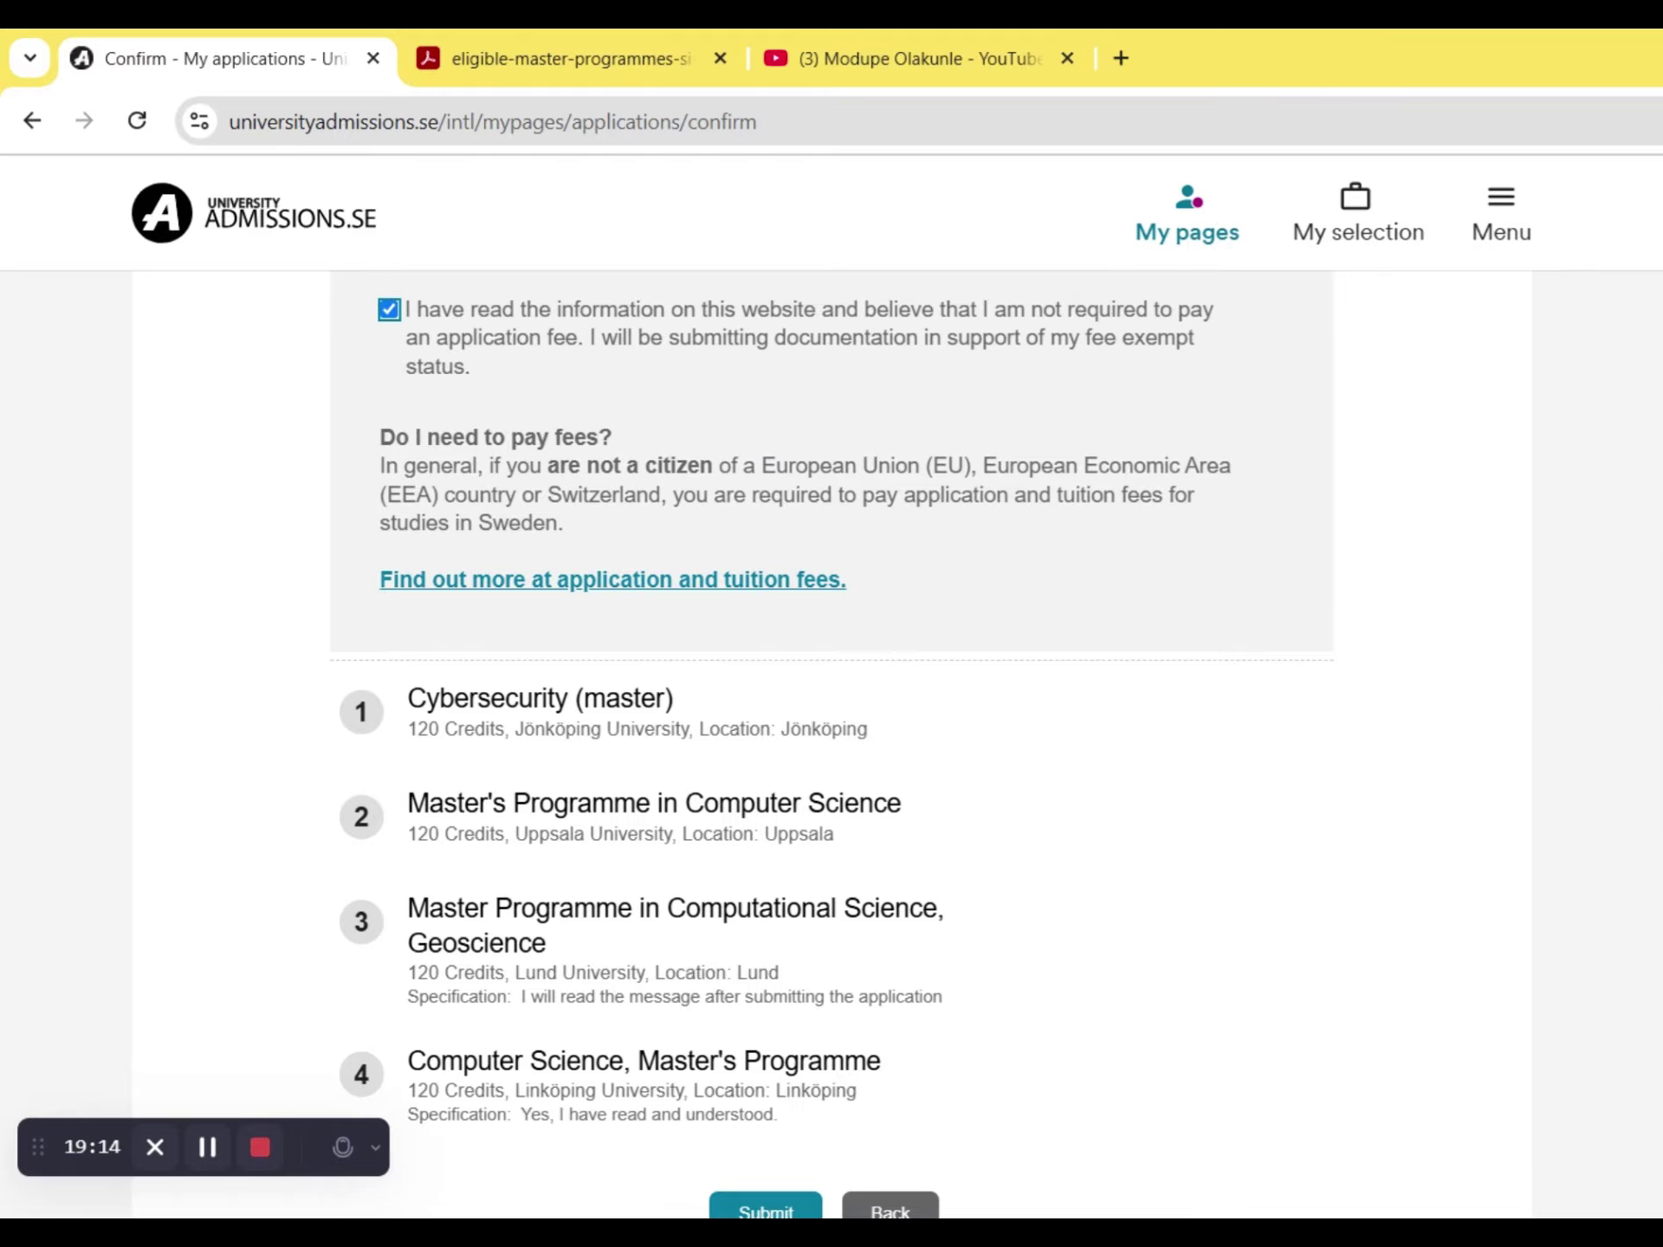
scroll(1478, 768, down, 3)
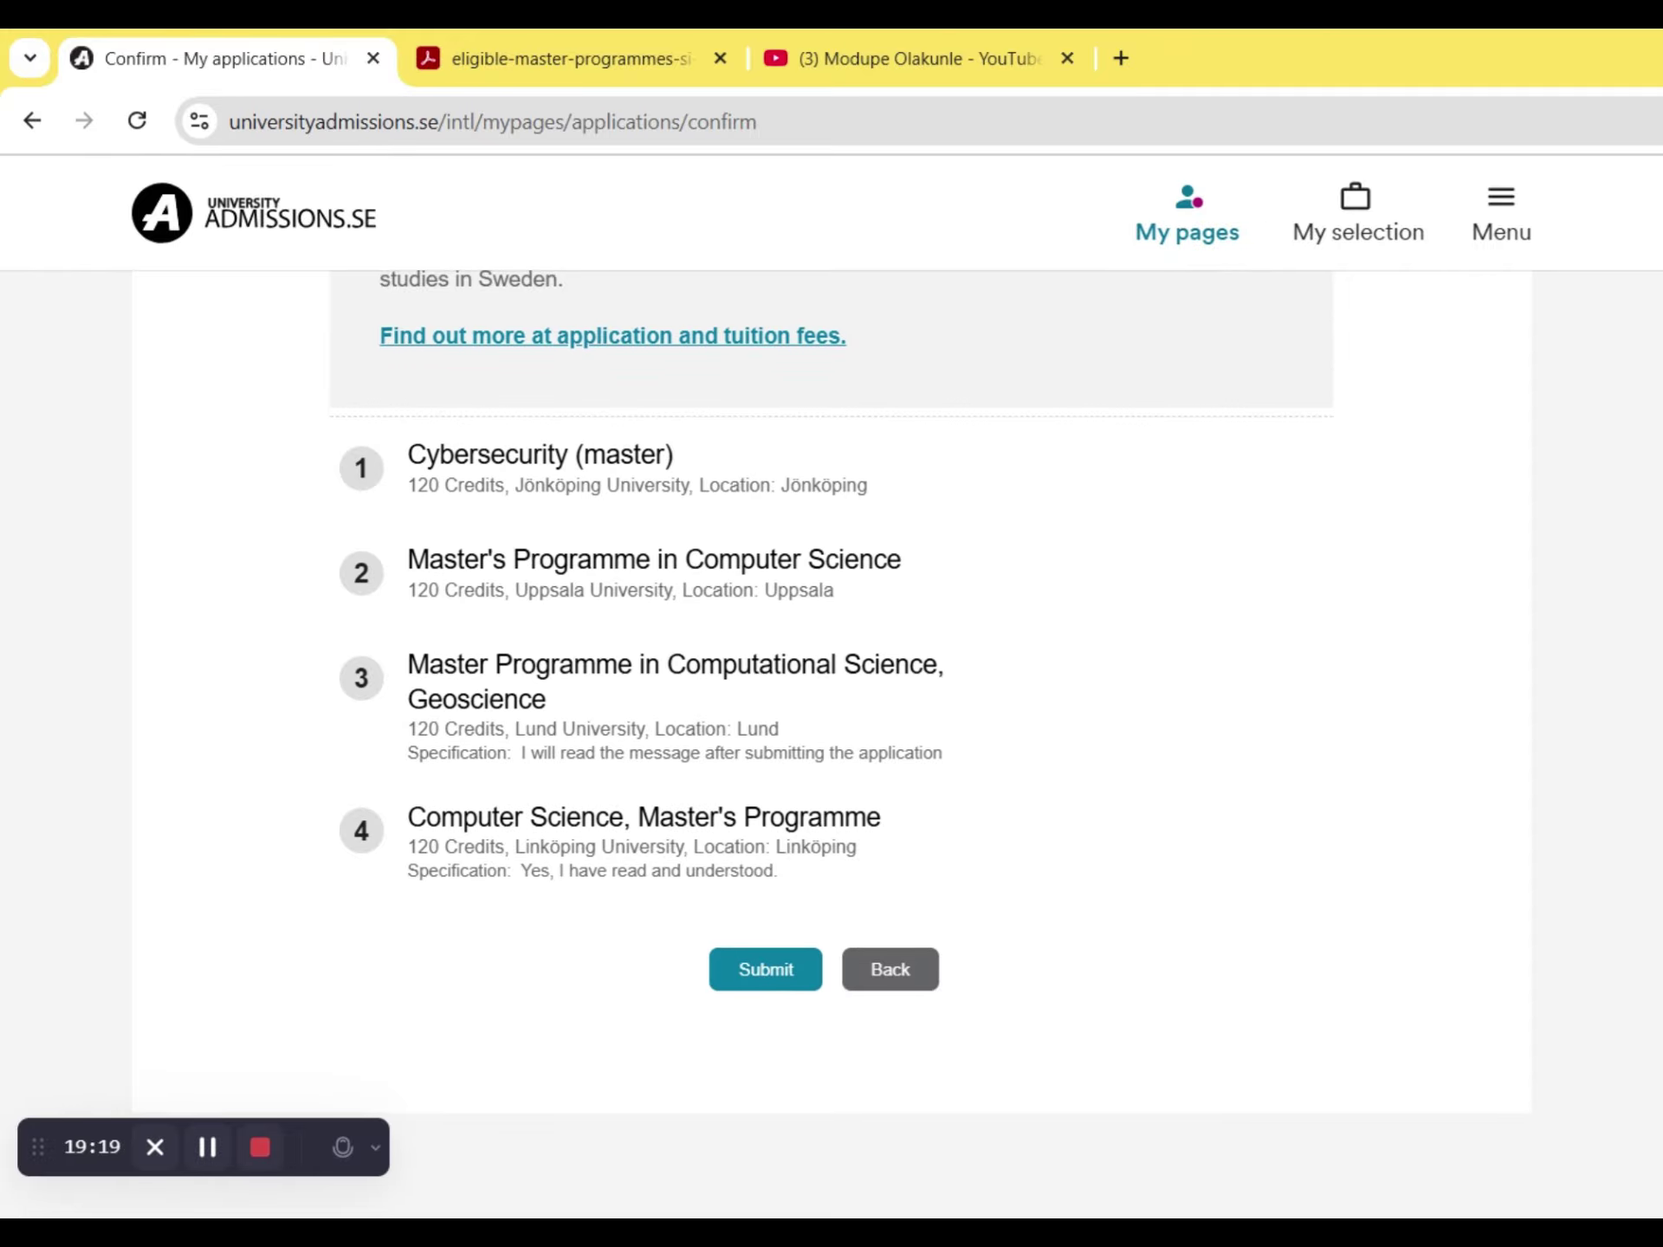
scroll(916, 978, down, 1)
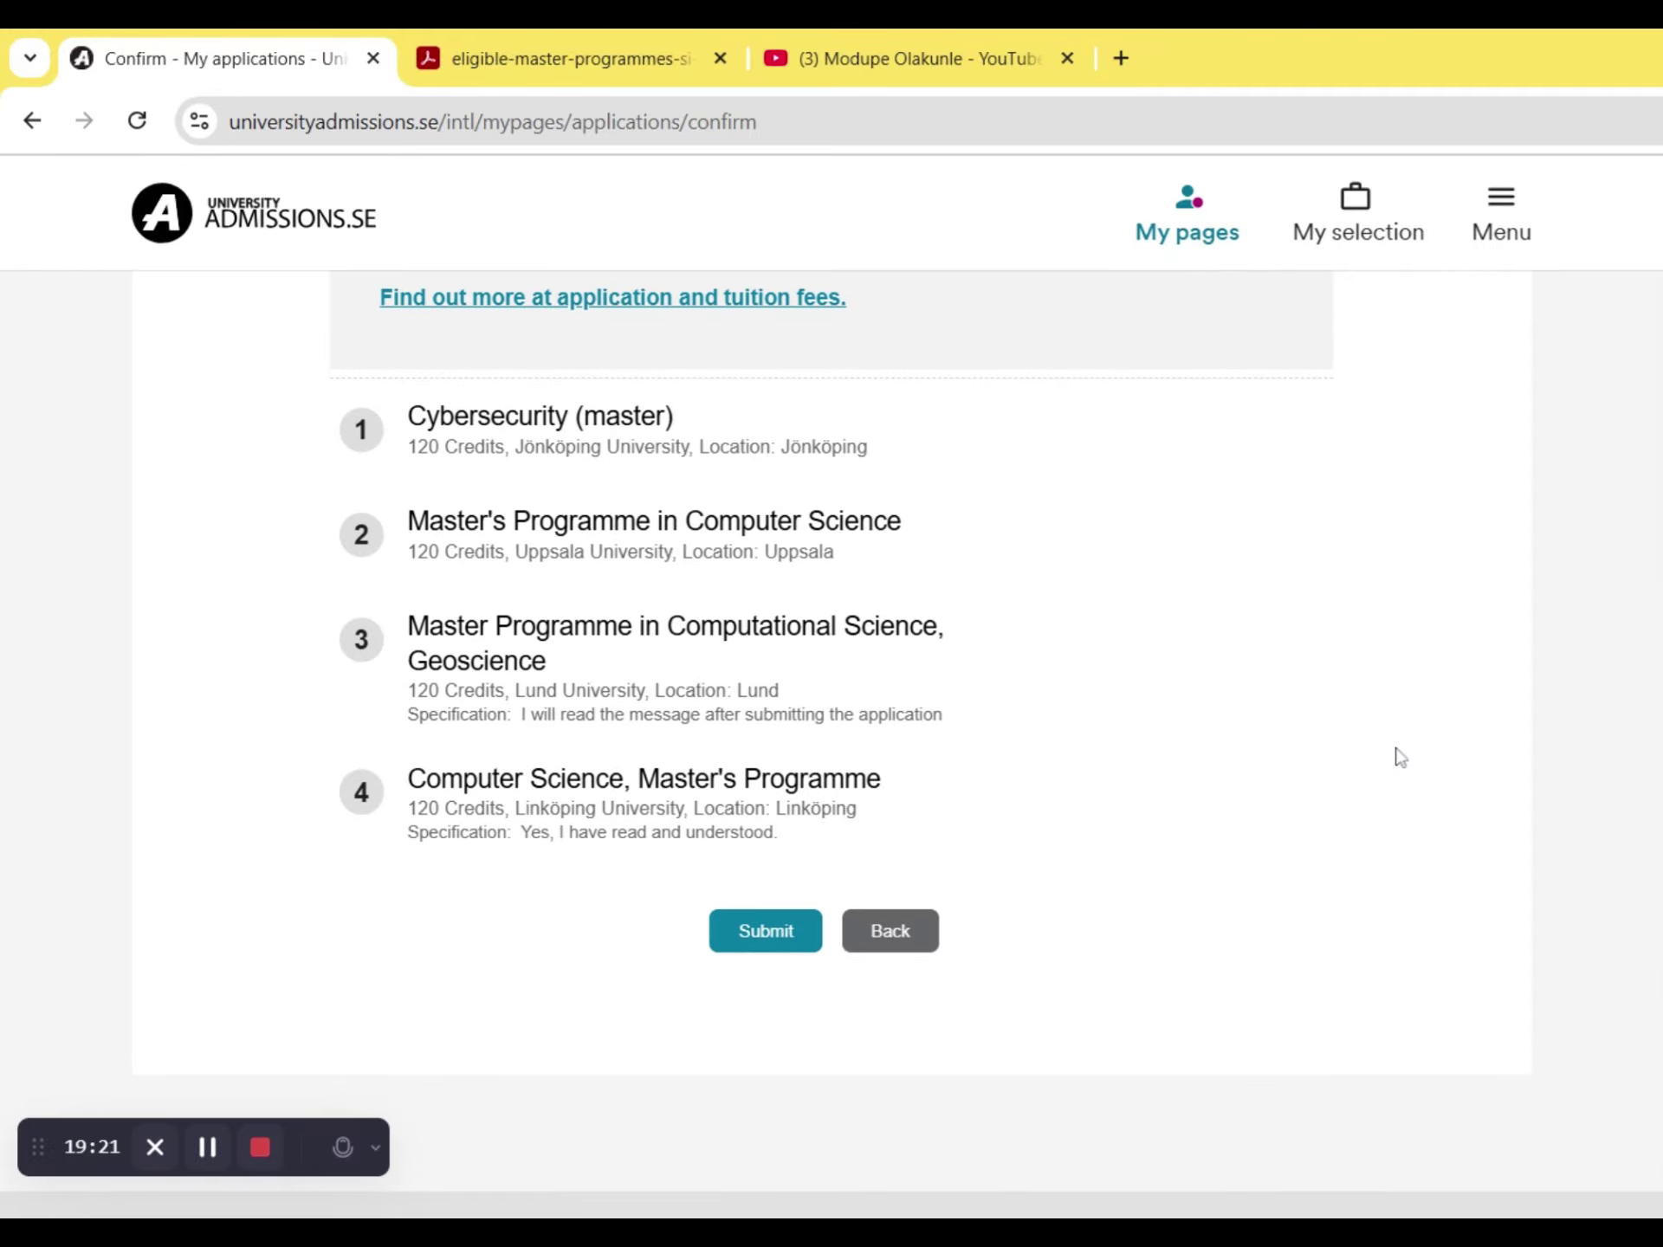
scroll(1597, 630, up, 15)
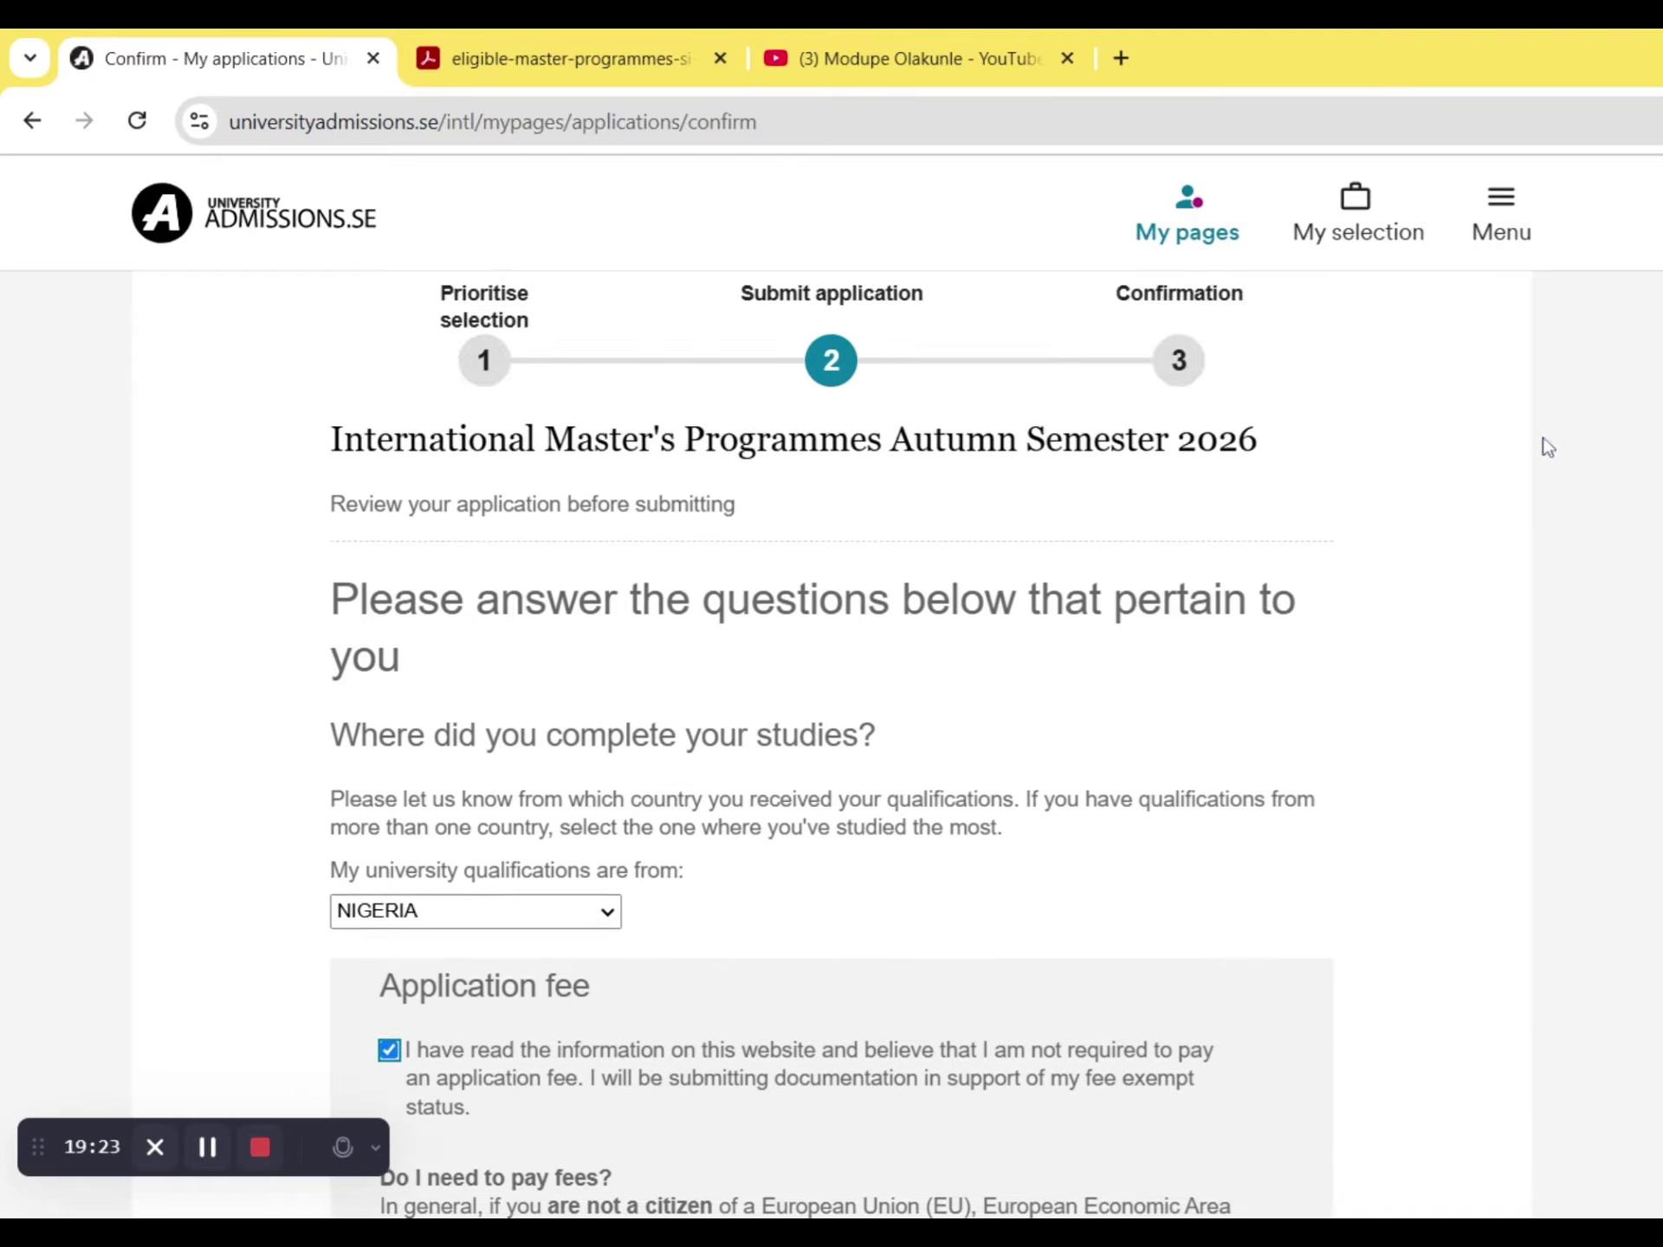
scroll(1546, 445, down, 2)
scroll(1559, 537, down, 12)
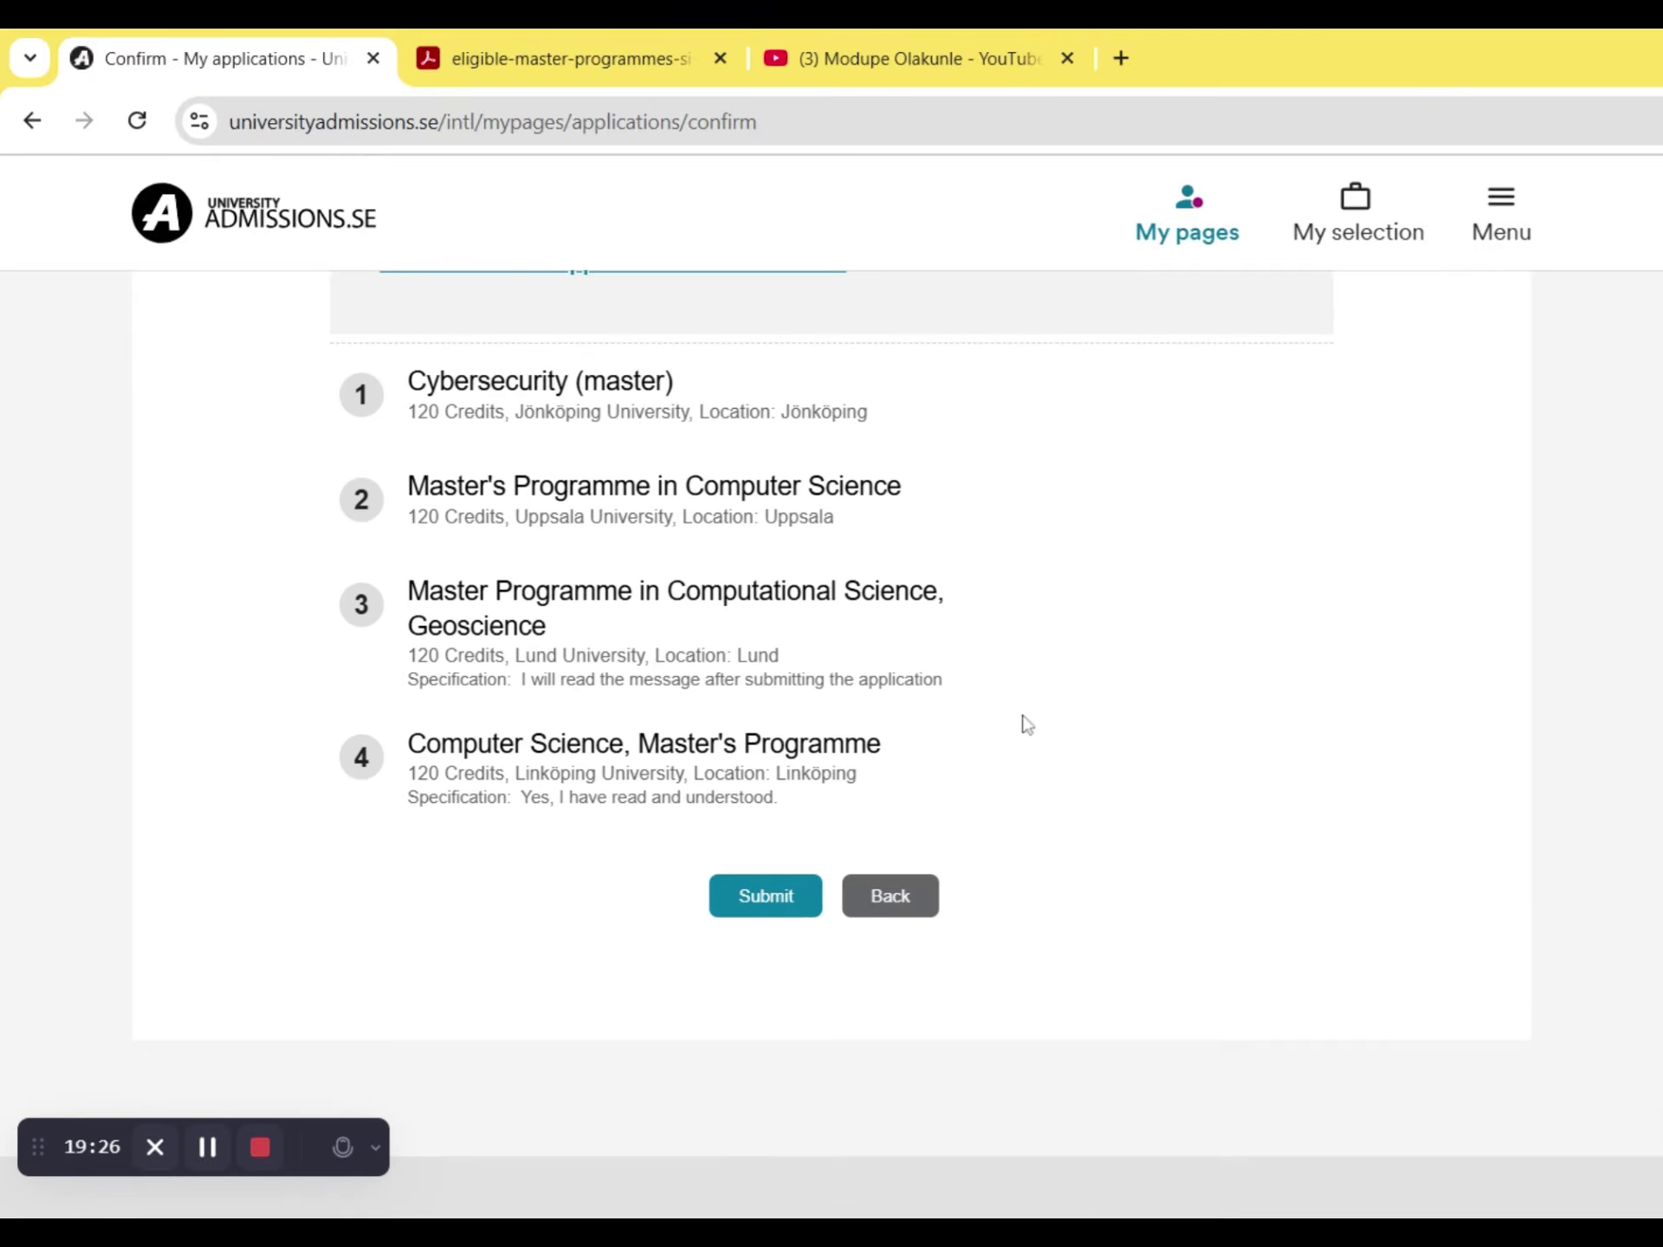
click(762, 900)
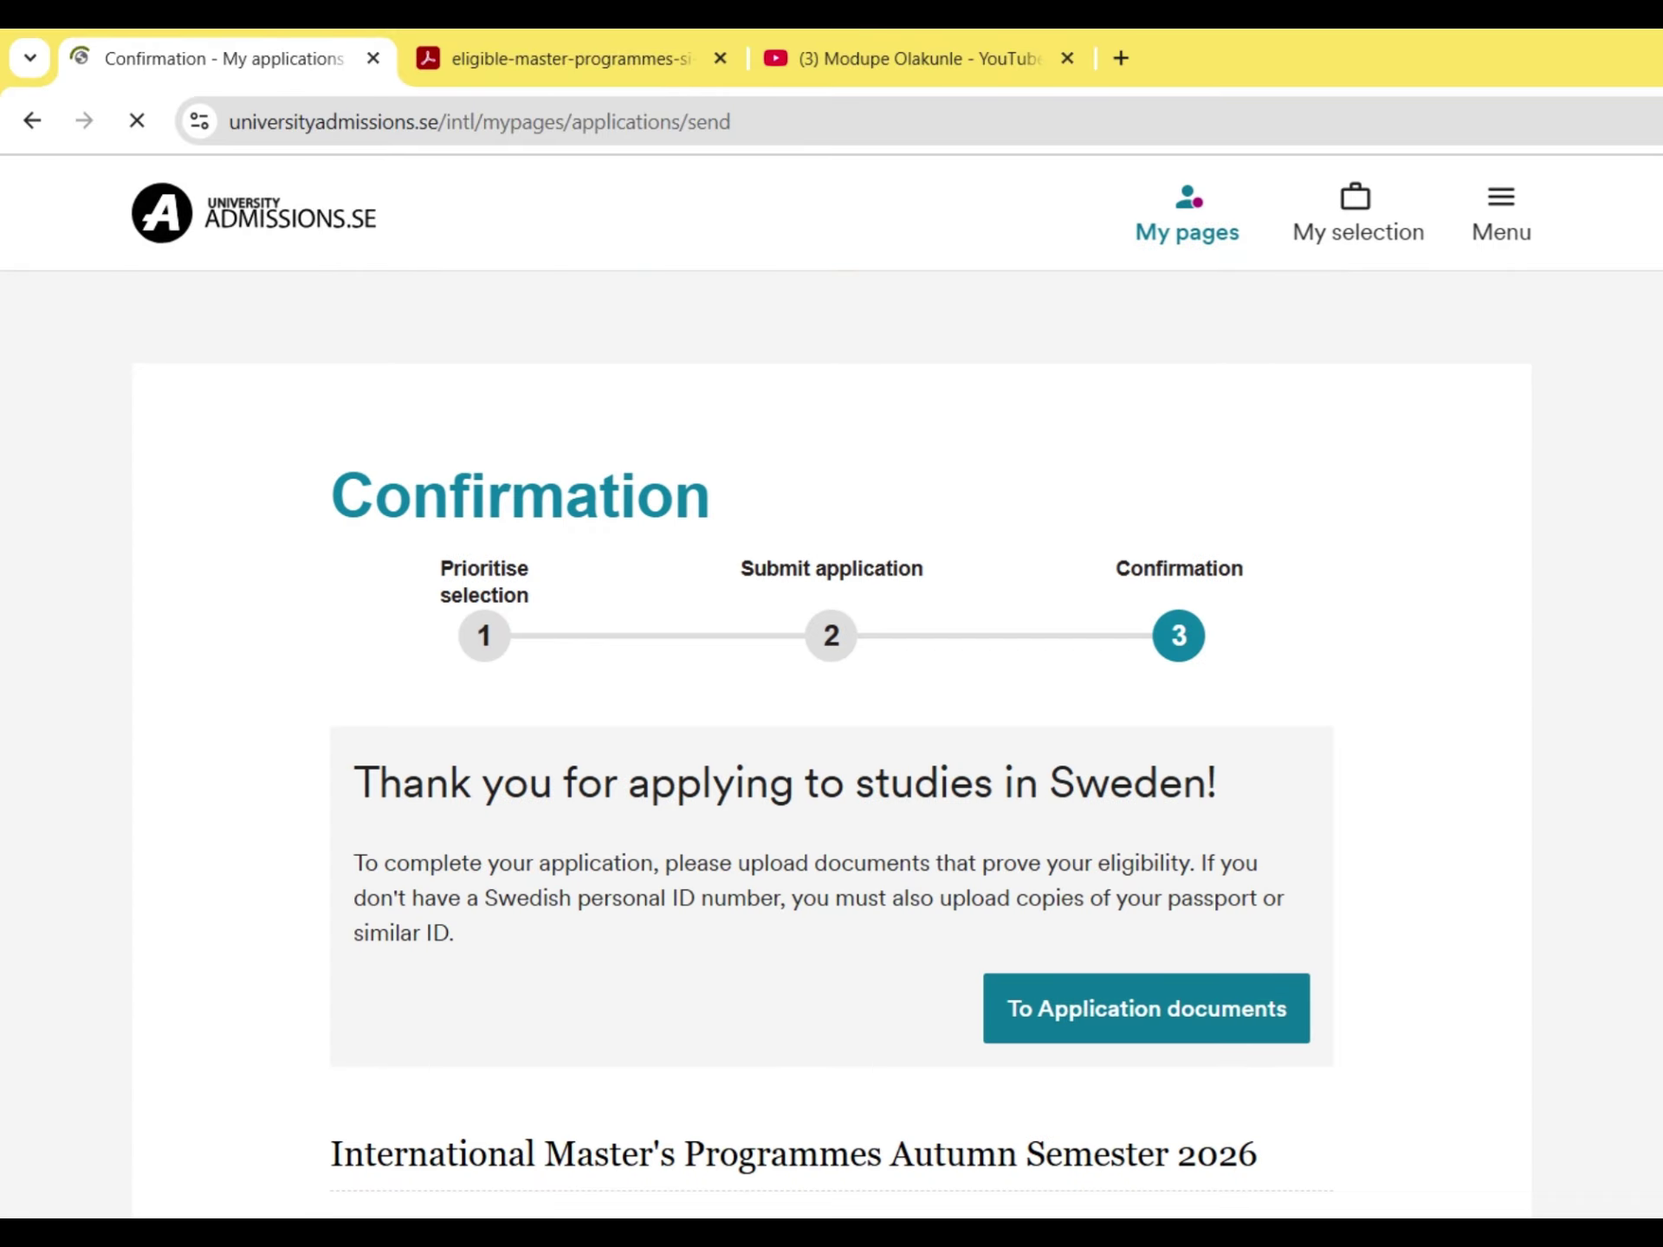
scroll(831, 745, down, 10)
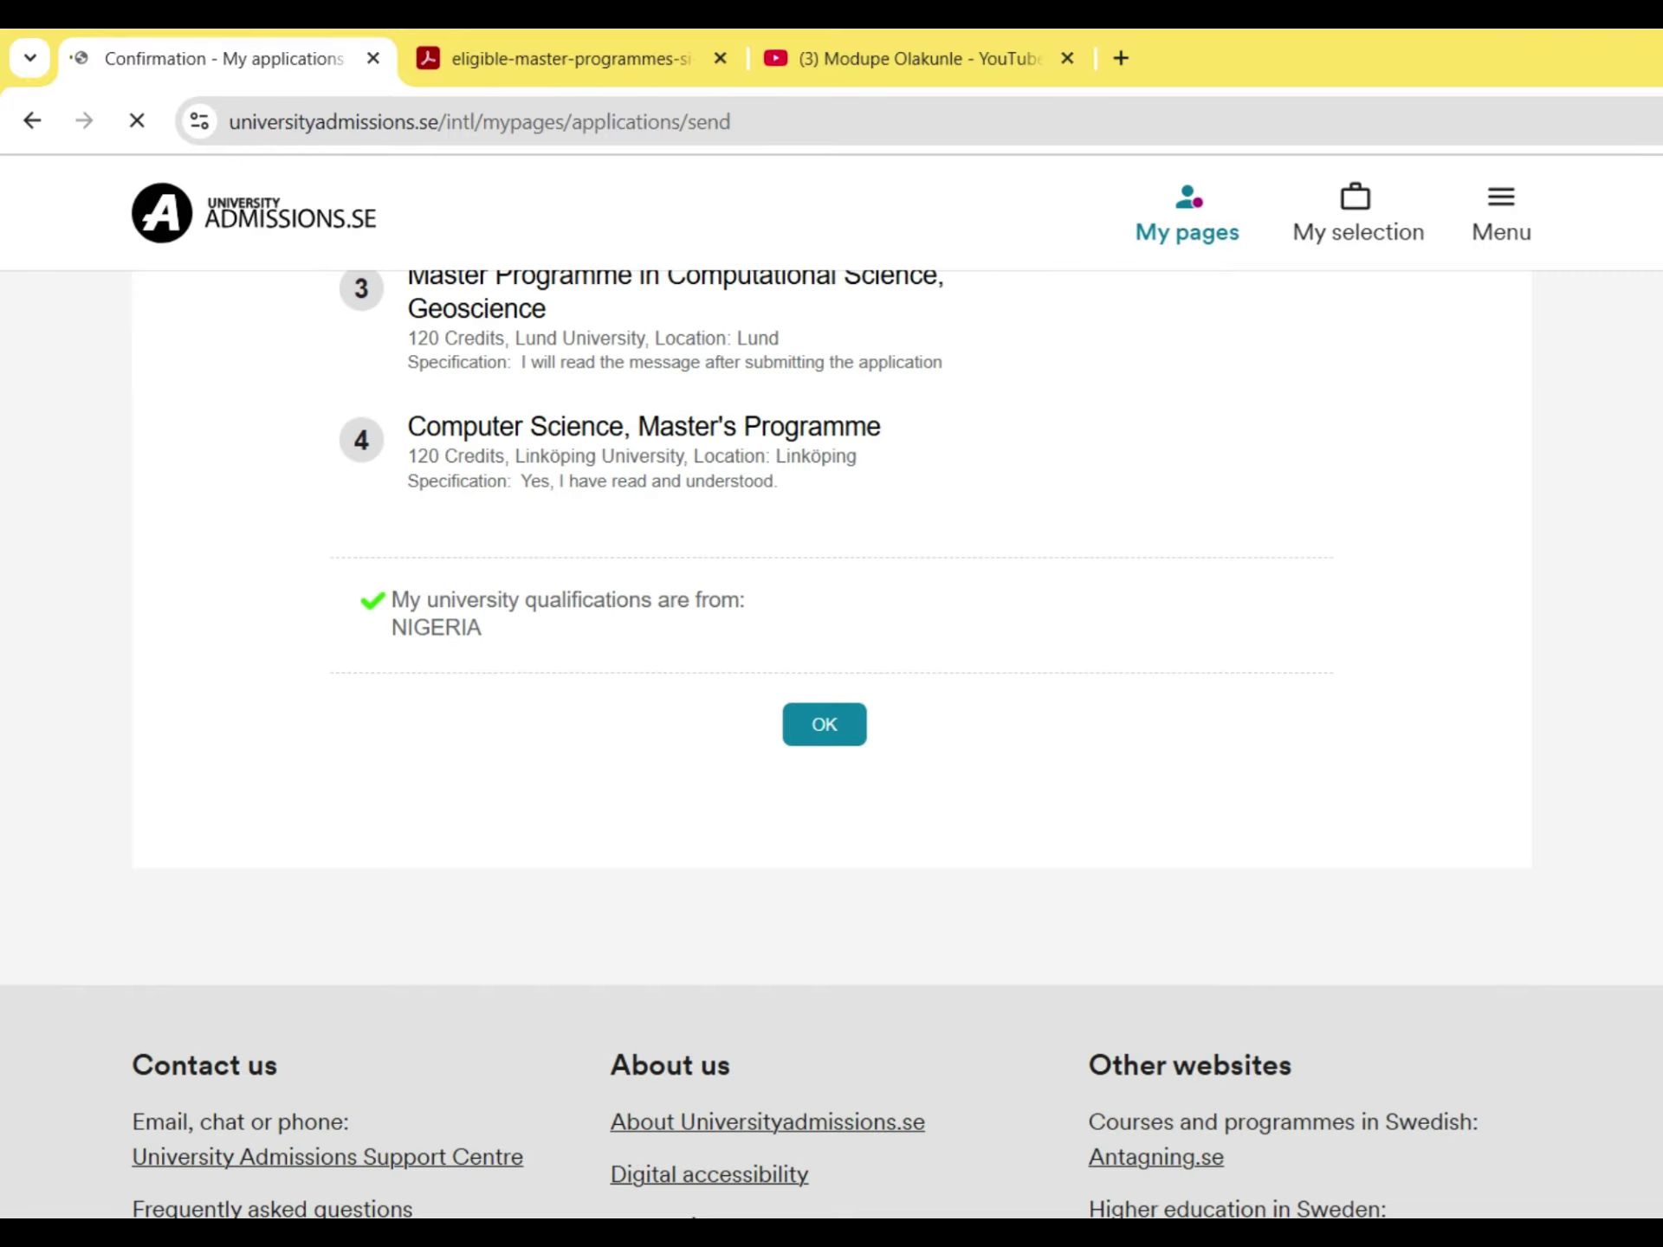
drag(1662, 912, 1653, 613)
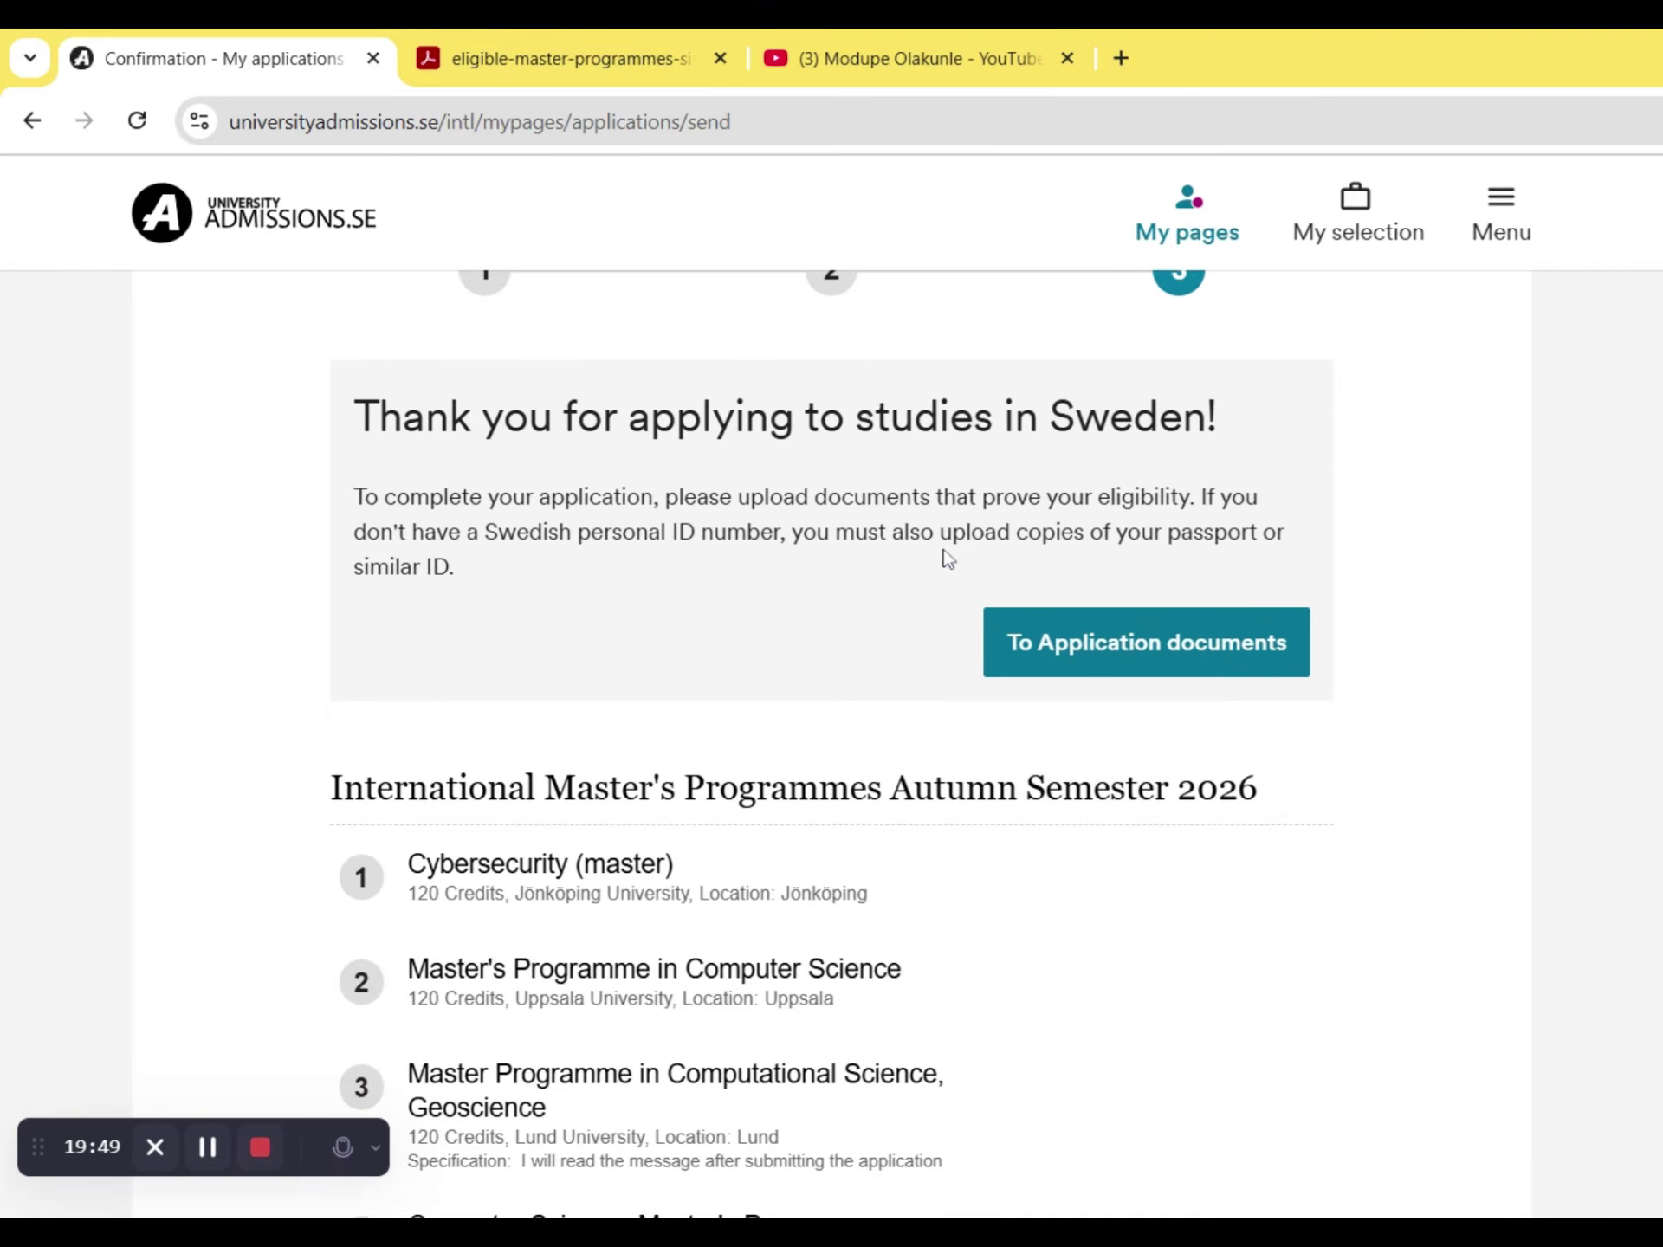
- Open the application documents page and review the document requirements and the uploaded identity and educational files
click(1210, 650)
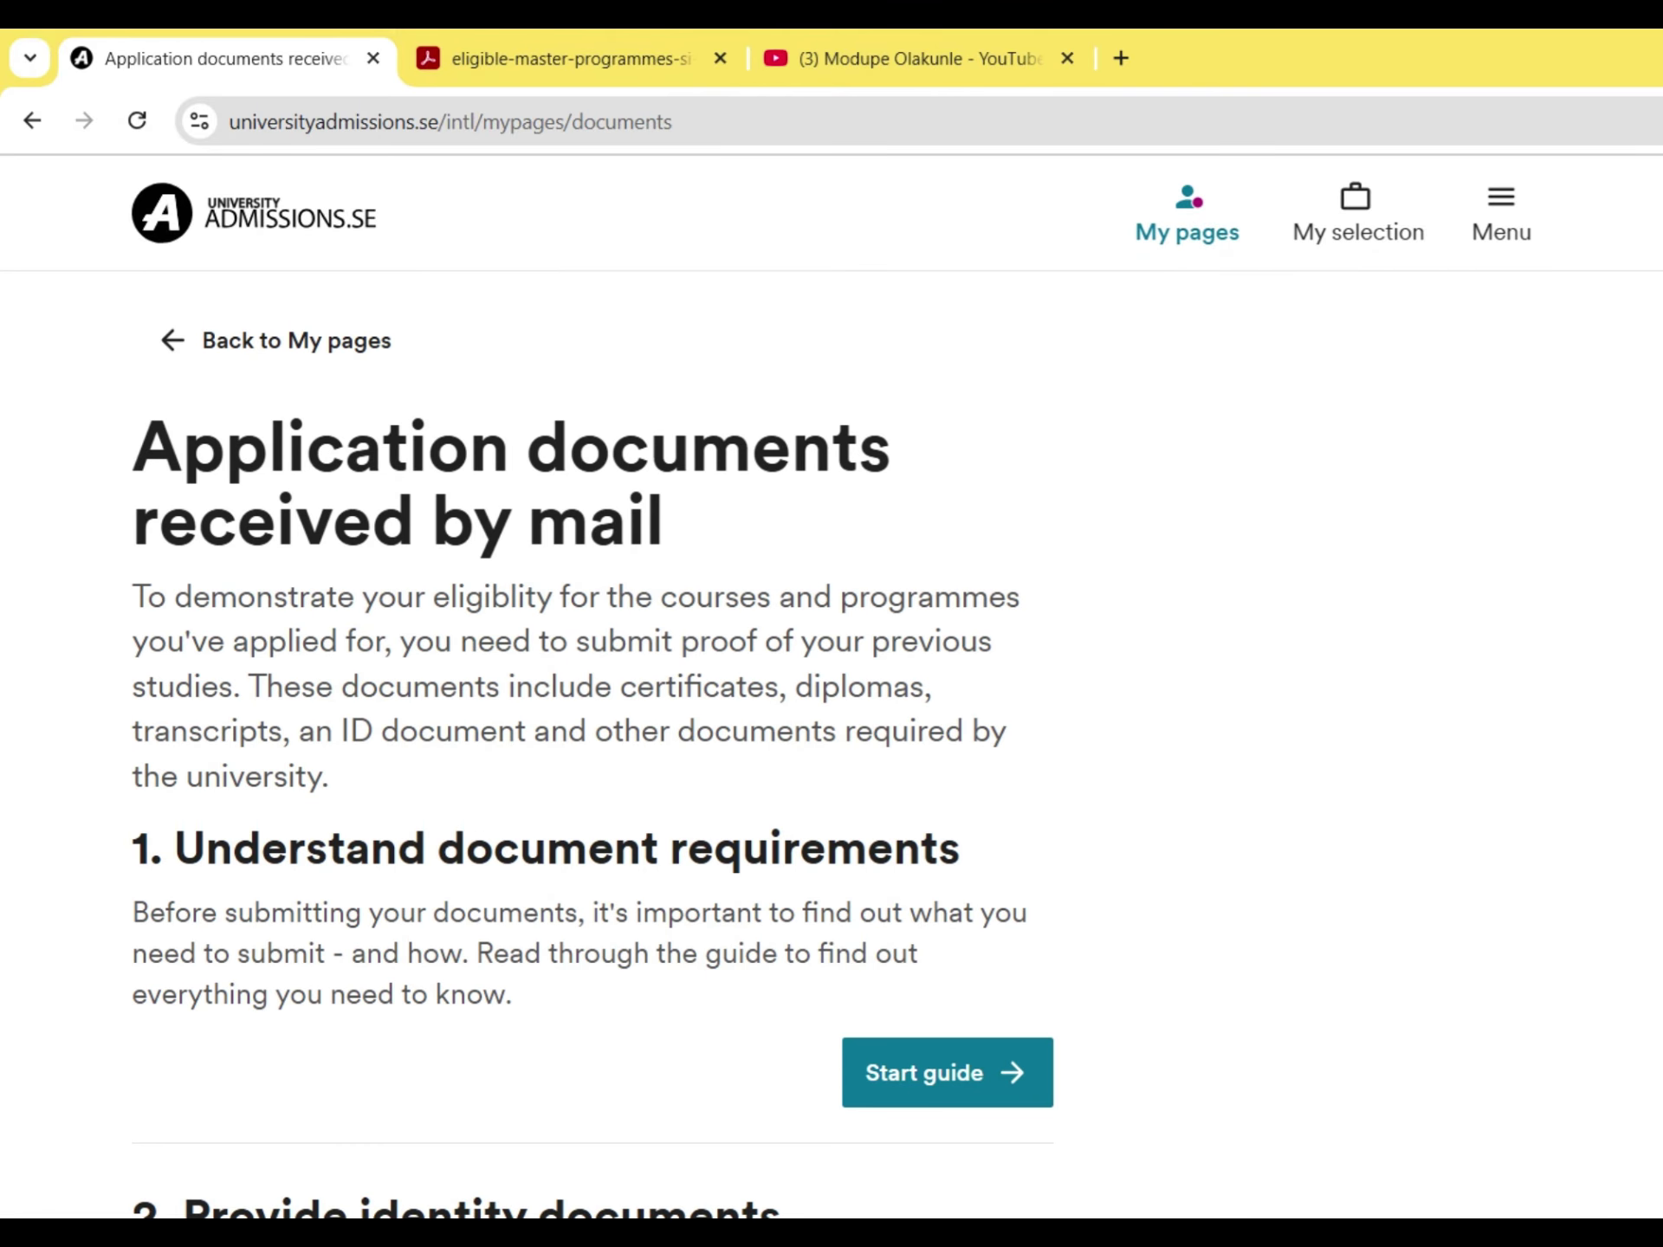
scroll(1648, 382, down, 2)
scroll(593, 737, down, 4)
scroll(592, 736, down, 7)
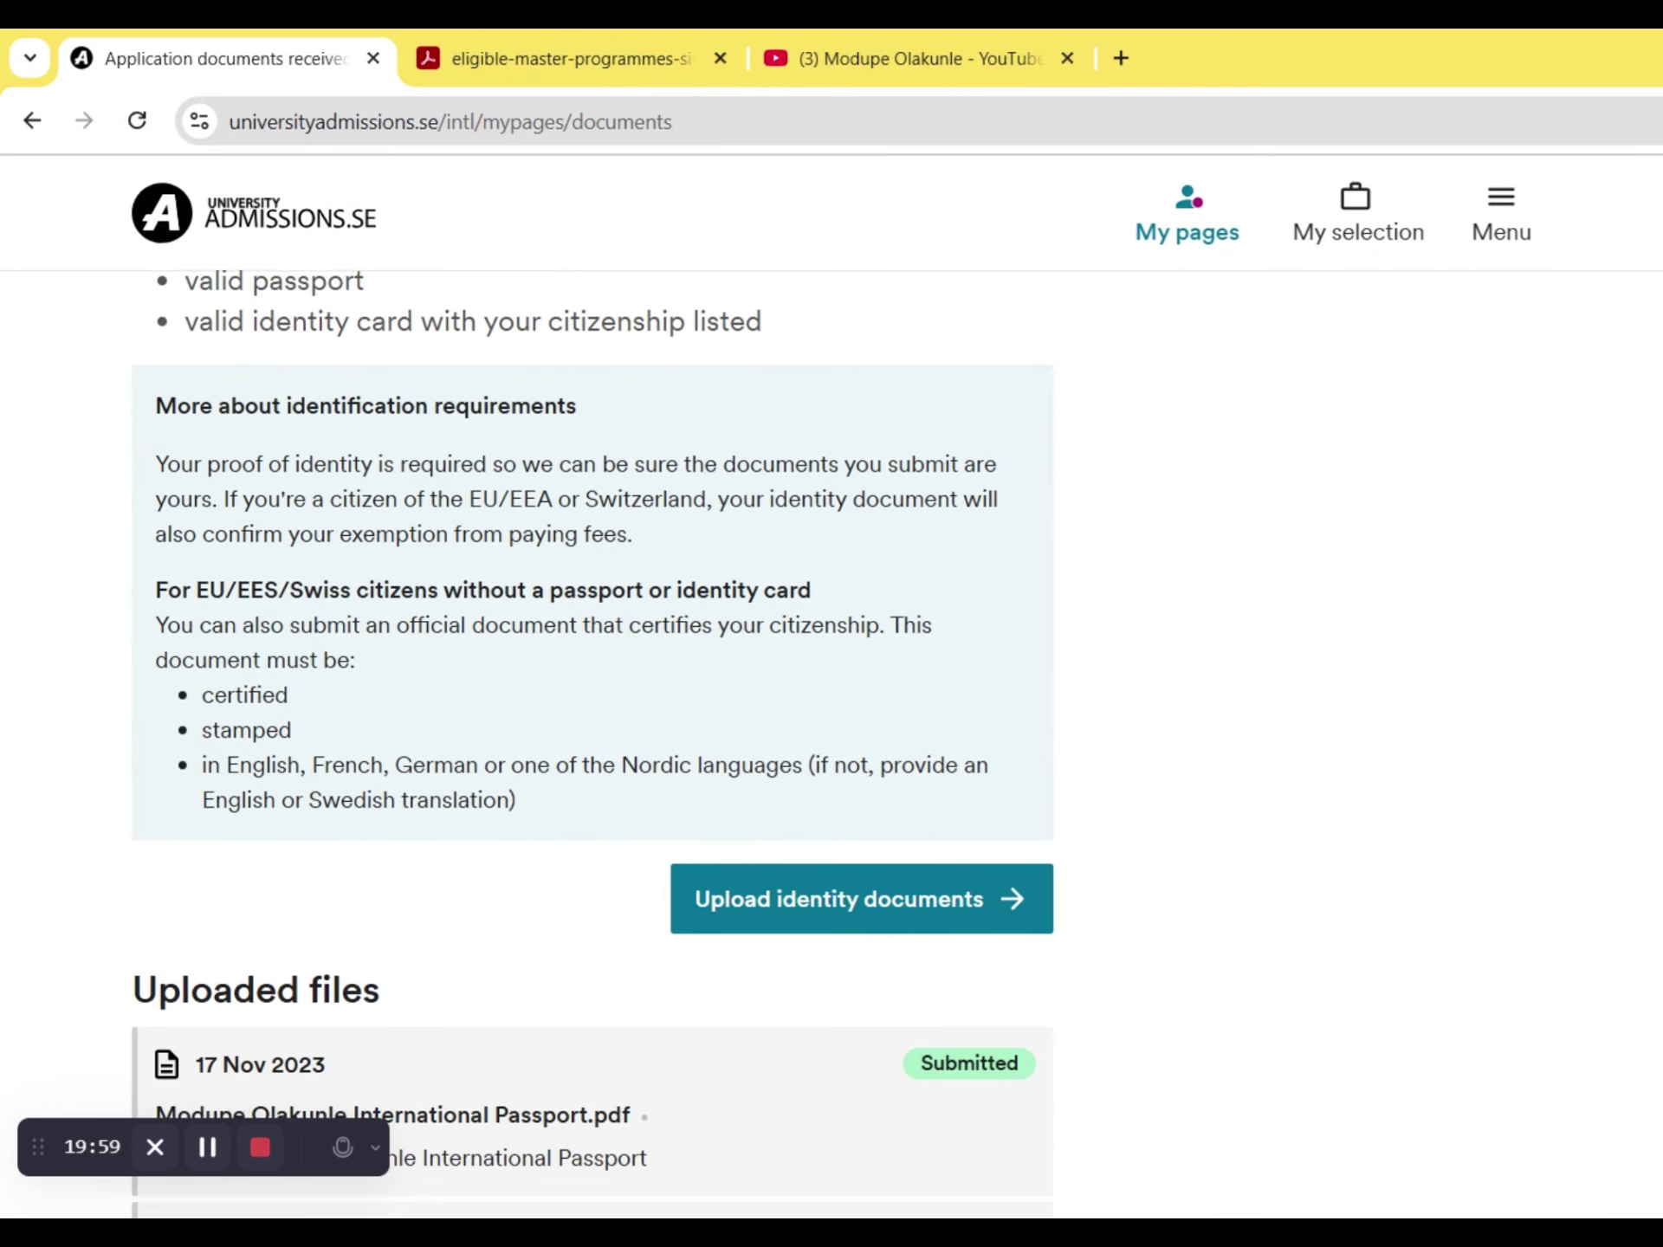
scroll(592, 736, down, 3)
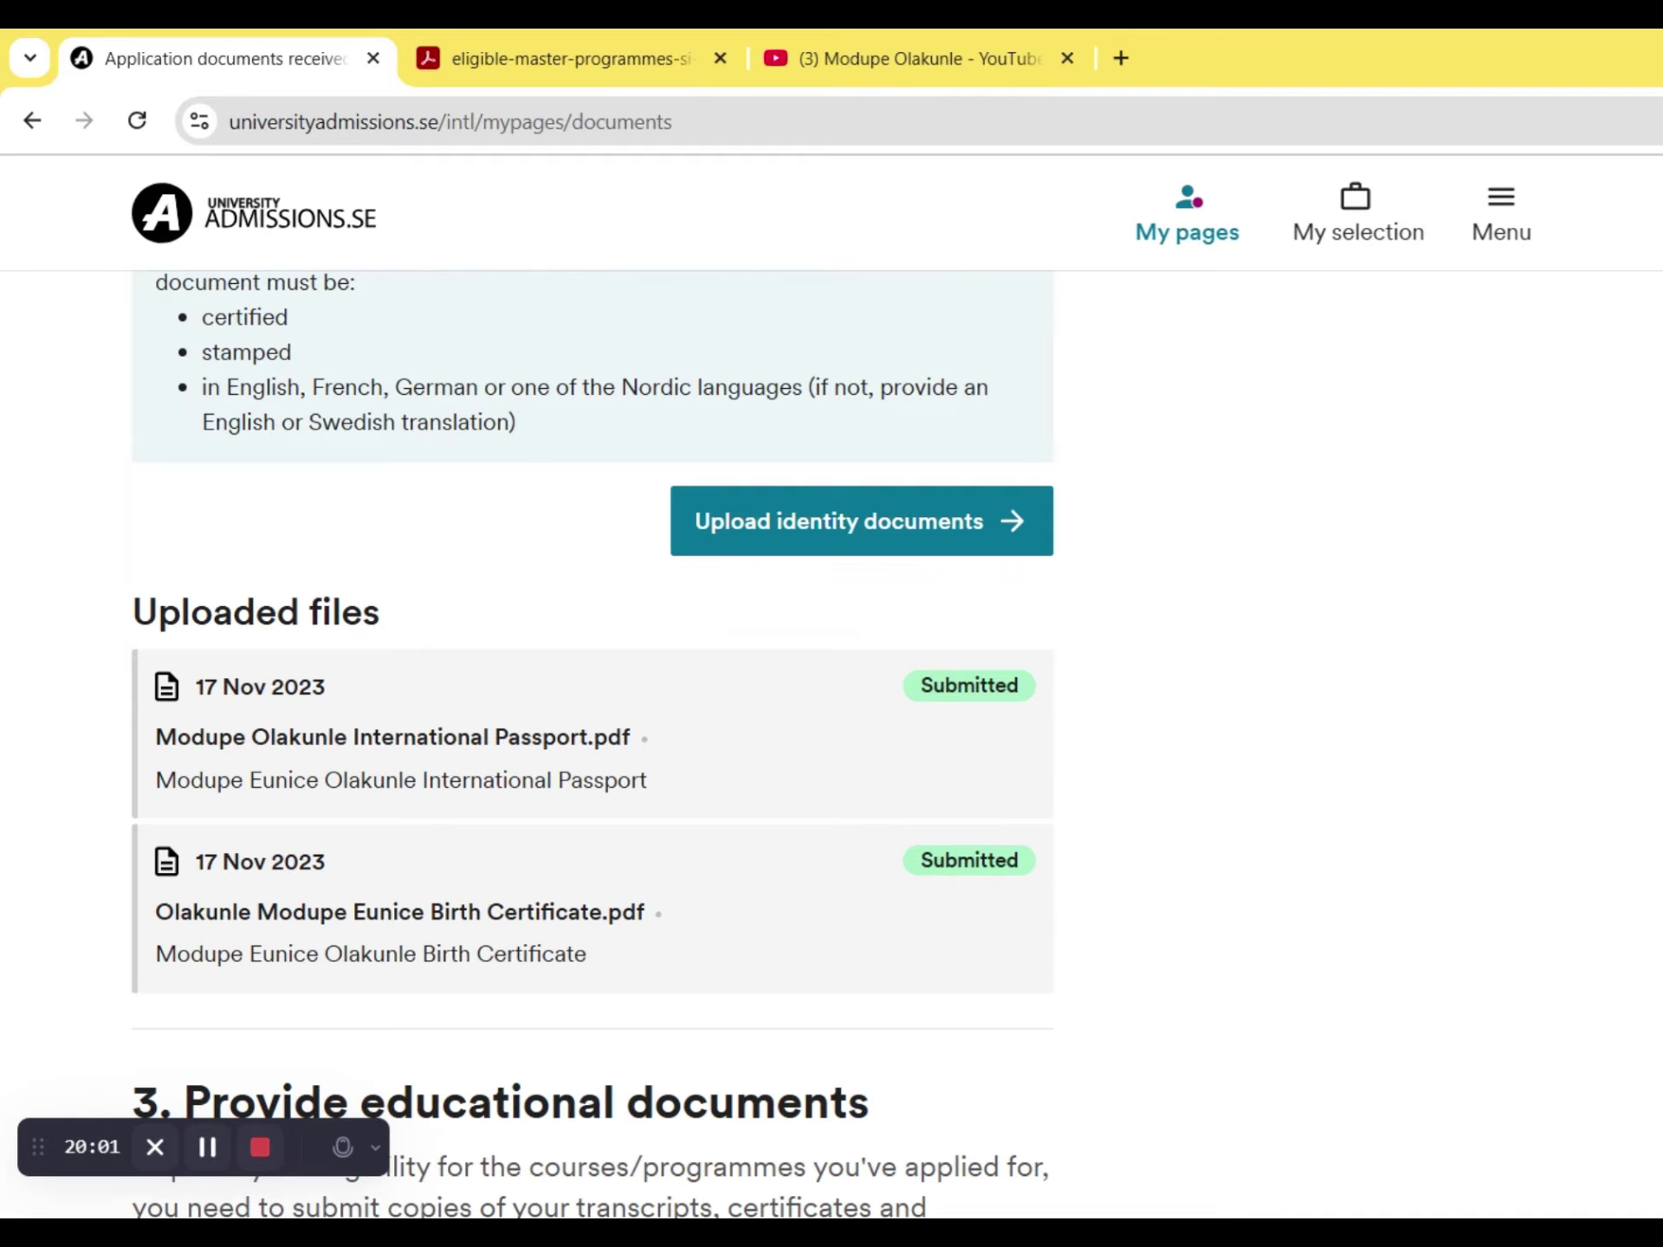
scroll(593, 743, up, 1)
scroll(593, 743, down, 15)
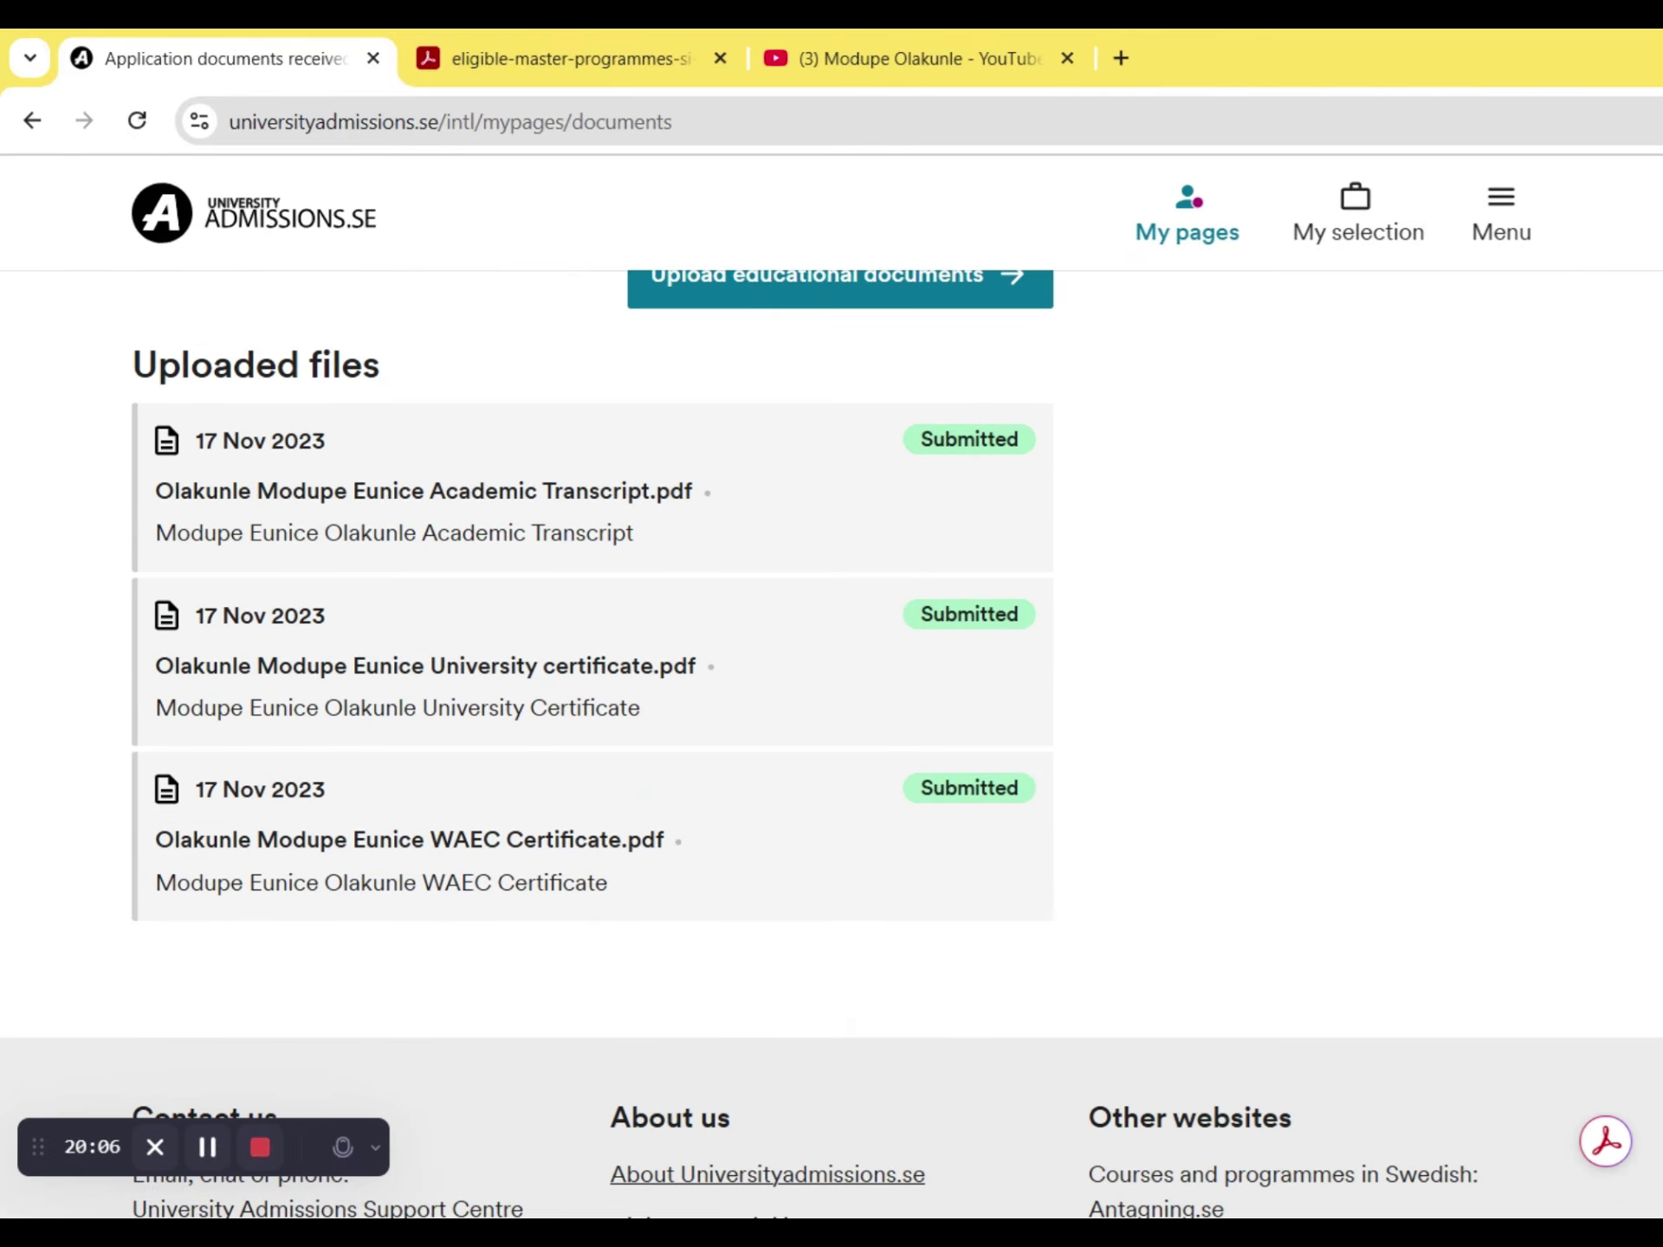
scroll(593, 743, down, 6)
scroll(592, 743, up, 10)
scroll(1622, 690, up, 15)
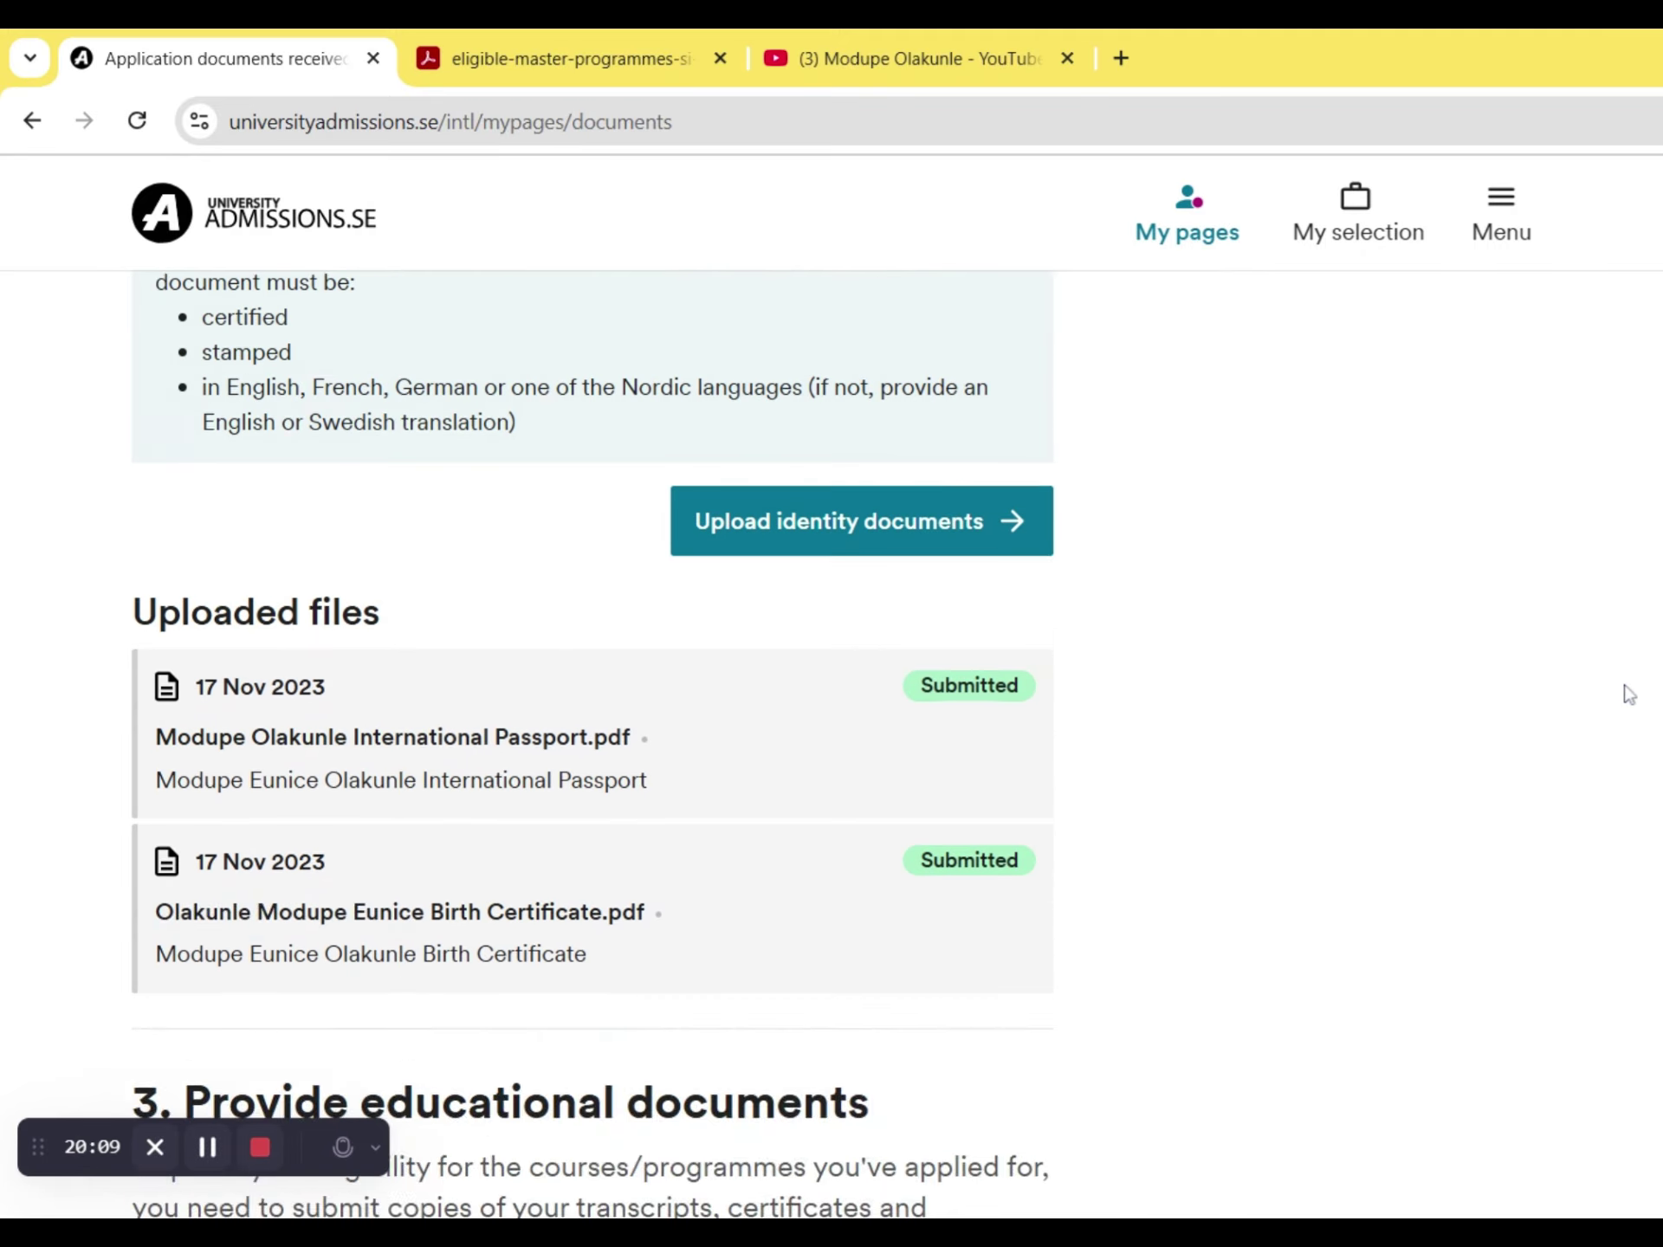
scroll(1534, 428, up, 3)
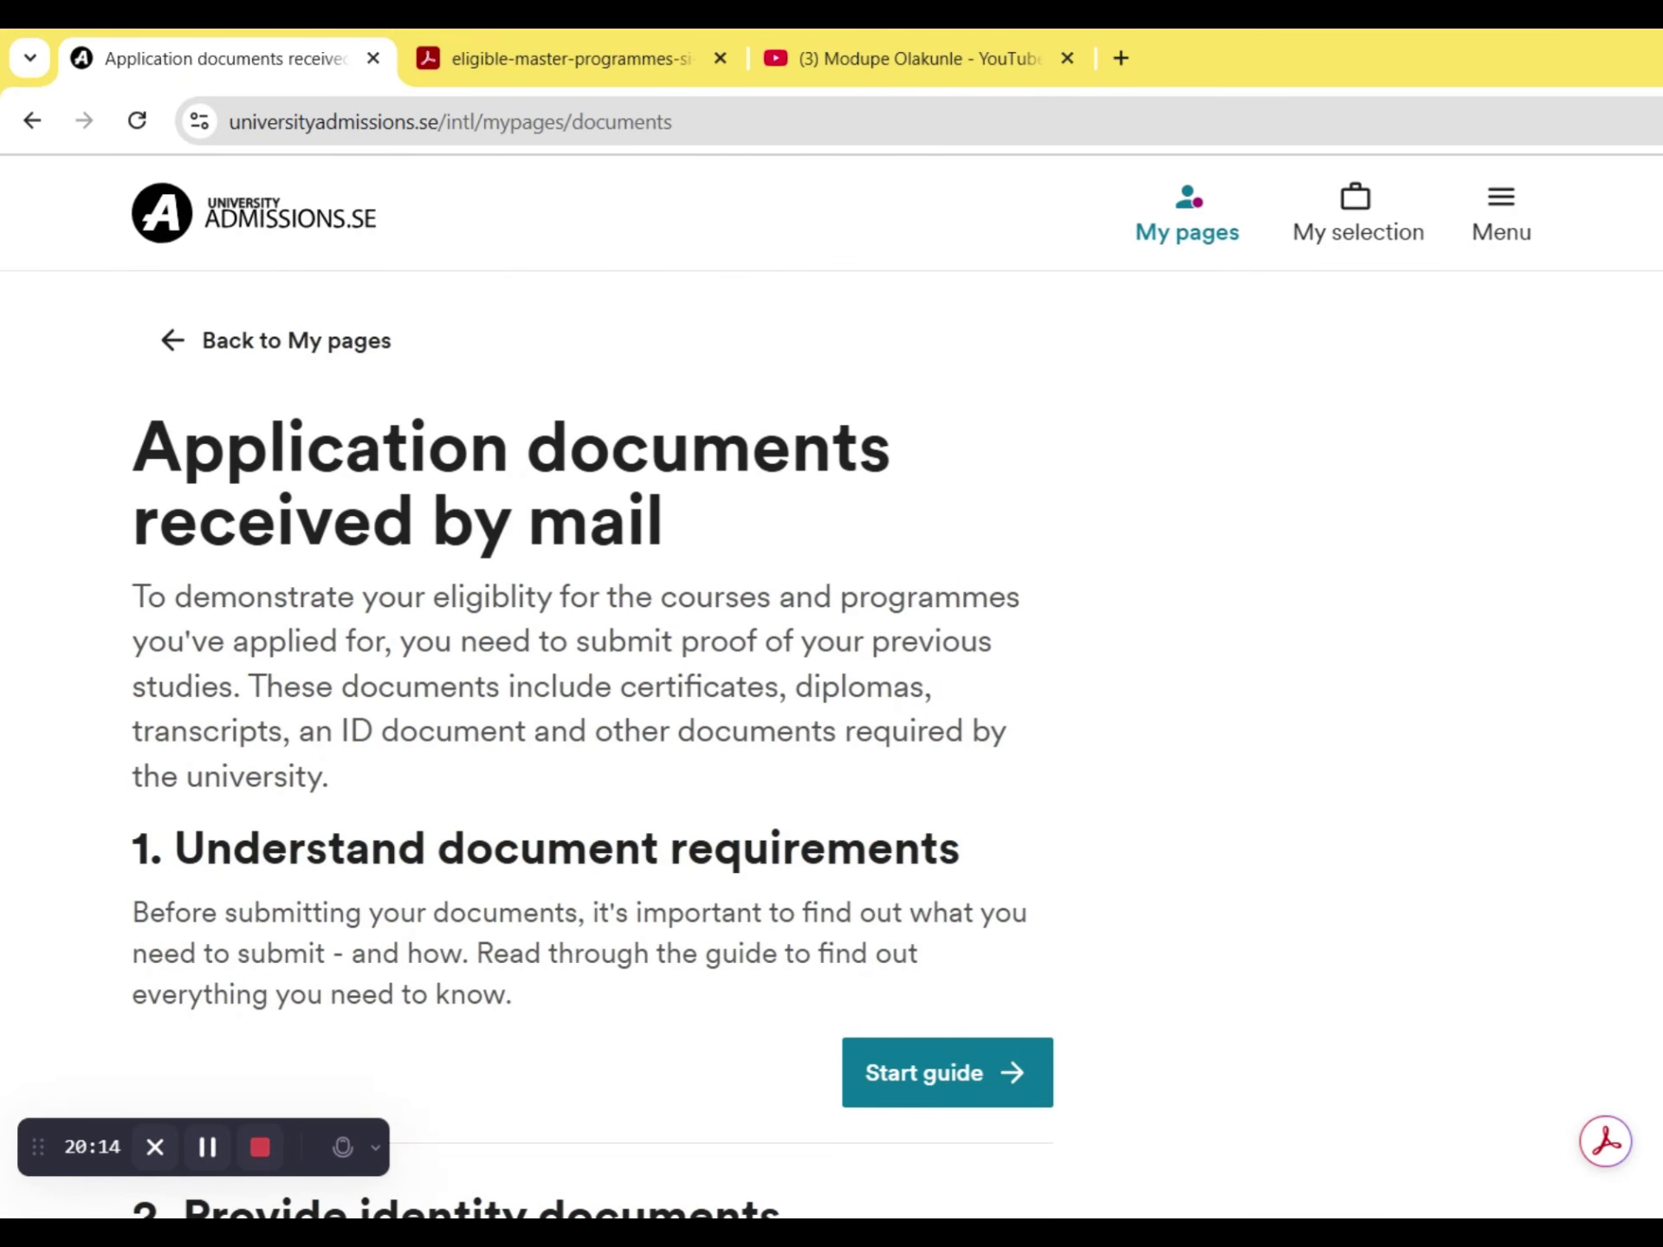
scroll(593, 760, down, 20)
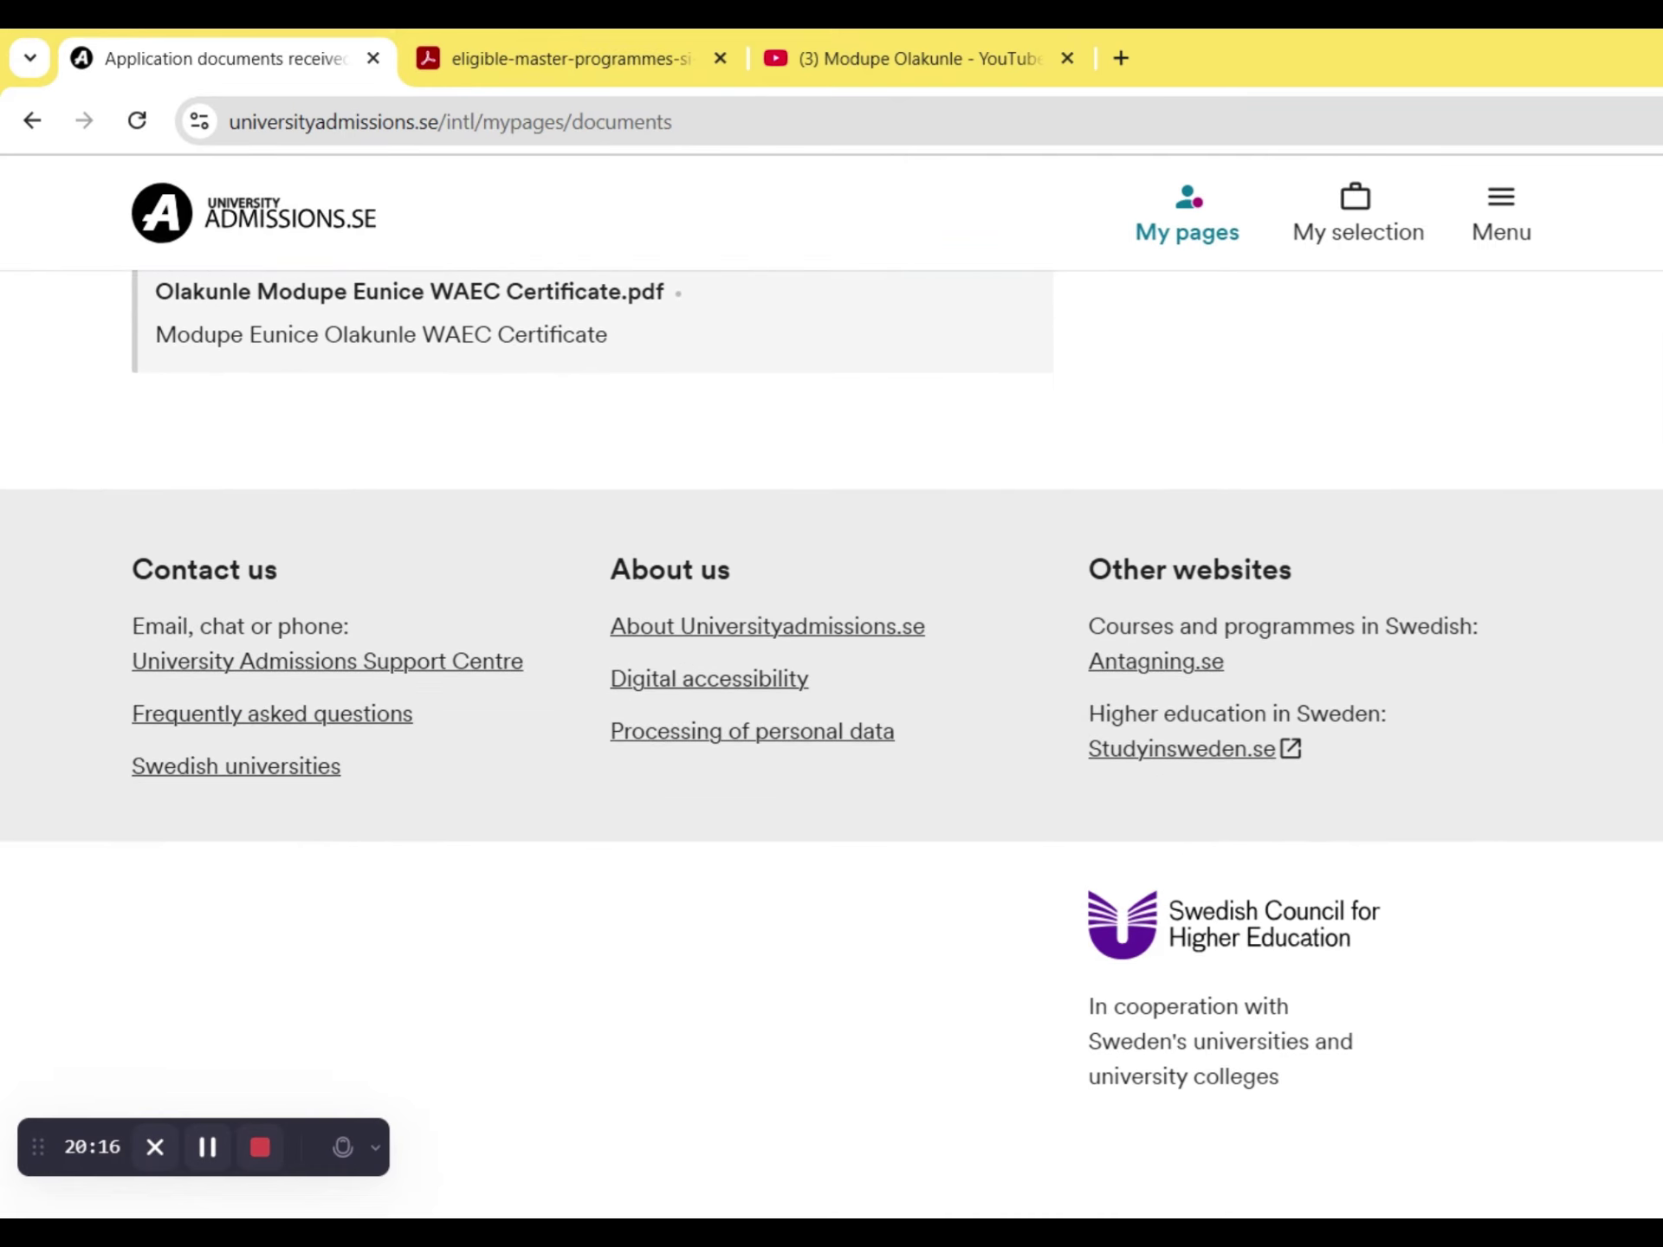
scroll(1615, 341, up, 20)
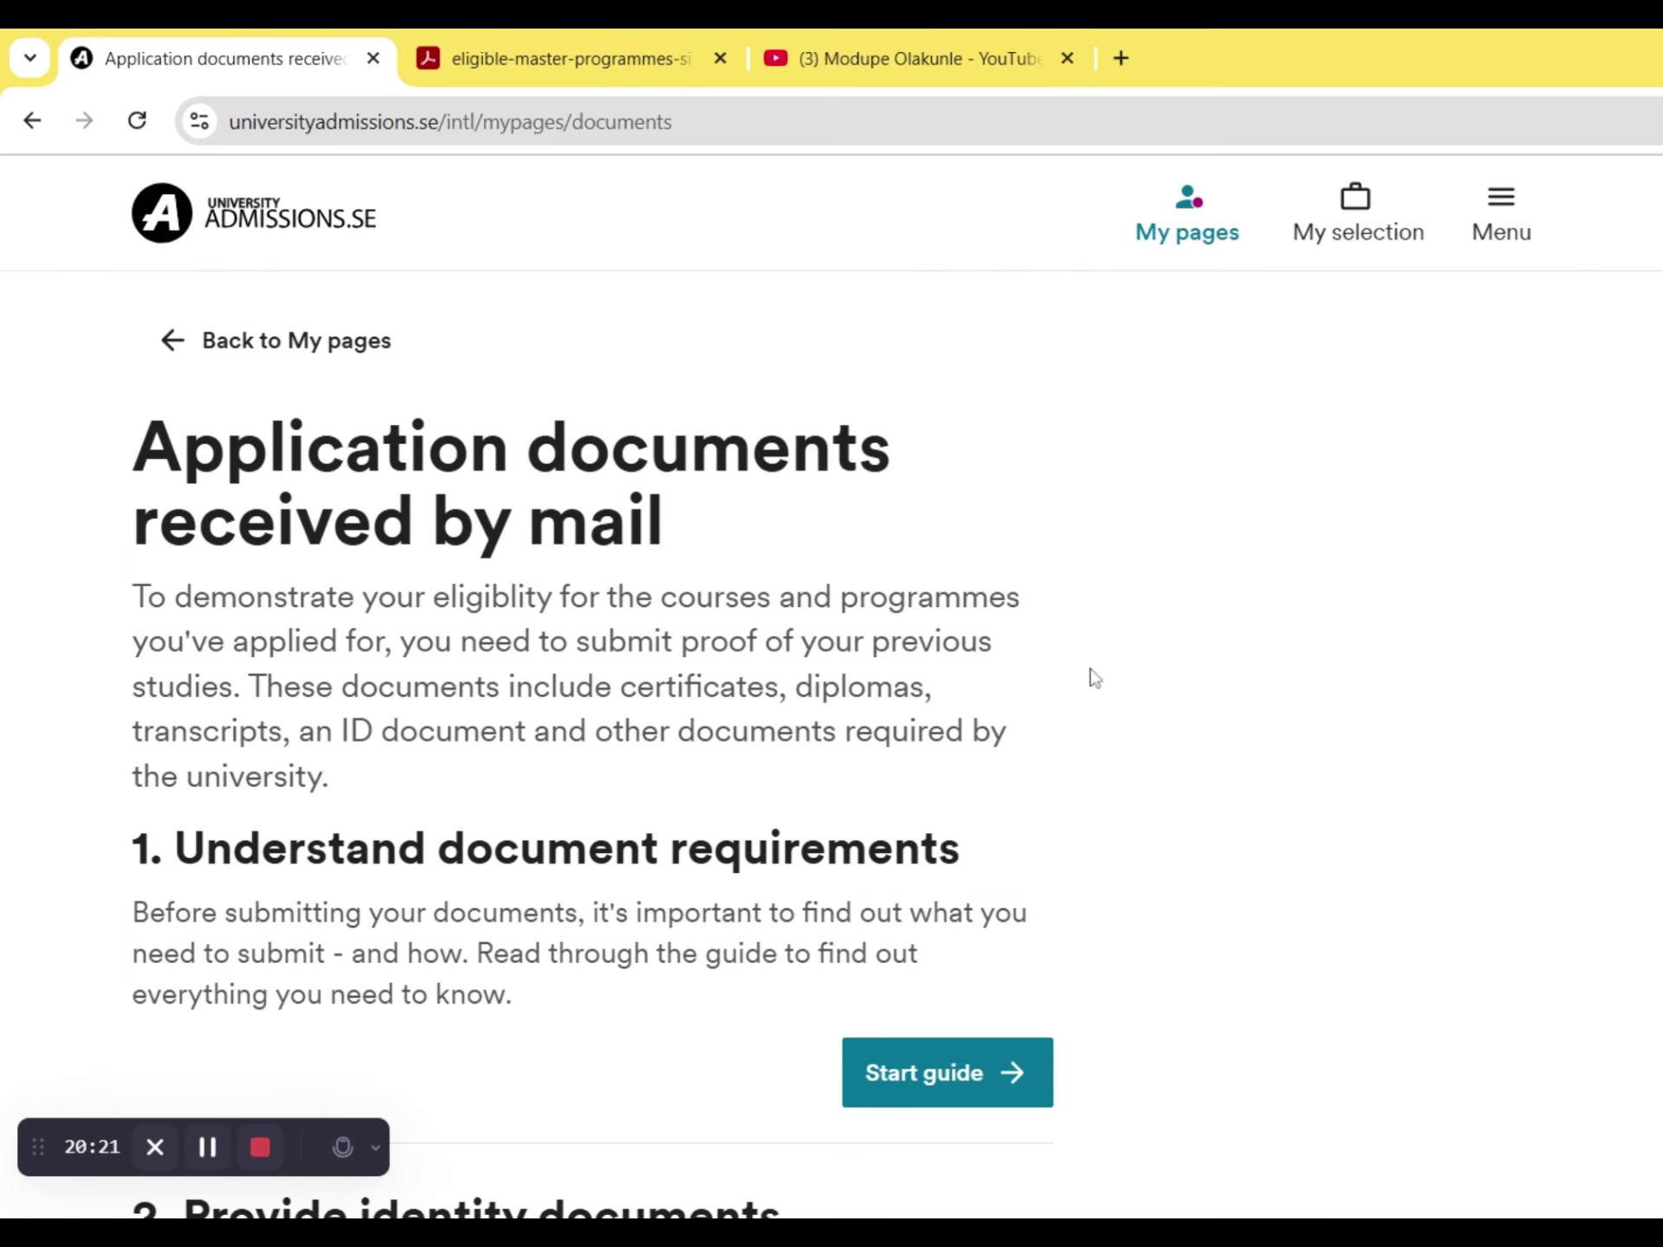
scroll(831, 745, down, 2)
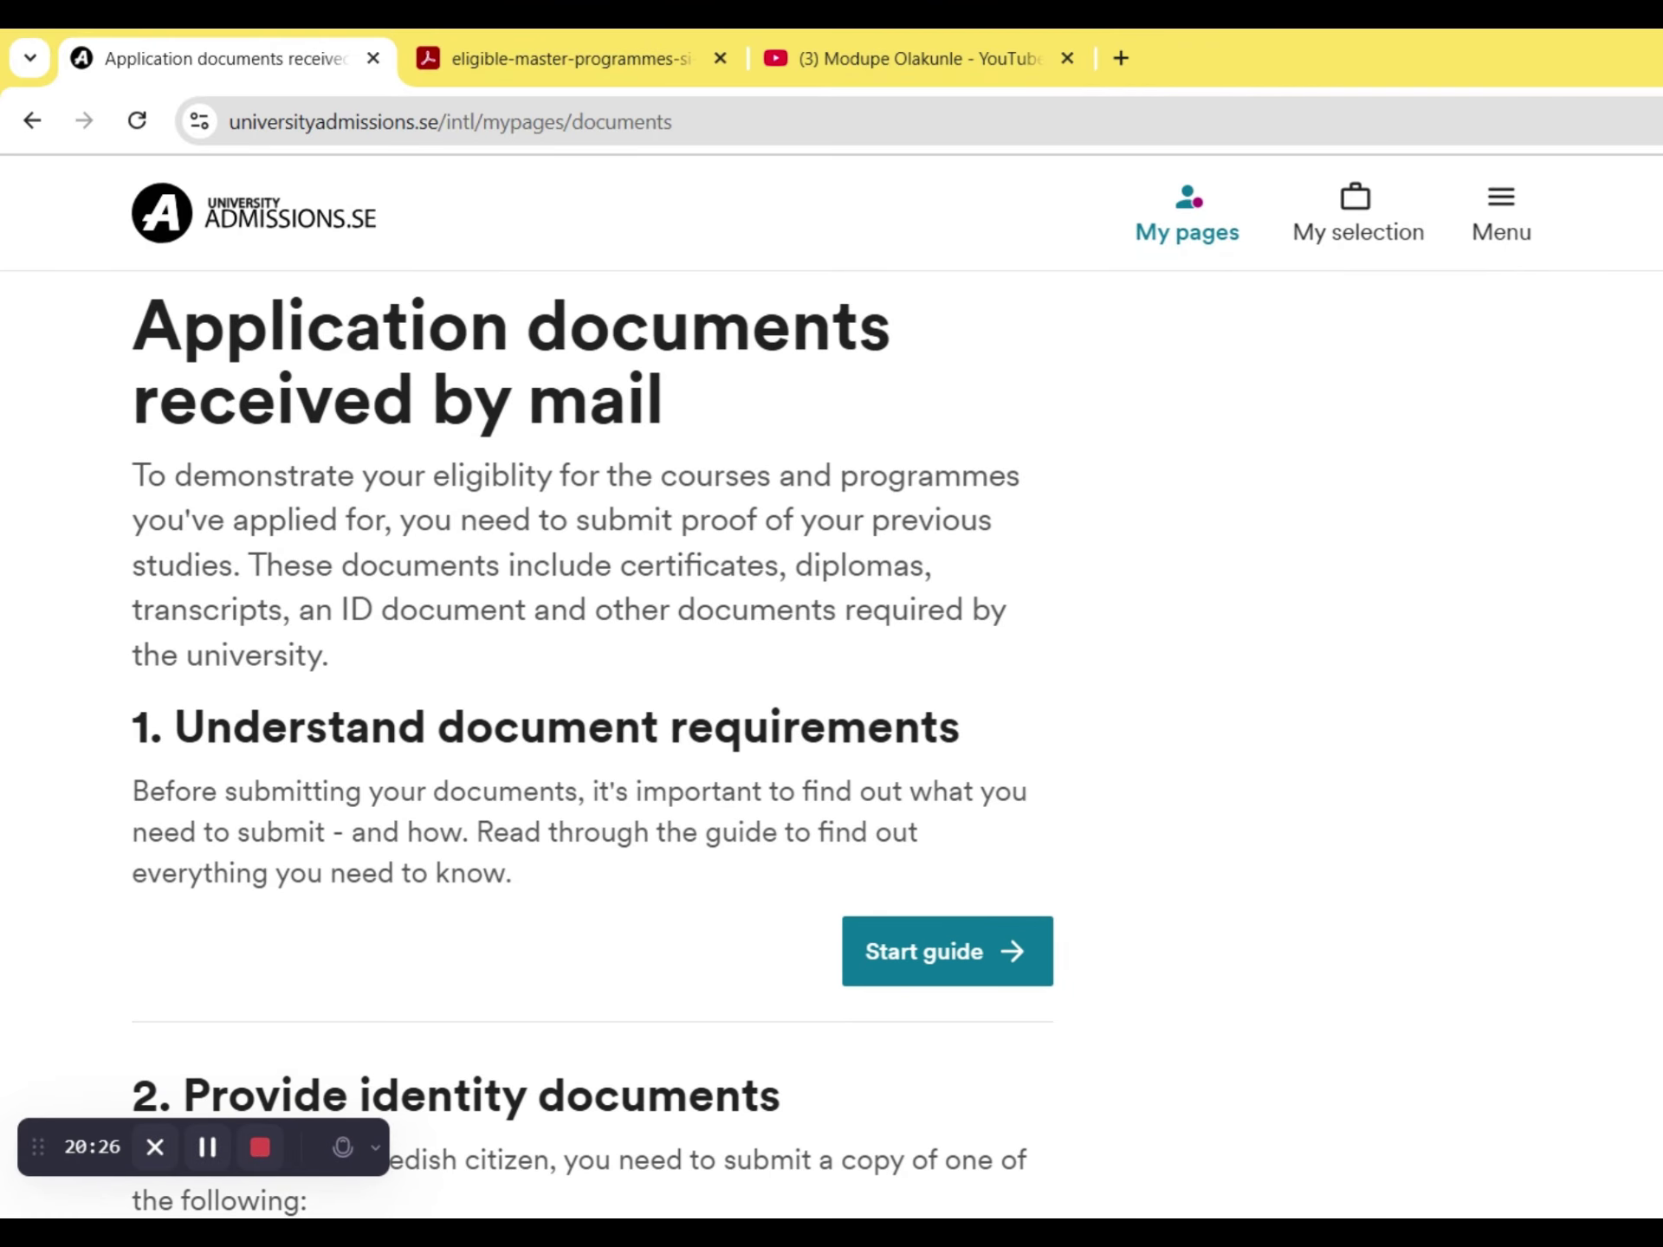
click(1470, 213)
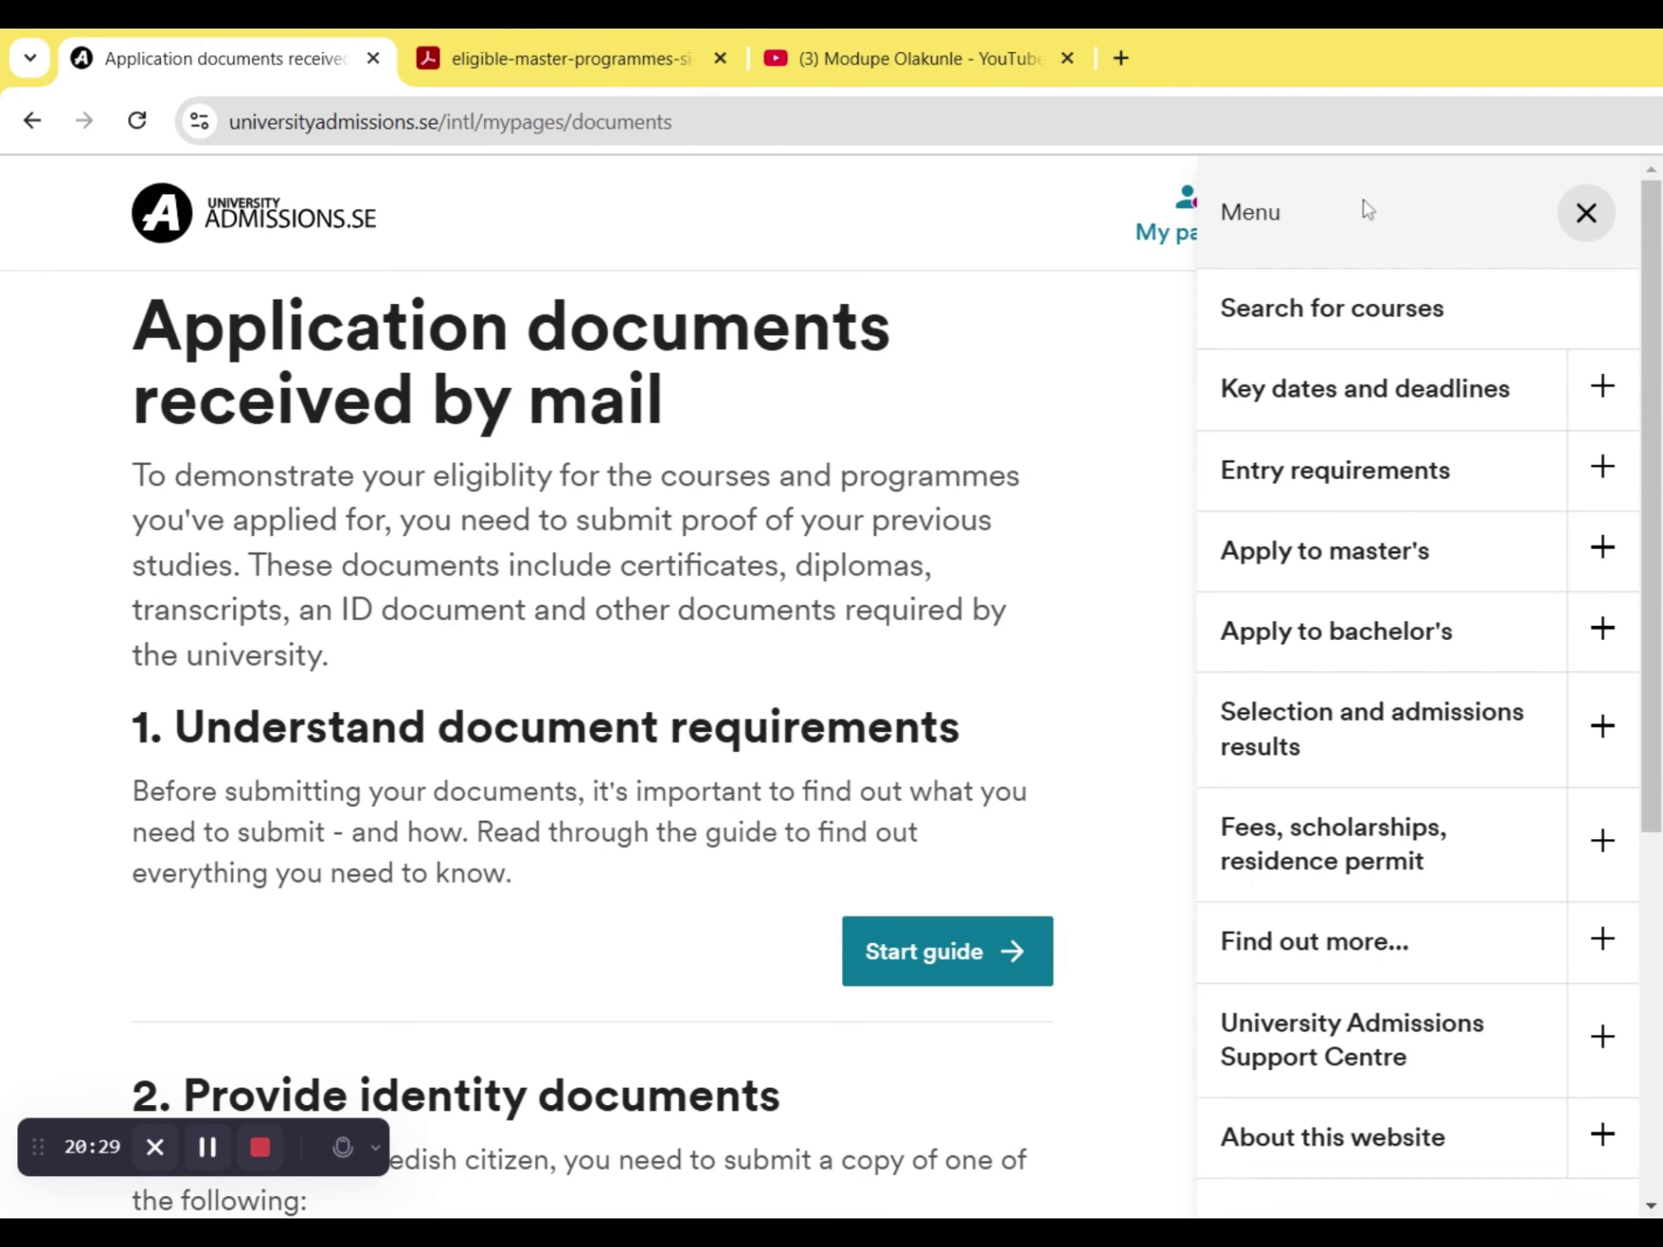
click(870, 417)
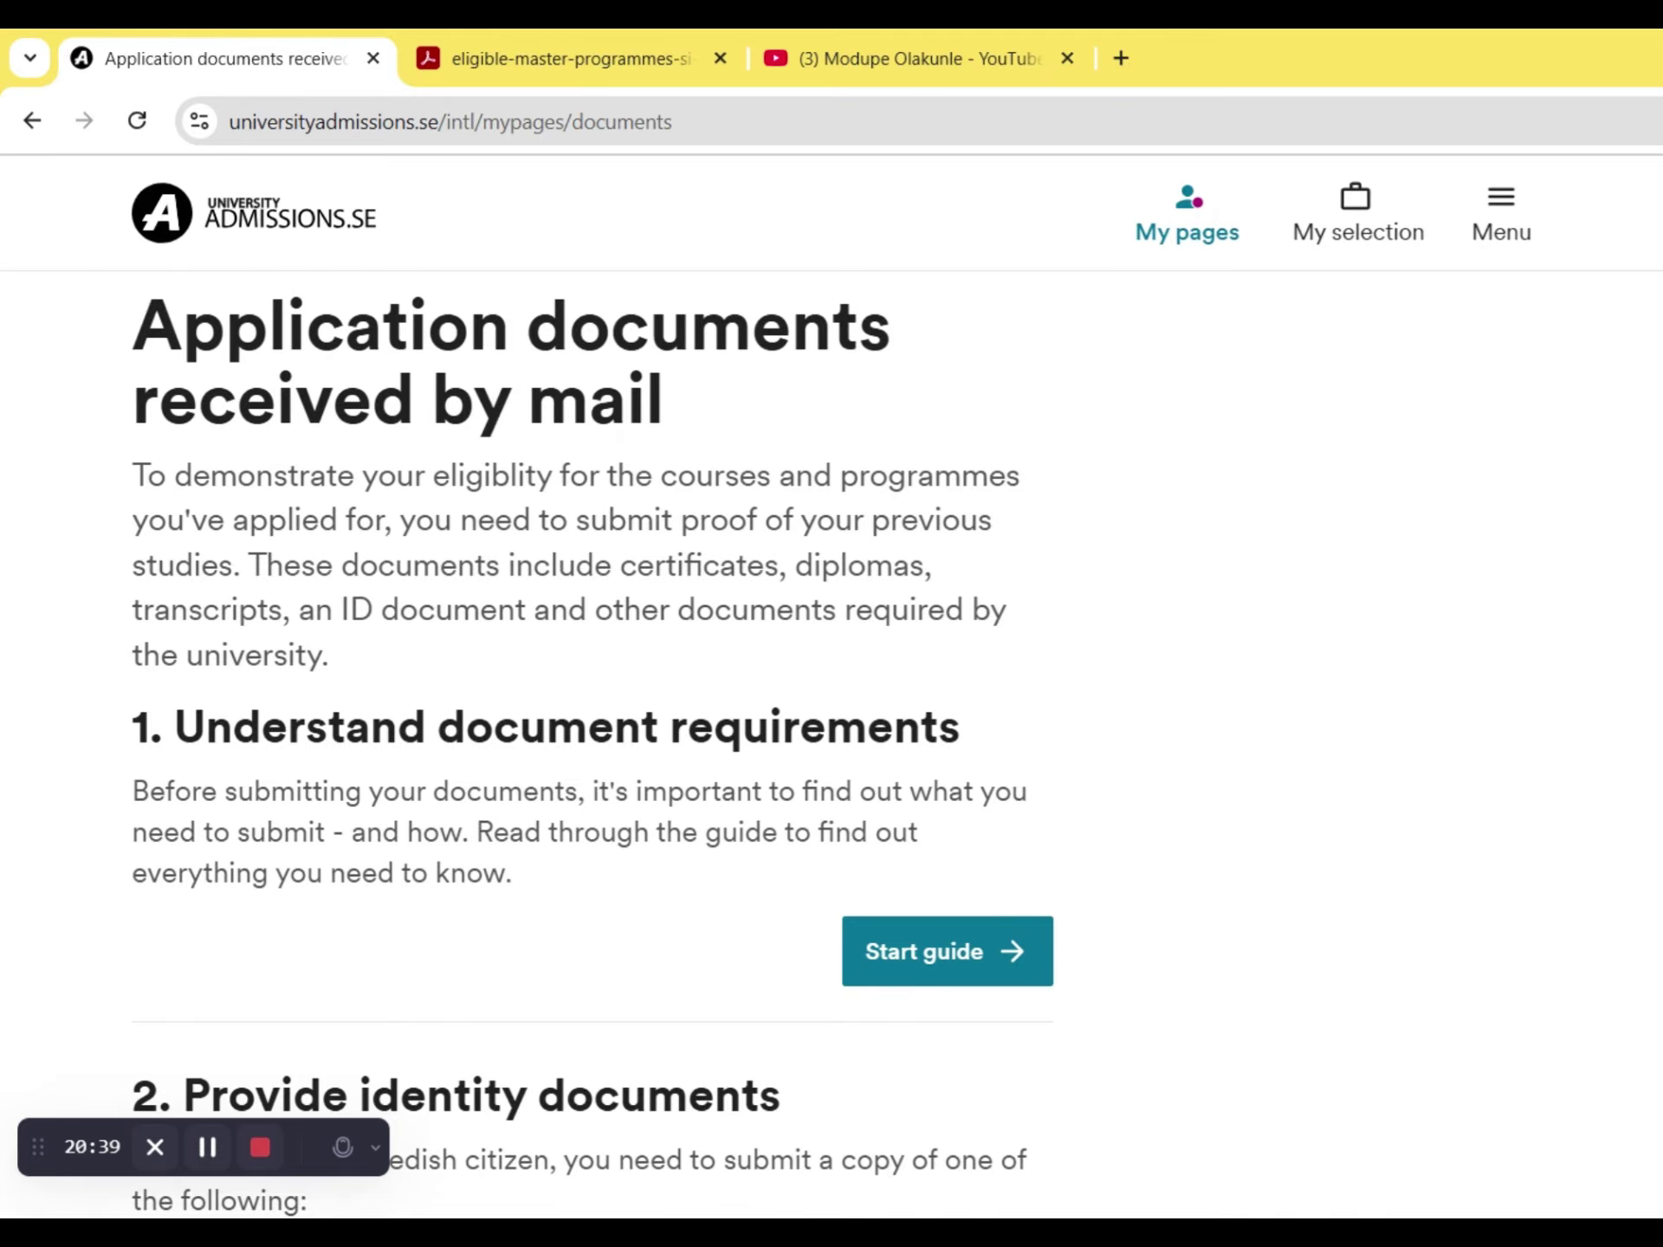
click(513, 44)
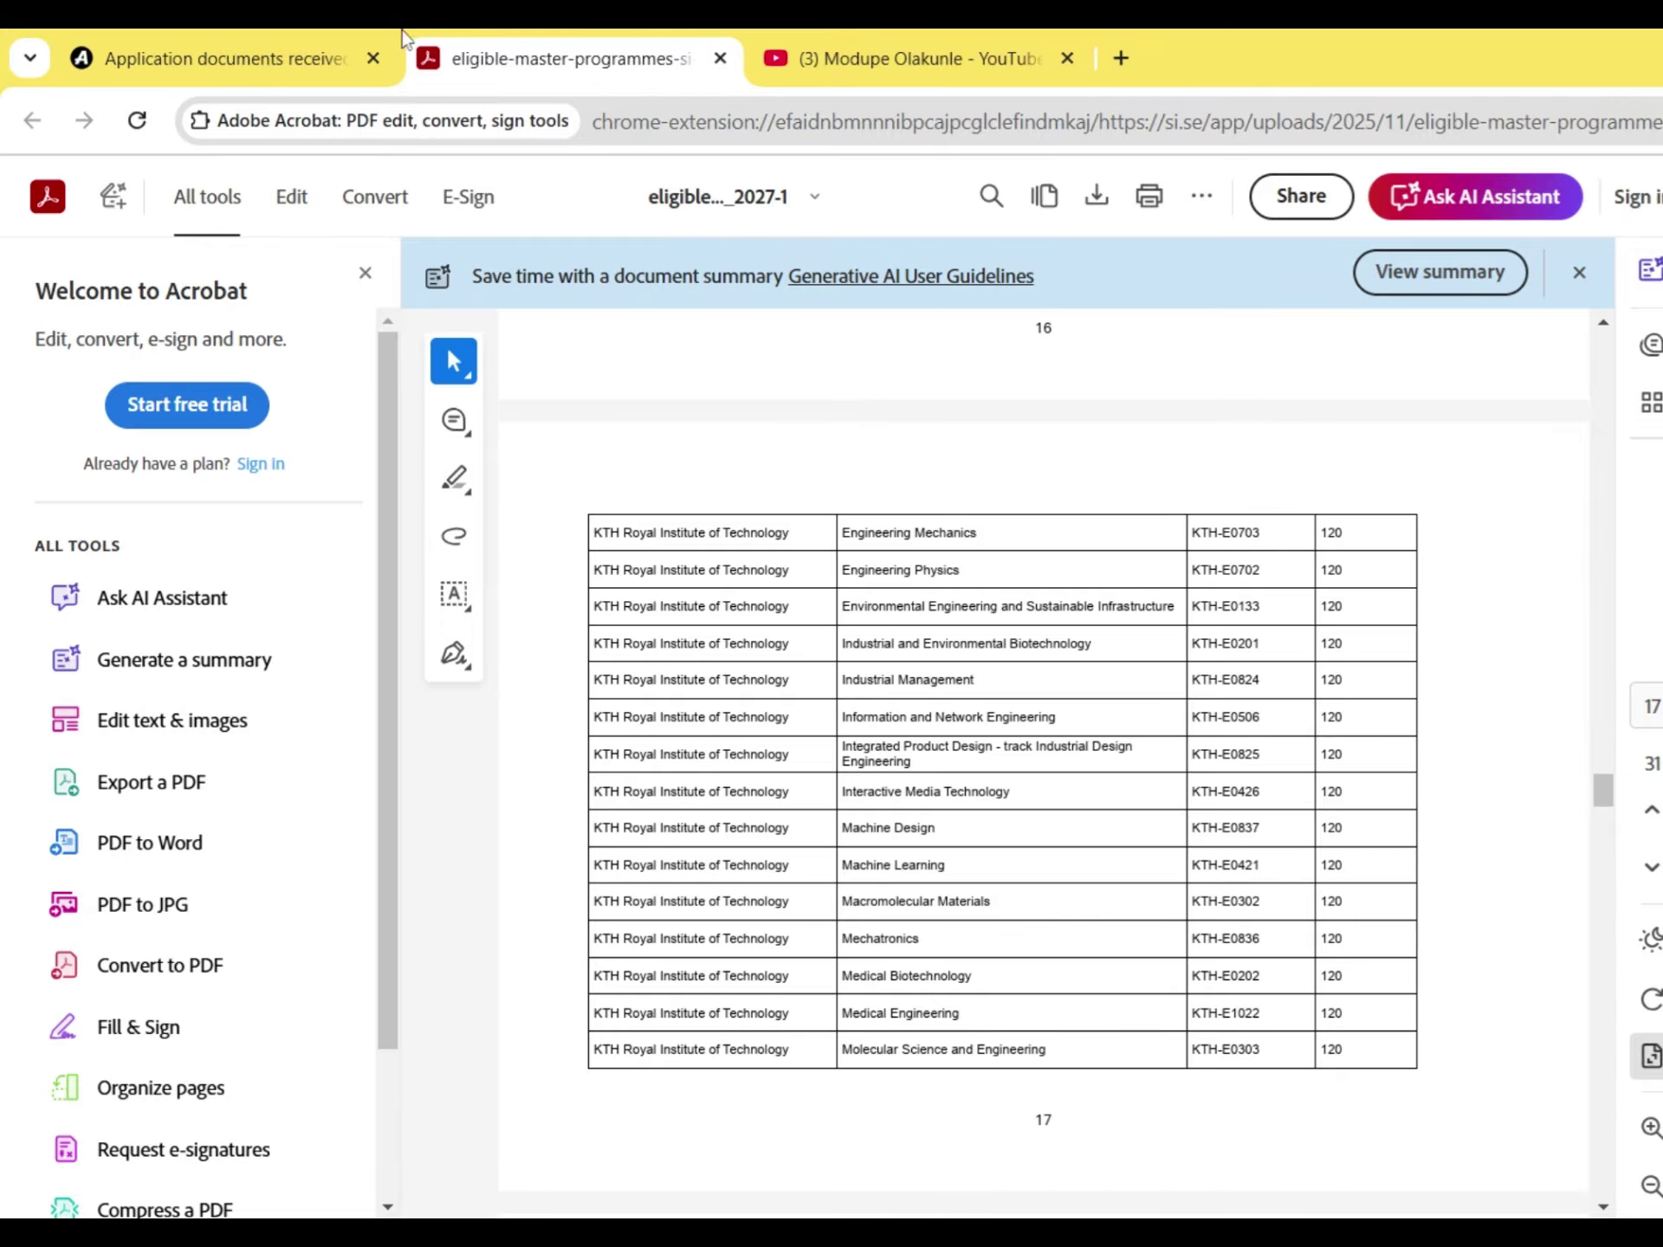
click(134, 45)
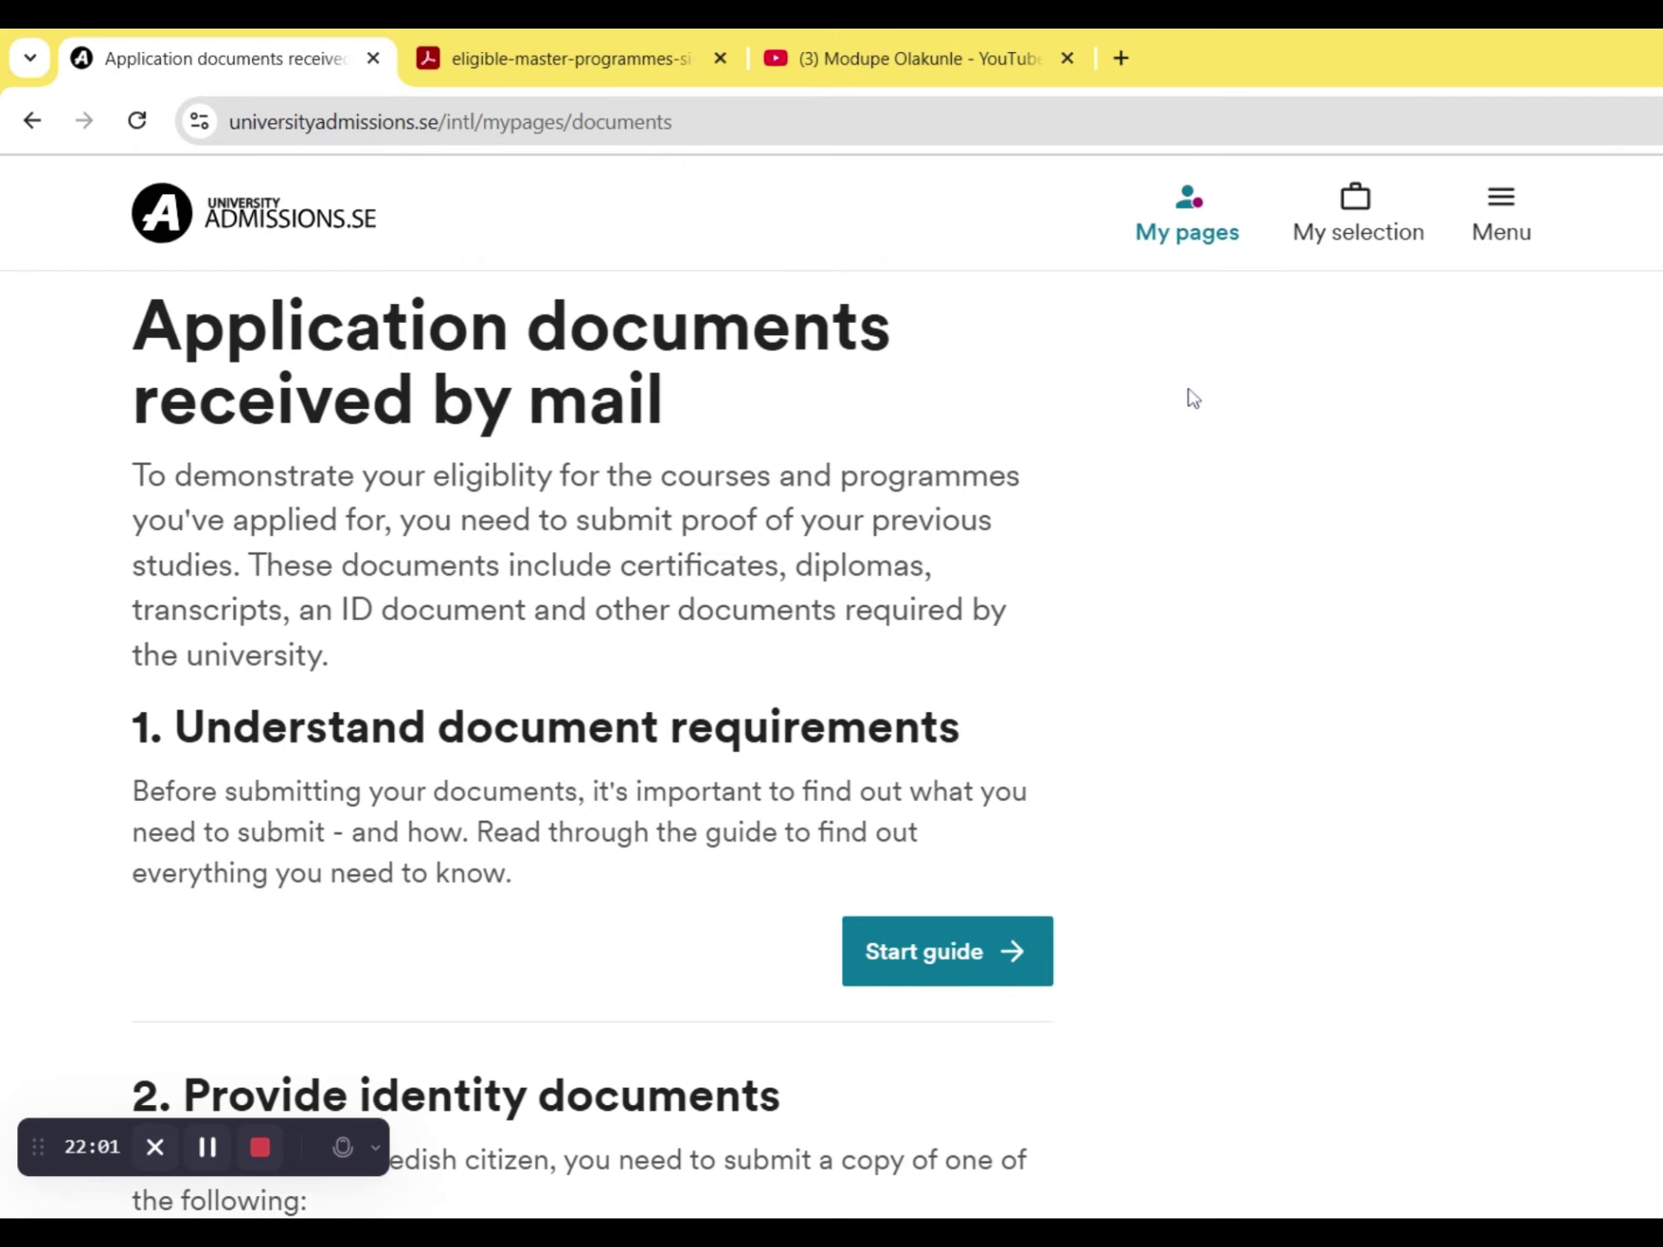